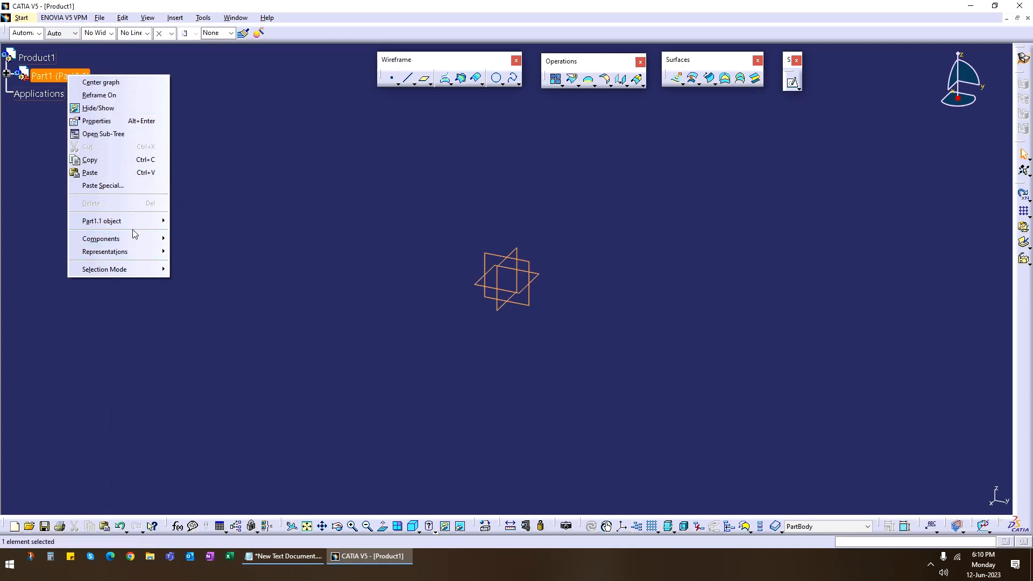
# Open Part1 in its own window and close Product1 without saving its changes
pyautogui.moveTo(137, 222)
pyautogui.click(200, 235)
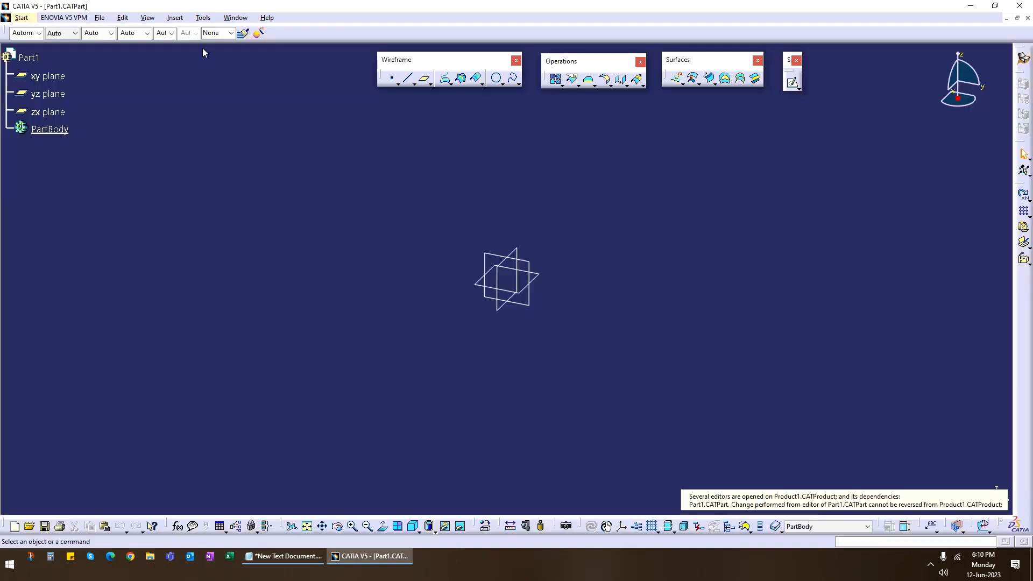
pyautogui.click(235, 18)
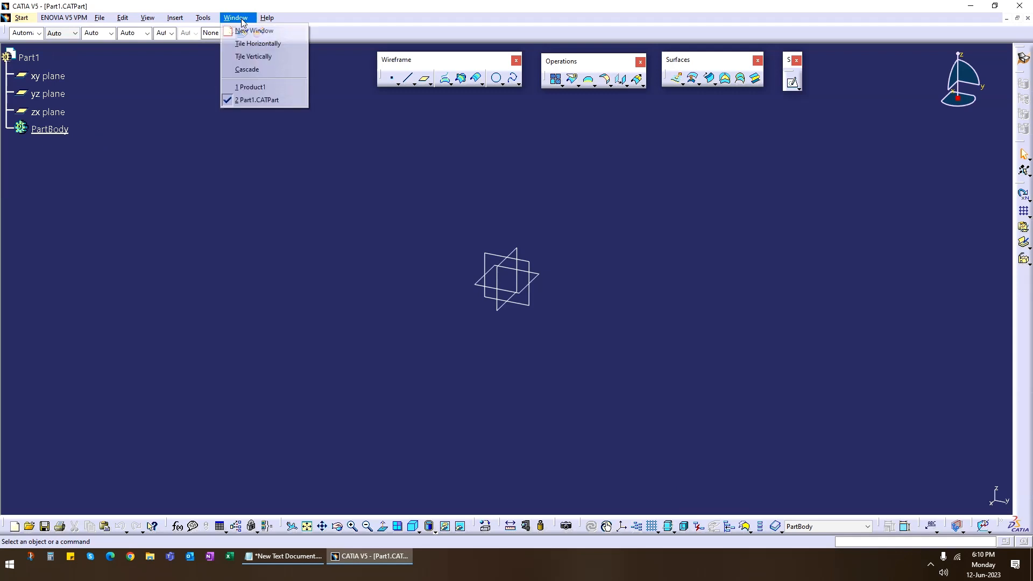
pyautogui.click(259, 86)
pyautogui.click(1027, 19)
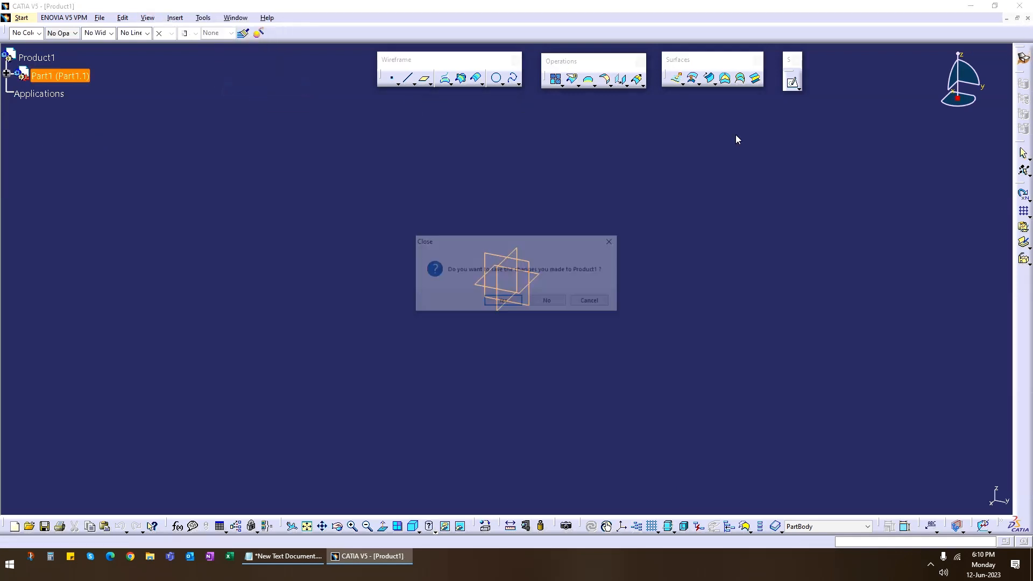
pyautogui.click(547, 301)
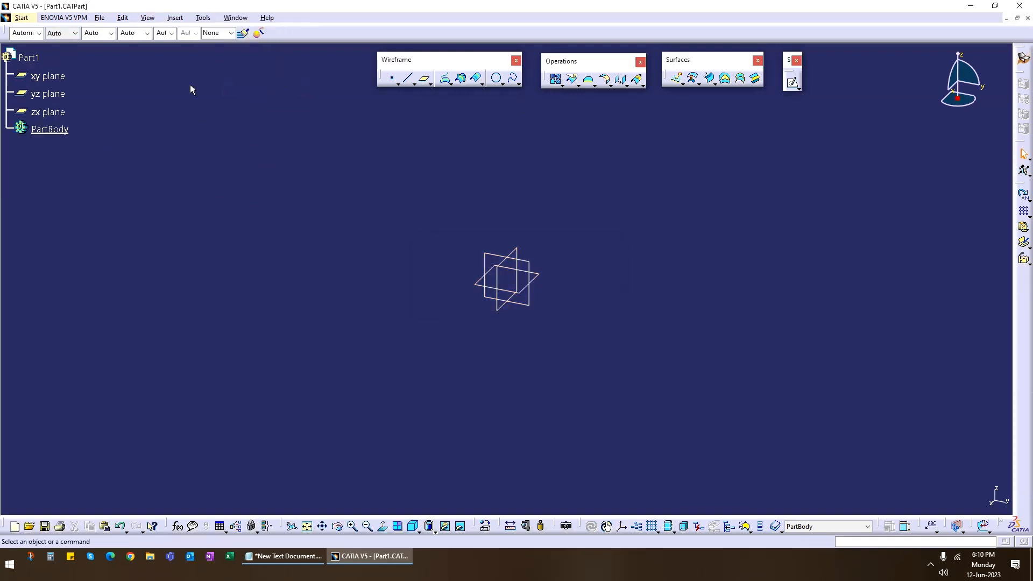
# Hide the xy, yz and zx planes of Part1
pyautogui.click(62, 80)
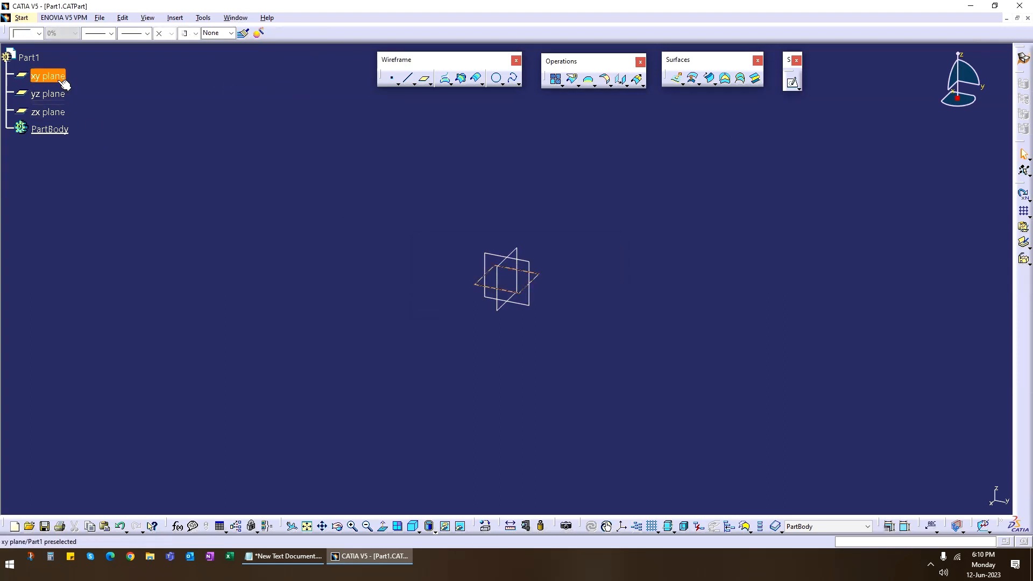
pyautogui.keyDown('shift'); pyautogui.click(58, 115); pyautogui.keyUp('shift')
pyautogui.rightClick(54, 116)
pyautogui.press('h')
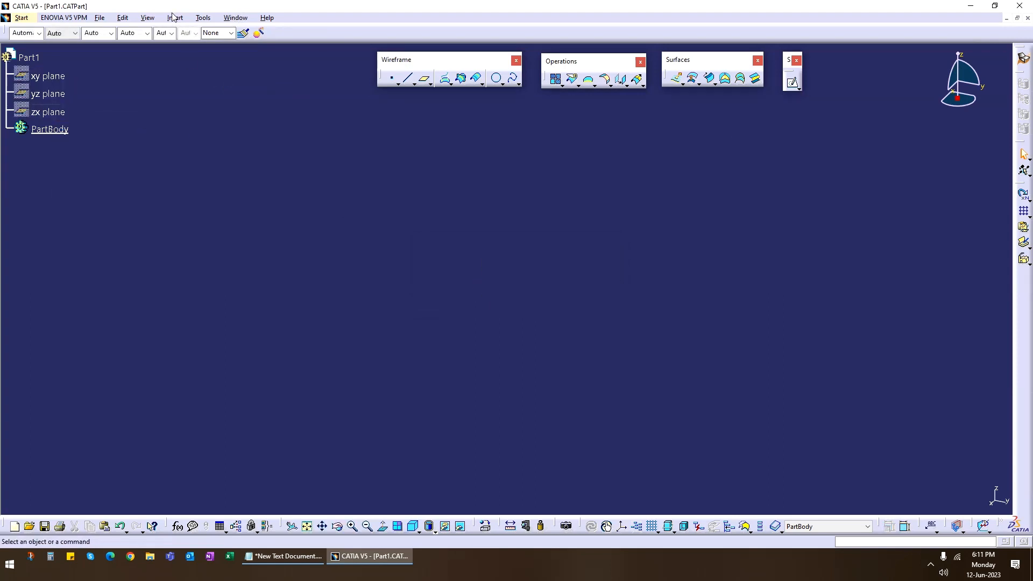
# Create a point at coordinates 0, 0, 0 mm and a standard axis system with that point as its origin
pyautogui.click(392, 79)
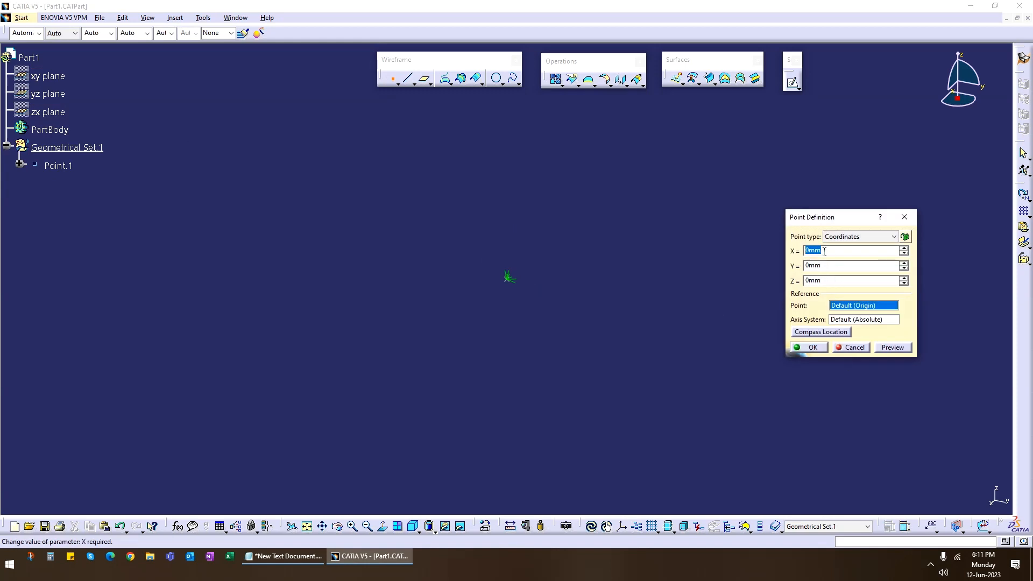
pyautogui.click(809, 347)
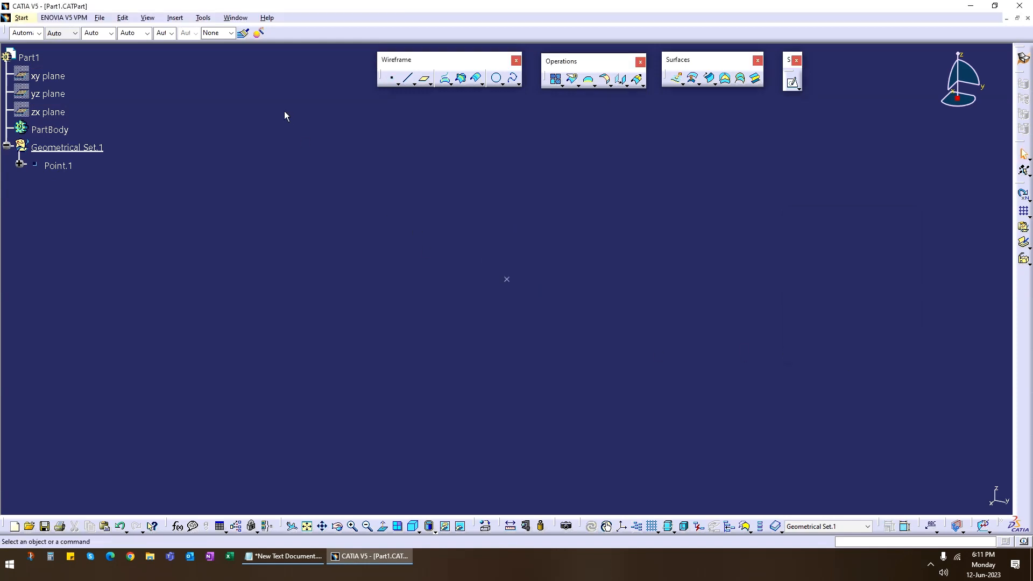
pyautogui.click(174, 19)
pyautogui.click(202, 105)
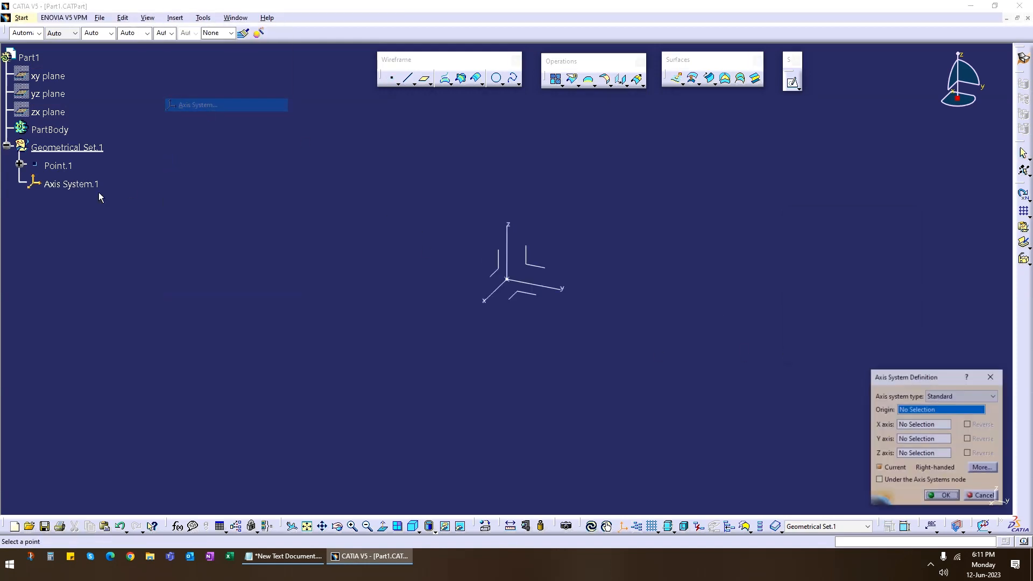
pyautogui.click(73, 169)
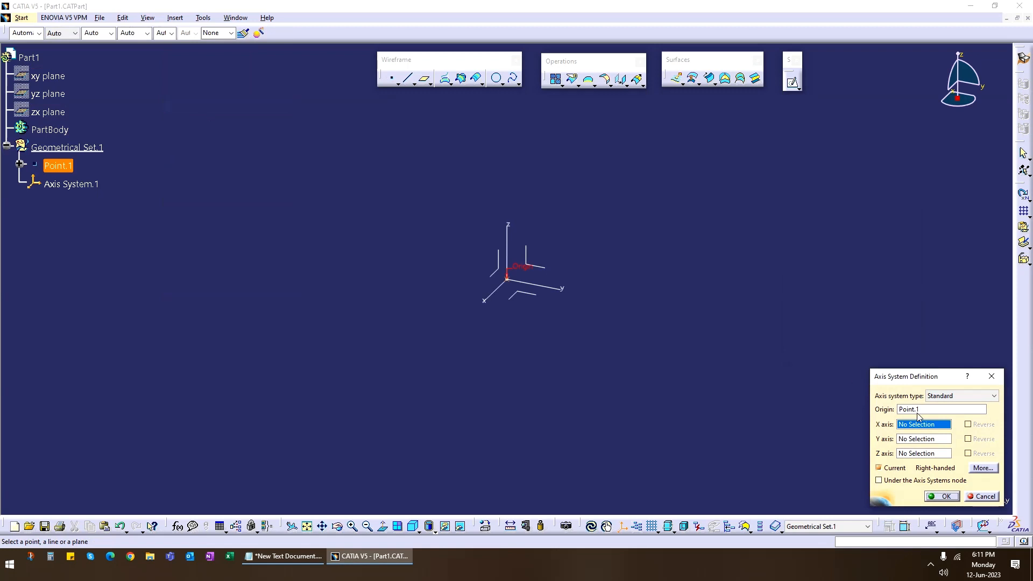
pyautogui.click(942, 495)
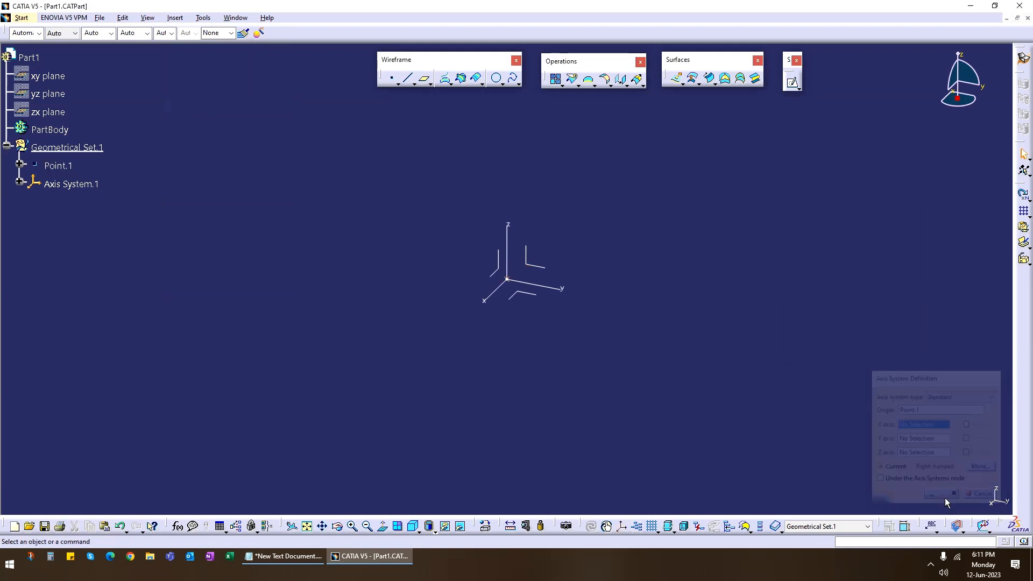
# Insert a second geometrical set under Part1, leaving its name blank
pyautogui.click(178, 19)
pyautogui.click(197, 56)
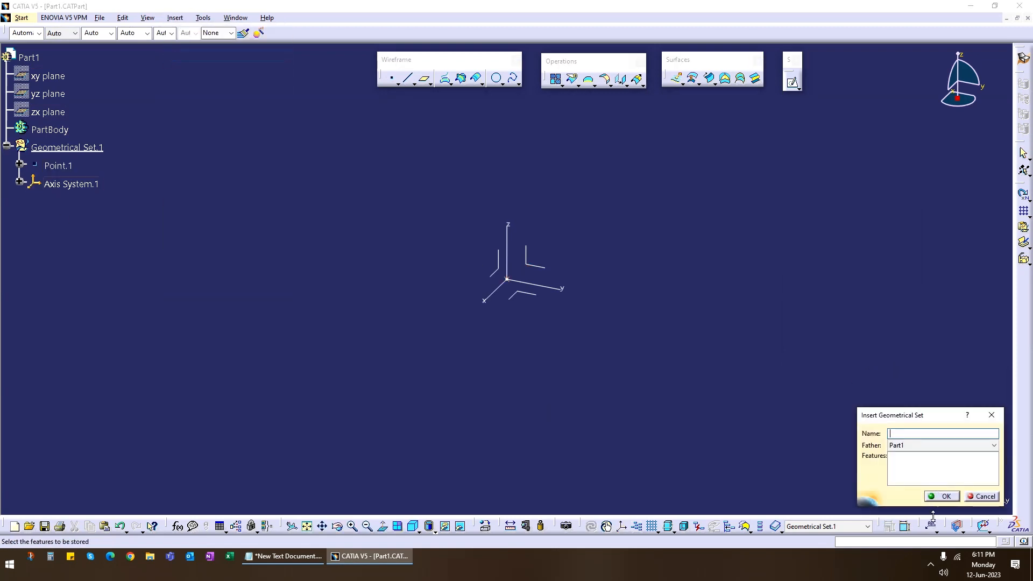
pyautogui.click(942, 496)
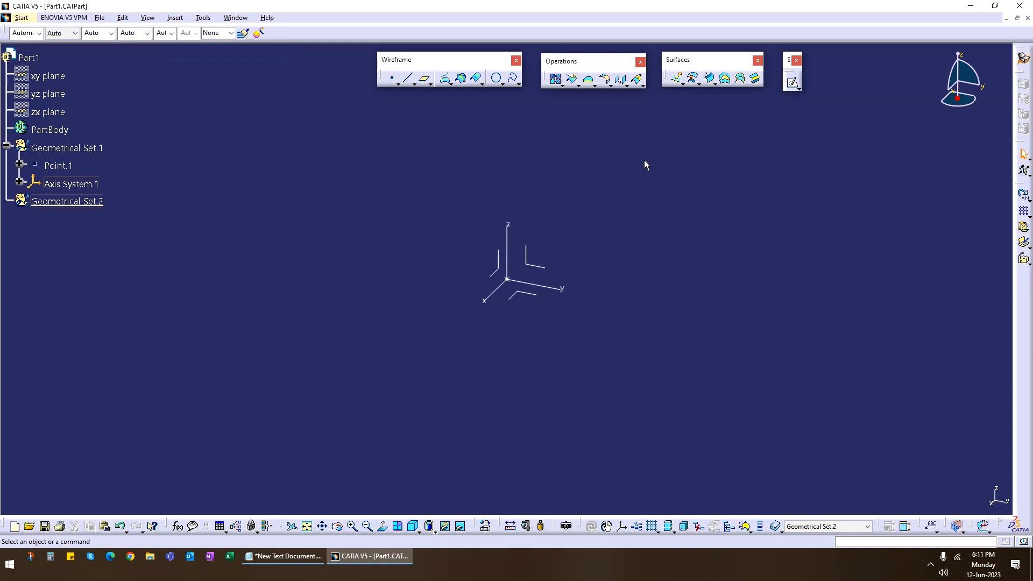
# Review the explicit and line profile types in the Swept Surface definition without creating a sweep
pyautogui.click(709, 80)
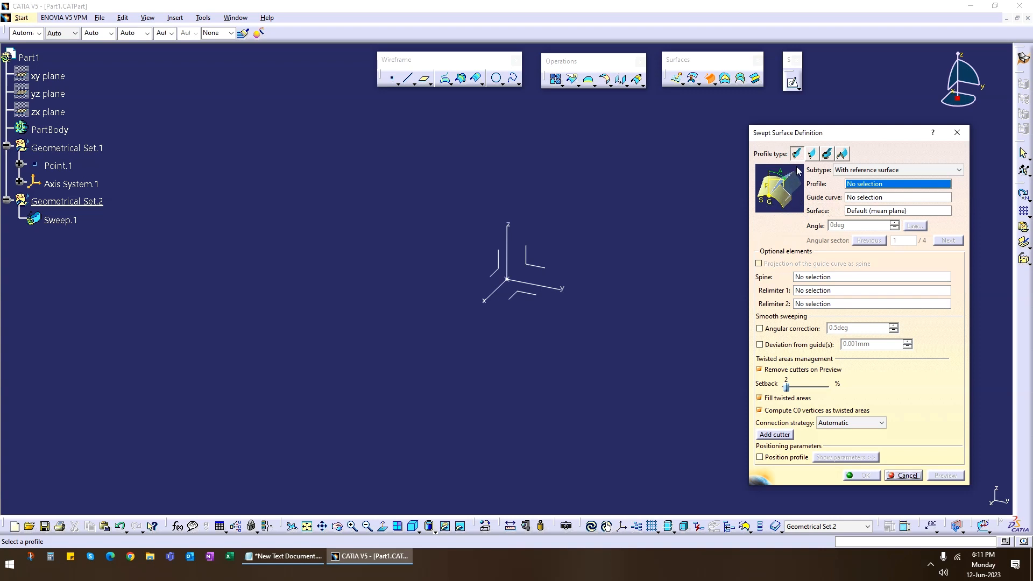
pyautogui.click(812, 155)
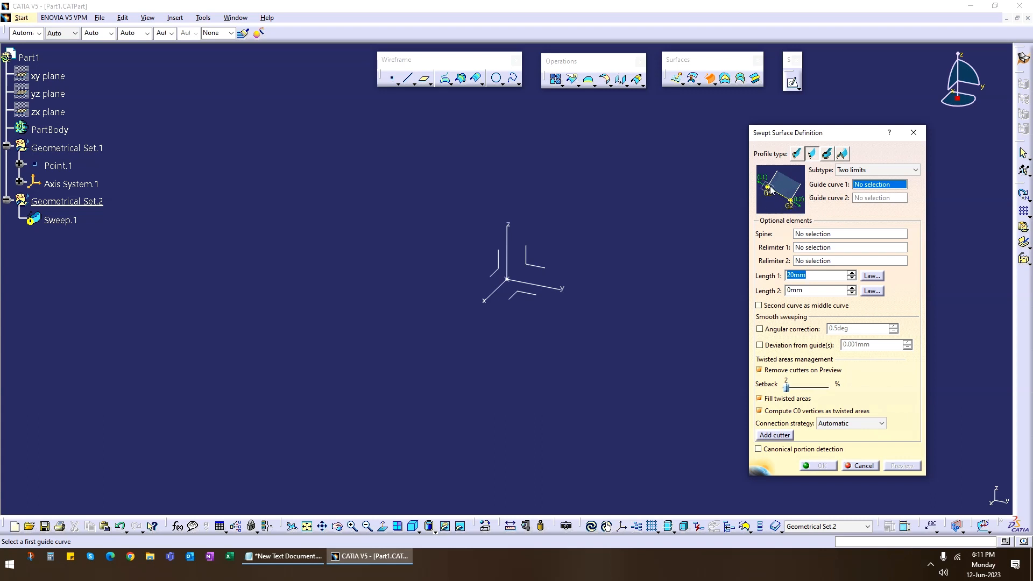
pyautogui.click(797, 154)
pyautogui.moveTo(598, 219); pyautogui.dragTo(499, 229, button='middle')
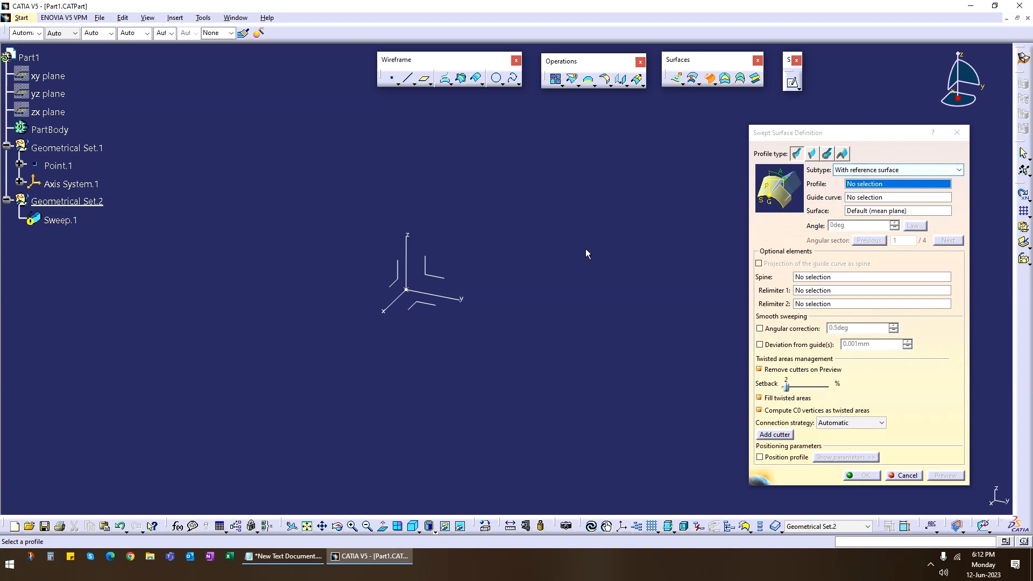
pyautogui.moveTo(515, 205); pyautogui.dragTo(585, 207, button='middle')
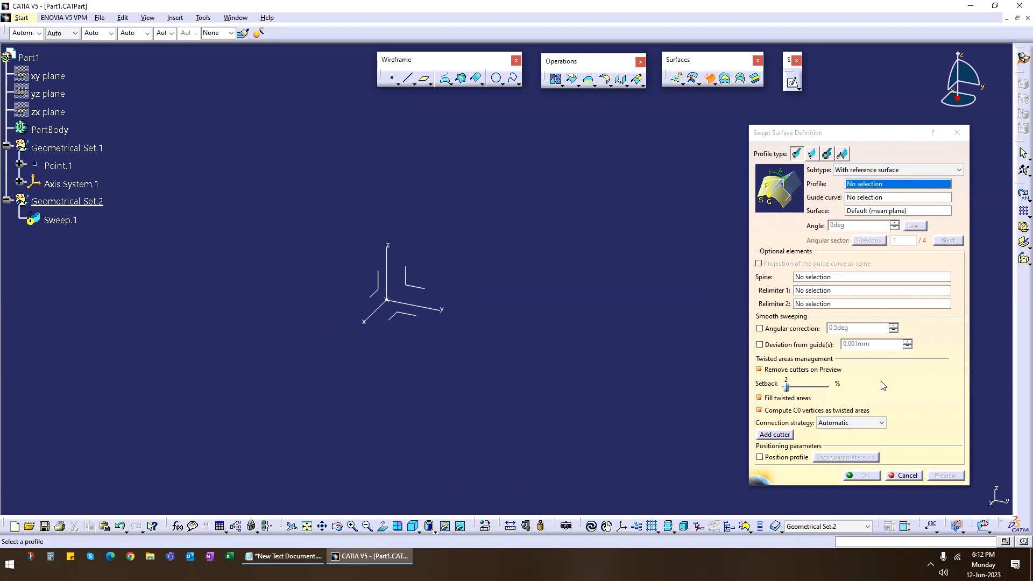
pyautogui.click(904, 475)
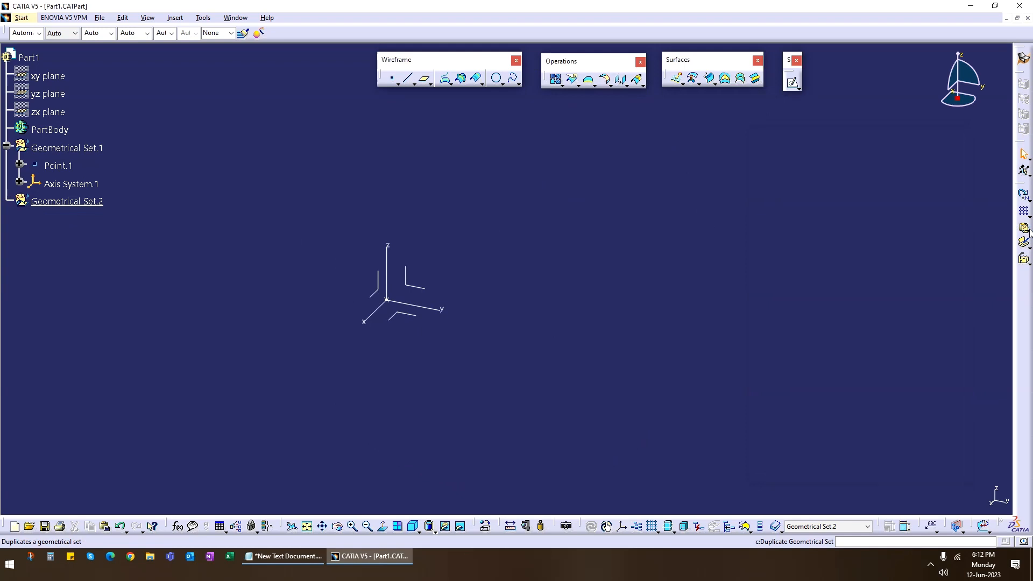
# Start a positioned sketch on the YZ plane of the axis system with implicit origin and orientation
pyautogui.click(797, 86)
pyautogui.click(829, 97)
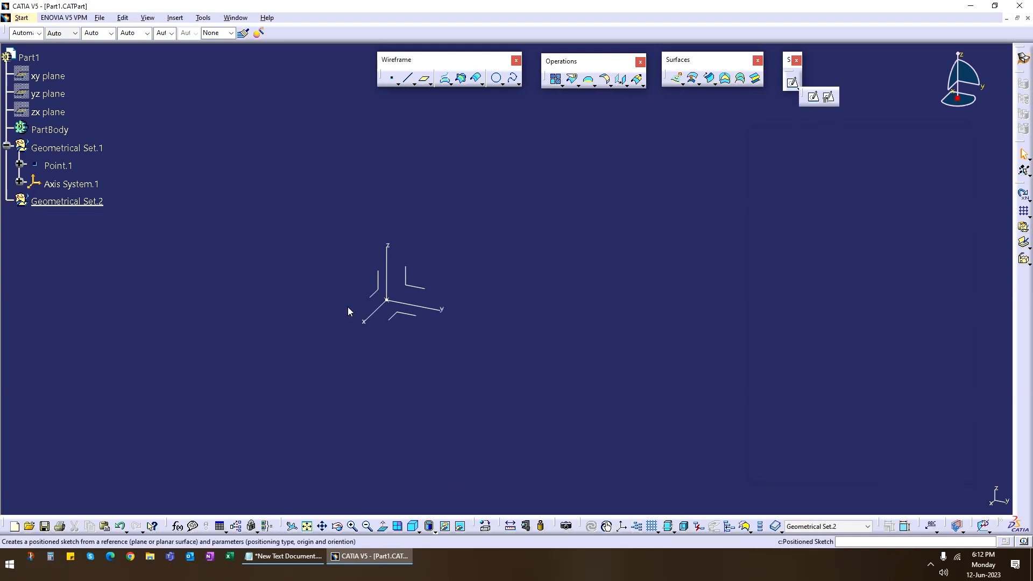
pyautogui.click(428, 292)
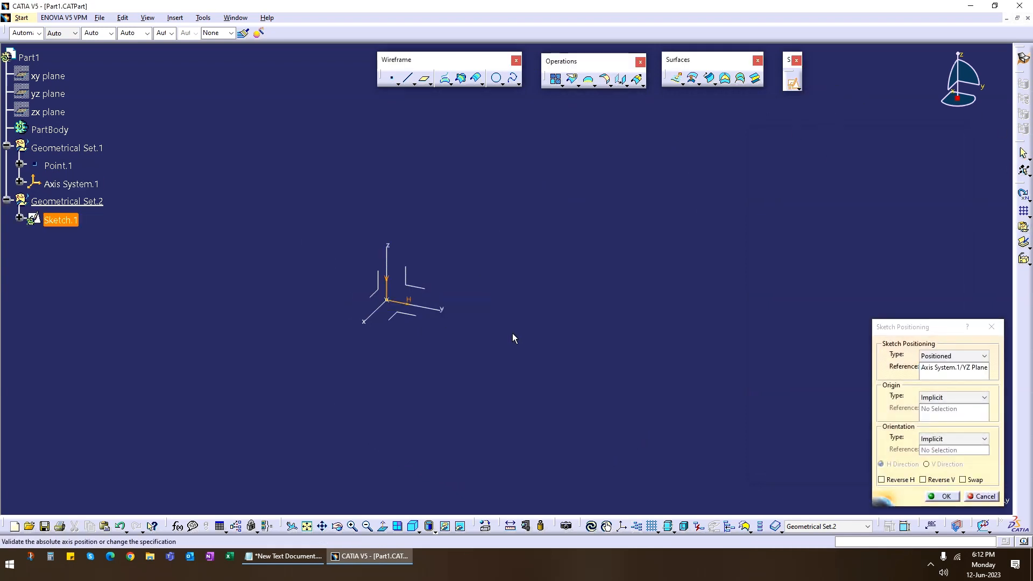
pyautogui.click(941, 496)
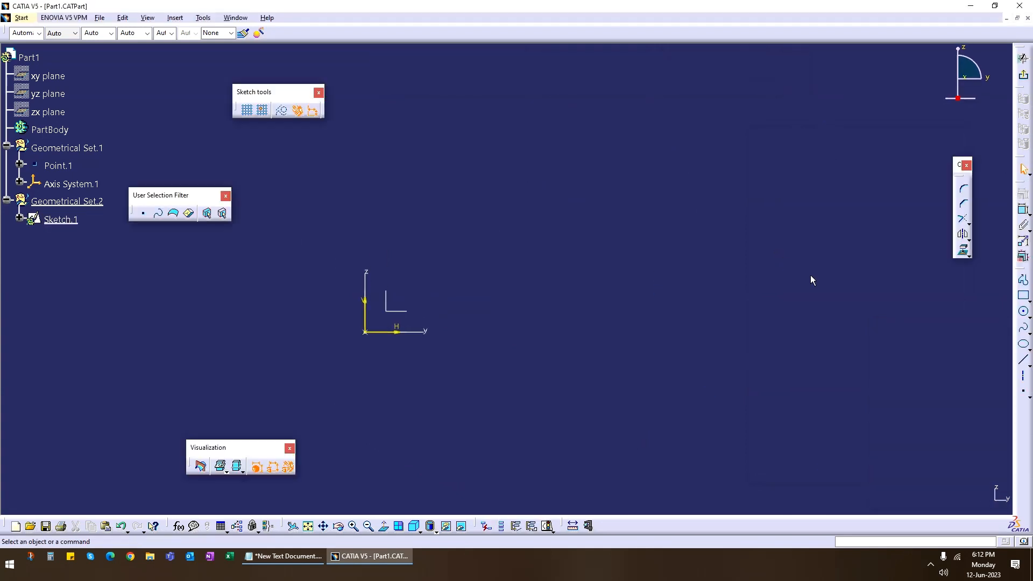
pyautogui.click(1023, 327)
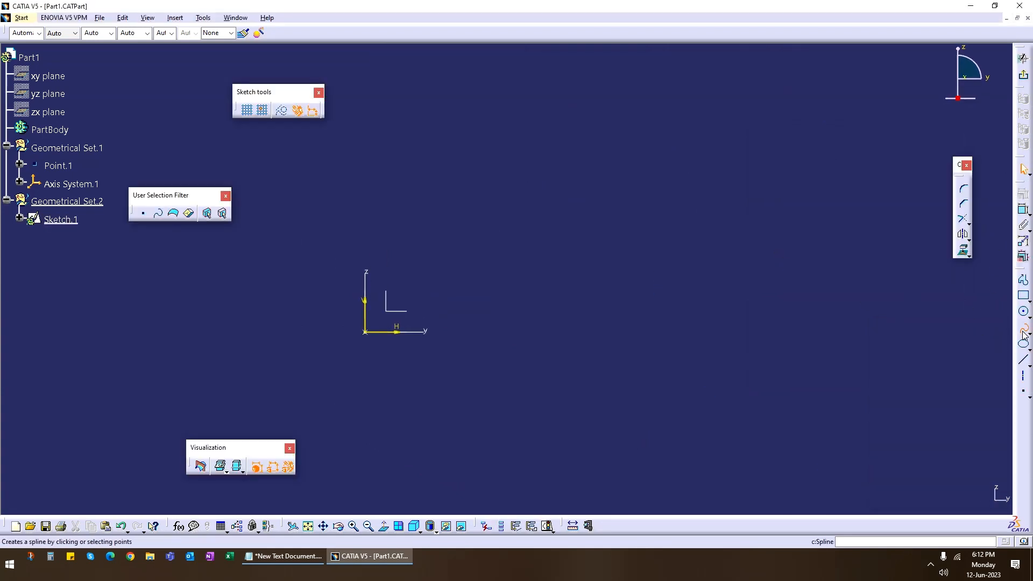
pyautogui.click(331, 213)
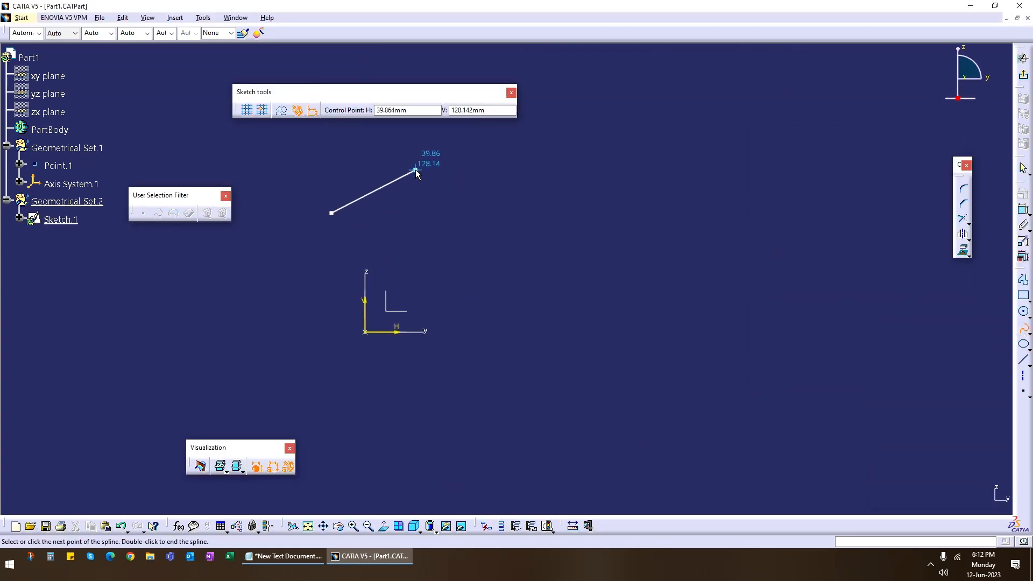
pyautogui.click(415, 170)
pyautogui.click(549, 213)
pyautogui.press('Escape')
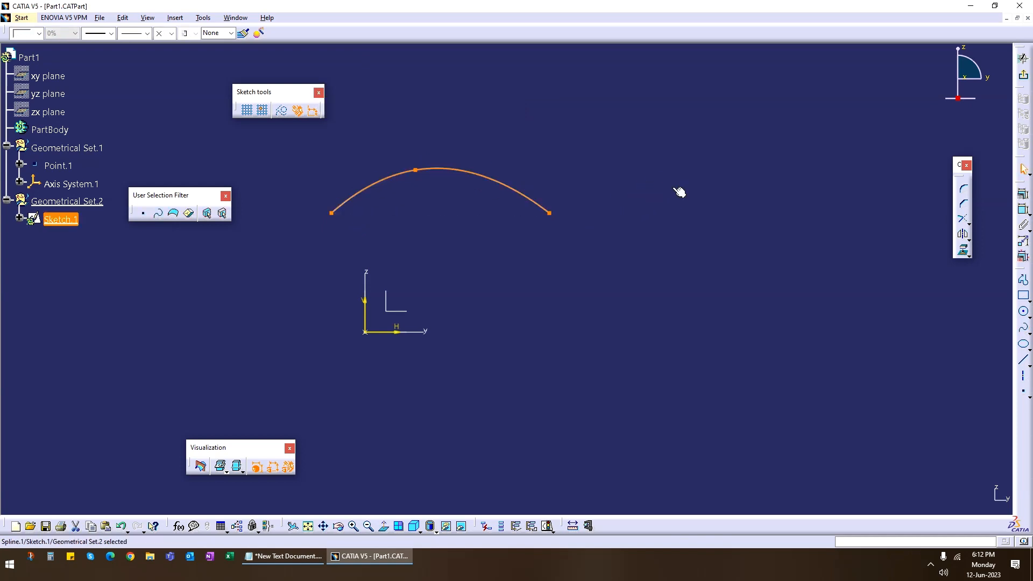
pyautogui.moveTo(550, 213); pyautogui.dragTo(699, 209)
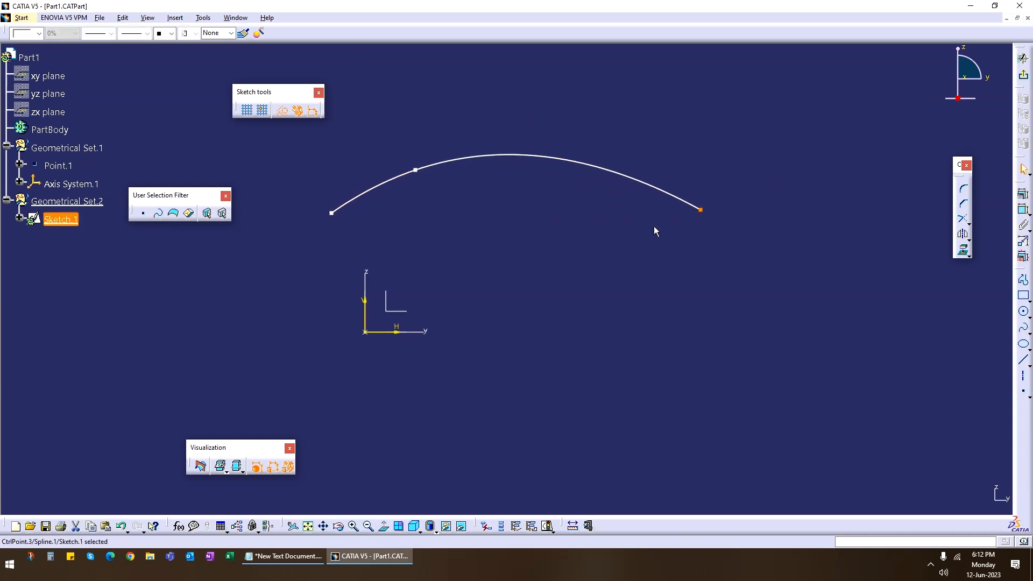
pyautogui.doubleClick(701, 211)
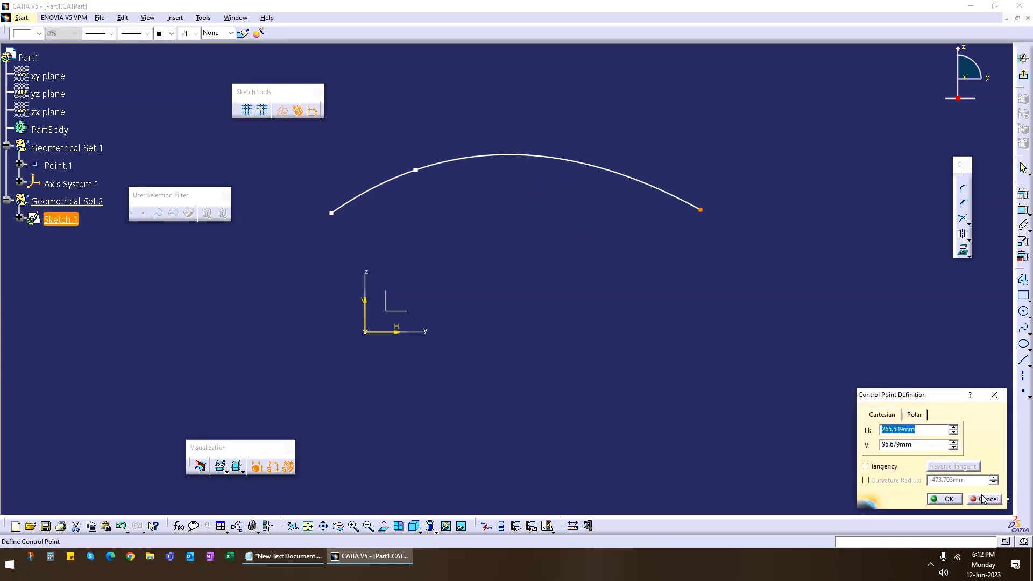
pyautogui.click(982, 499)
pyautogui.click(656, 191)
pyautogui.press('Delete')
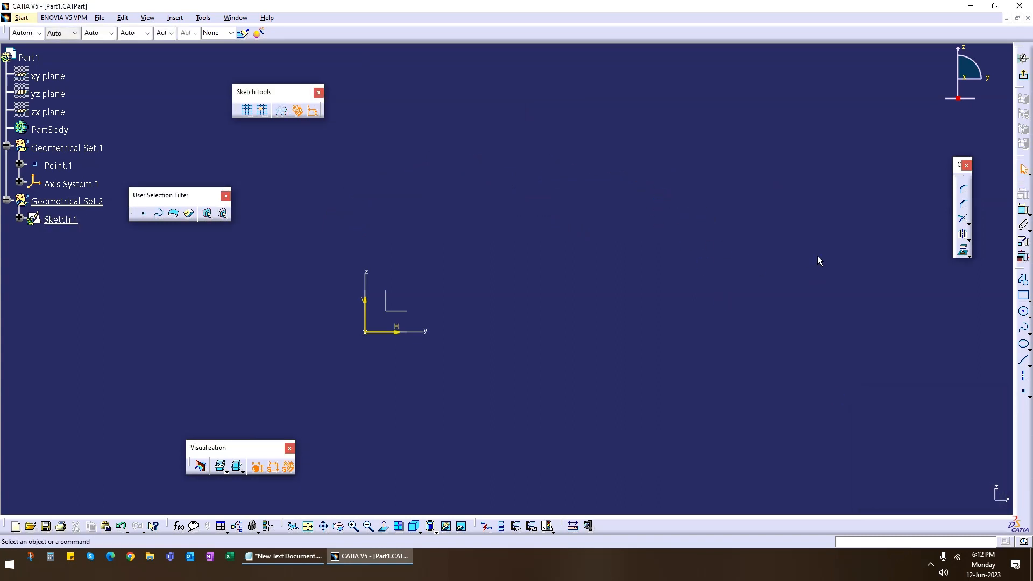
# Sketch a wavy spline through four control points above the sketch origin and exit the sketch
pyautogui.click(1023, 327)
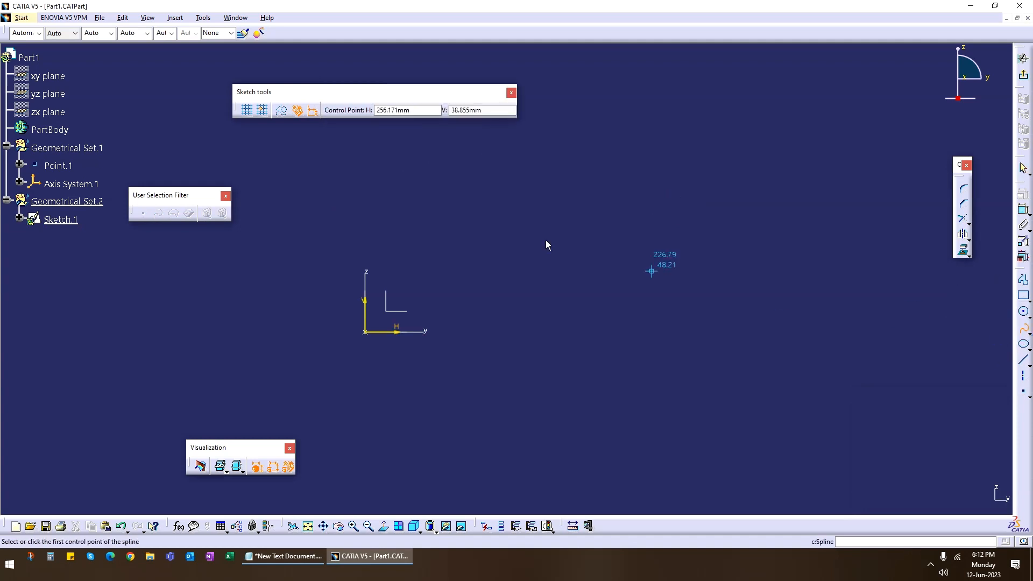
pyautogui.click(297, 213)
pyautogui.click(379, 180)
pyautogui.click(495, 208)
pyautogui.click(578, 185)
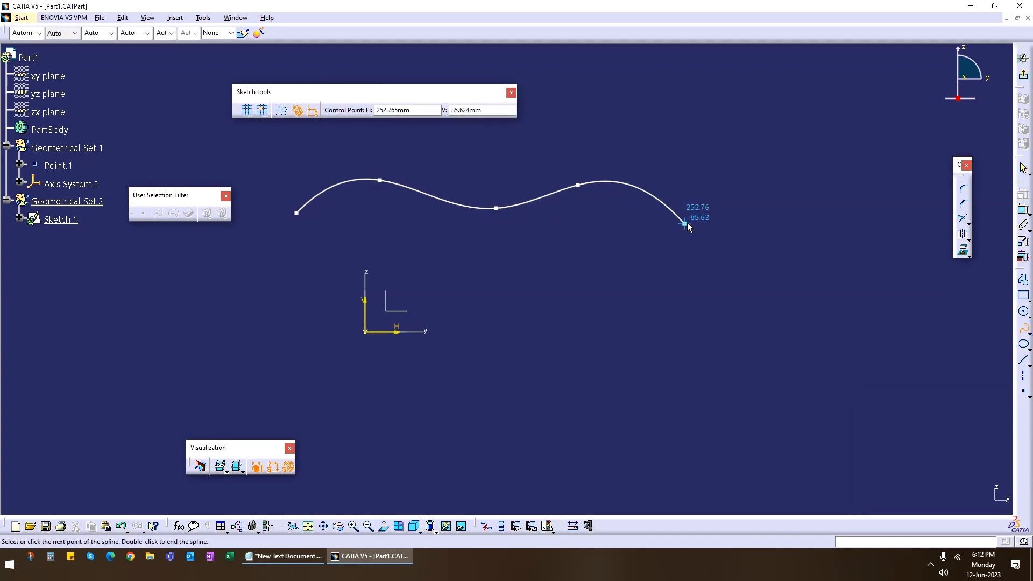
pyautogui.press('Escape')
pyautogui.click(708, 250)
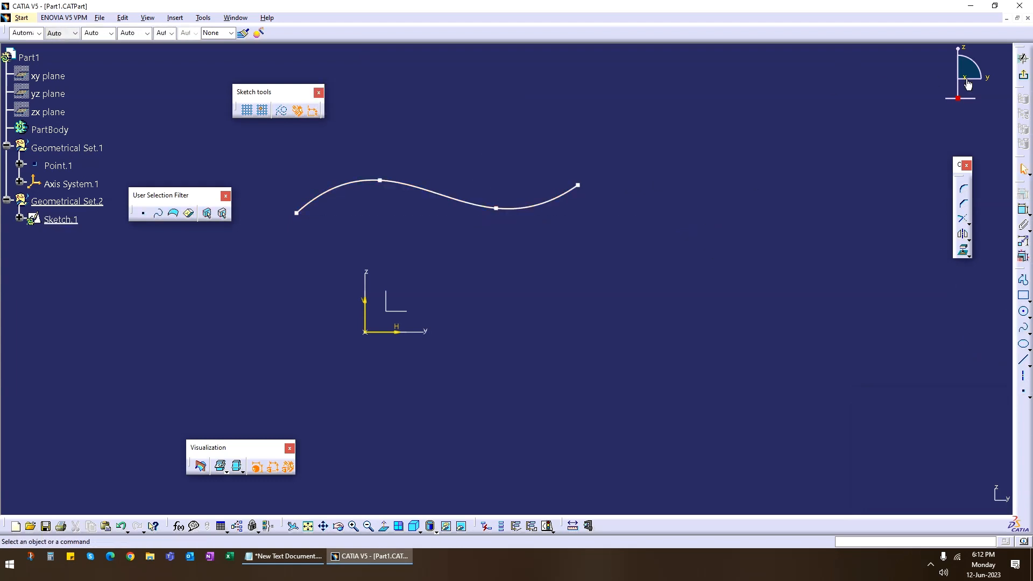
pyautogui.click(1022, 58)
pyautogui.click(477, 263)
# Extrude the spline sketch as a surface along the default sketch normal, with Limit 1 set to 1500 mm
pyautogui.moveTo(506, 279)
pyautogui.mouseDown(button='middle')
pyautogui.moveTo(537, 327)
pyautogui.moveTo(546, 301)
pyautogui.mouseUp(button='middle')
pyautogui.click(675, 80)
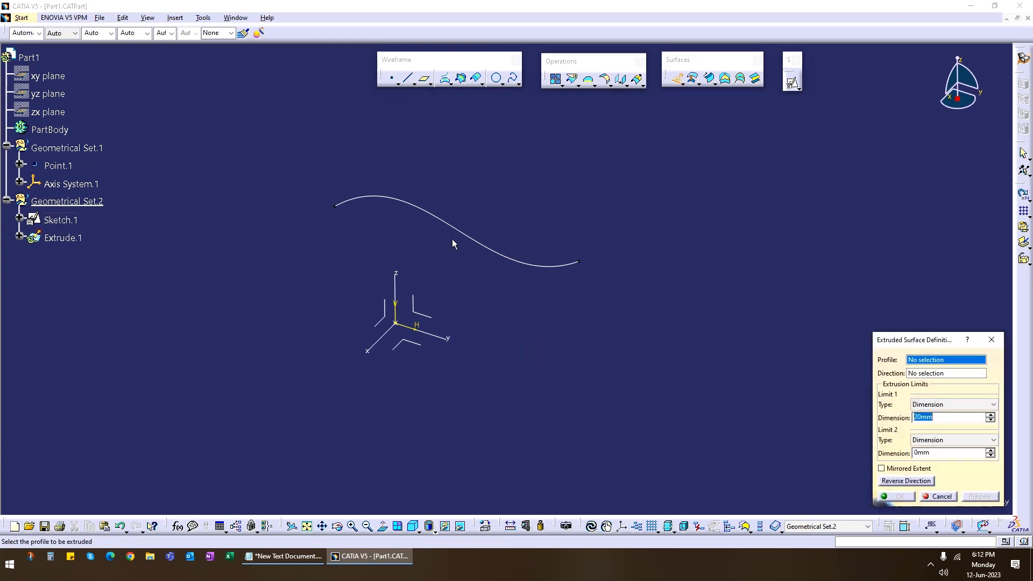
pyautogui.click(467, 238)
pyautogui.moveTo(506, 304); pyautogui.dragTo(448, 357, button='middle')
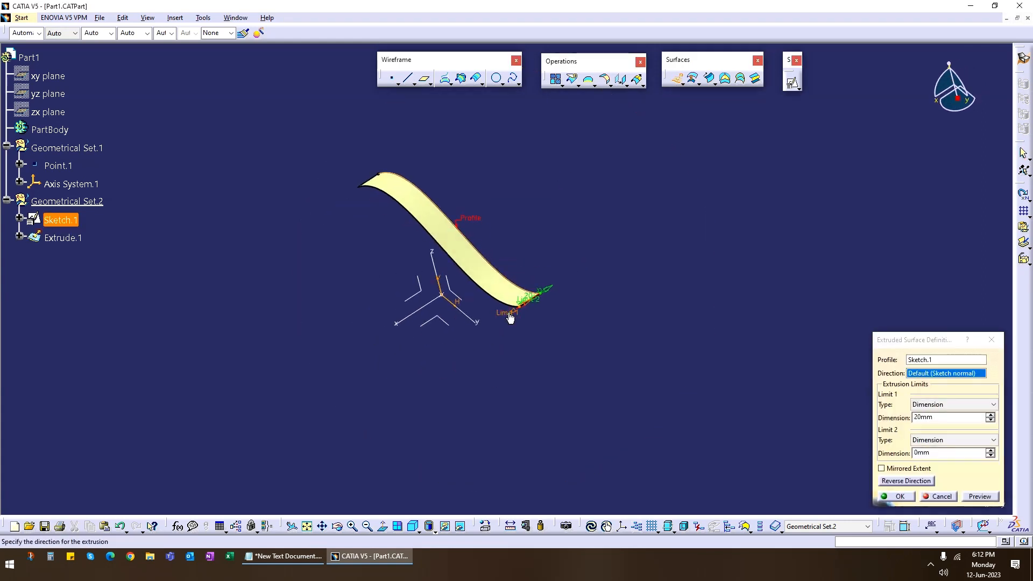
pyautogui.moveTo(510, 314); pyautogui.dragTo(357, 398)
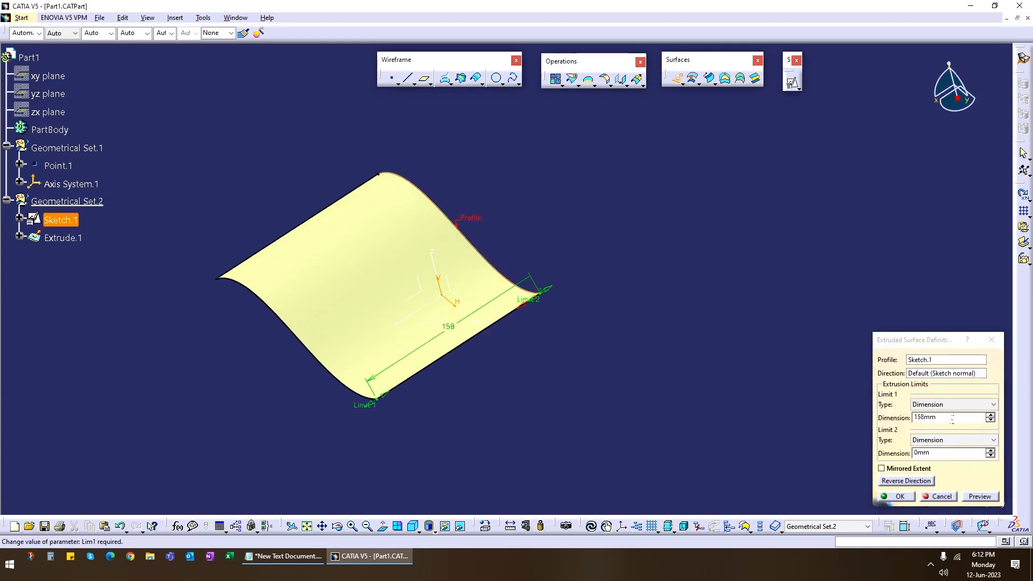
pyautogui.moveTo(953, 419); pyautogui.dragTo(849, 419)
pyautogui.write('1500')
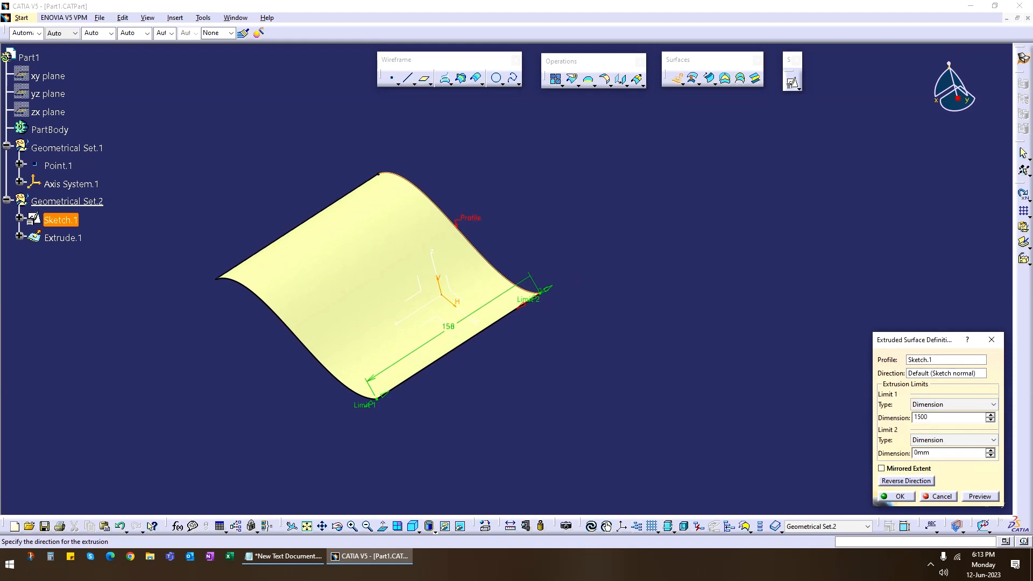
pyautogui.press('Return')
pyautogui.moveTo(445, 407); pyautogui.dragTo(560, 355, button='middle')
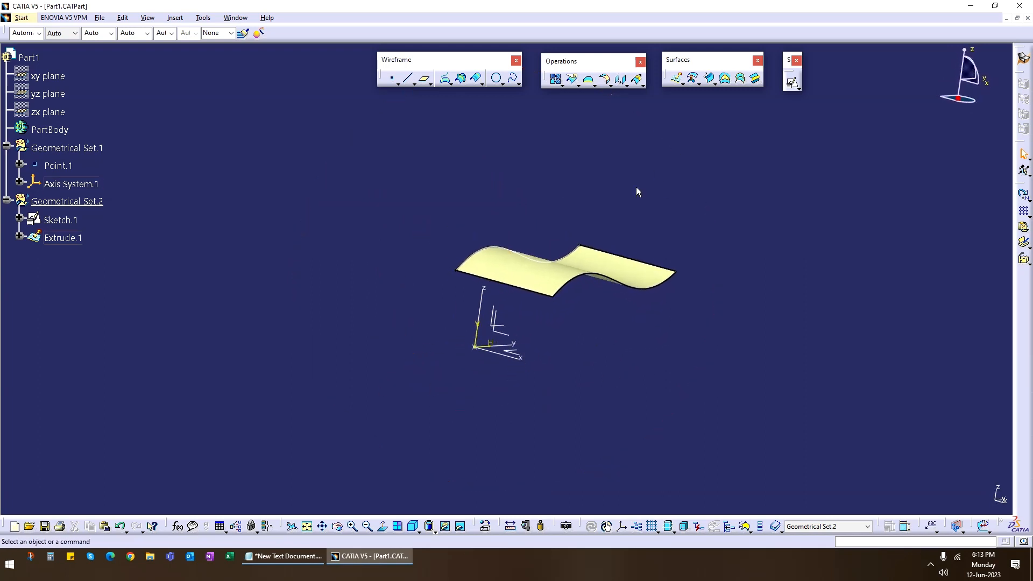
# Start a positioned sketch on the ZX plane of the axis system with implicit origin and orientation
pyautogui.click(792, 83)
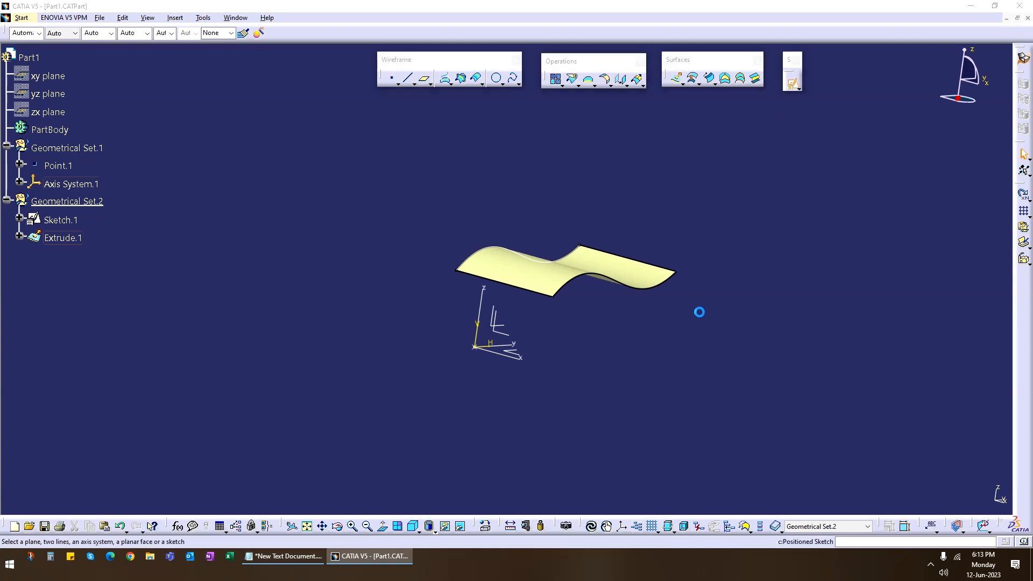
pyautogui.click(509, 342)
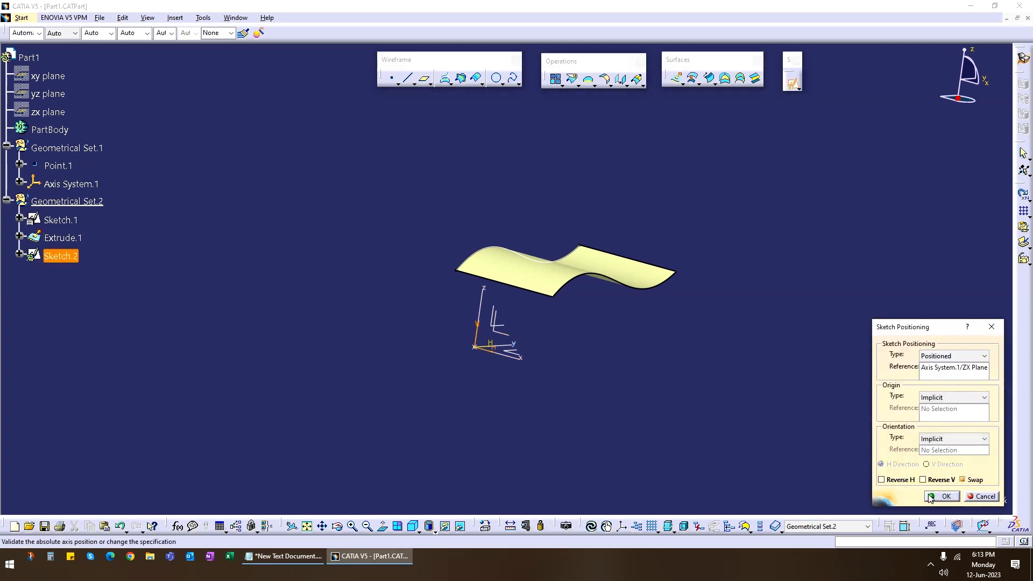
pyautogui.click(941, 496)
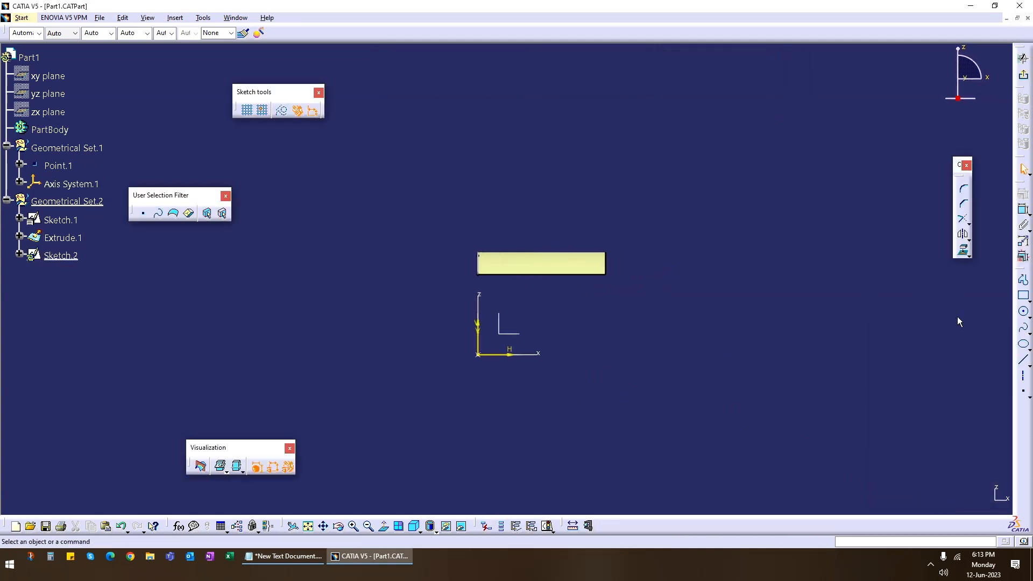
# Sketch an arch-shaped spline through three control points, with its peak above the extruded surface, and exit the sketch
pyautogui.click(1023, 328)
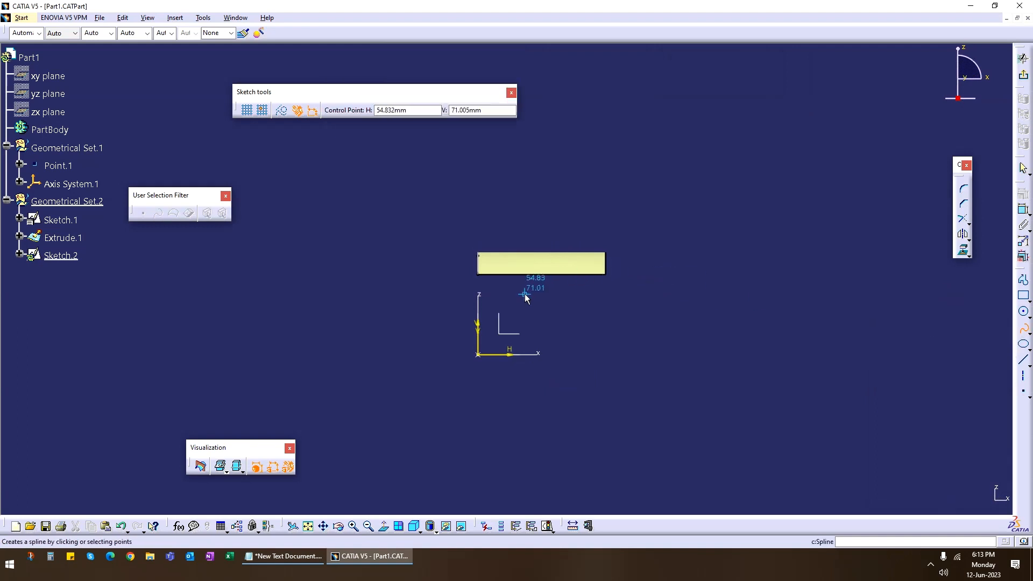
pyautogui.click(505, 297)
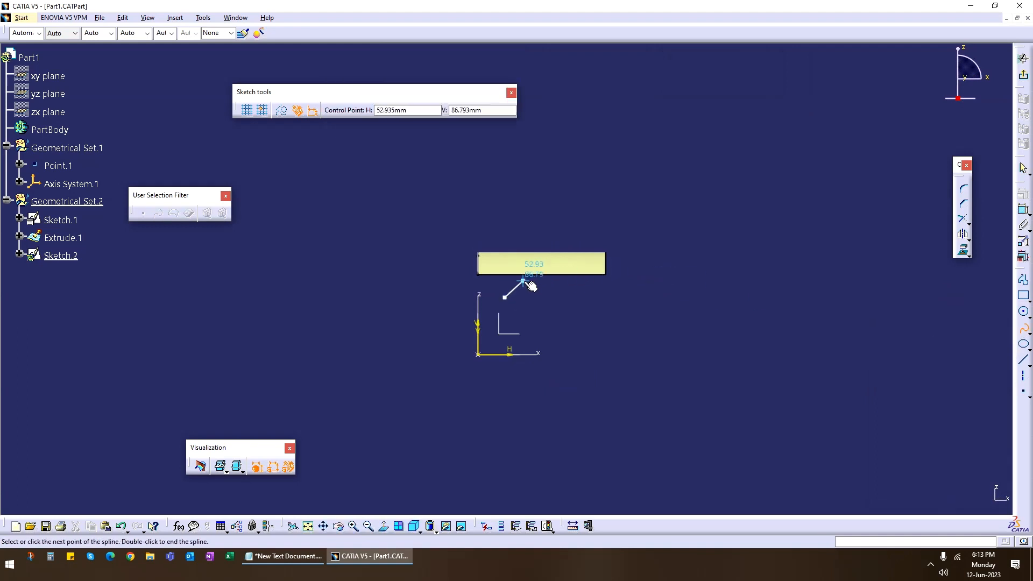
pyautogui.click(541, 240)
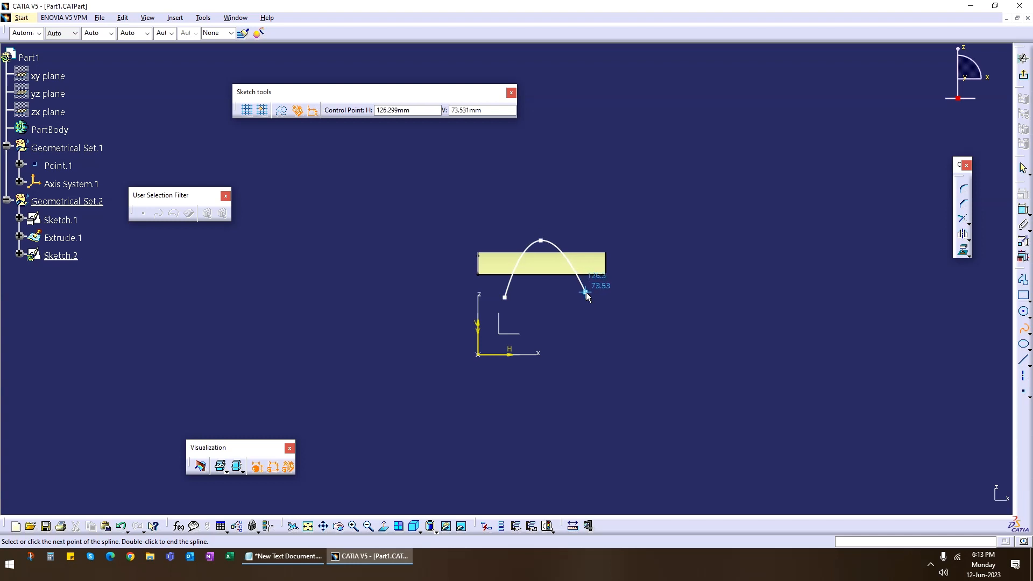
pyautogui.click(571, 298)
pyautogui.press('Escape')
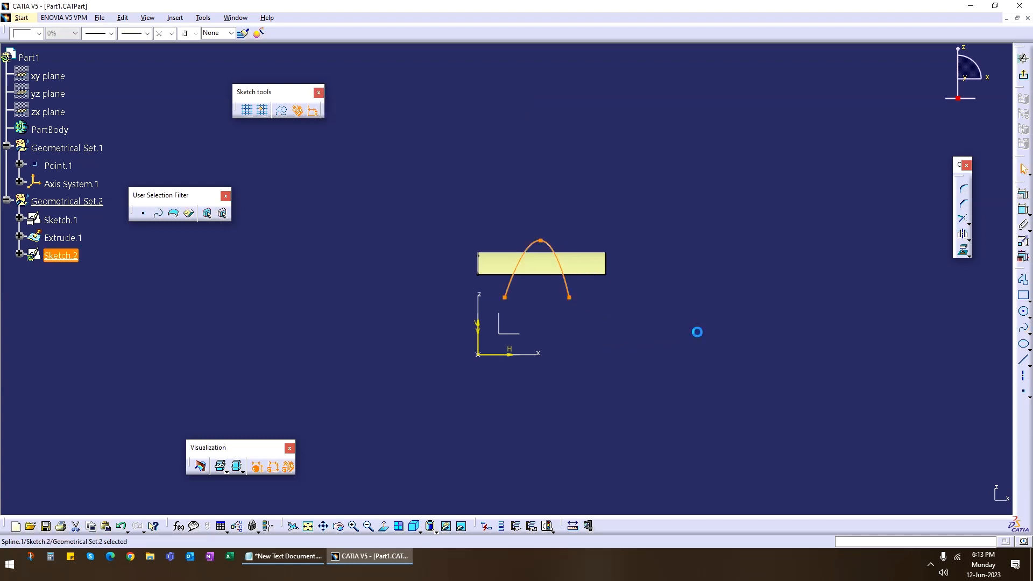
pyautogui.click(1023, 58)
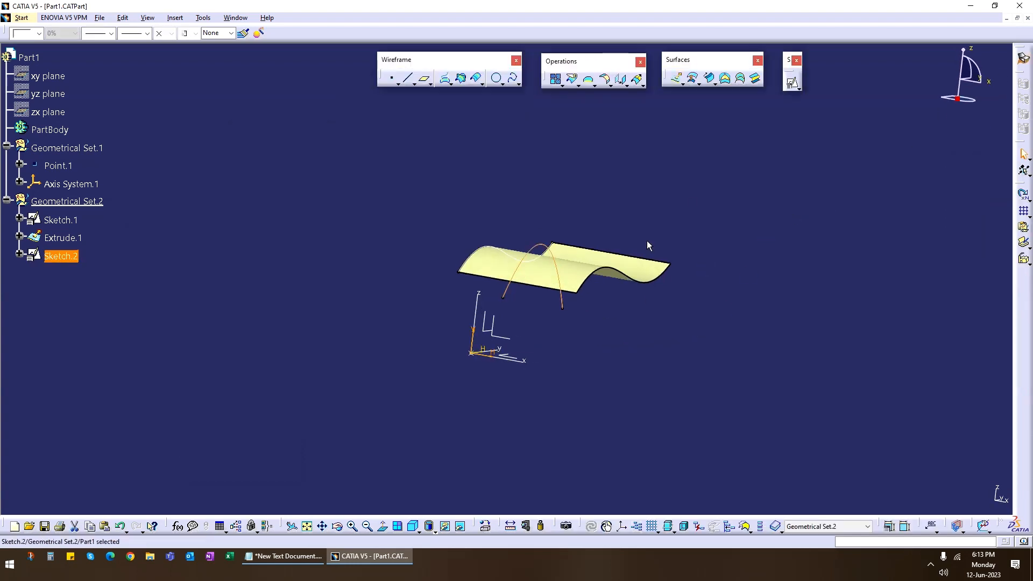
# Define an explicit sweep with reference surface using Sketch.2 as profile, Sketch.1 as guide curve and Extrude.1 as surface
pyautogui.moveTo(619, 341); pyautogui.dragTo(629, 253, button='middle')
pyautogui.click(709, 78)
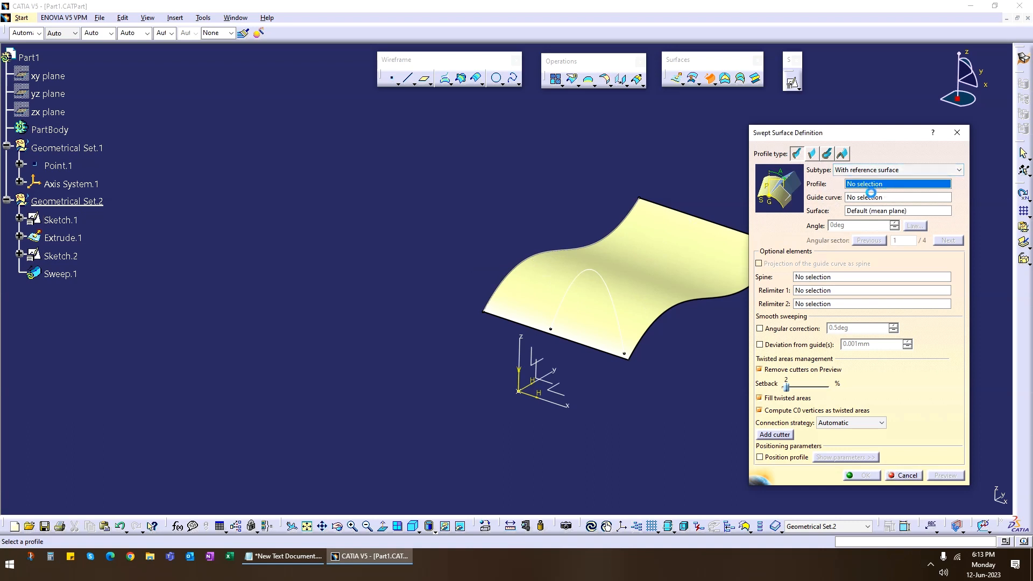
pyautogui.click(613, 291)
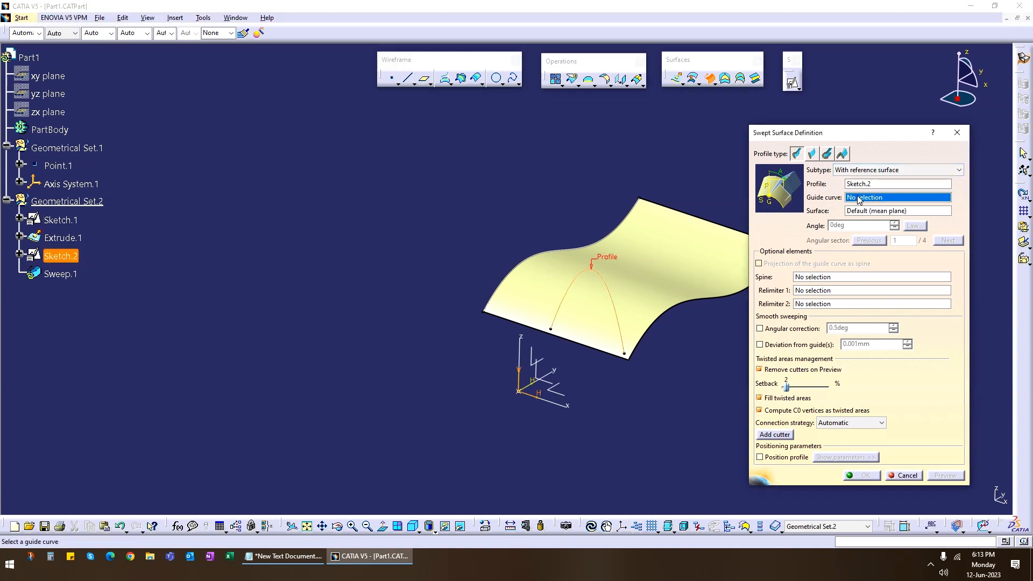
pyautogui.click(526, 257)
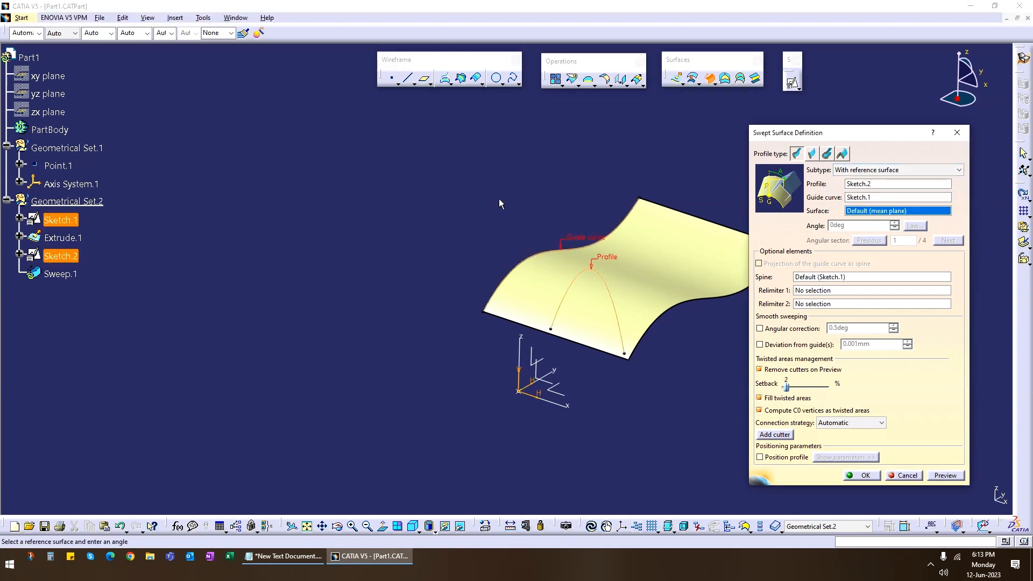
pyautogui.moveTo(498, 198); pyautogui.dragTo(397, 211, button='middle')
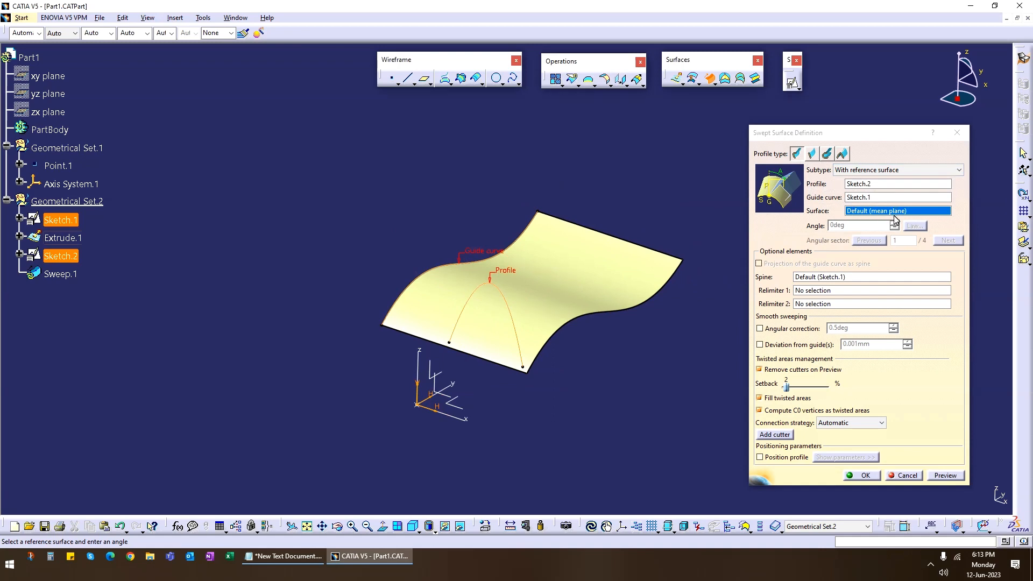
pyautogui.click(570, 279)
pyautogui.moveTo(589, 317); pyautogui.dragTo(526, 284, button='middle')
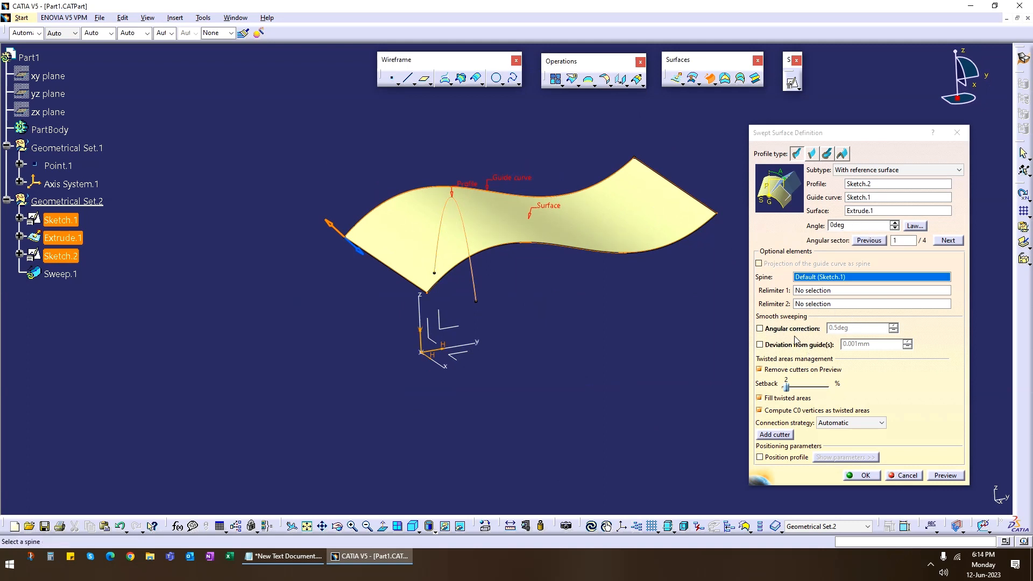
# Enable angular correction at 0.5deg and deviation from guides at 0.001mm, and inspect the sweep preview from several sides
pyautogui.click(760, 329)
pyautogui.click(760, 346)
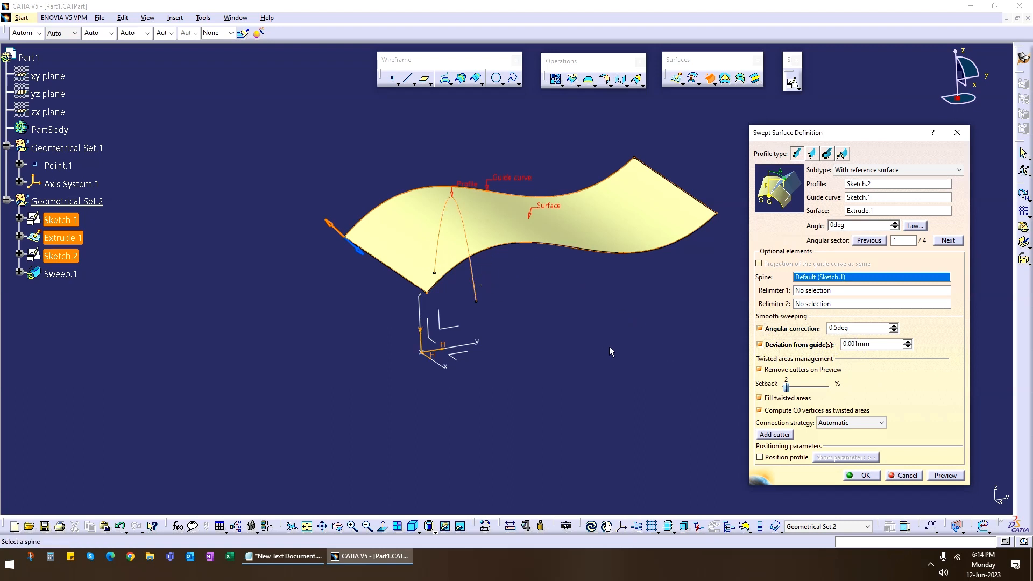
pyautogui.click(945, 476)
pyautogui.moveTo(473, 231); pyautogui.dragTo(425, 366, button='middle')
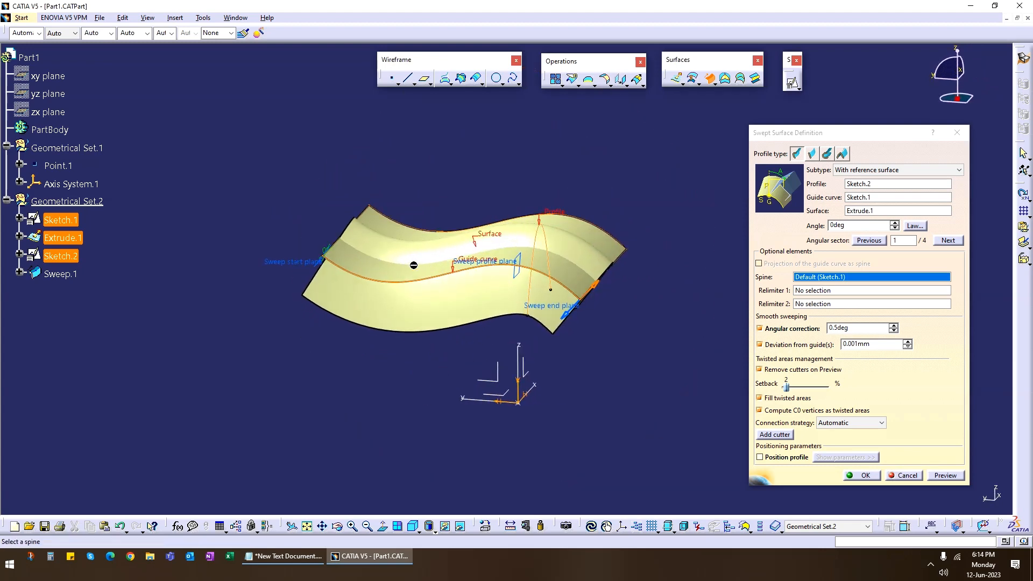
pyautogui.moveTo(443, 361); pyautogui.dragTo(466, 368, button='middle')
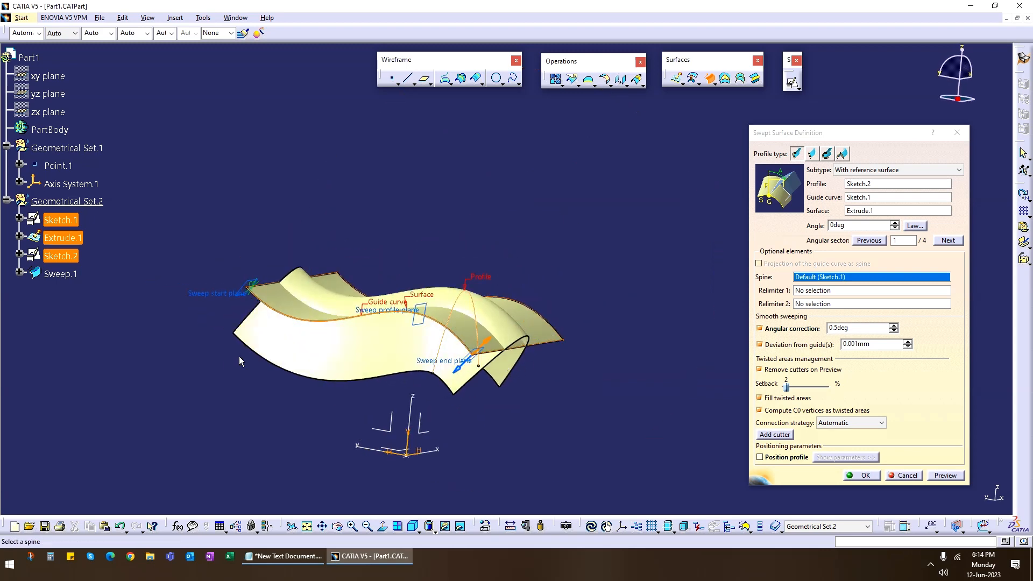
pyautogui.moveTo(239, 356); pyautogui.dragTo(453, 357, button='middle')
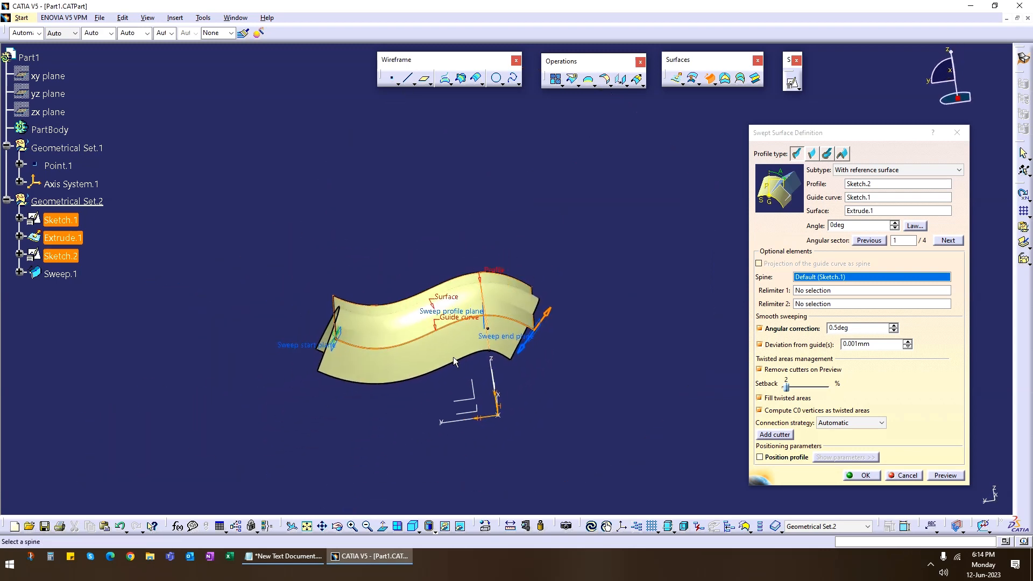
pyautogui.moveTo(331, 317); pyautogui.dragTo(426, 248, button='middle')
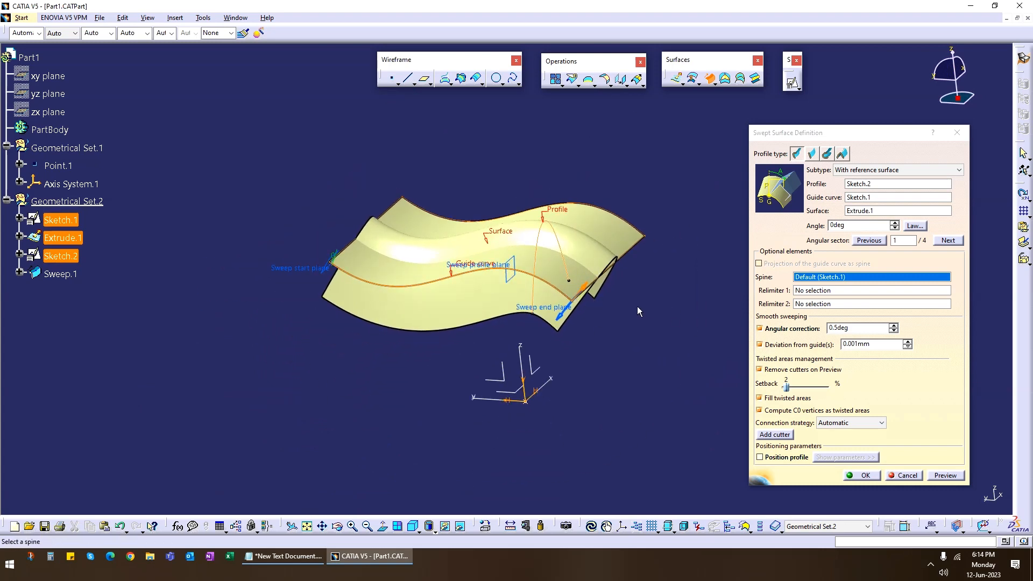
pyautogui.moveTo(637, 311); pyautogui.dragTo(326, 297, button='middle')
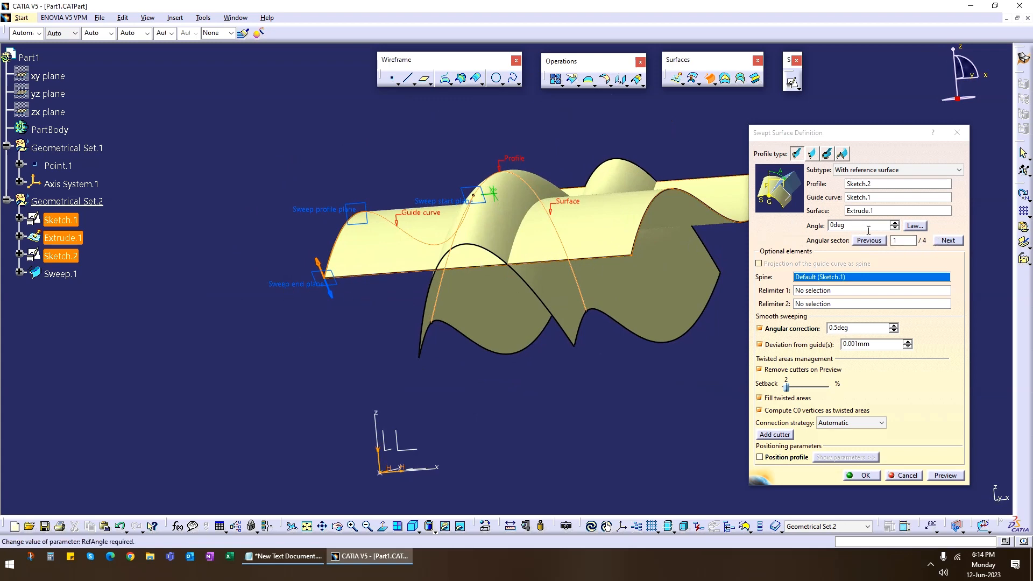
# Set the sweep's angle to the reference surface to 20deg and preview the result
pyautogui.moveTo(868, 229); pyautogui.dragTo(815, 225)
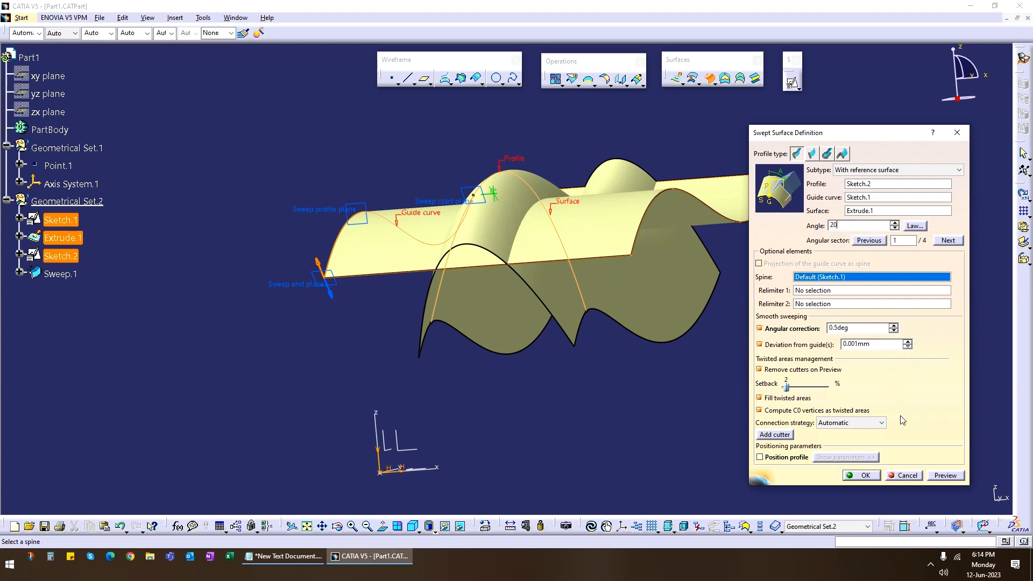
pyautogui.click(945, 476)
pyautogui.moveTo(428, 401); pyautogui.dragTo(399, 314, button='middle')
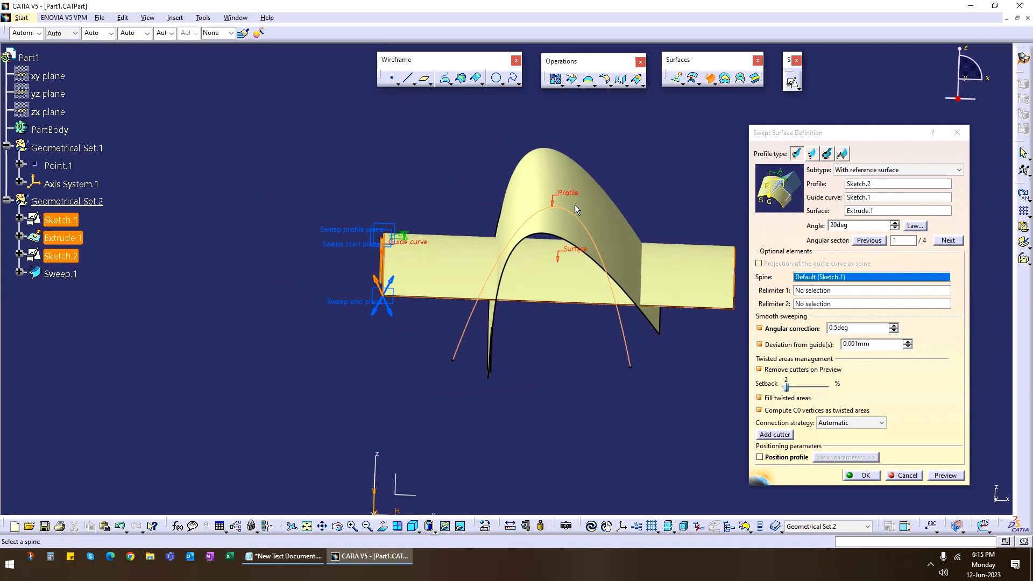
pyautogui.click(945, 475)
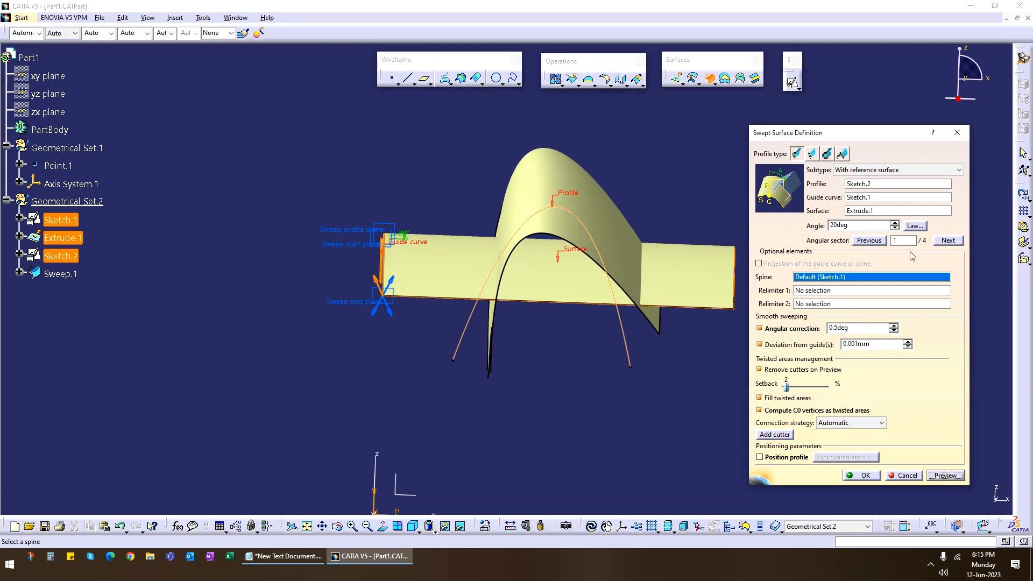
# Switch the sweep to angular sector 2 and inspect the swept surface with its twisted-area cutters
pyautogui.click(947, 241)
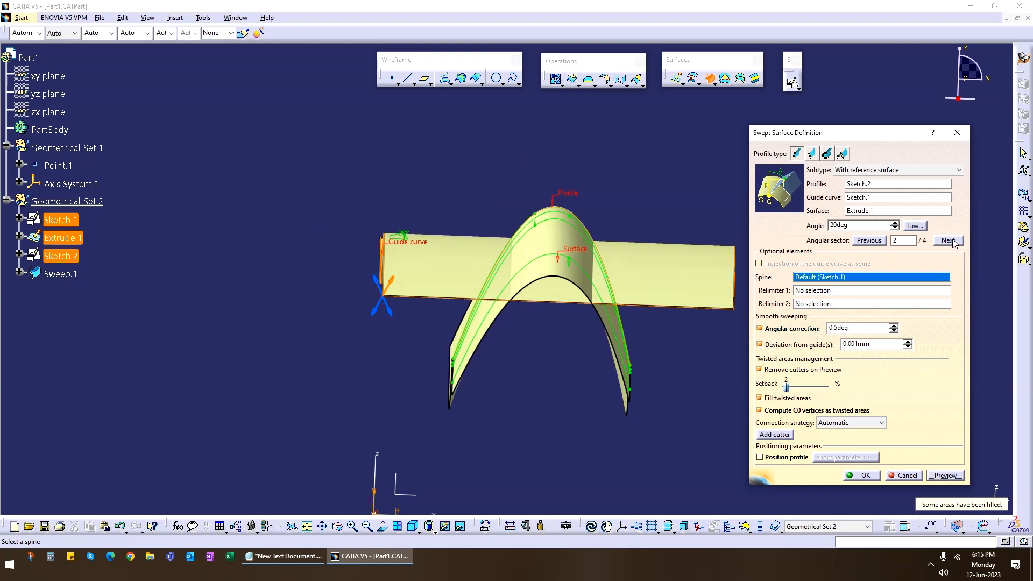
pyautogui.moveTo(634, 391); pyautogui.dragTo(531, 371, button='middle')
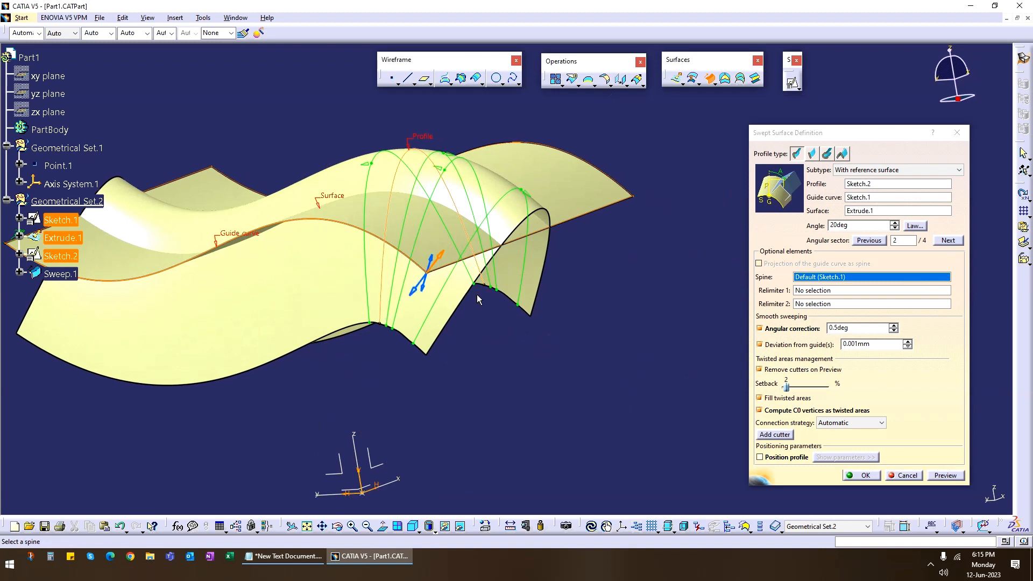
pyautogui.moveTo(478, 299); pyautogui.dragTo(571, 317, button='middle')
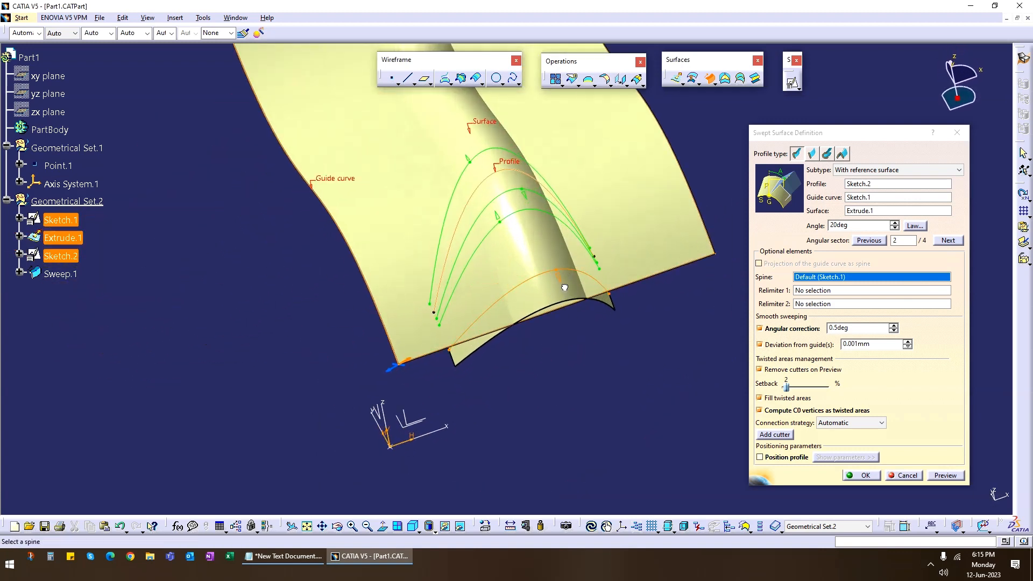
# Move the twisted-area cutters near the profile apart along the sweep and preview the surface
pyautogui.moveTo(564, 288); pyautogui.dragTo(512, 252)
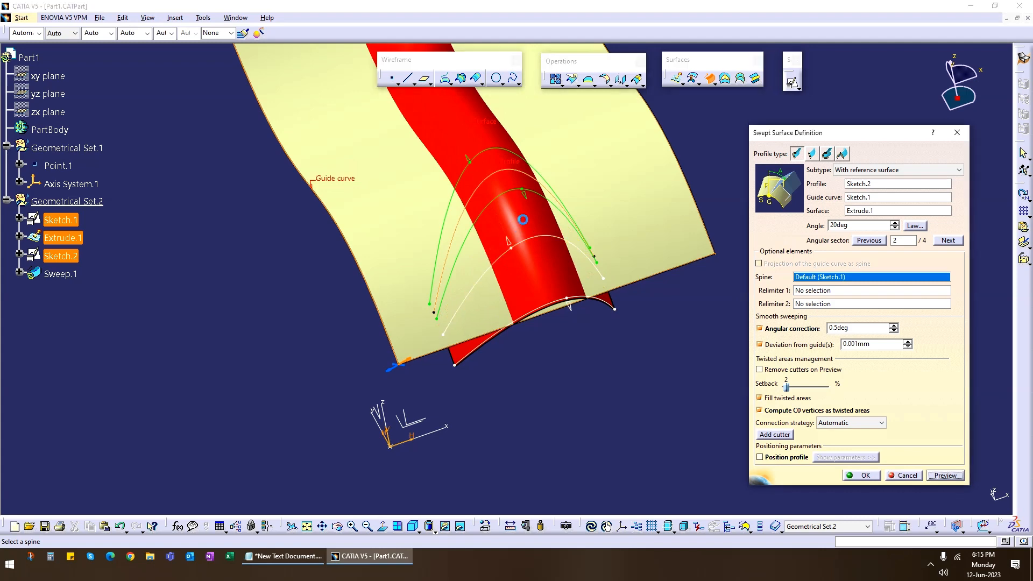
pyautogui.moveTo(529, 200)
pyautogui.mouseDown()
pyautogui.moveTo(536, 216)
pyautogui.moveTo(527, 212)
pyautogui.mouseUp()
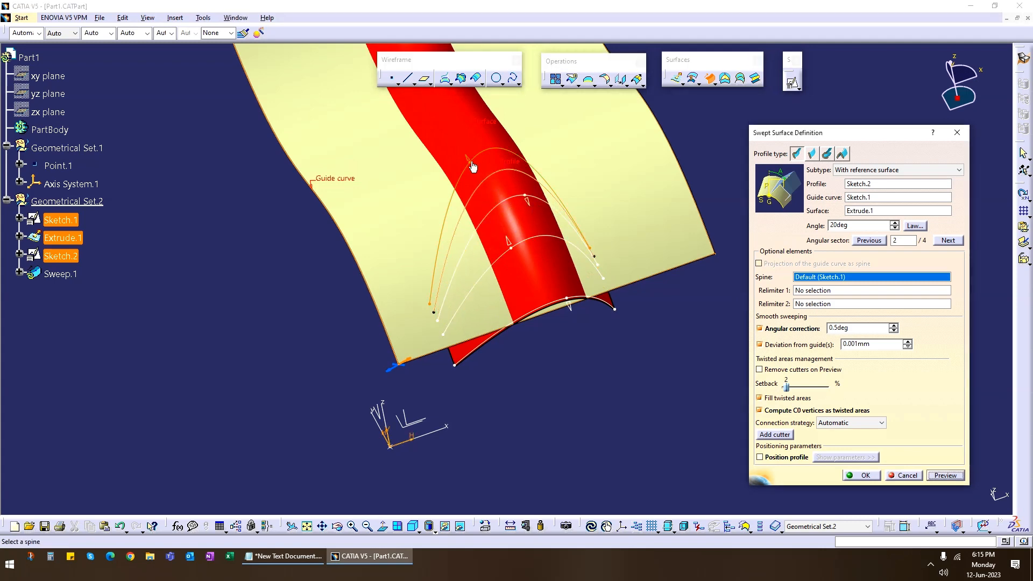
pyautogui.moveTo(473, 166); pyautogui.dragTo(447, 101)
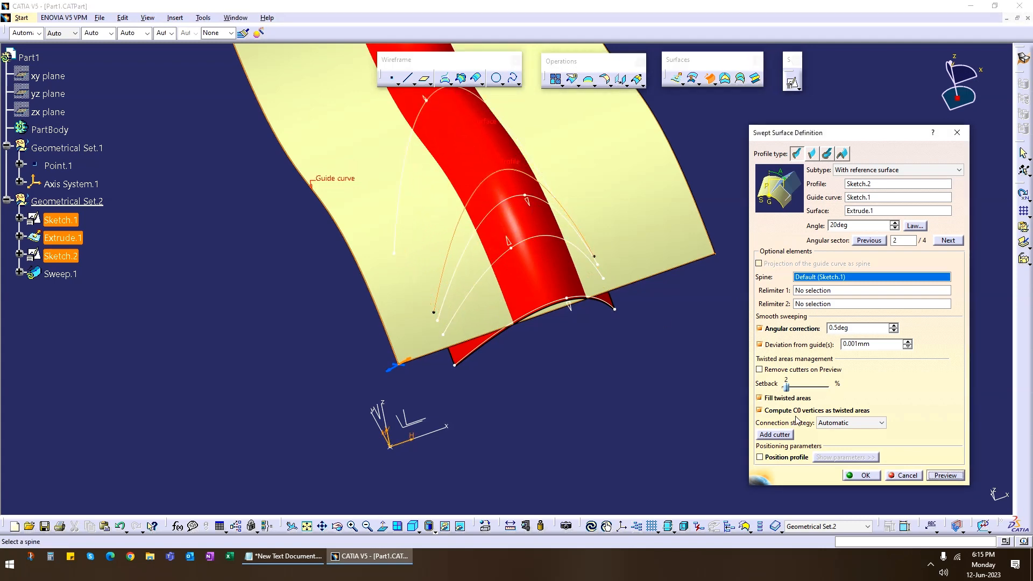
pyautogui.click(941, 480)
# Reposition the twisted-area cutters along the guide curve, spreading them between the far portion and the profile end
pyautogui.moveTo(523, 361); pyautogui.dragTo(398, 319, button='middle')
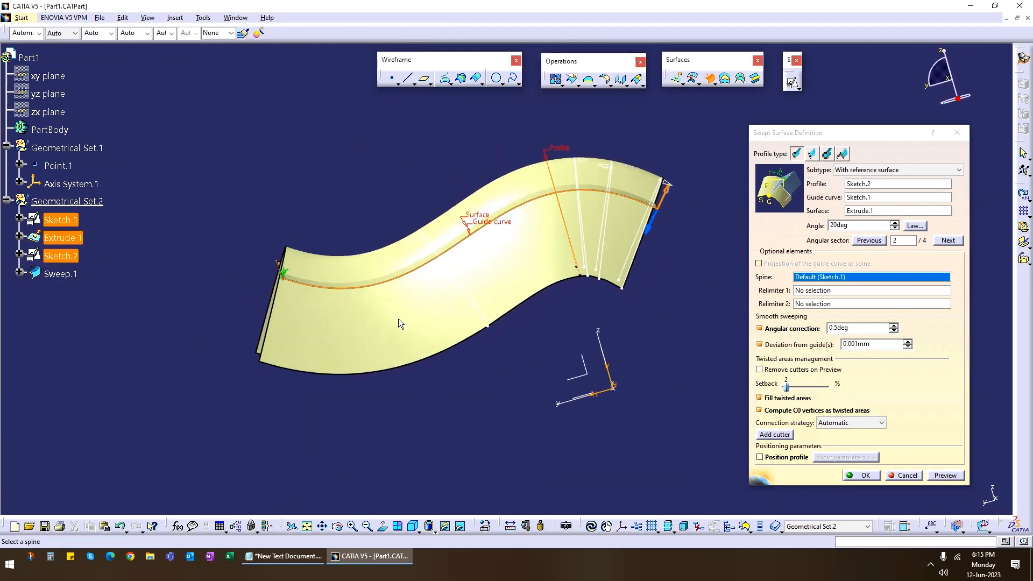
pyautogui.moveTo(417, 246); pyautogui.dragTo(323, 259)
pyautogui.moveTo(574, 169); pyautogui.dragTo(488, 207)
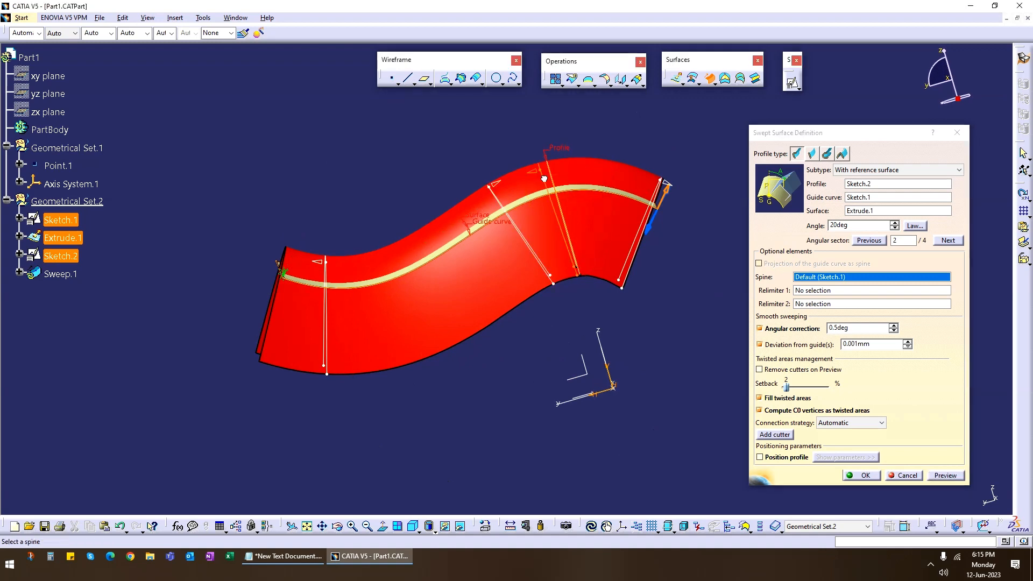
pyautogui.moveTo(427, 231); pyautogui.dragTo(569, 168)
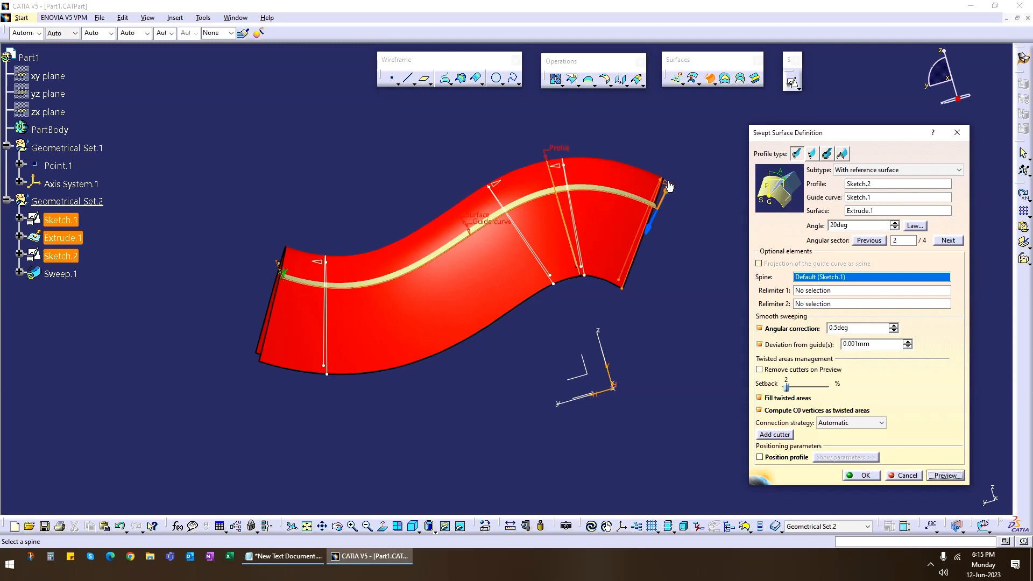
pyautogui.moveTo(667, 183); pyautogui.dragTo(639, 177)
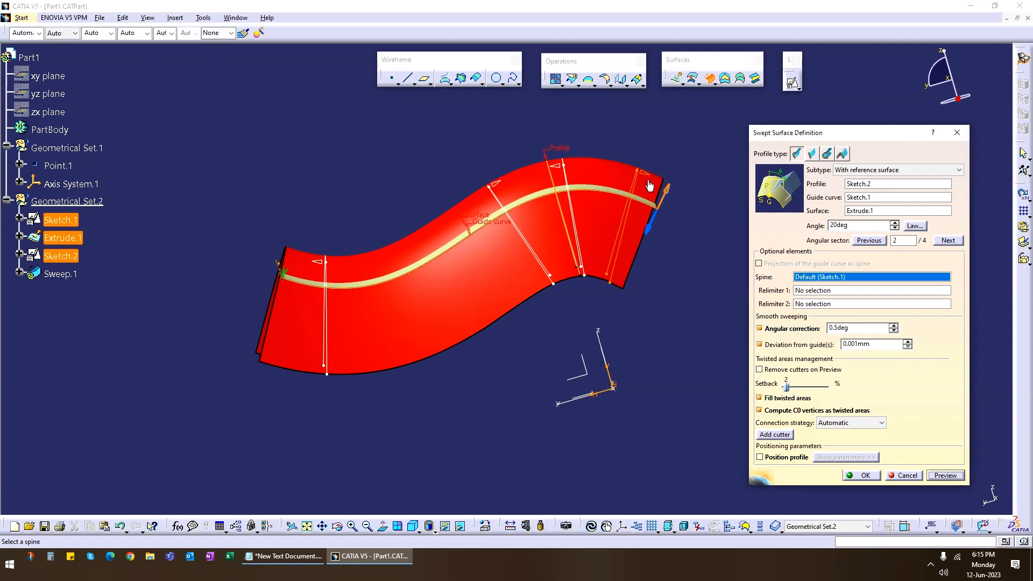
pyautogui.moveTo(556, 166); pyautogui.dragTo(390, 202)
pyautogui.moveTo(320, 263); pyautogui.dragTo(272, 248)
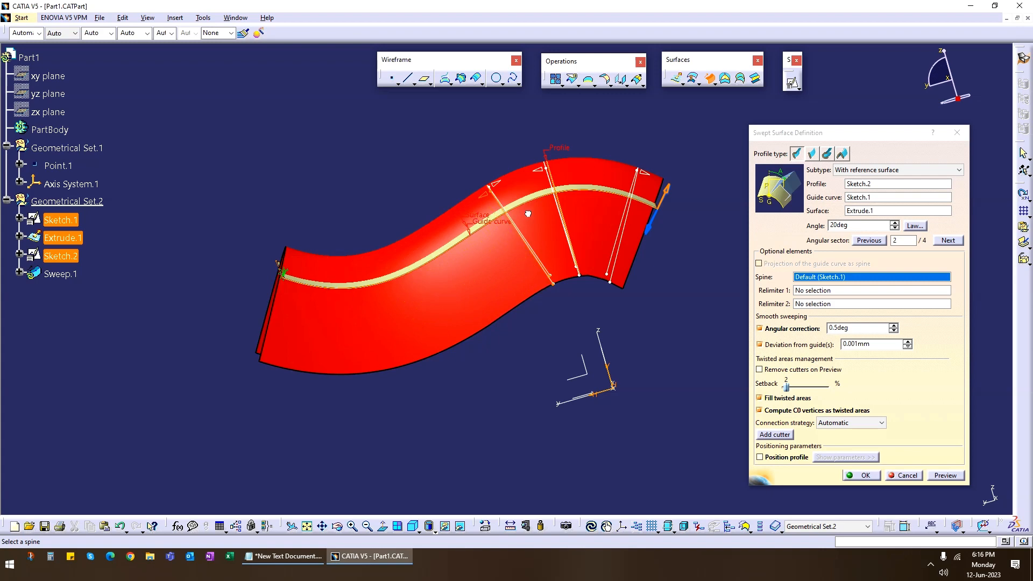
pyautogui.moveTo(396, 266); pyautogui.dragTo(355, 265)
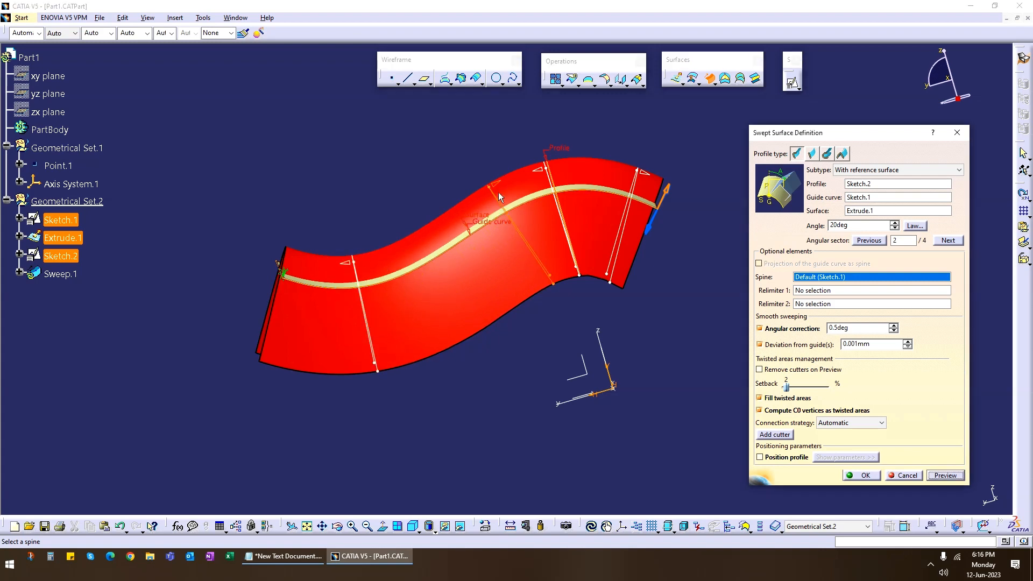
pyautogui.moveTo(500, 188); pyautogui.dragTo(653, 177)
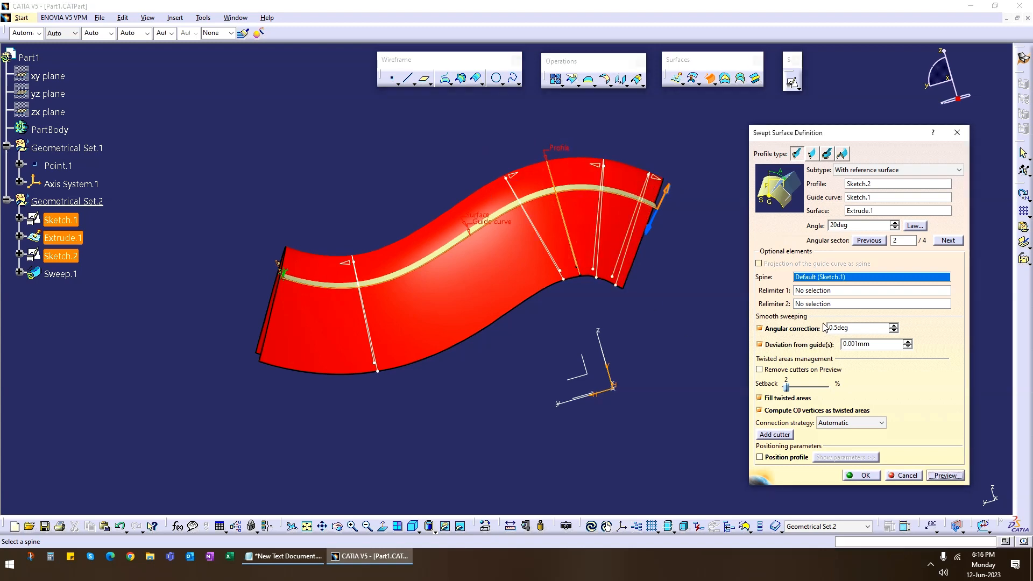
# Preview the sweep with the moved cutters, switch it to angular sector 3 and inspect that solution
pyautogui.click(946, 477)
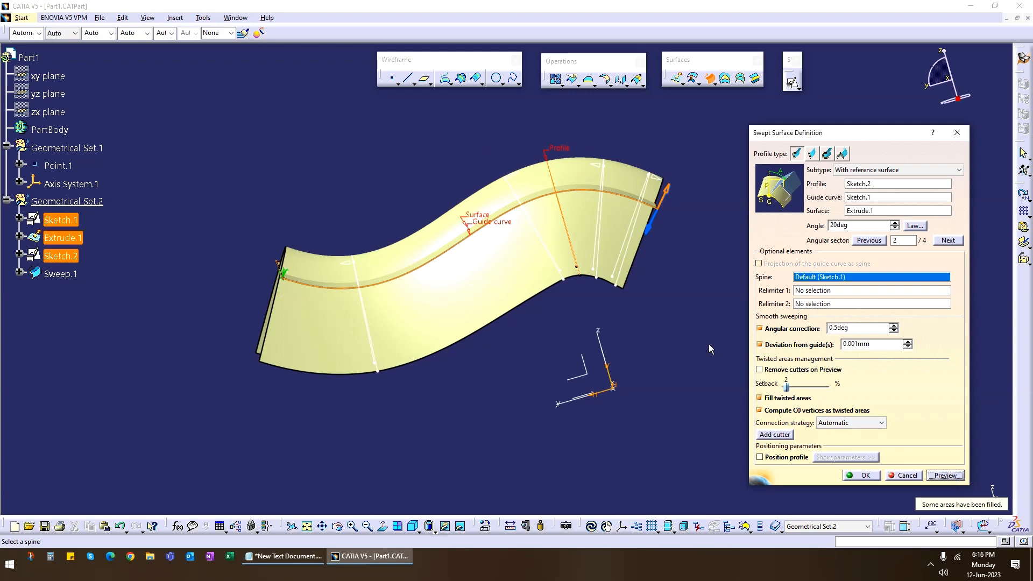
pyautogui.moveTo(708, 348); pyautogui.dragTo(535, 285, button='middle')
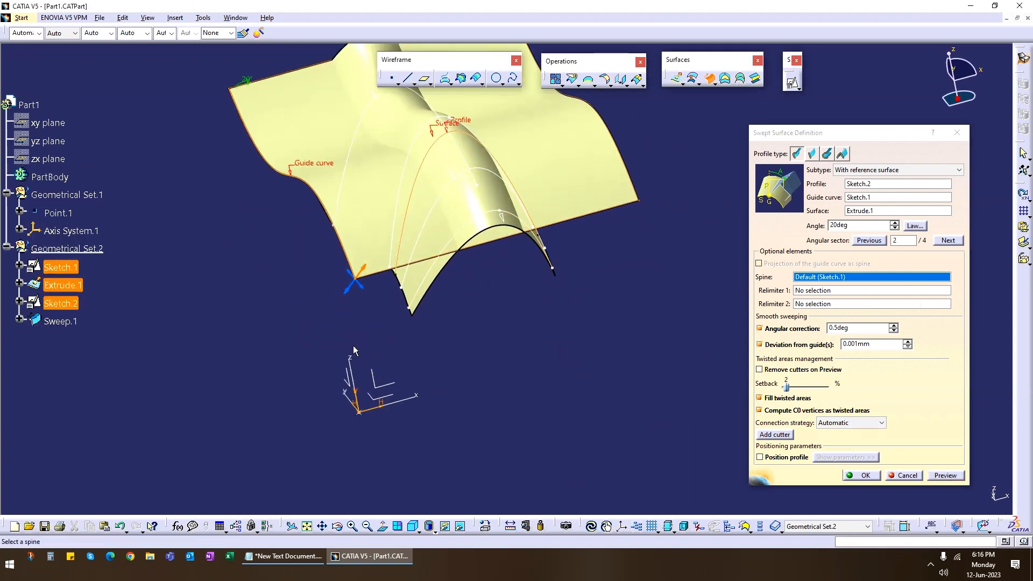
pyautogui.click(947, 241)
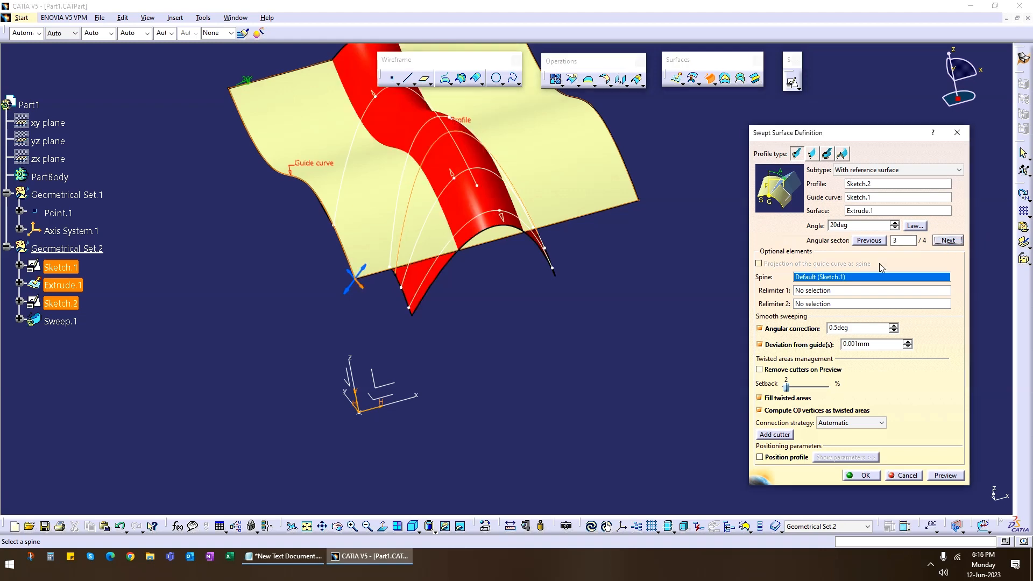
pyautogui.click(945, 475)
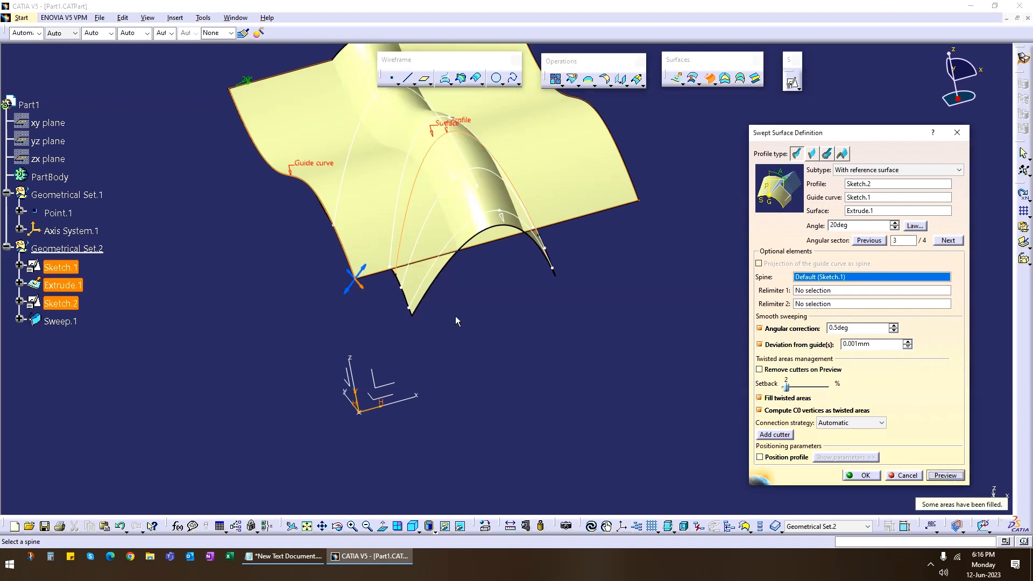
pyautogui.moveTo(456, 322); pyautogui.dragTo(590, 449, button='middle')
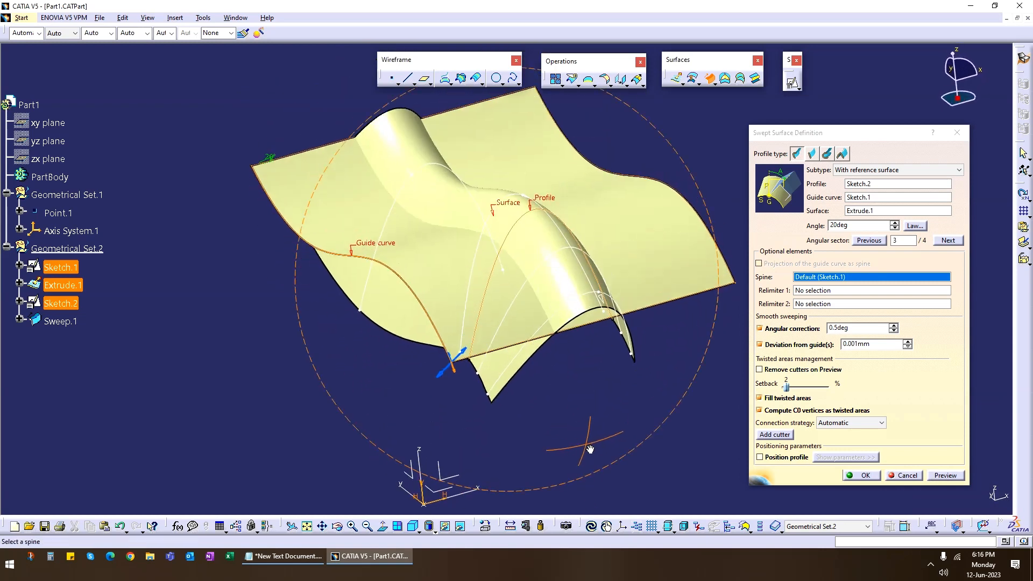
pyautogui.moveTo(555, 395); pyautogui.dragTo(526, 356, button='middle')
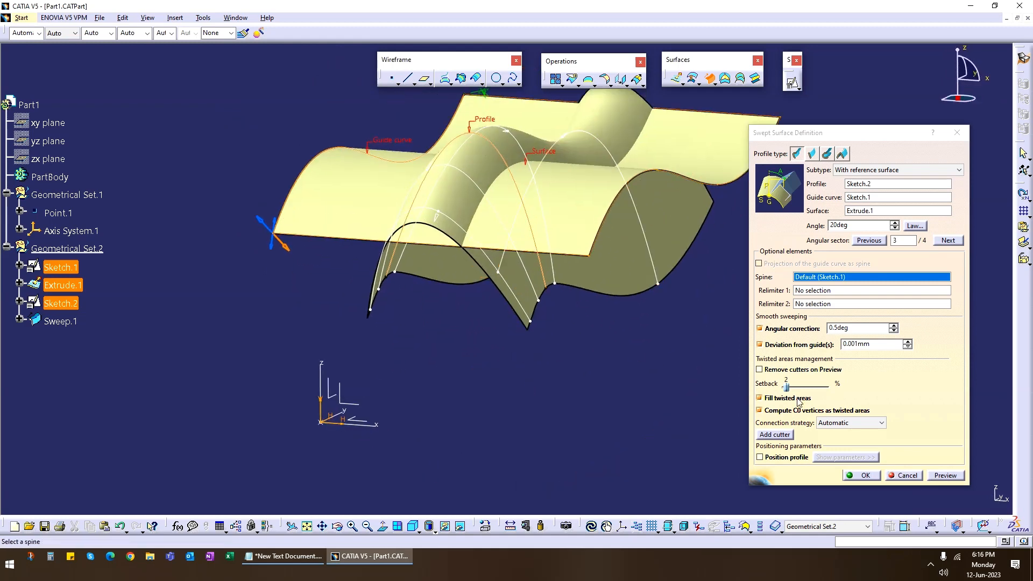
pyautogui.click(940, 477)
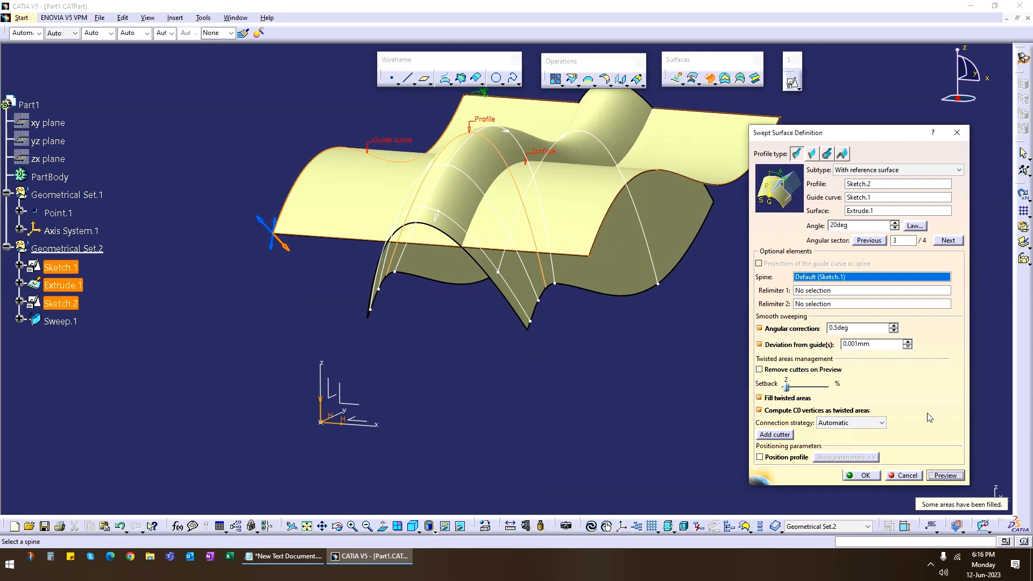
# Switch the sweep to angular sector 4 and to sector 1, previewing the surface for each
pyautogui.click(939, 243)
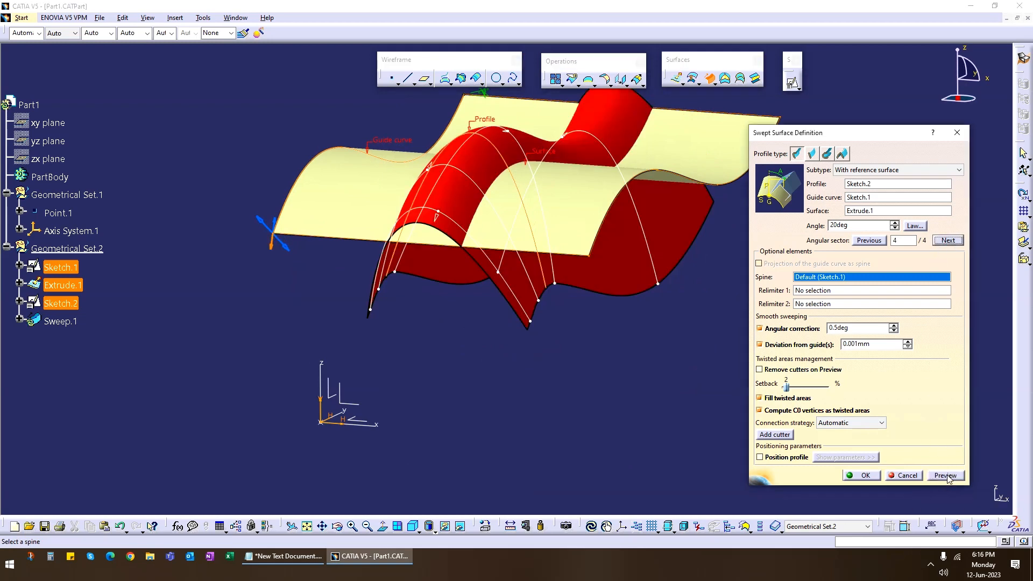
pyautogui.click(947, 477)
pyautogui.moveTo(465, 316); pyautogui.dragTo(662, 194, button='middle')
pyautogui.click(949, 243)
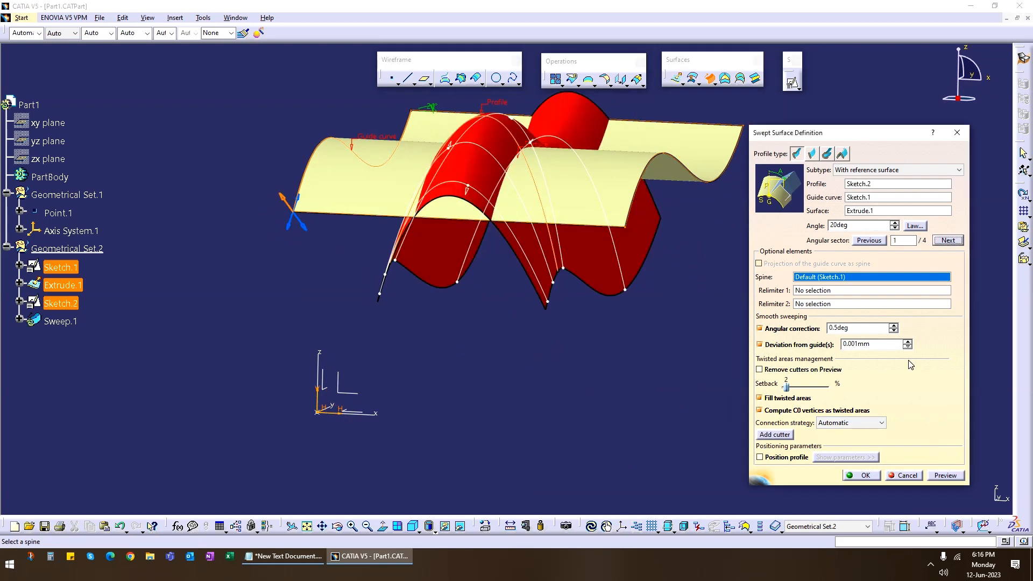
pyautogui.click(945, 475)
pyautogui.moveTo(484, 366); pyautogui.dragTo(387, 247, button='middle')
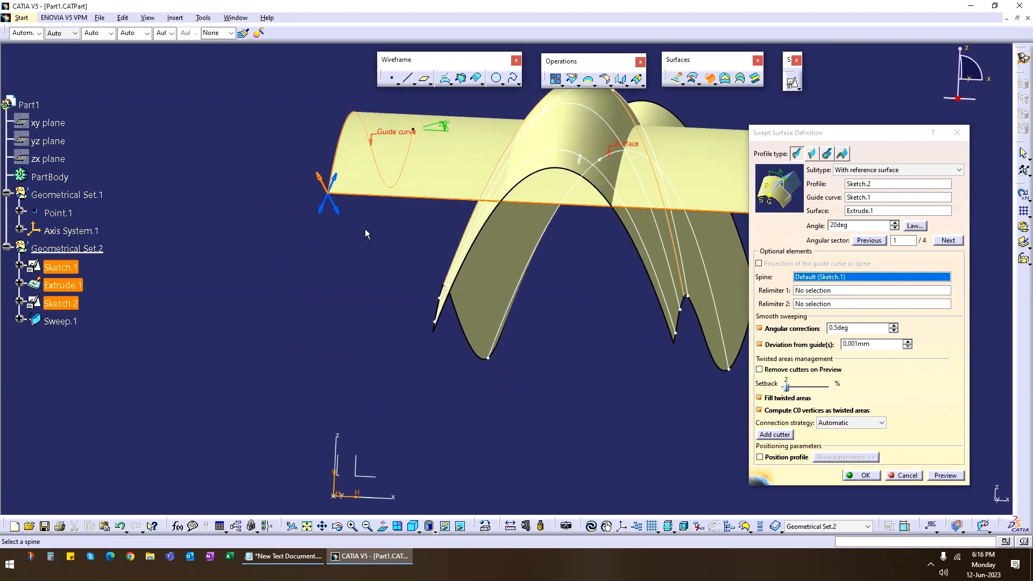
# Return the sweep to angular sector 2, set its angle to 45deg and preview the surface
pyautogui.click(338, 184)
pyautogui.click(952, 477)
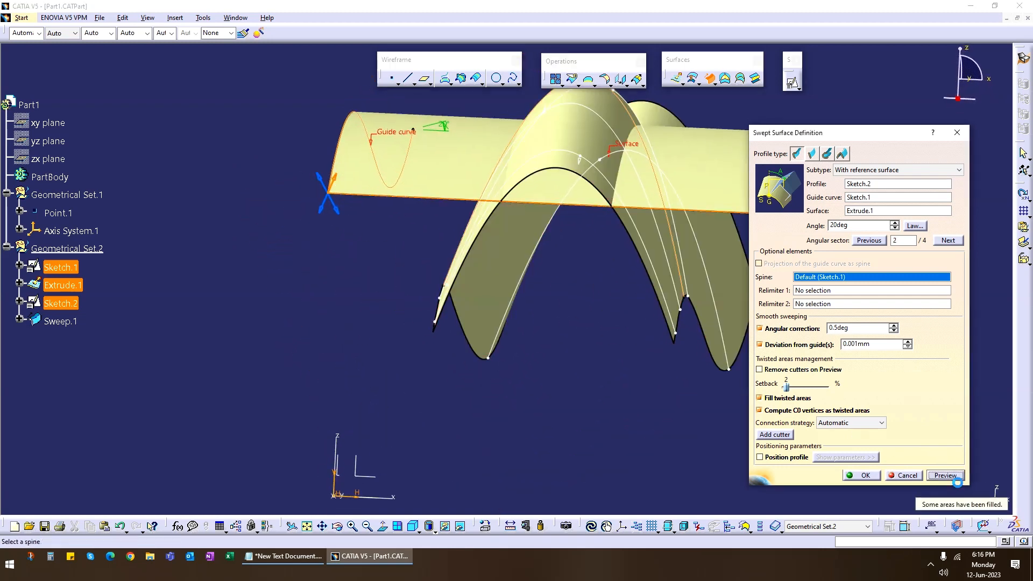
pyautogui.doubleClick(875, 228)
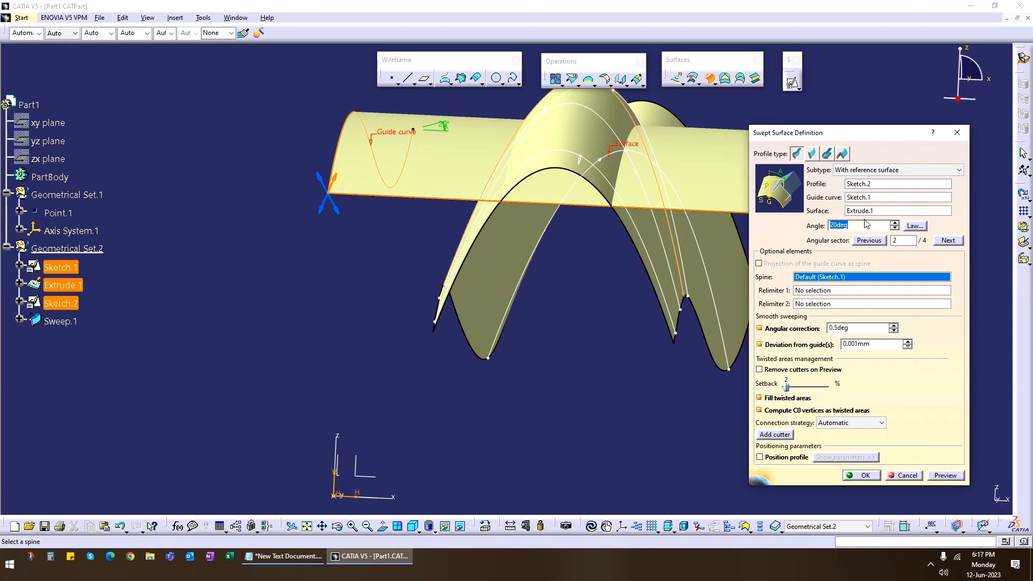
pyautogui.write('45')
pyautogui.click(946, 476)
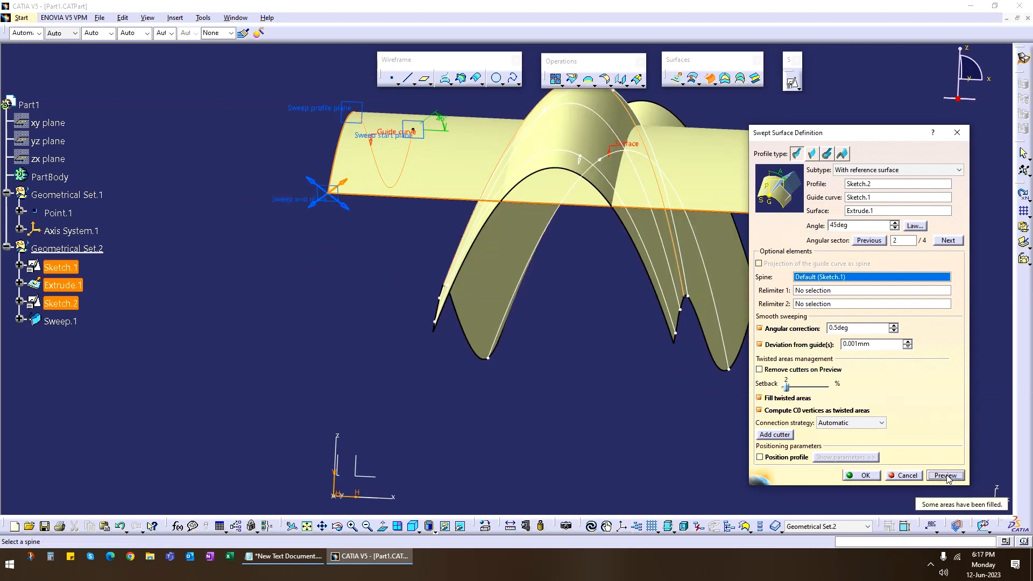
pyautogui.moveTo(592, 296); pyautogui.dragTo(386, 246, button='middle')
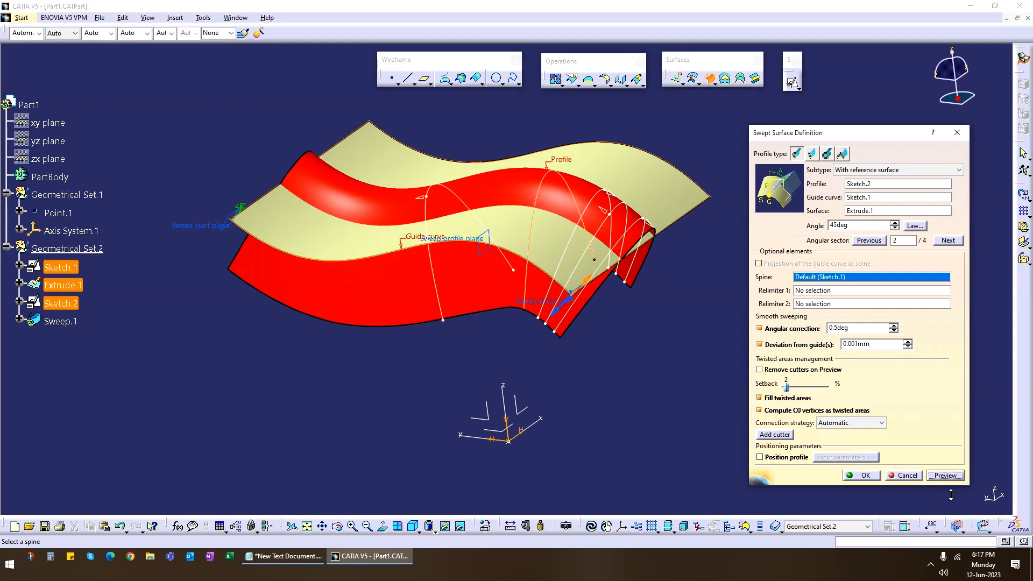
pyautogui.click(951, 477)
pyautogui.moveTo(641, 343); pyautogui.dragTo(600, 323, button='middle')
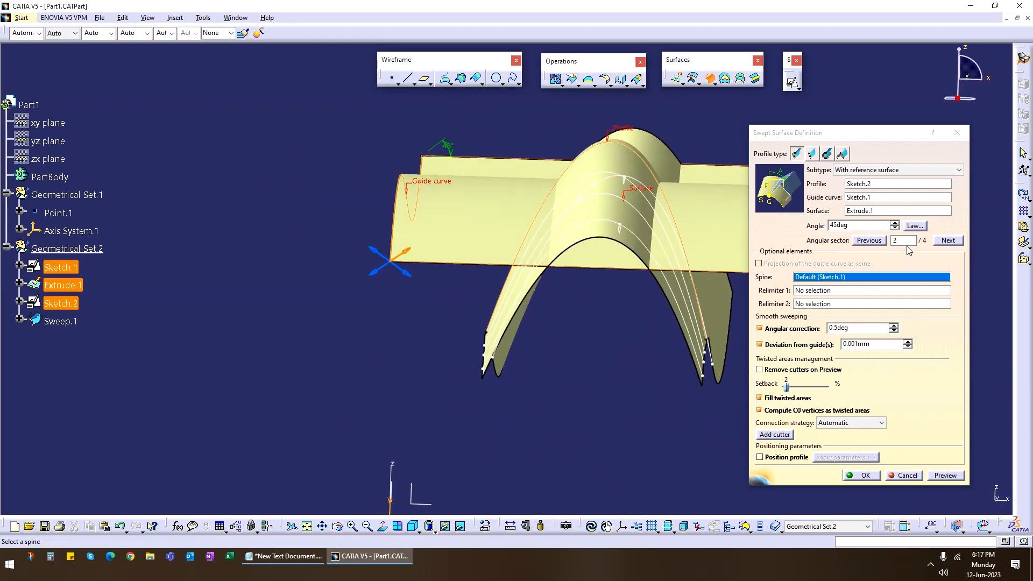
# Set the sweep's angle to the reference surface to 80deg and preview the surface
pyautogui.moveTo(868, 229); pyautogui.dragTo(813, 226)
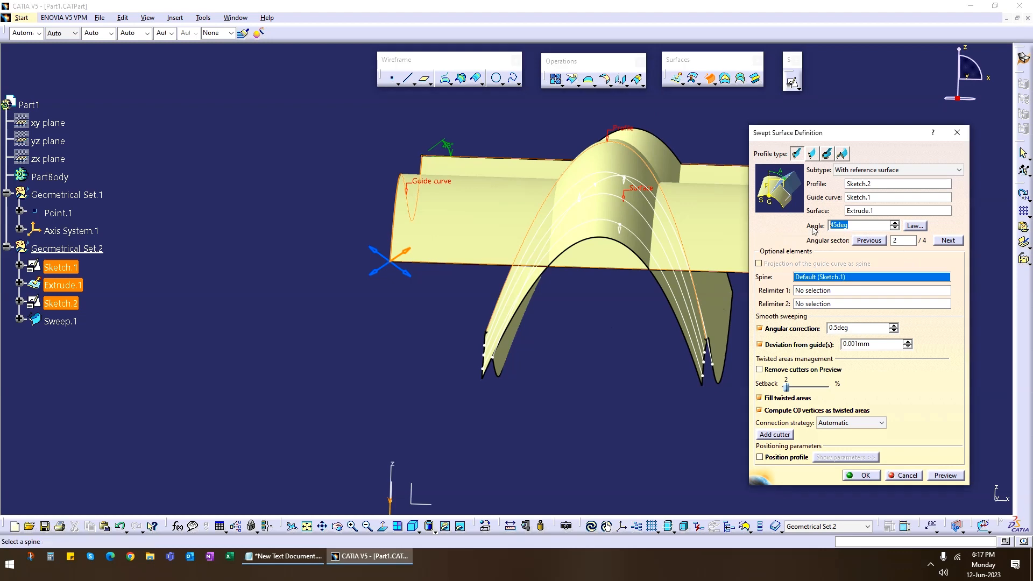
pyautogui.write('80')
pyautogui.click(944, 476)
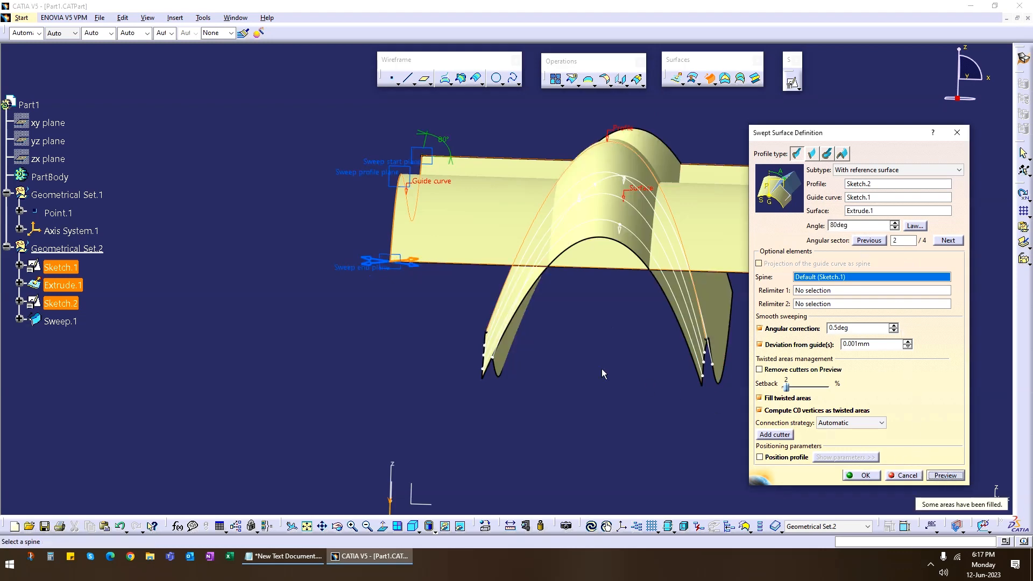
pyautogui.moveTo(391, 296); pyautogui.dragTo(543, 365, button='middle')
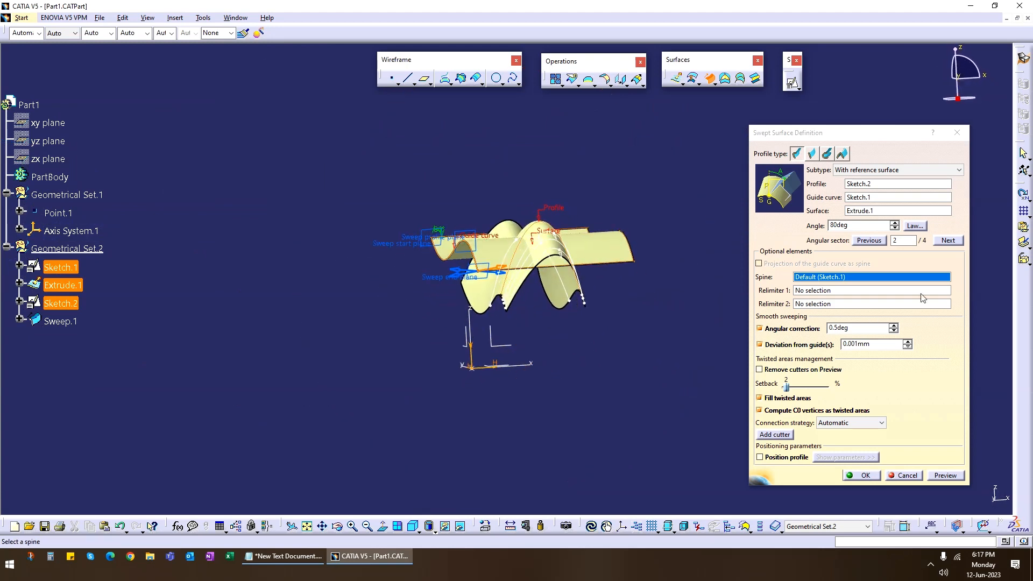
# Set the sweep's angle to 10deg, preview the surface, and cancel the sweep definition
pyautogui.click(869, 234)
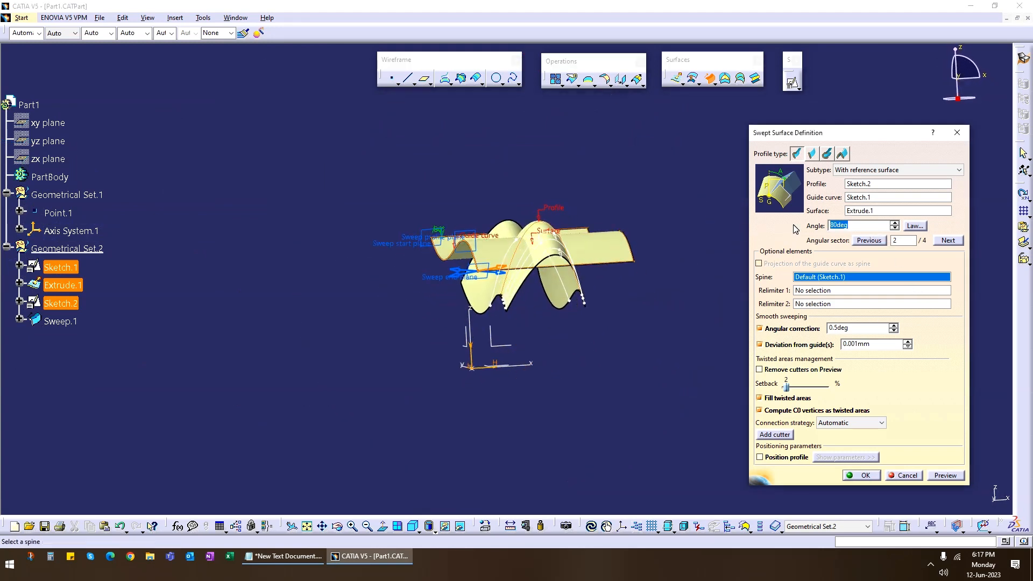
pyautogui.write('10')
pyautogui.click(945, 475)
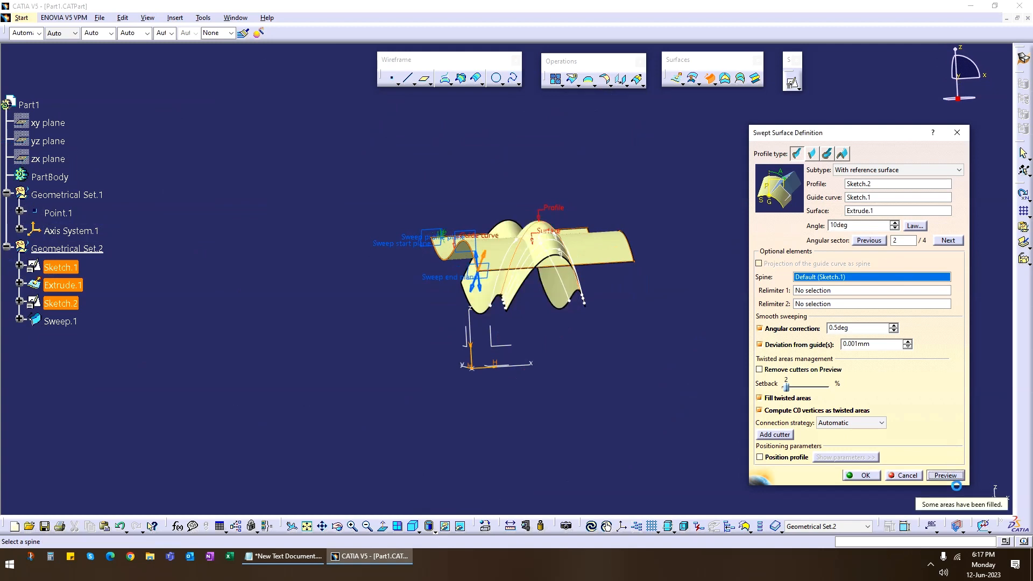
pyautogui.moveTo(519, 331); pyautogui.dragTo(528, 320, button='middle')
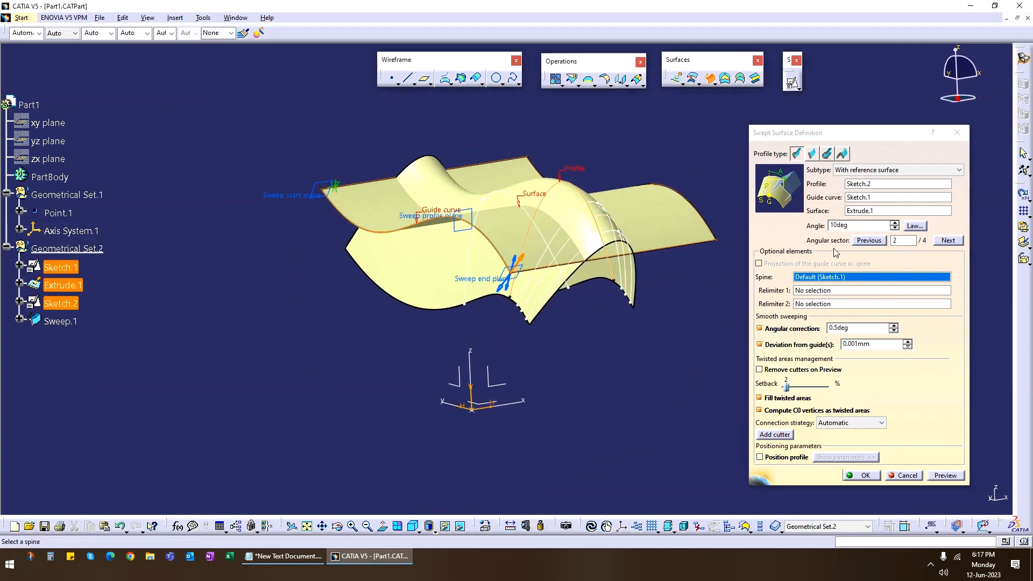
pyautogui.click(838, 233)
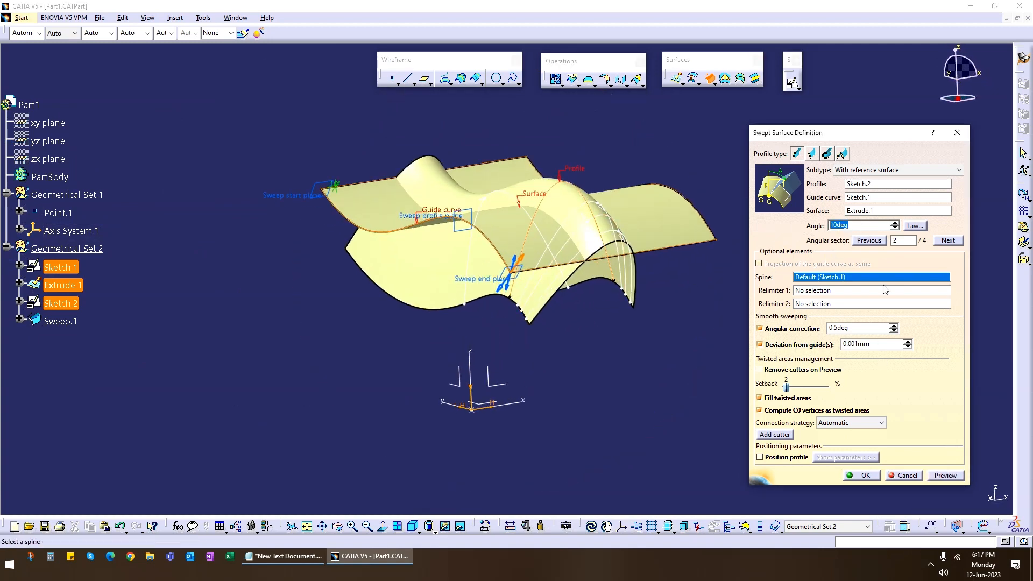
pyautogui.click(914, 476)
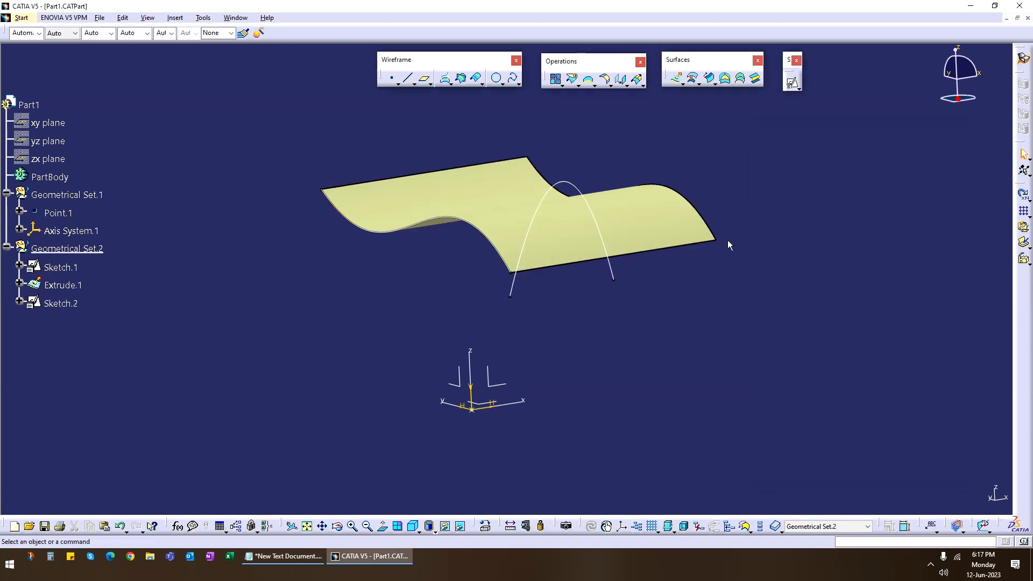
# Create a plane normal to the Sketch.1 curve at its end vertex near the arched profile
pyautogui.moveTo(491, 329); pyautogui.dragTo(548, 339, button='middle')
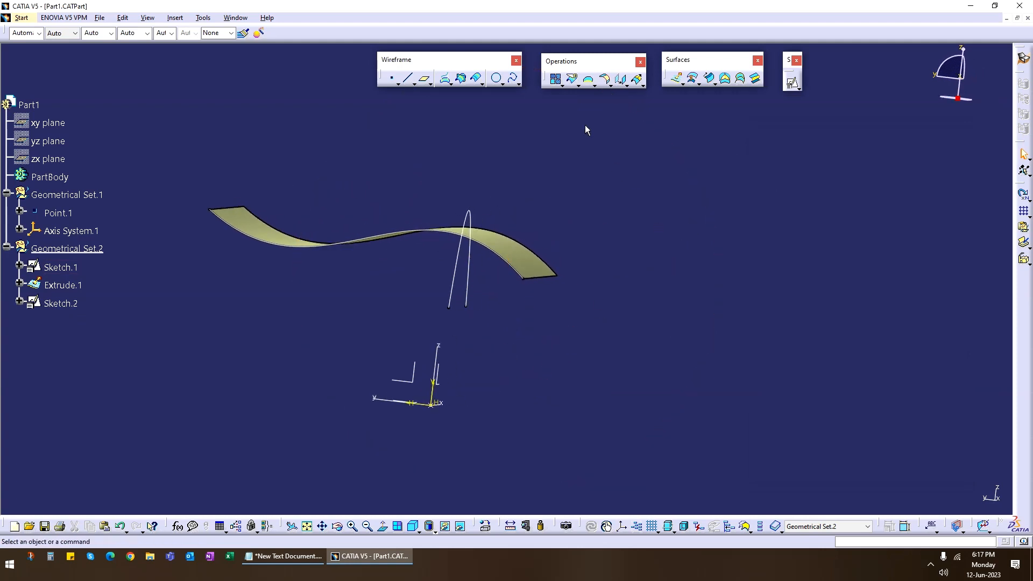
pyautogui.click(425, 79)
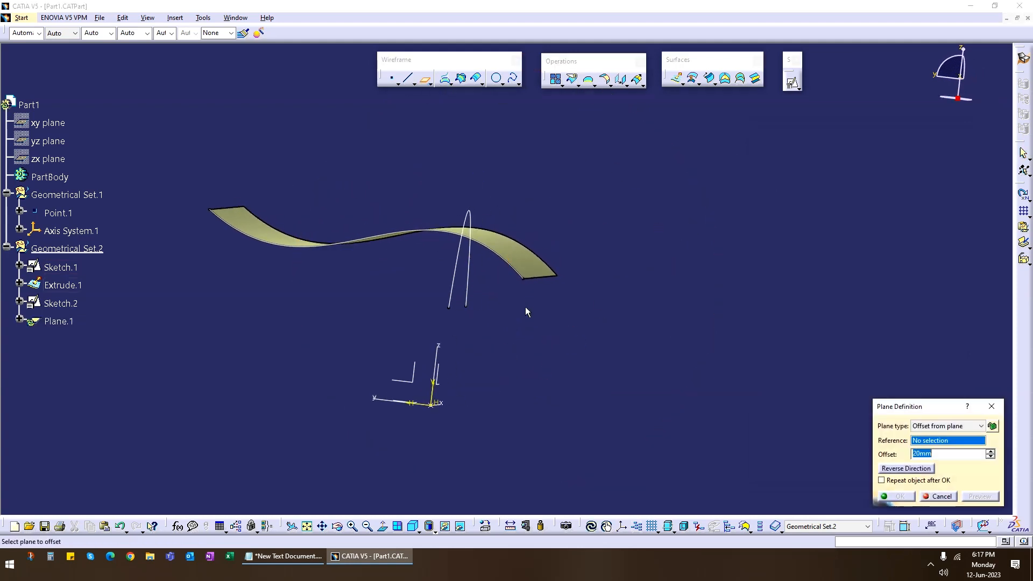
pyautogui.click(526, 277)
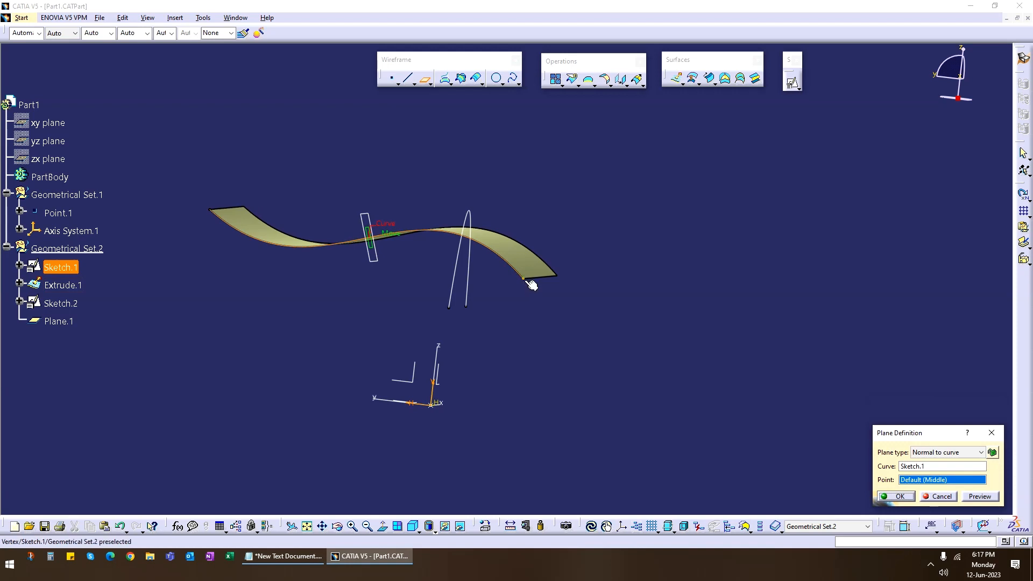
pyautogui.click(527, 281)
pyautogui.click(896, 495)
pyautogui.moveTo(562, 309); pyautogui.dragTo(563, 188, button='middle')
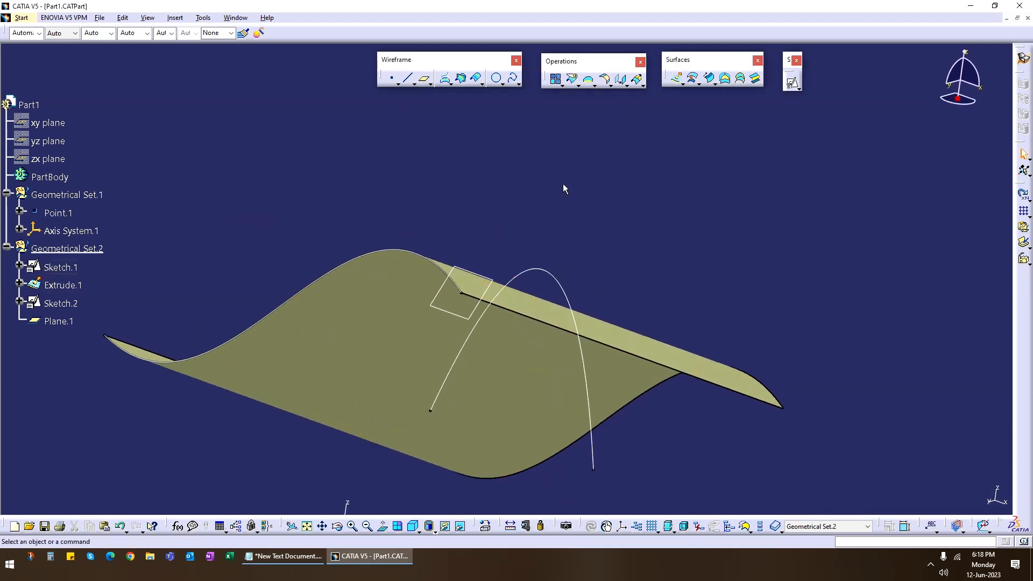
pyautogui.click(407, 78)
pyautogui.moveTo(579, 282); pyautogui.dragTo(636, 223, button='middle')
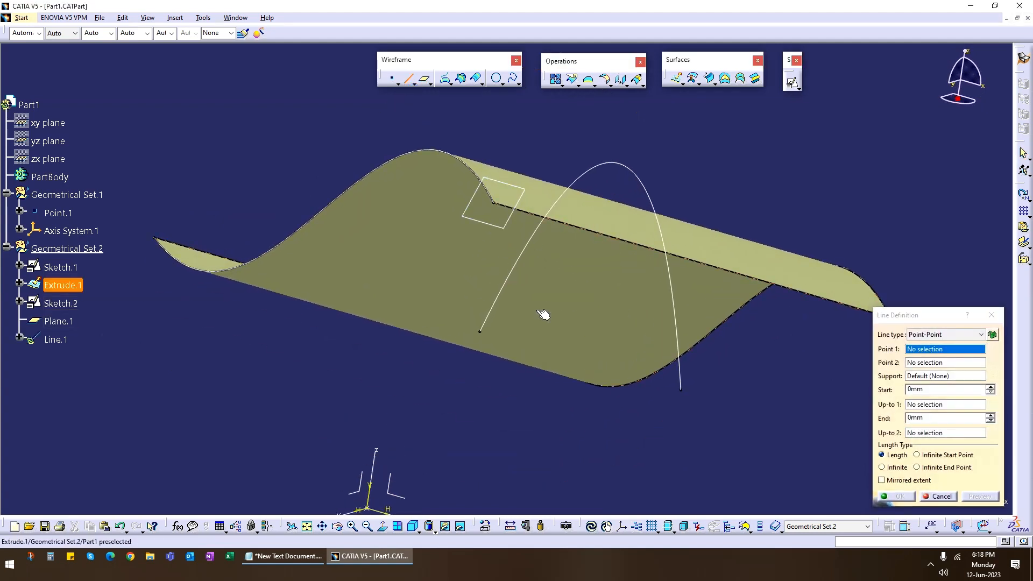
pyautogui.click(941, 495)
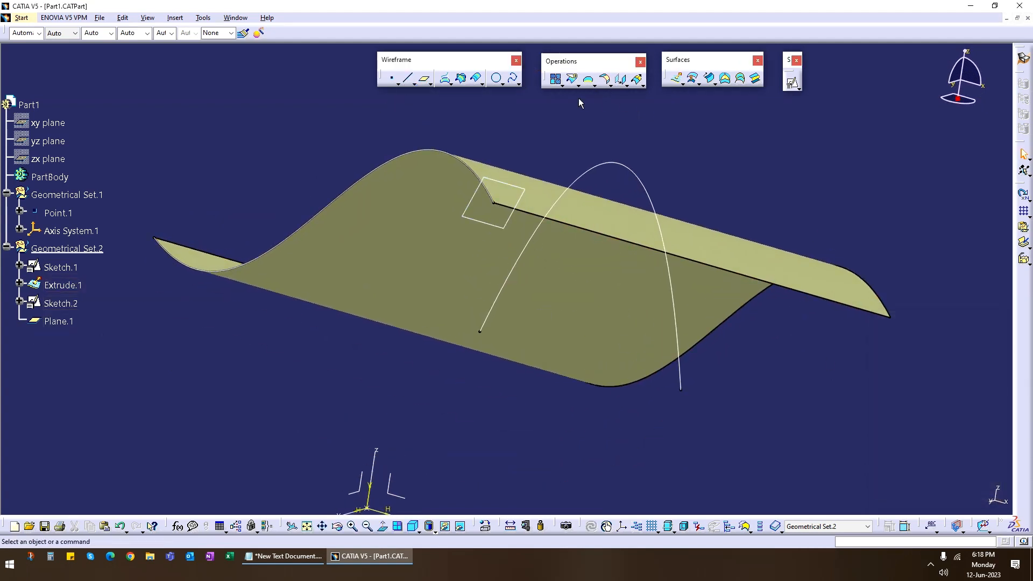
# Create a positioned sketch on Plane.1 with its origin set by projection point at the adjacent Sketch.1 end vertex
pyautogui.click(792, 83)
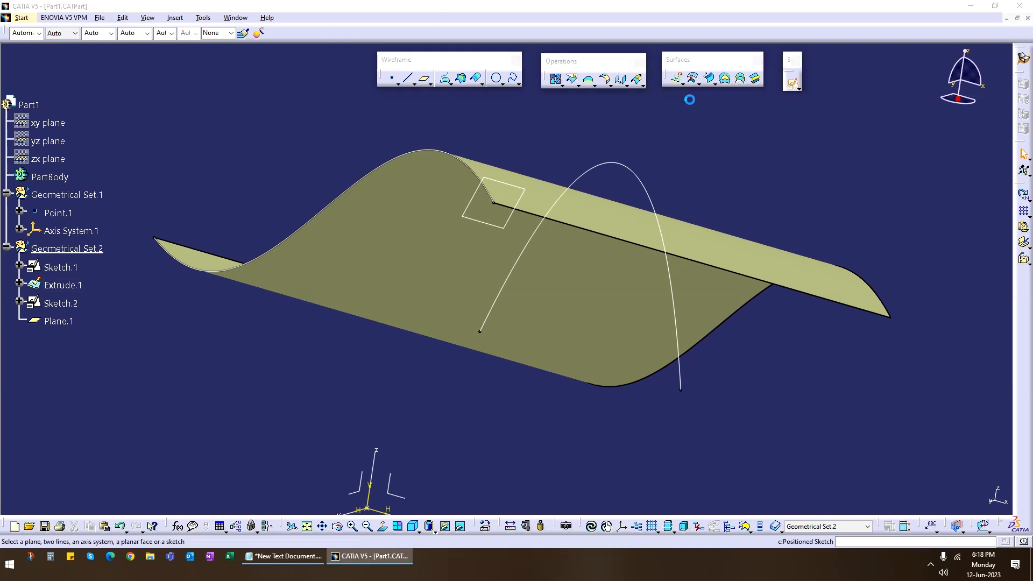
pyautogui.click(526, 193)
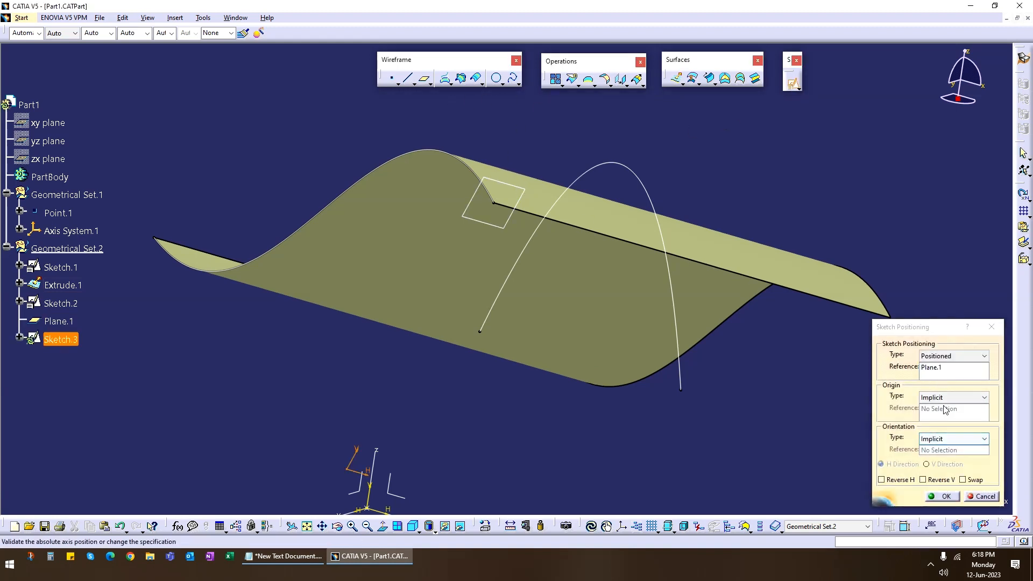
pyautogui.click(936, 411)
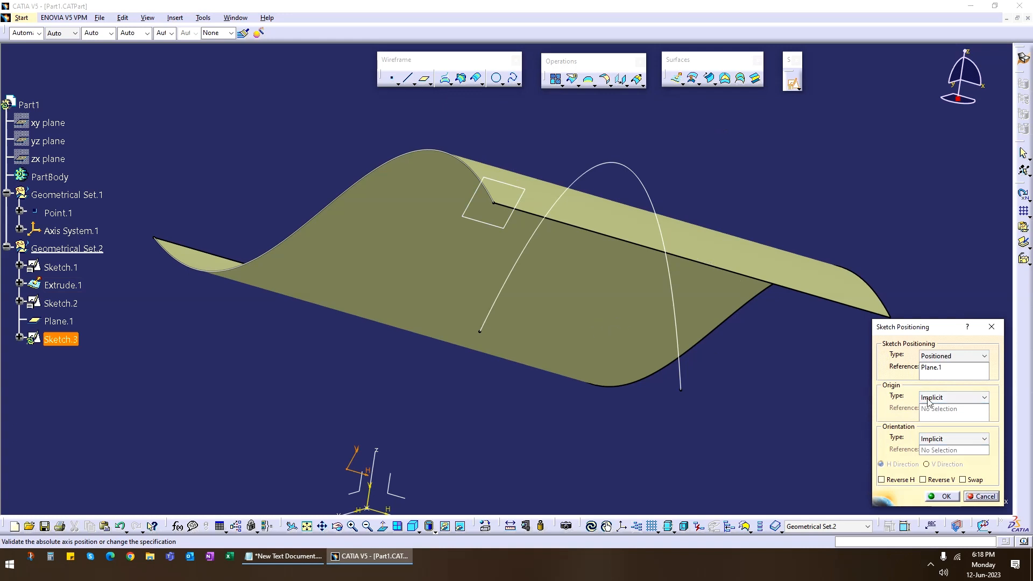
pyautogui.click(963, 399)
pyautogui.click(951, 418)
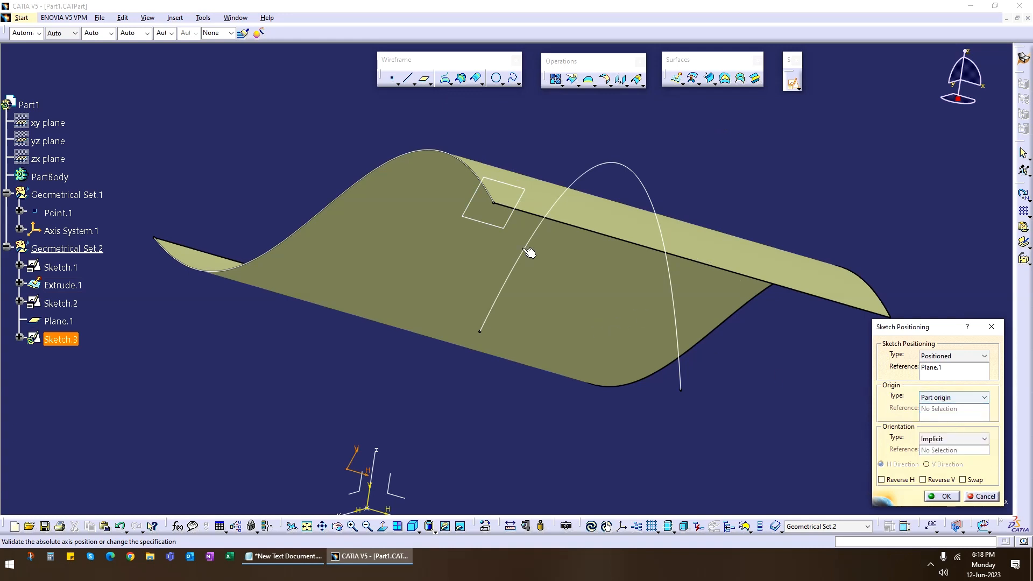
pyautogui.click(953, 398)
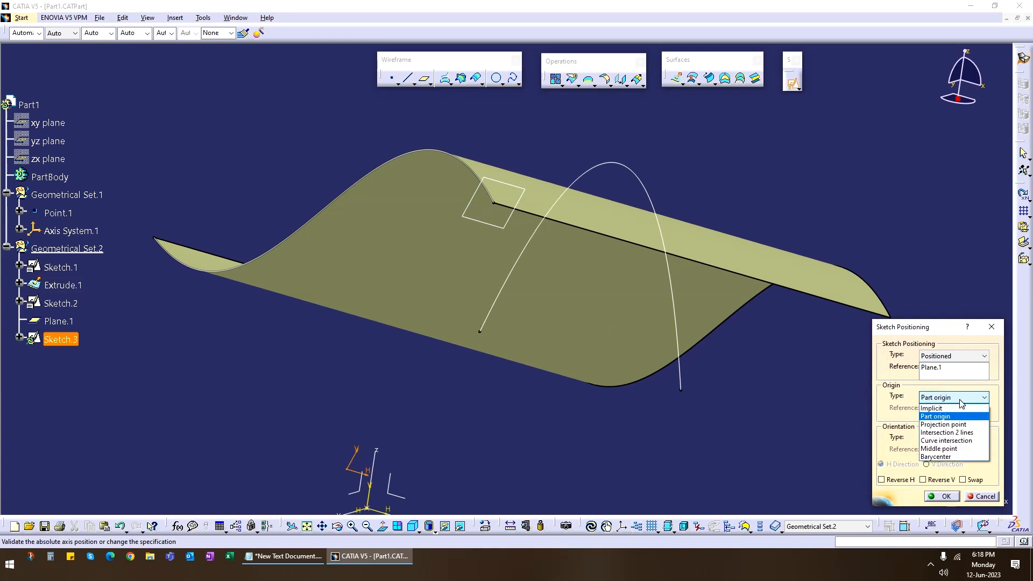
pyautogui.click(947, 425)
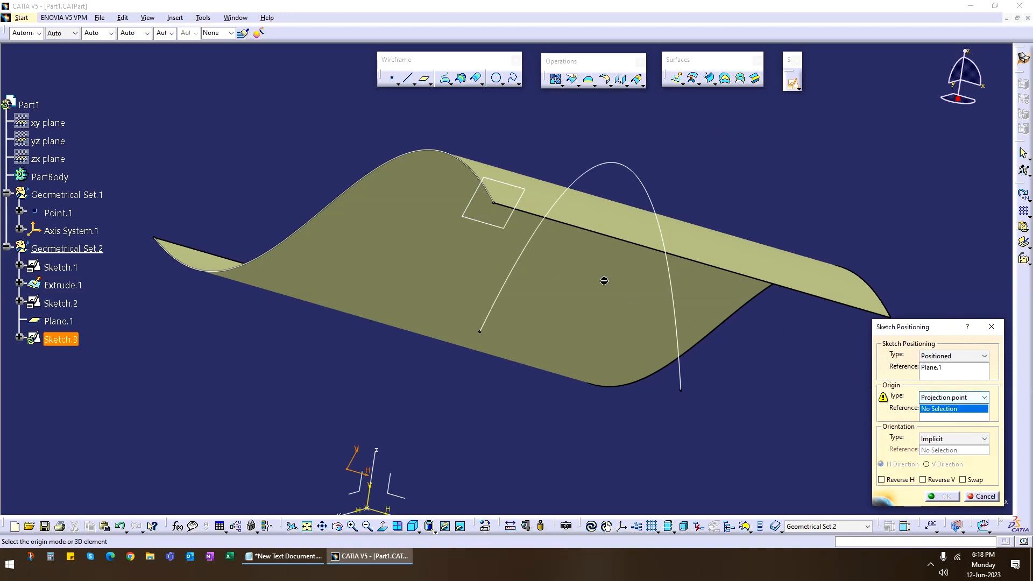
pyautogui.click(496, 206)
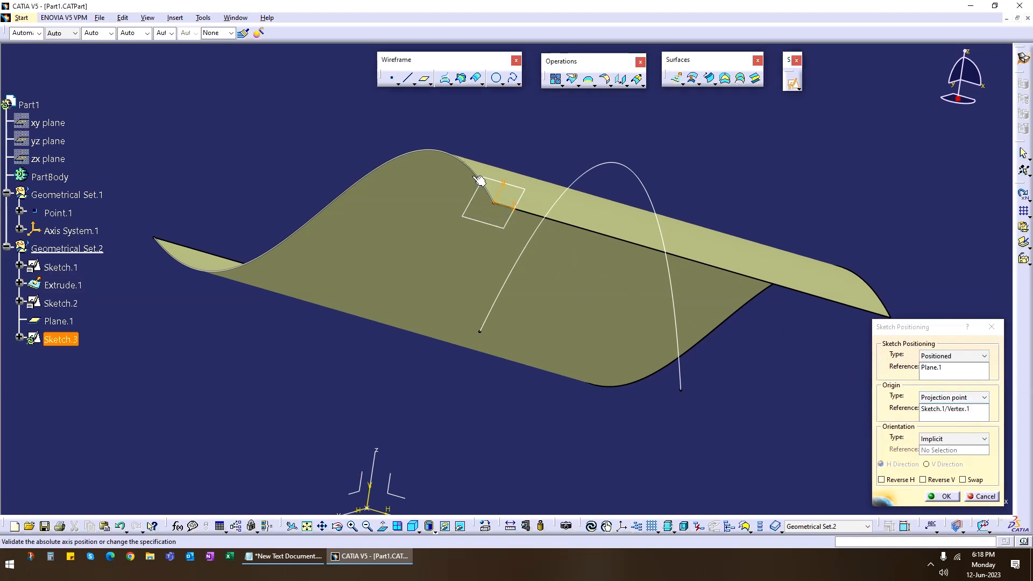
pyautogui.click(945, 496)
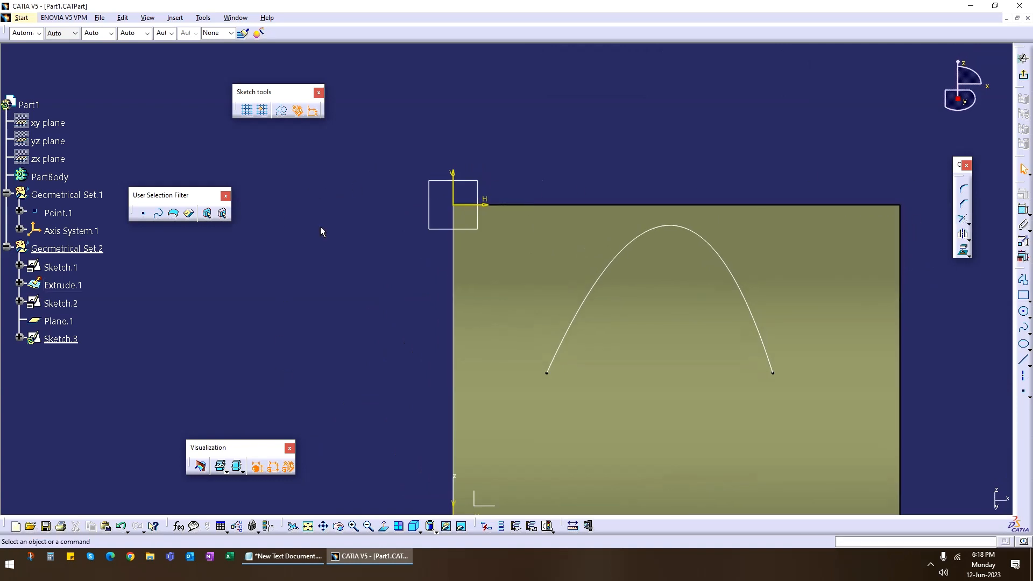
# Sketch a slanted line from the sketch origin downward and away from the extruded surface, and exit the sketch
pyautogui.click(1023, 360)
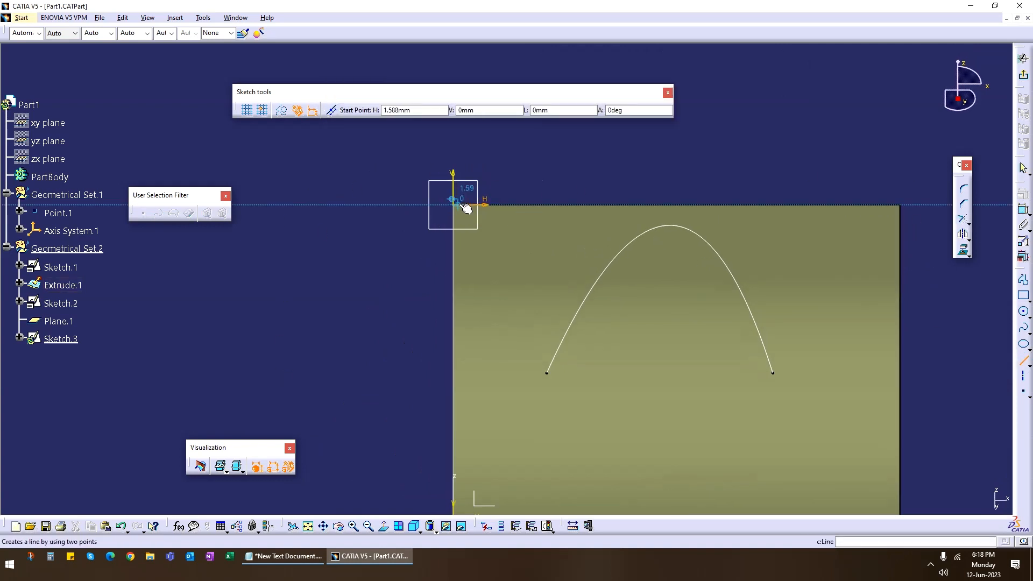
pyautogui.click(453, 204)
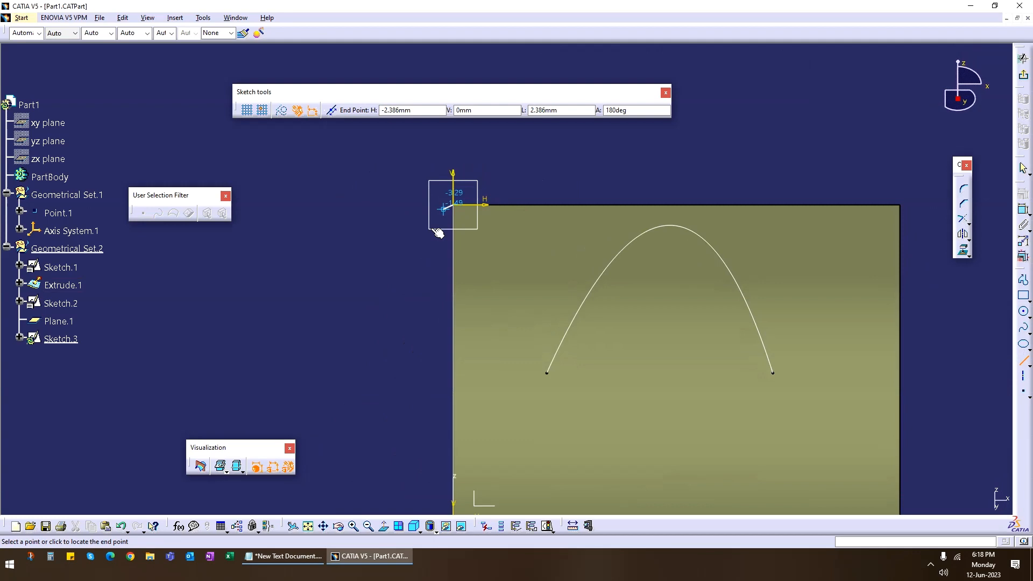
pyautogui.click(388, 305)
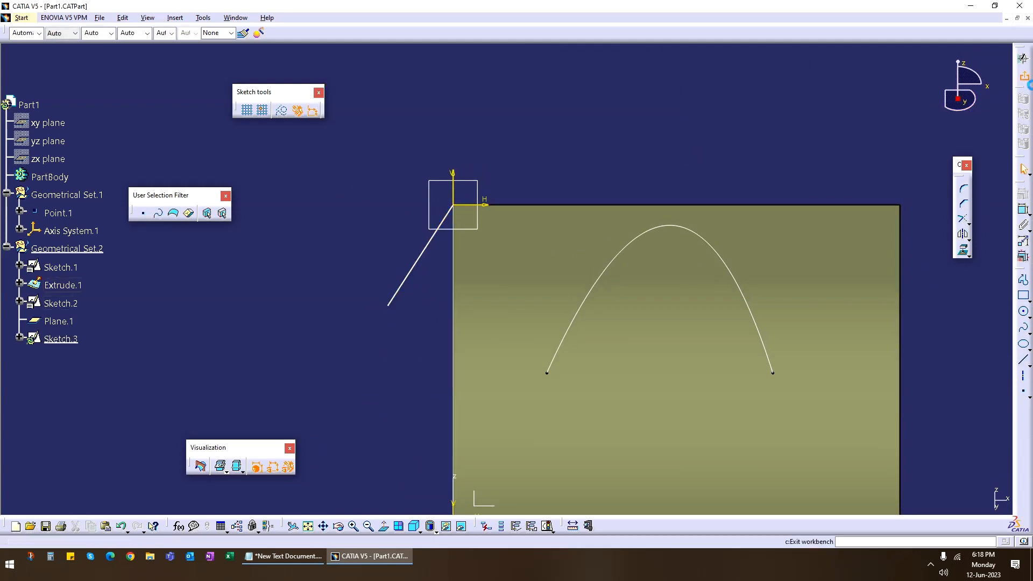
pyautogui.click(1023, 58)
# Hide the plane at the end of the guide curve, leaving the new line sketch displayed
pyautogui.moveTo(536, 157); pyautogui.dragTo(419, 305, button='middle')
pyautogui.moveTo(403, 233); pyautogui.dragTo(604, 341, button='middle')
pyautogui.rightClick(518, 251)
pyautogui.click(547, 280)
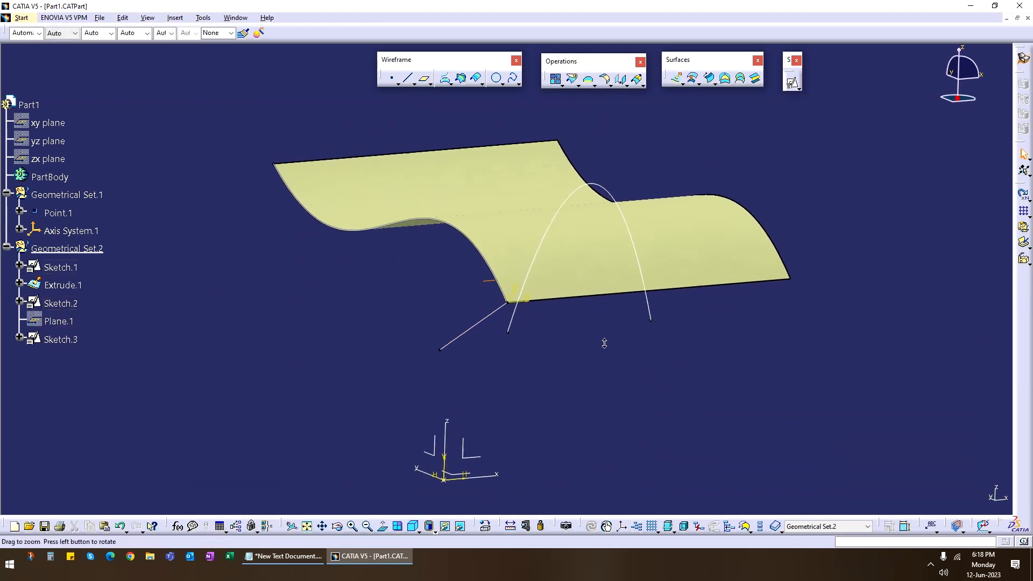
pyautogui.click(480, 325)
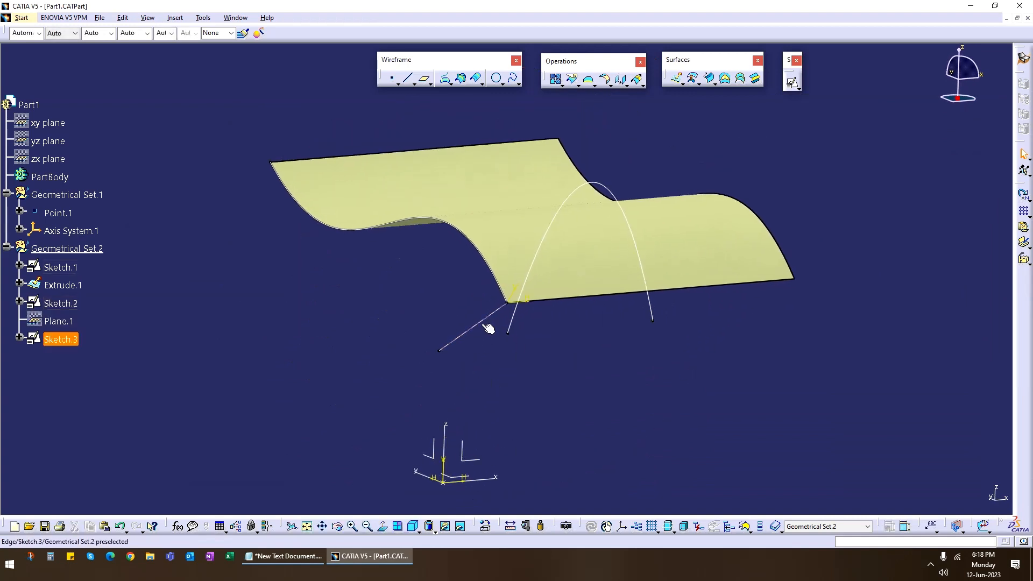
pyautogui.click(299, 272)
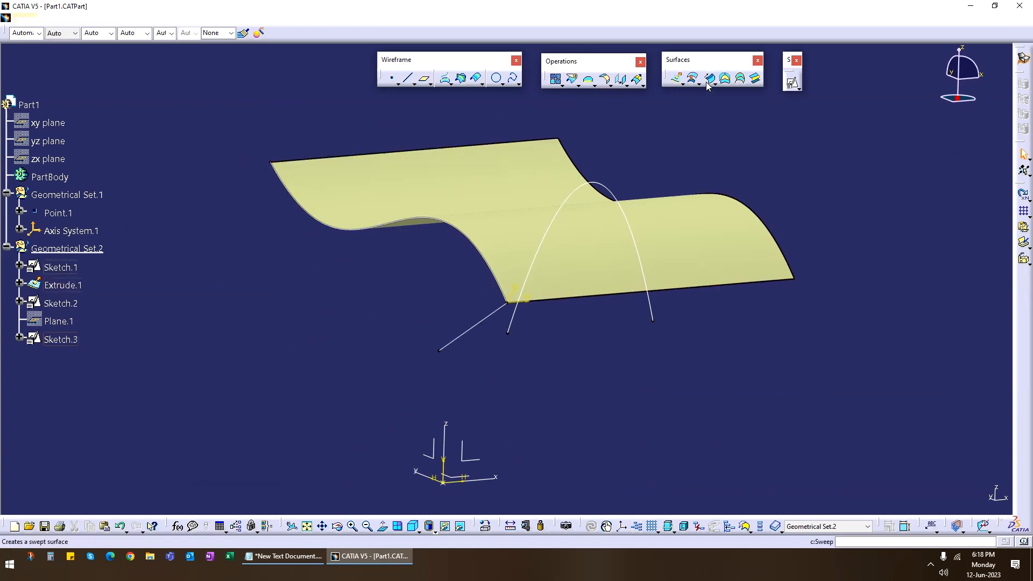
# Set up an explicit sweep with reference surface using Sketch.3 as profile and Sketch.1 as guide curve, and preview it with the default mean plane
pyautogui.click(709, 78)
pyautogui.click(880, 170)
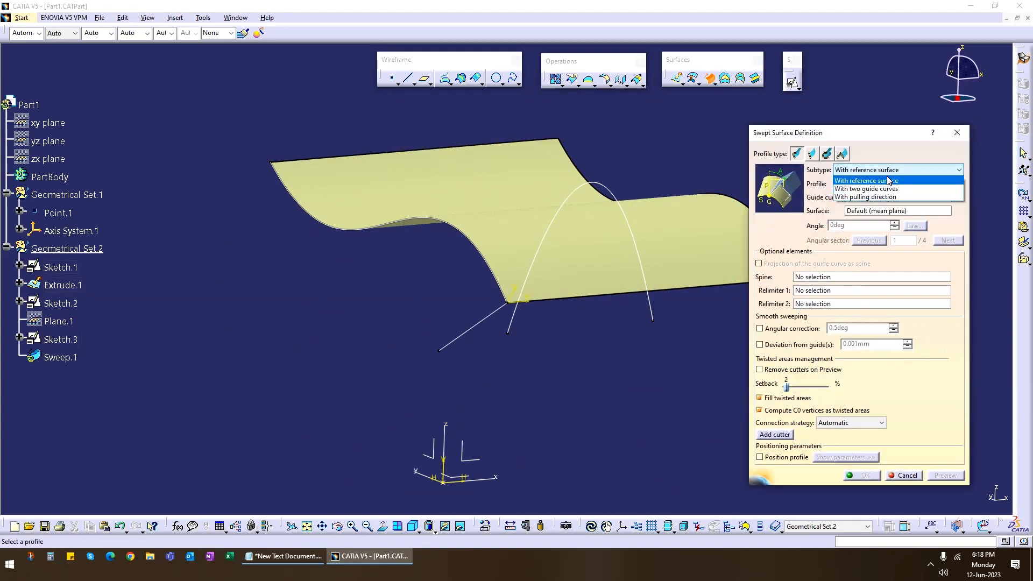
pyautogui.click(869, 180)
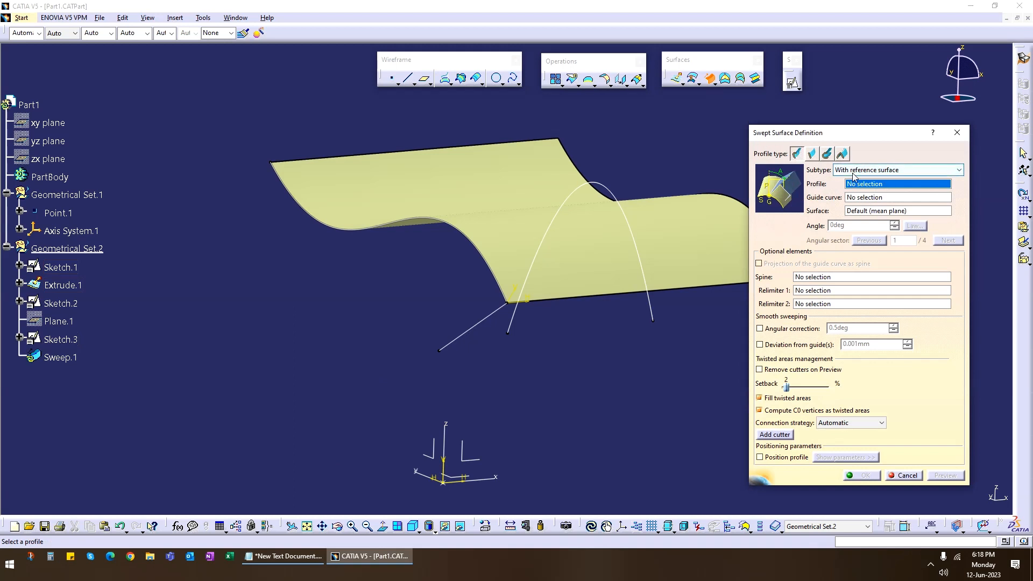
pyautogui.click(491, 317)
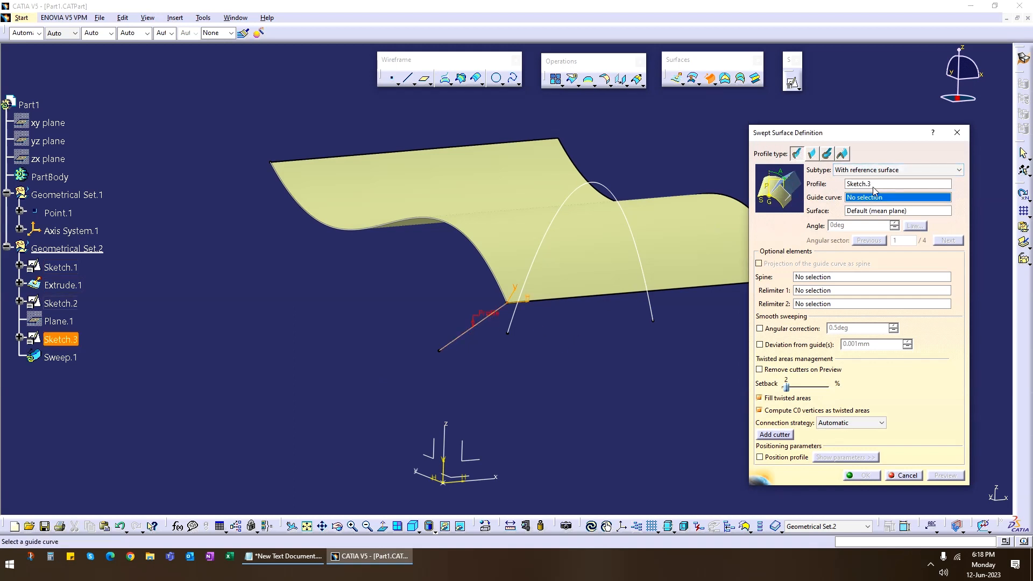
pyautogui.click(459, 229)
pyautogui.moveTo(377, 318)
pyautogui.mouseDown(button='middle')
pyautogui.moveTo(425, 286)
pyautogui.moveTo(425, 318)
pyautogui.mouseUp(button='middle')
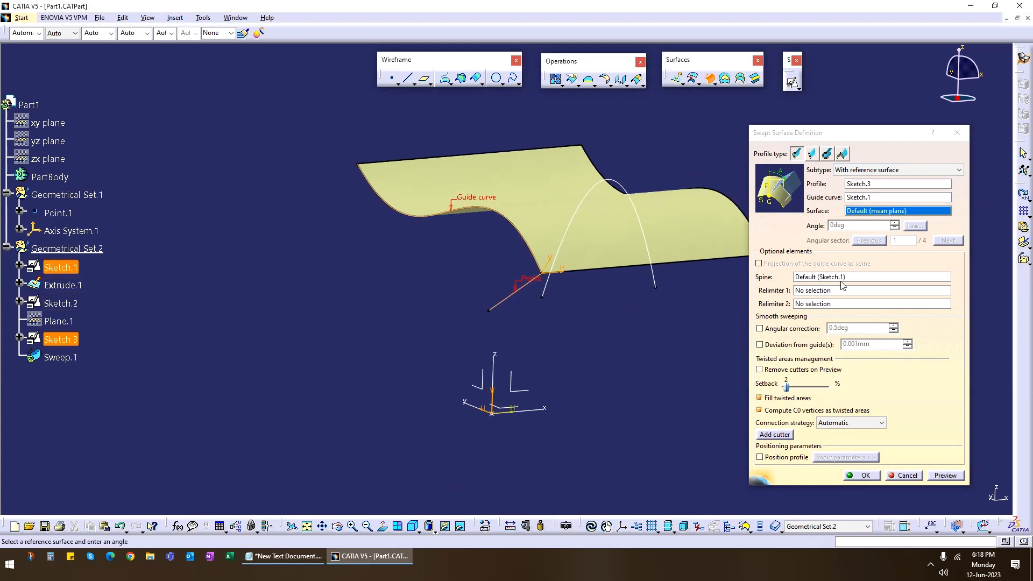
pyautogui.click(944, 476)
pyautogui.moveTo(390, 328); pyautogui.dragTo(476, 321, button='middle')
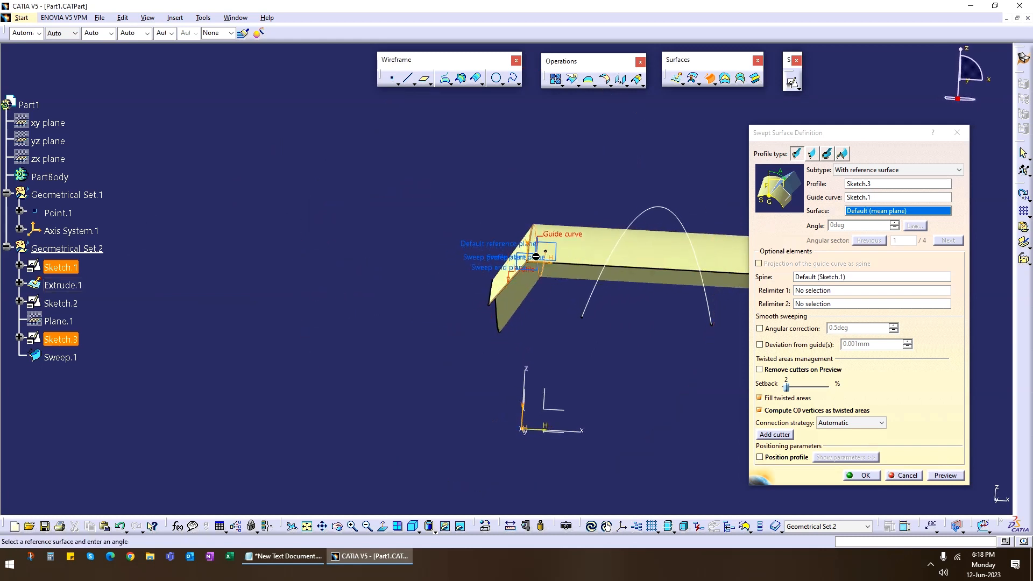
# Assign Extrude.1 as the sweep's reference surface and preview the result
pyautogui.click(859, 228)
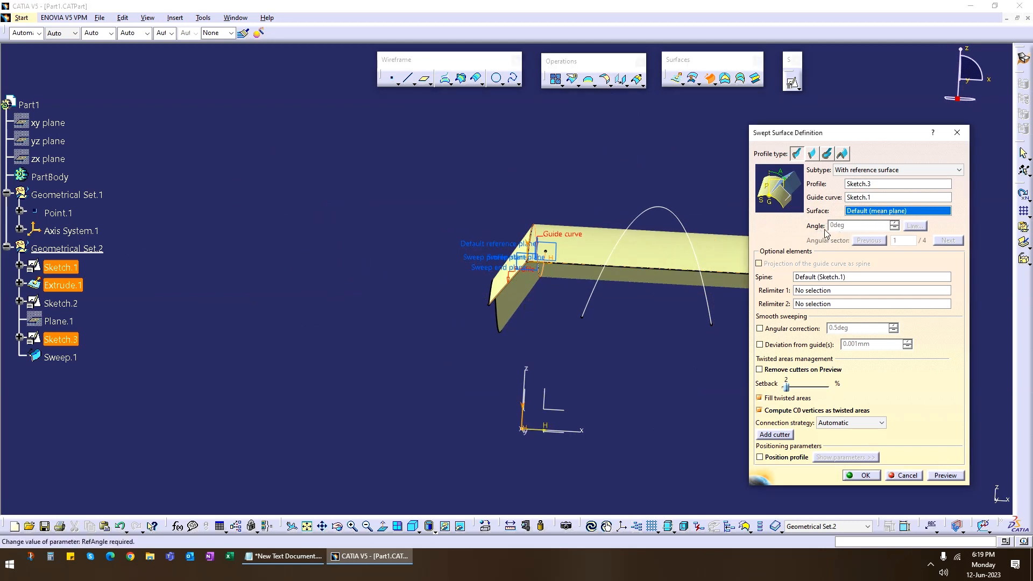
pyautogui.click(576, 236)
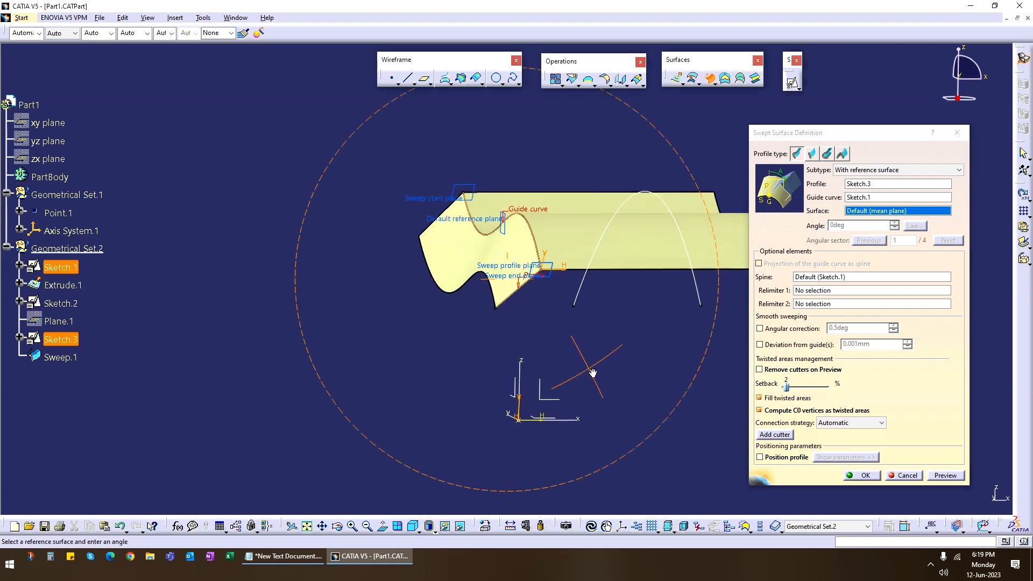
pyautogui.moveTo(624, 346); pyautogui.dragTo(580, 313, button='middle')
pyautogui.click(944, 476)
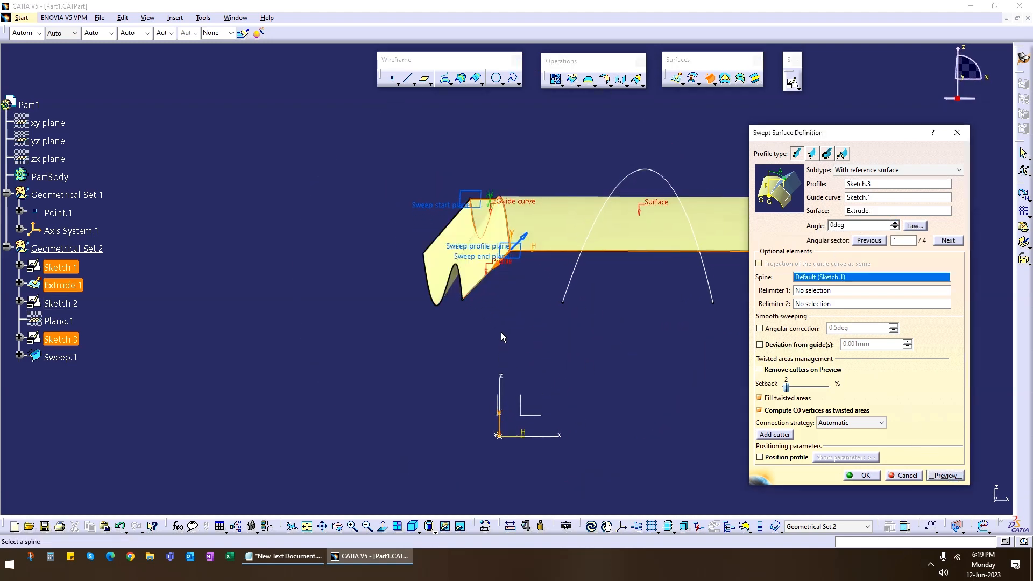
pyautogui.moveTo(502, 336); pyautogui.dragTo(613, 266, button='middle')
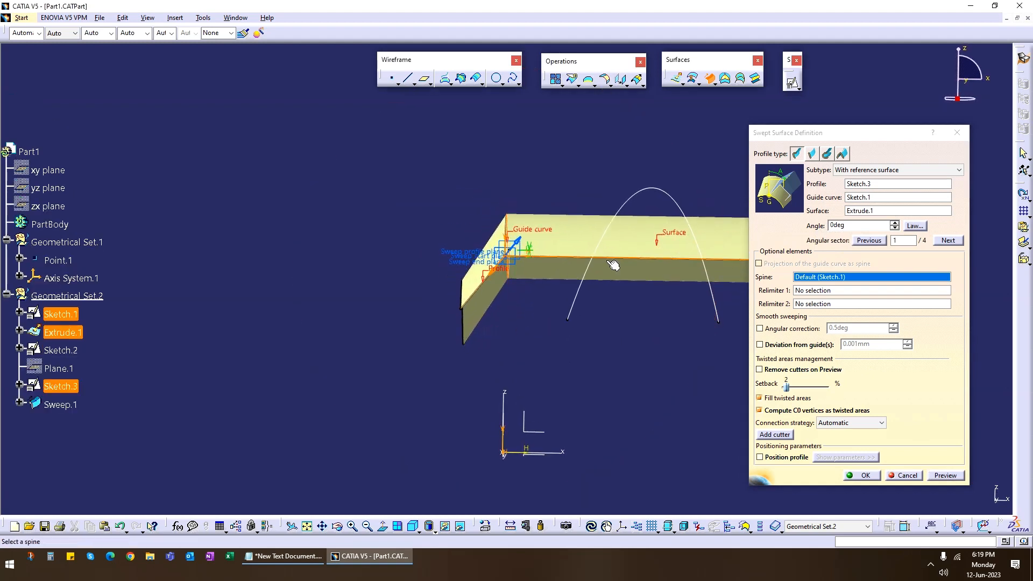
# Set the sweep's angle to the reference surface to 20deg and preview the surface
pyautogui.click(759, 240)
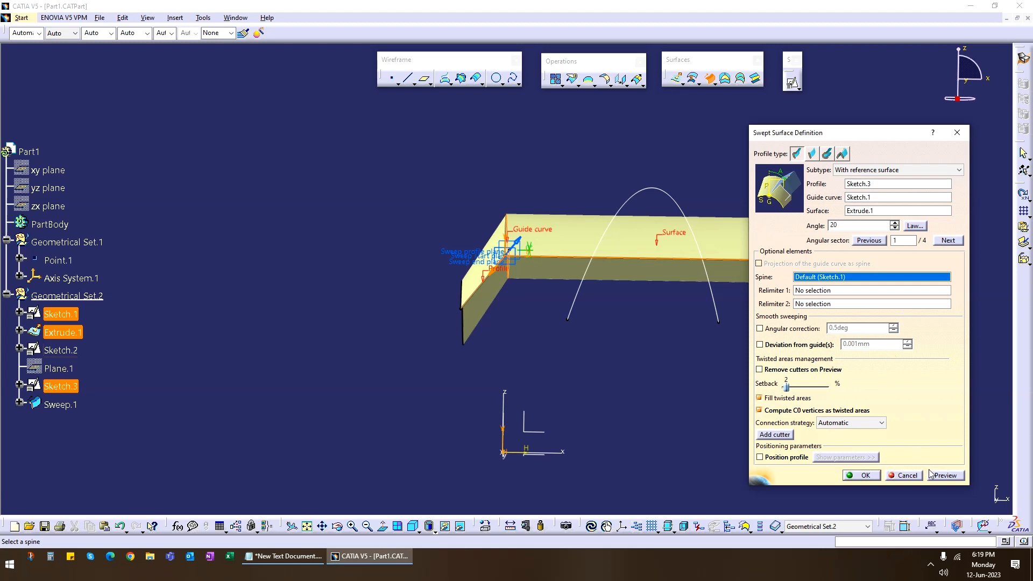
pyautogui.click(946, 475)
pyautogui.moveTo(552, 321); pyautogui.dragTo(497, 248, button='middle')
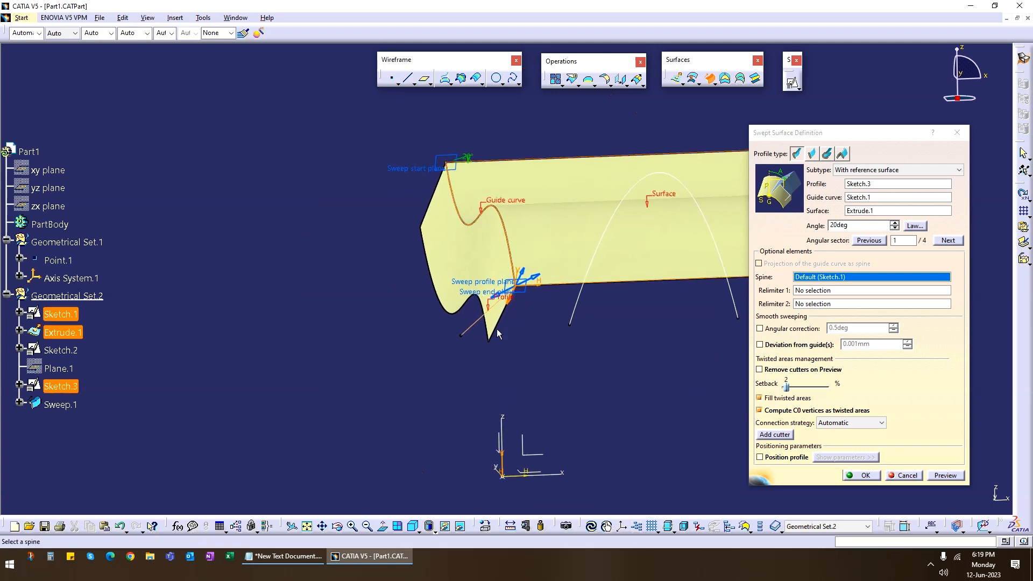
pyautogui.moveTo(497, 334); pyautogui.dragTo(533, 239, button='middle')
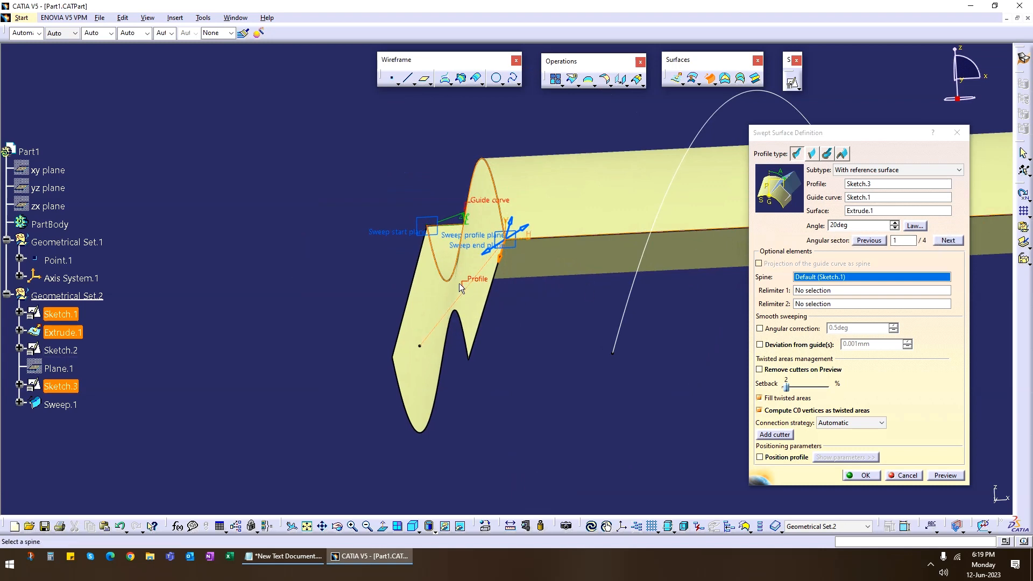
# Advance the sweep through angular sectors 2, 3 and 4, previewing each, and create the surface with sector 4
pyautogui.click(950, 240)
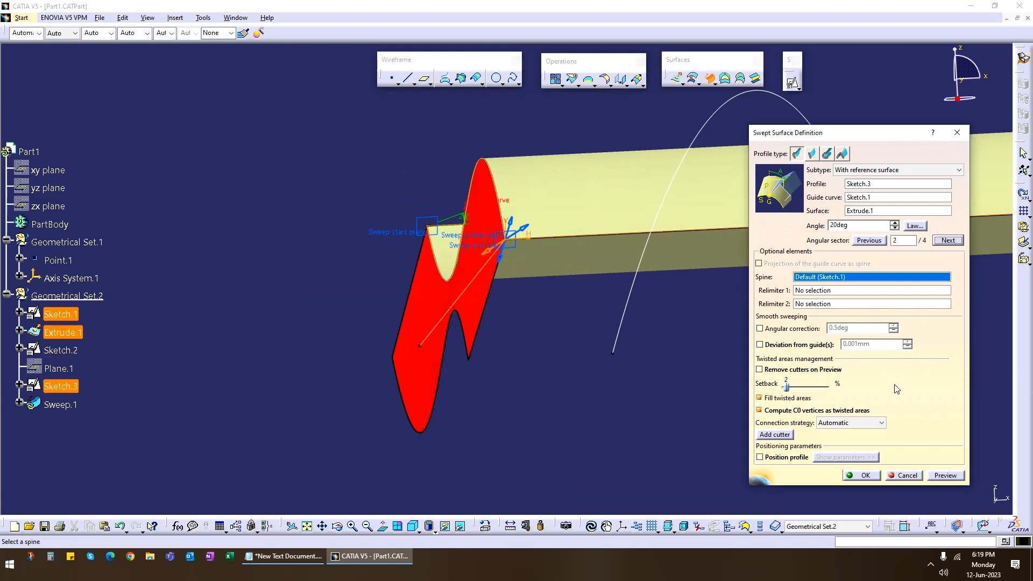
pyautogui.click(945, 475)
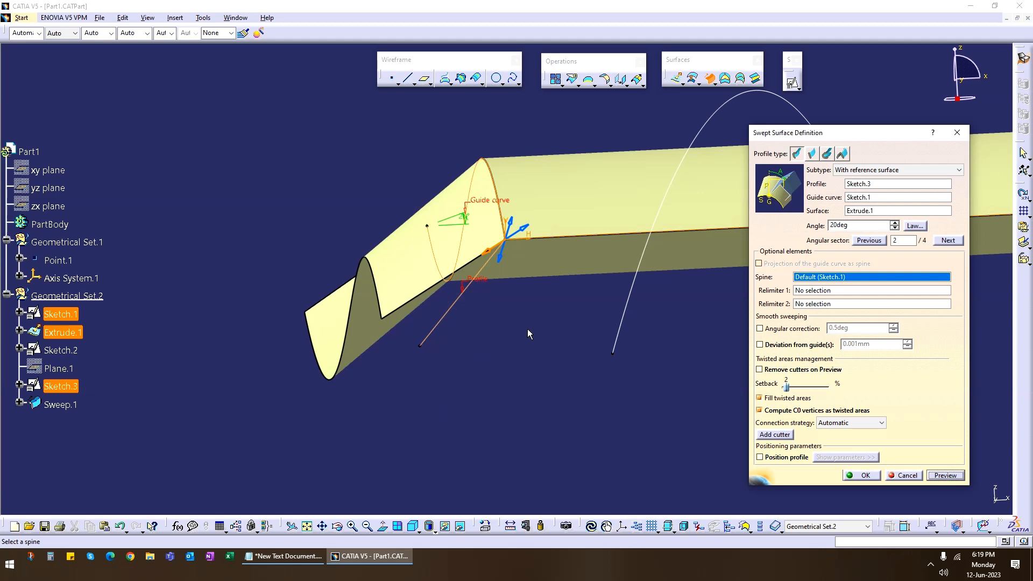
pyautogui.click(950, 241)
pyautogui.click(944, 475)
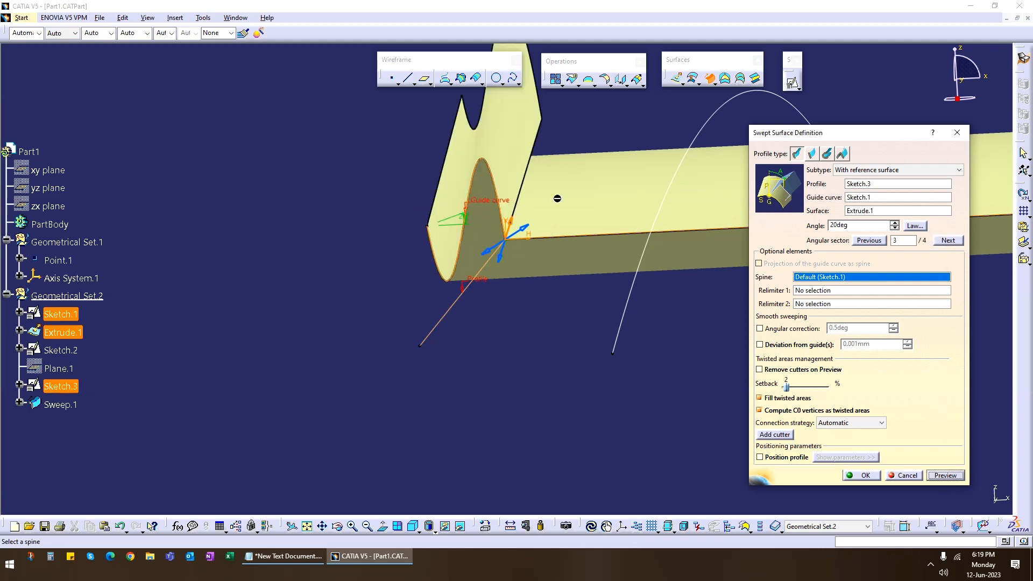
pyautogui.click(949, 241)
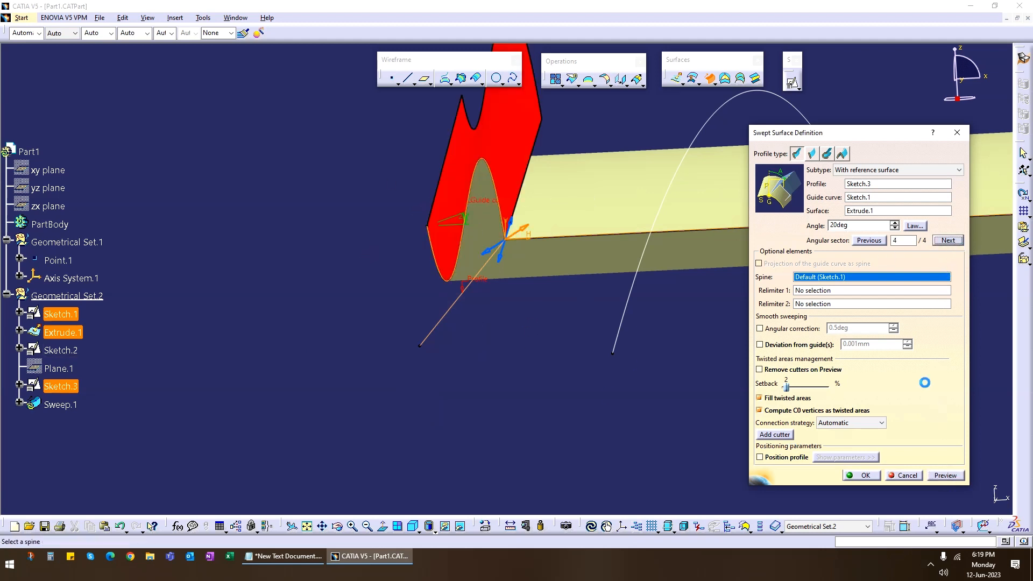
pyautogui.click(945, 475)
pyautogui.moveTo(552, 219); pyautogui.dragTo(551, 301, button='middle')
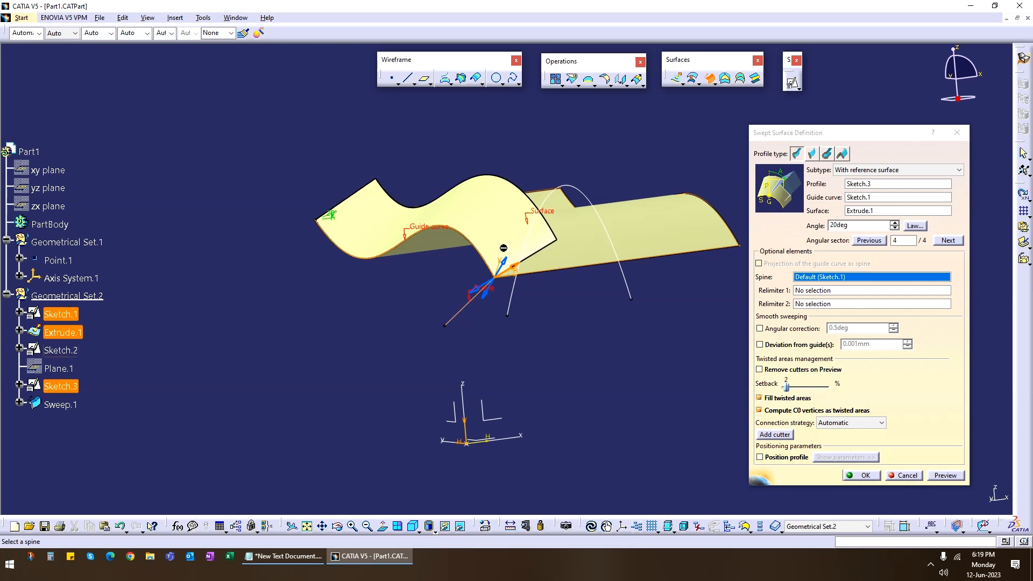
pyautogui.click(864, 475)
# Hide the Sweep.1 surface and the Sketch.1 guide curve
pyautogui.moveTo(576, 346); pyautogui.dragTo(444, 347, button='middle')
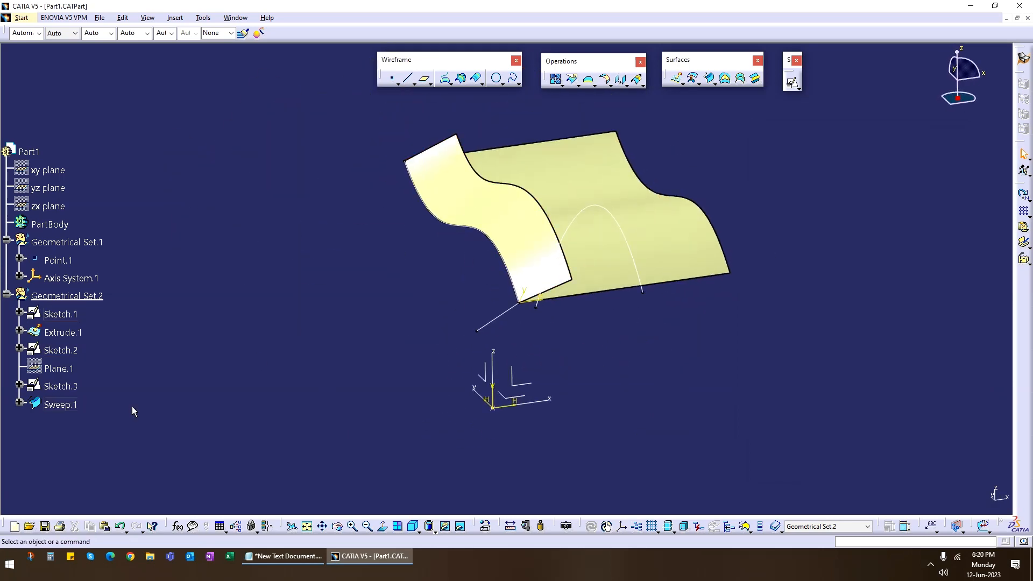
pyautogui.rightClick(65, 407)
pyautogui.click(95, 219)
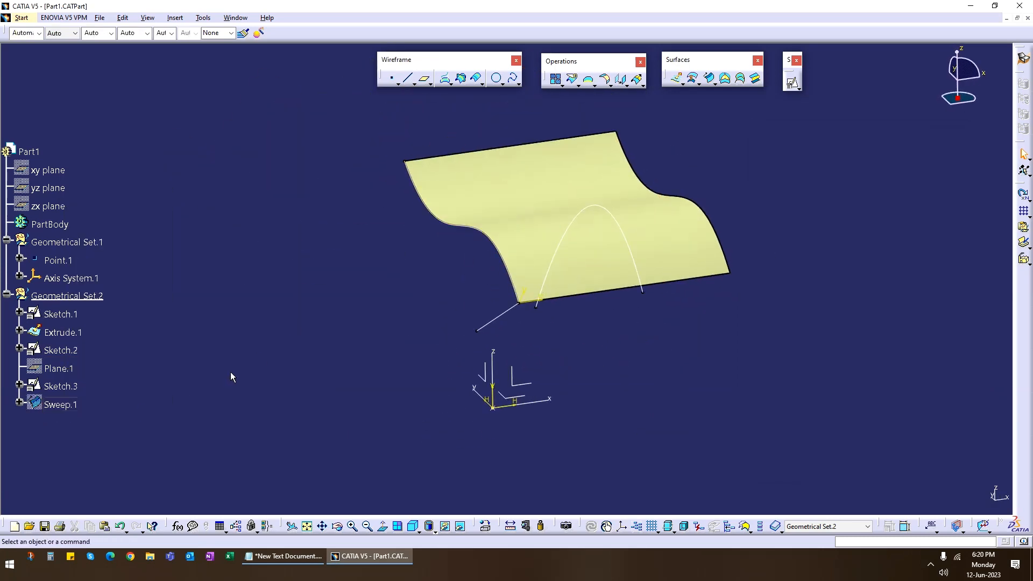
pyautogui.rightClick(430, 231)
pyautogui.click(463, 247)
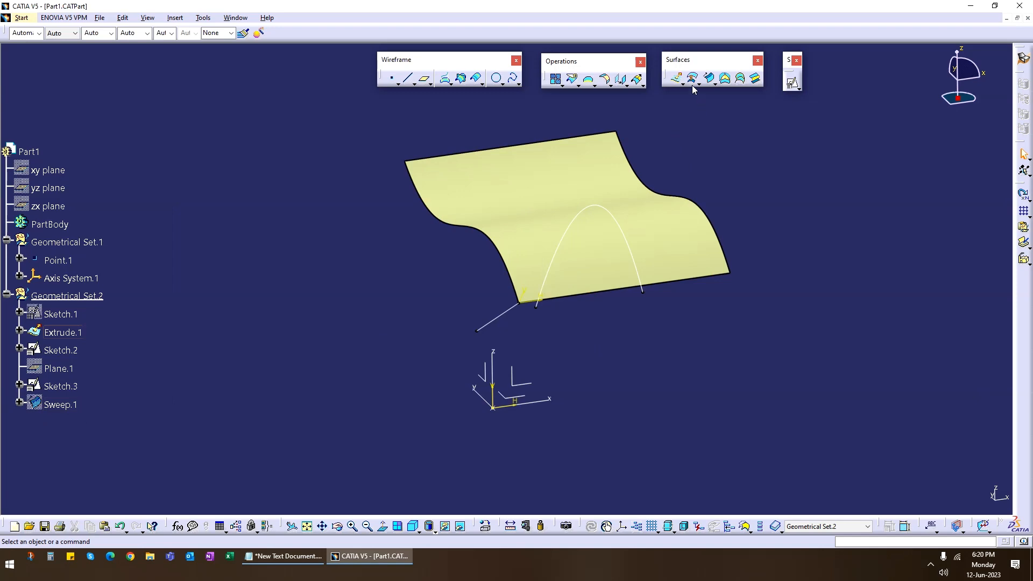
# Set the subtype of a new explicit sweep to With two guide curves and cancel the definition
pyautogui.click(709, 78)
pyautogui.click(892, 170)
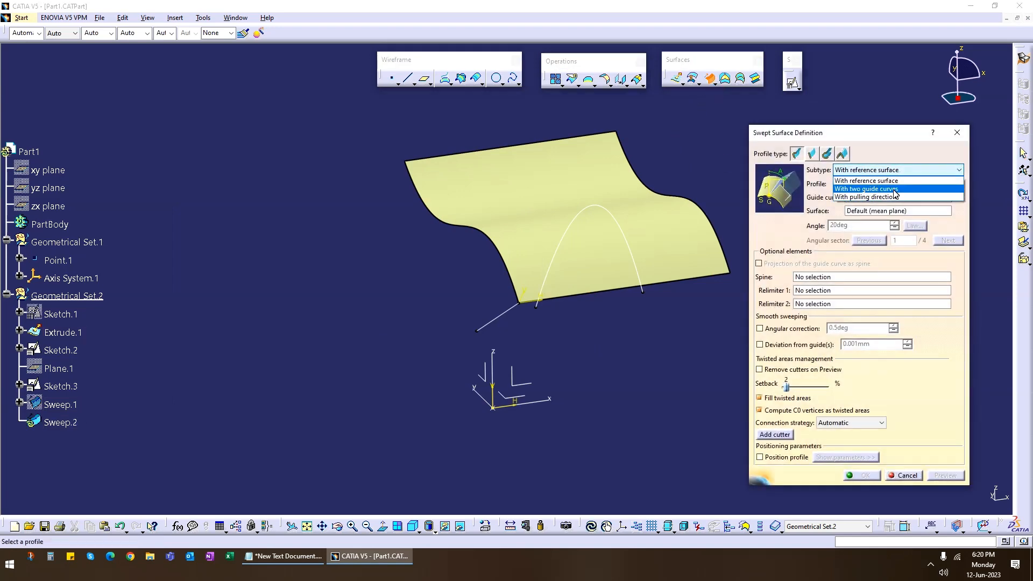
pyautogui.click(895, 191)
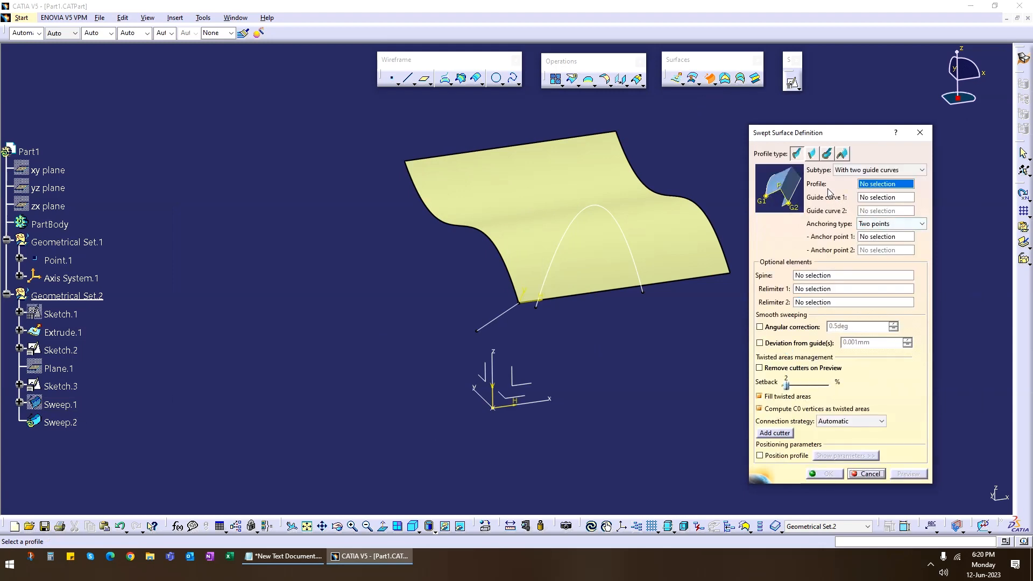
pyautogui.click(864, 474)
pyautogui.moveTo(670, 333); pyautogui.dragTo(555, 285, button='middle')
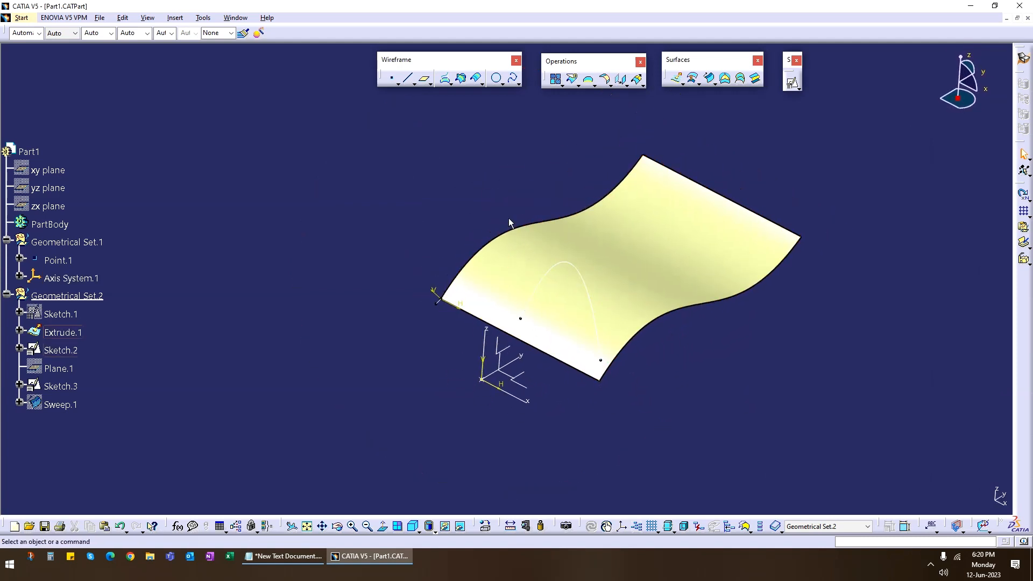
# Start a two-guide-curve sweep with Sketch.2 as profile and the two opposite curved edges of Extrude.1 as guide curves
pyautogui.click(709, 79)
pyautogui.click(589, 282)
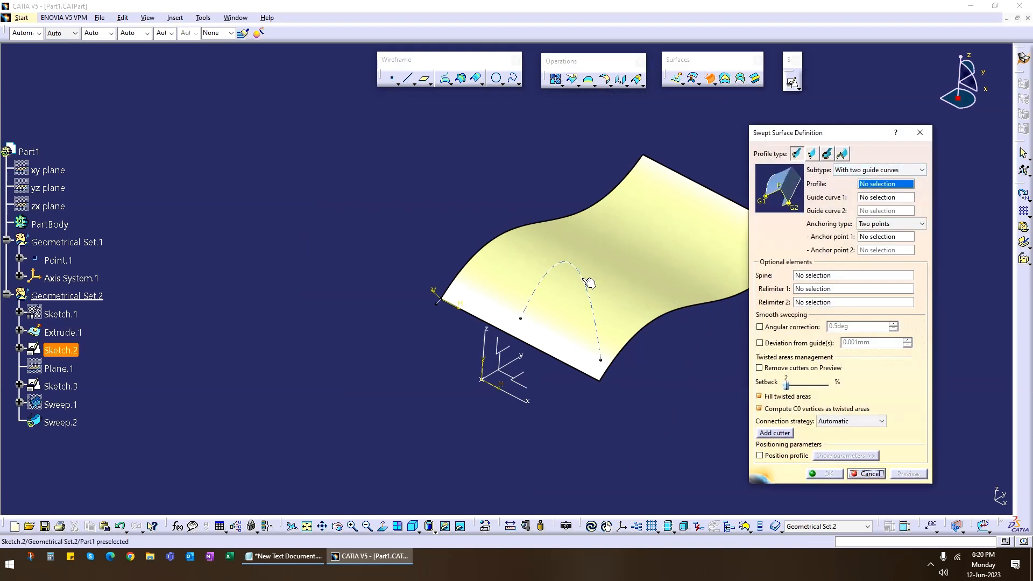
pyautogui.click(492, 240)
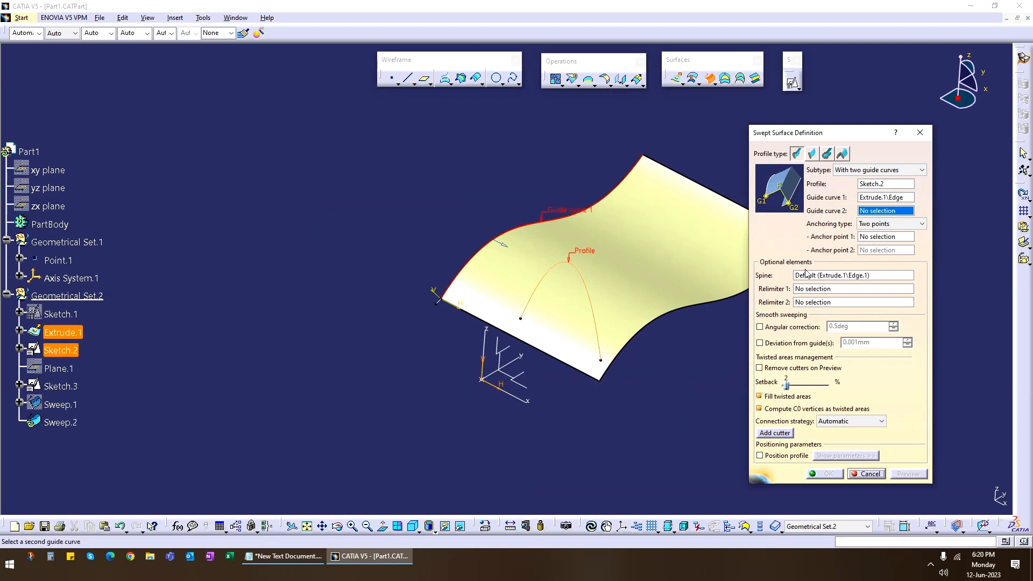
pyautogui.click(655, 326)
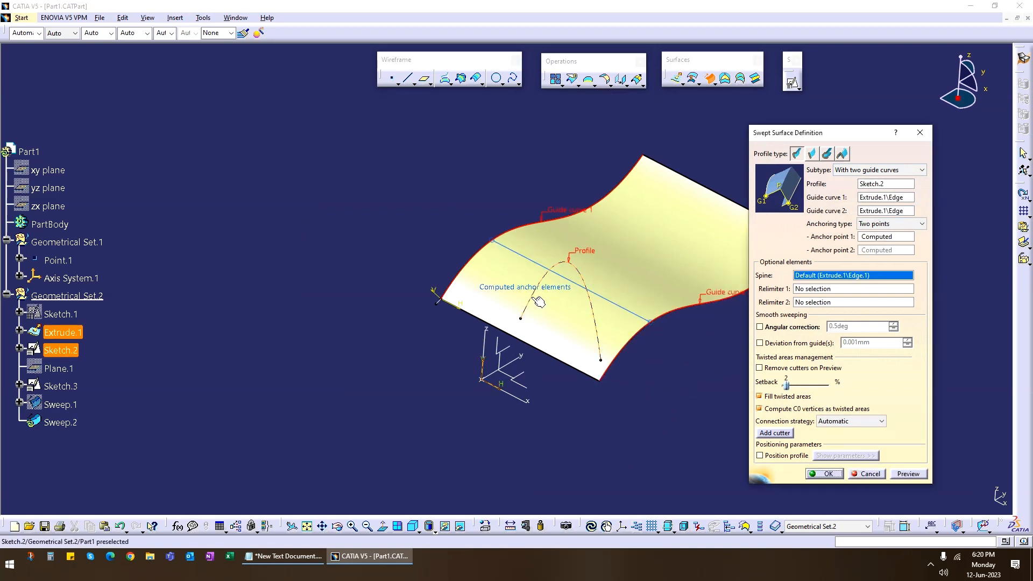
# Anchor the sweep profile at the Sketch.3 origin on guide curve 1 and the matching Extrude.1 corner vertex on guide curve 2
pyautogui.click(885, 237)
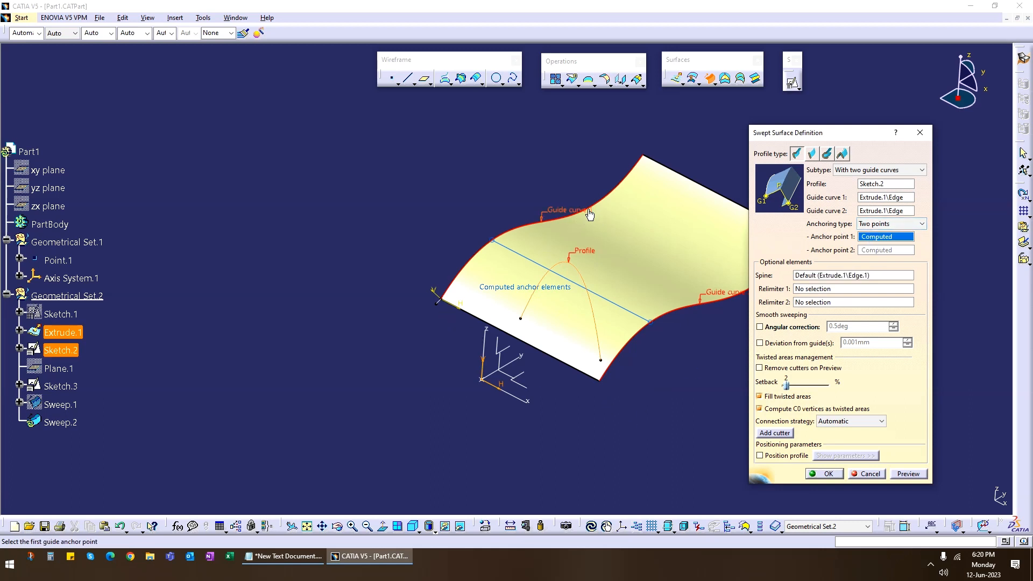
pyautogui.click(449, 301)
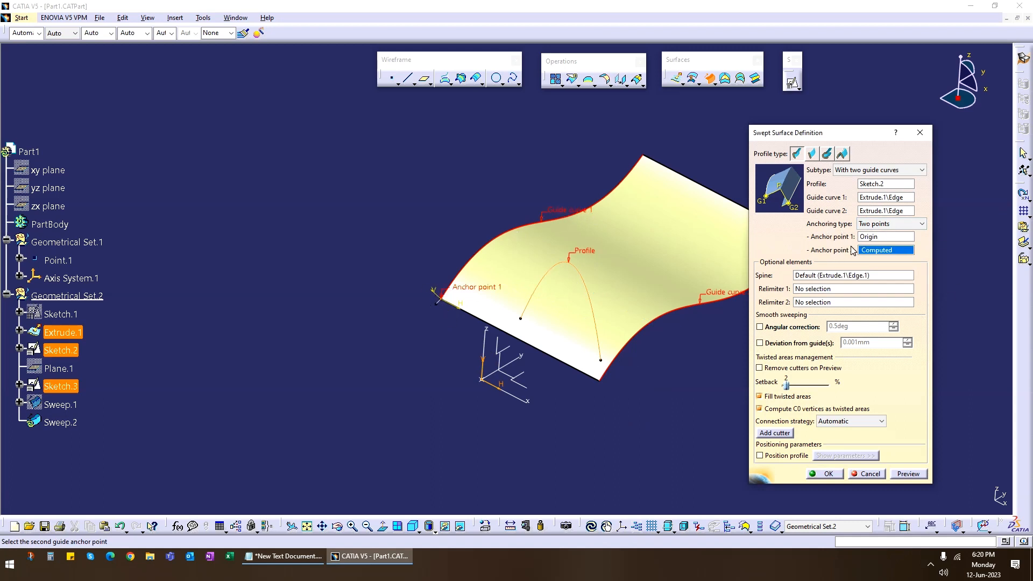
pyautogui.click(600, 383)
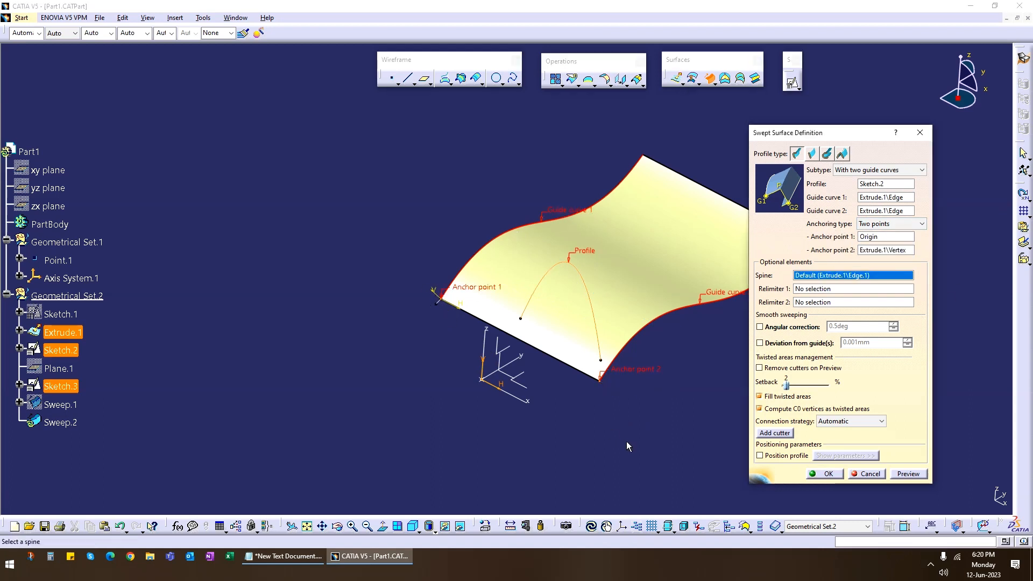
# Enable angular correction at 0.5deg and guide deviation at 0.001mm, preview and inspect the corner-anchored sweep, and cancel it
pyautogui.click(759, 327)
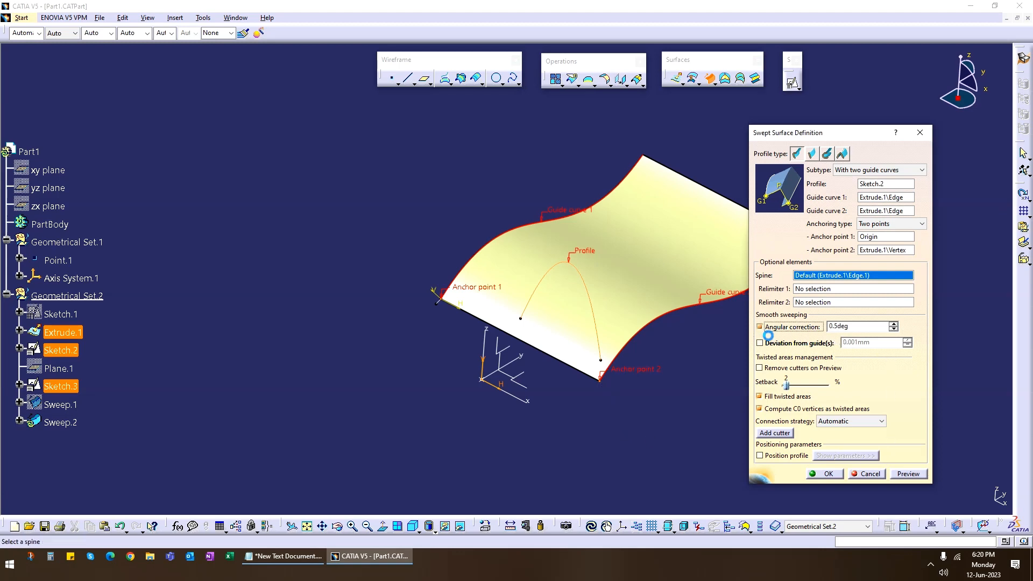
pyautogui.click(760, 343)
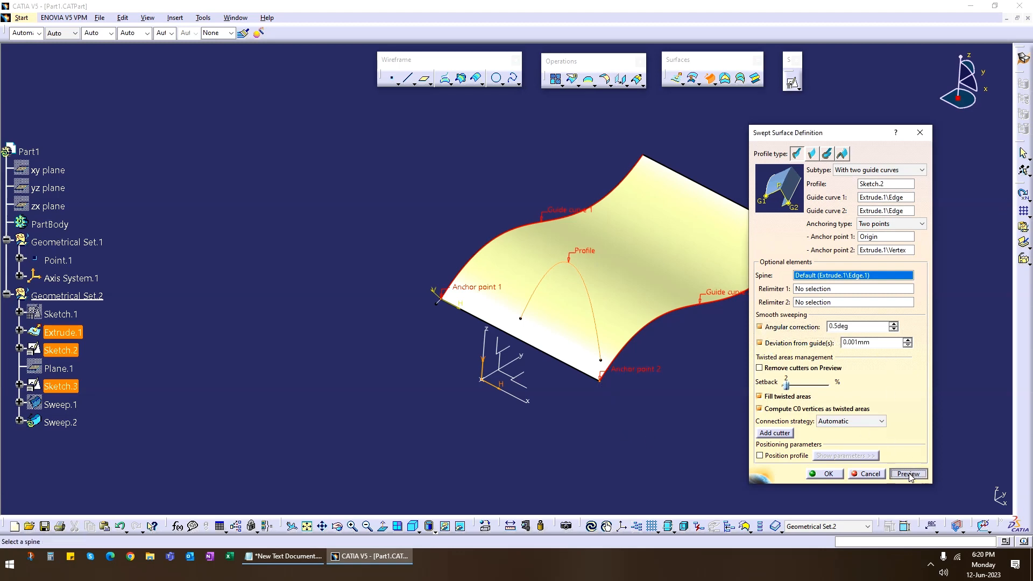
pyautogui.moveTo(641, 372); pyautogui.dragTo(430, 369, button='middle')
pyautogui.moveTo(592, 360); pyautogui.dragTo(439, 346, button='middle')
pyautogui.moveTo(513, 310); pyautogui.dragTo(344, 235, button='middle')
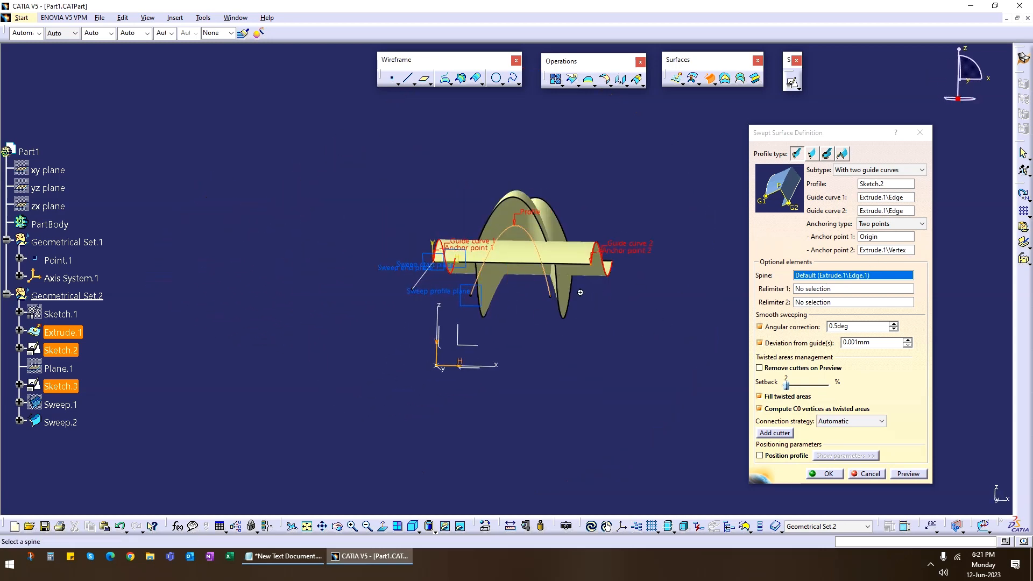
pyautogui.moveTo(580, 292); pyautogui.dragTo(505, 332, button='middle')
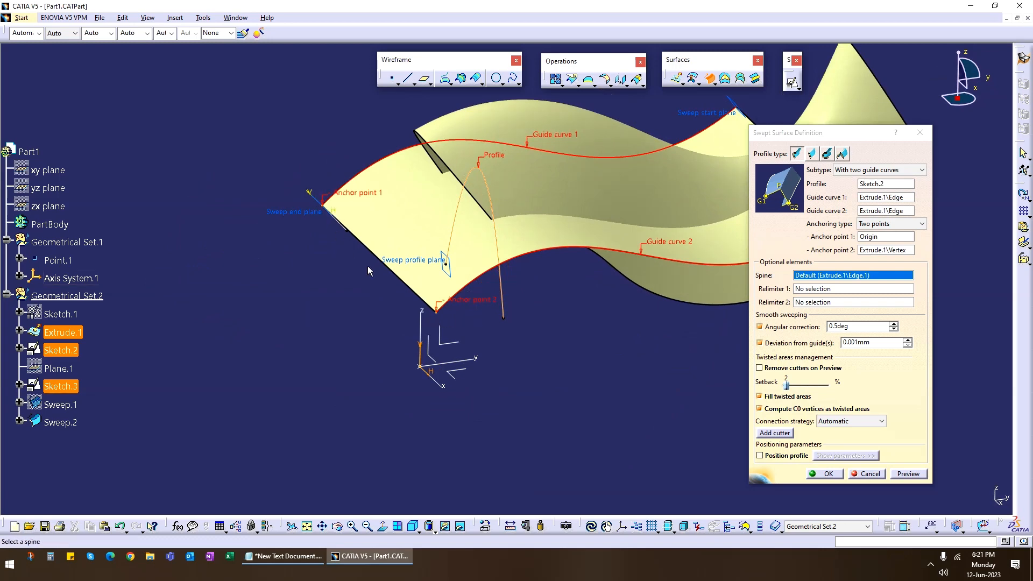
pyautogui.moveTo(596, 324); pyautogui.dragTo(515, 367, button='middle')
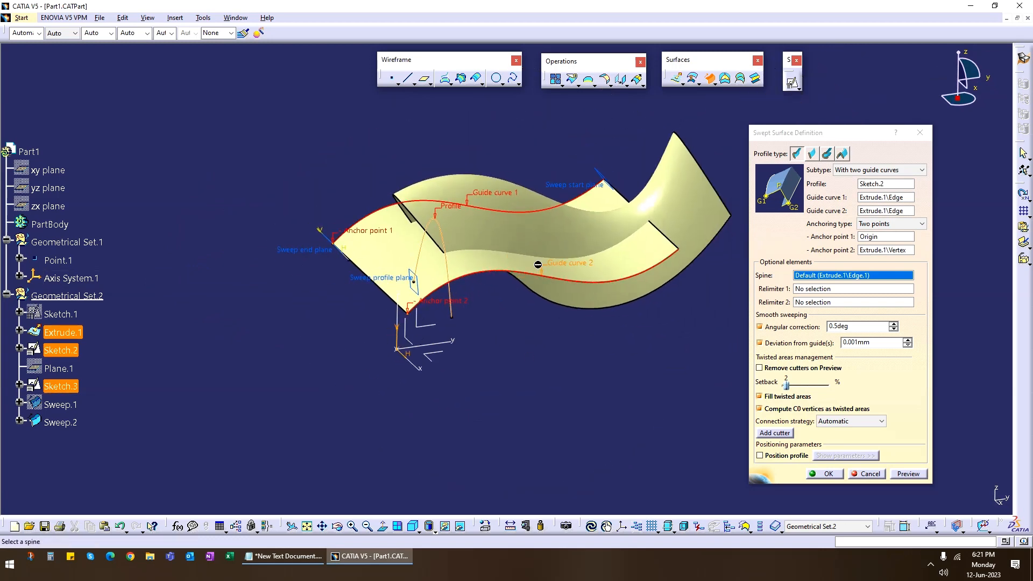
pyautogui.click(871, 474)
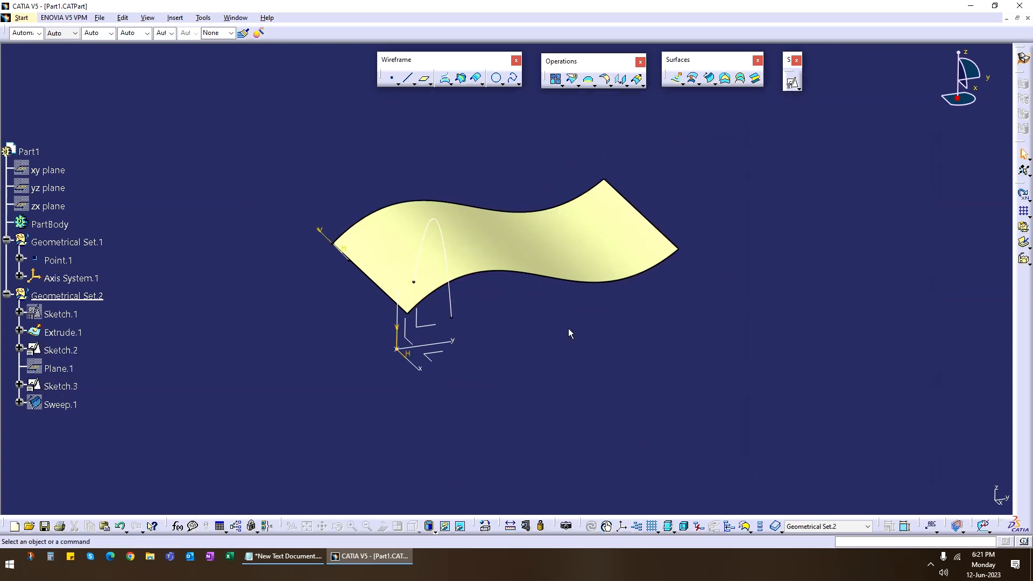
# Create an on-curve point at the middle of the curved Extrude.1 edge nearest the viewer
pyautogui.click(392, 81)
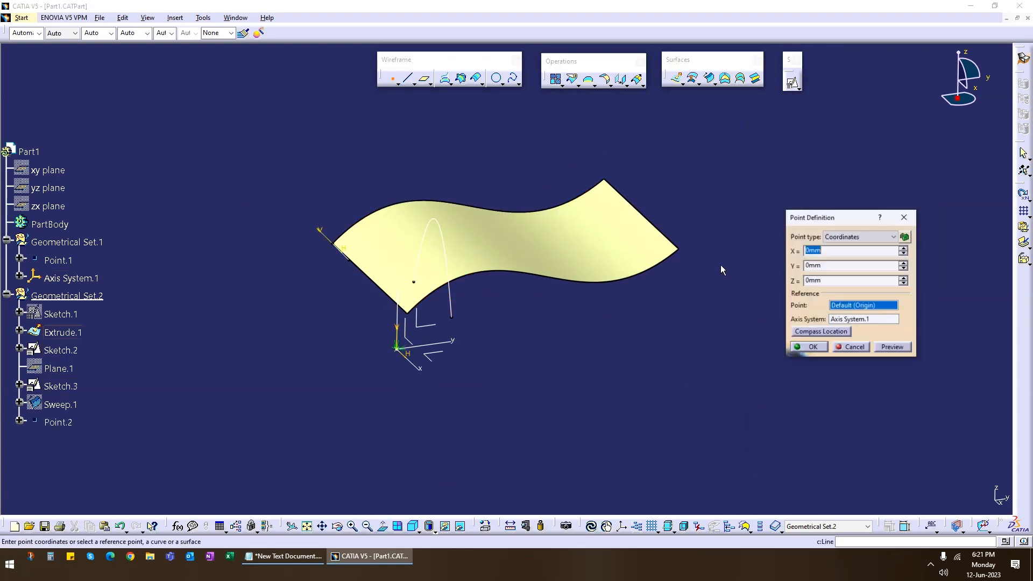
pyautogui.click(873, 238)
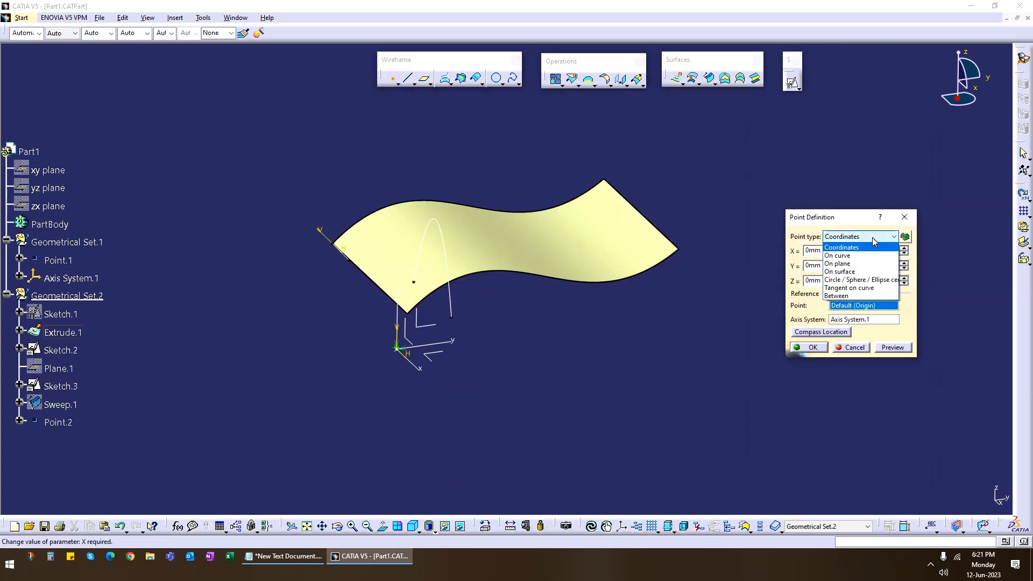
pyautogui.click(837, 255)
pyautogui.click(554, 279)
pyautogui.click(596, 281)
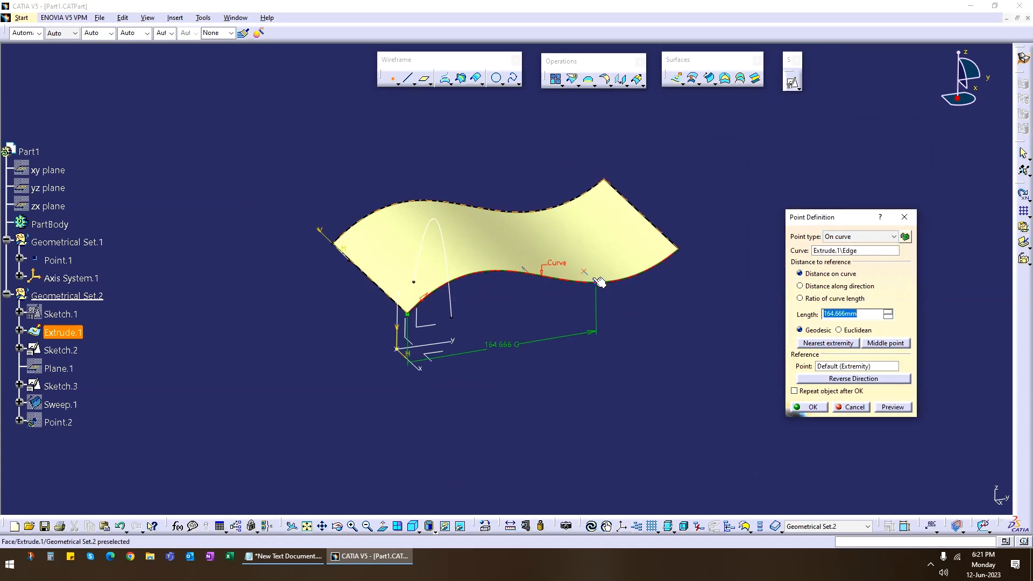
pyautogui.click(882, 344)
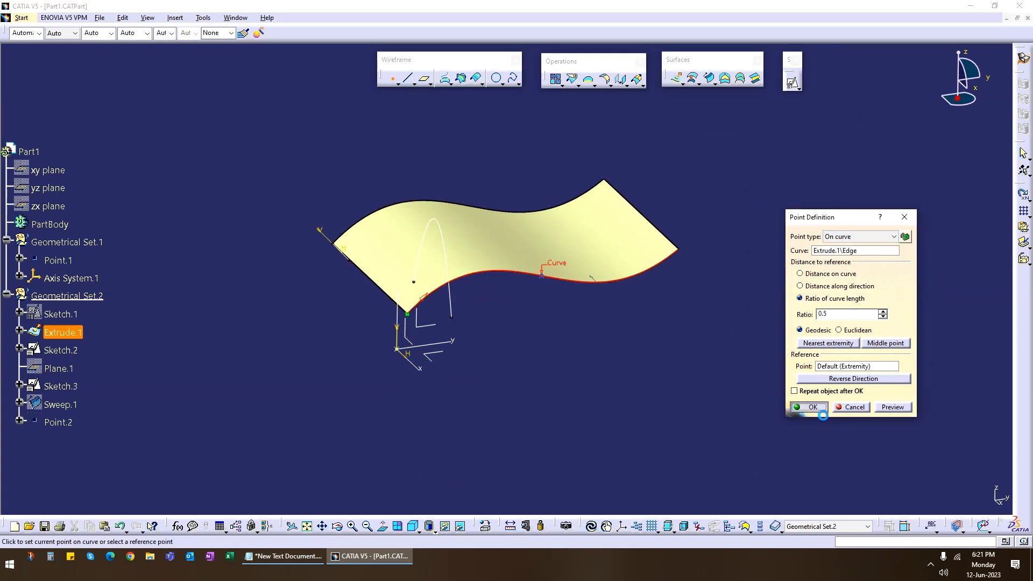
# Create a second on-curve point at the middle of the opposite curved edge of Extrude.1
pyautogui.click(393, 81)
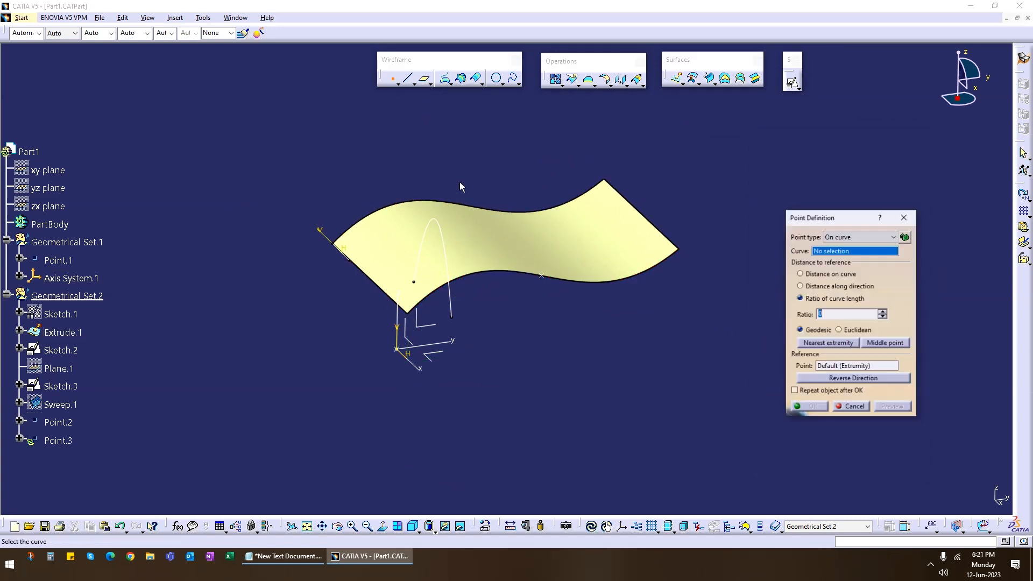
pyautogui.click(472, 205)
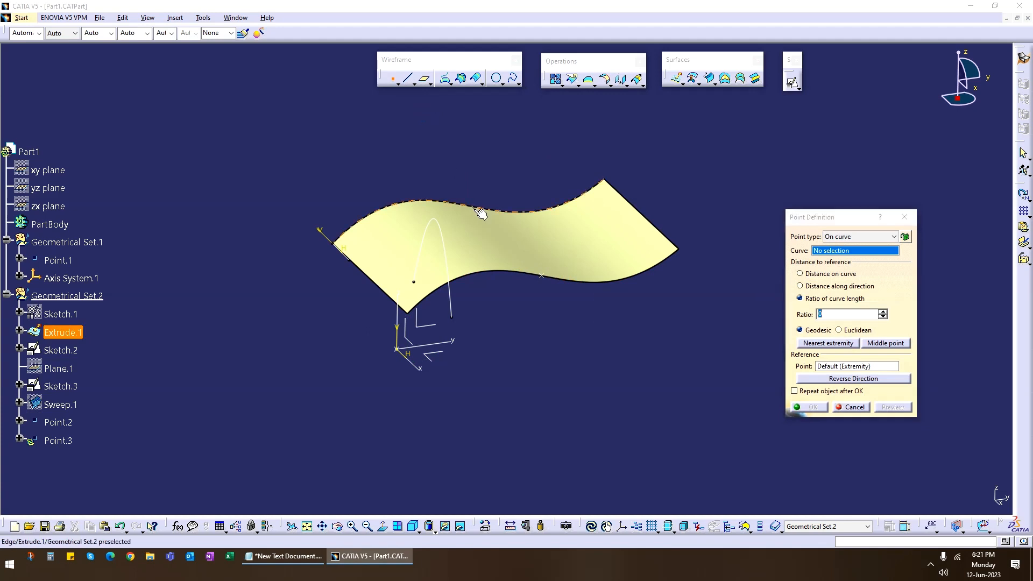
pyautogui.click(889, 345)
pyautogui.click(813, 407)
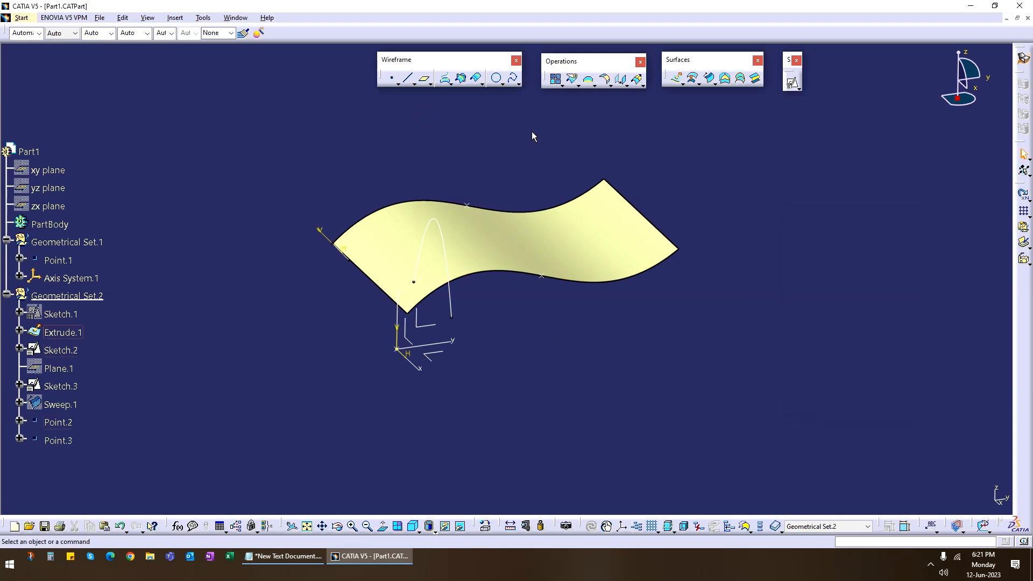
# Start a two-guide-curve sweep using Sketch.2 as profile, the near curved Extrude.1 edge as guide curve 1, and Point.2 as its anchor
pyautogui.click(710, 79)
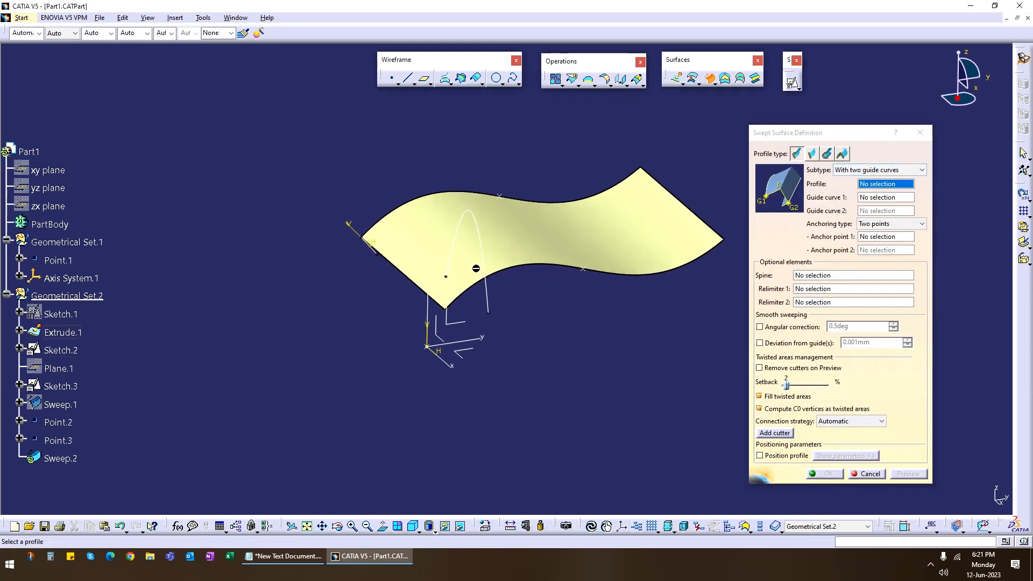
pyautogui.click(484, 238)
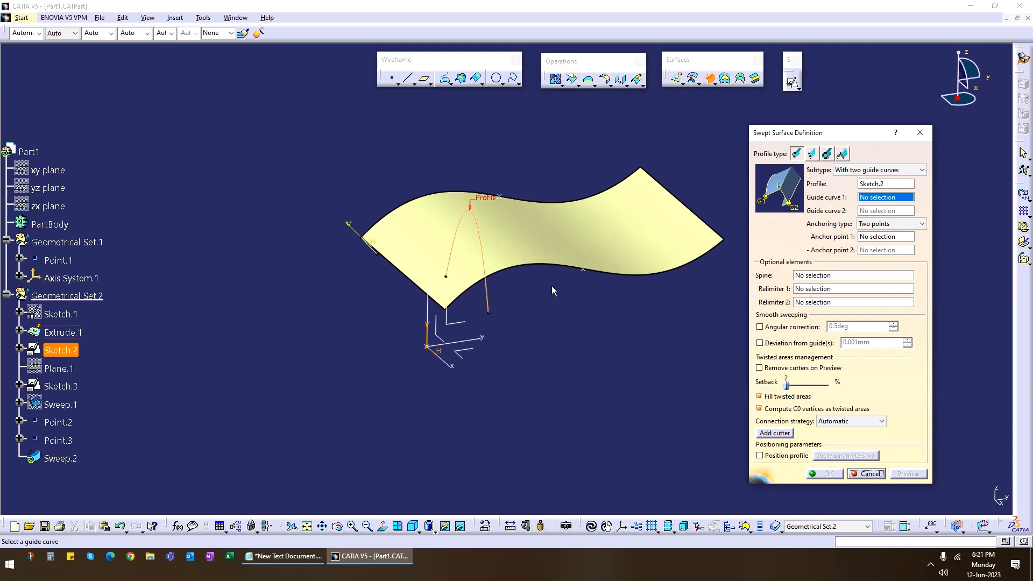
pyautogui.click(538, 262)
pyautogui.click(871, 236)
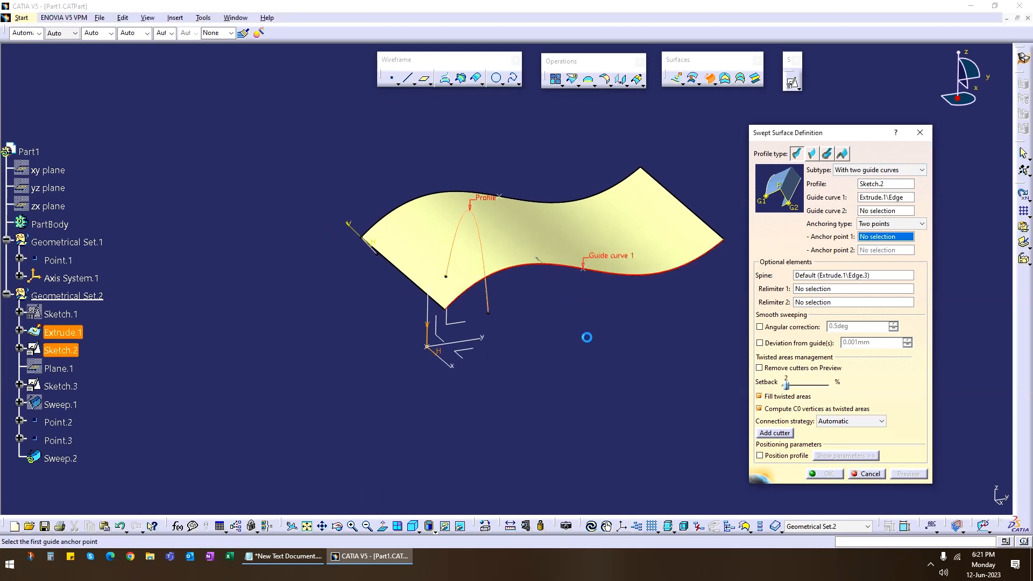
pyautogui.click(583, 267)
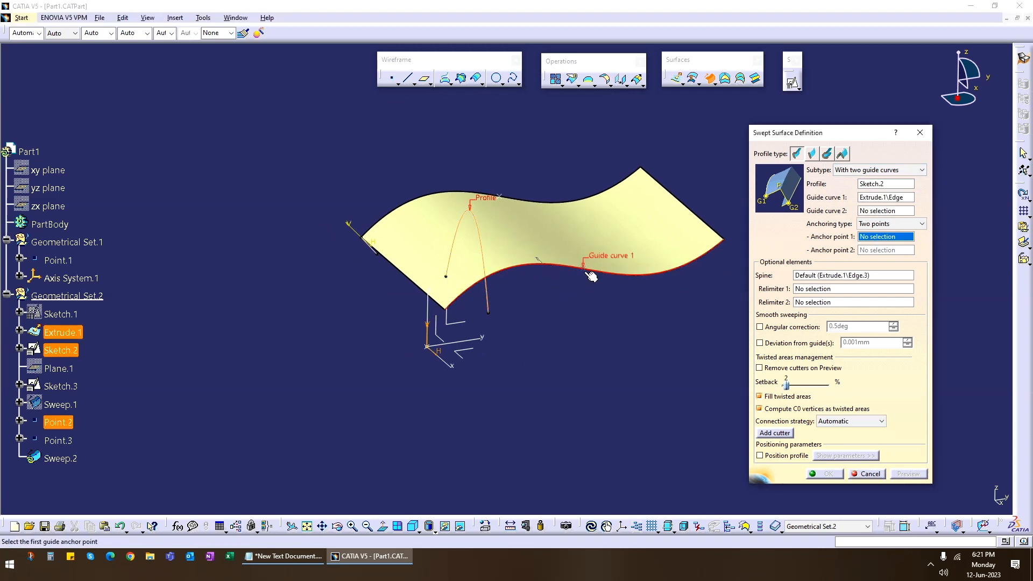
# Assign the far curved Extrude.1 edge as guide curve 2 and Point.3 as anchor point 2
pyautogui.click(875, 209)
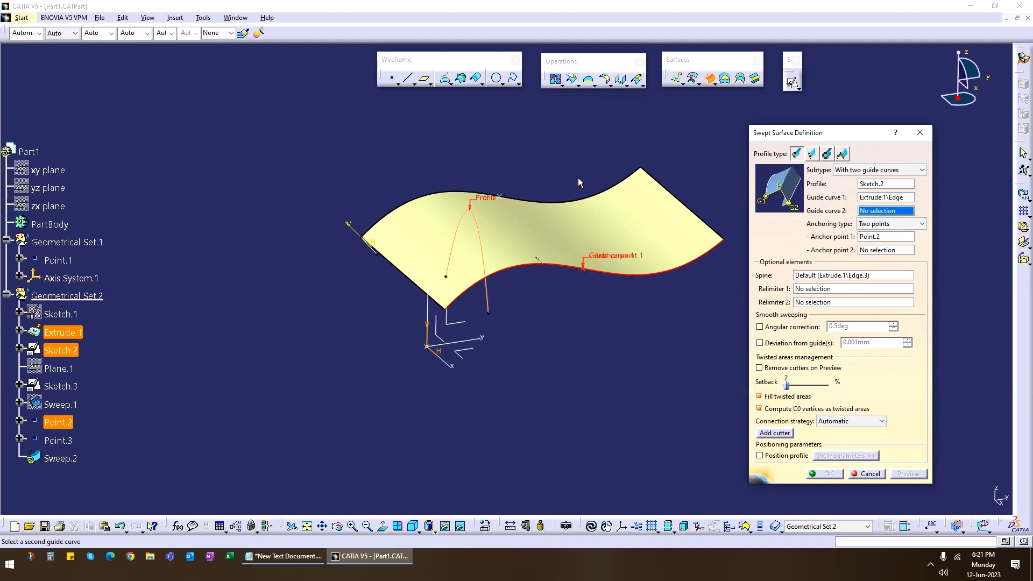
pyautogui.click(415, 195)
pyautogui.click(878, 274)
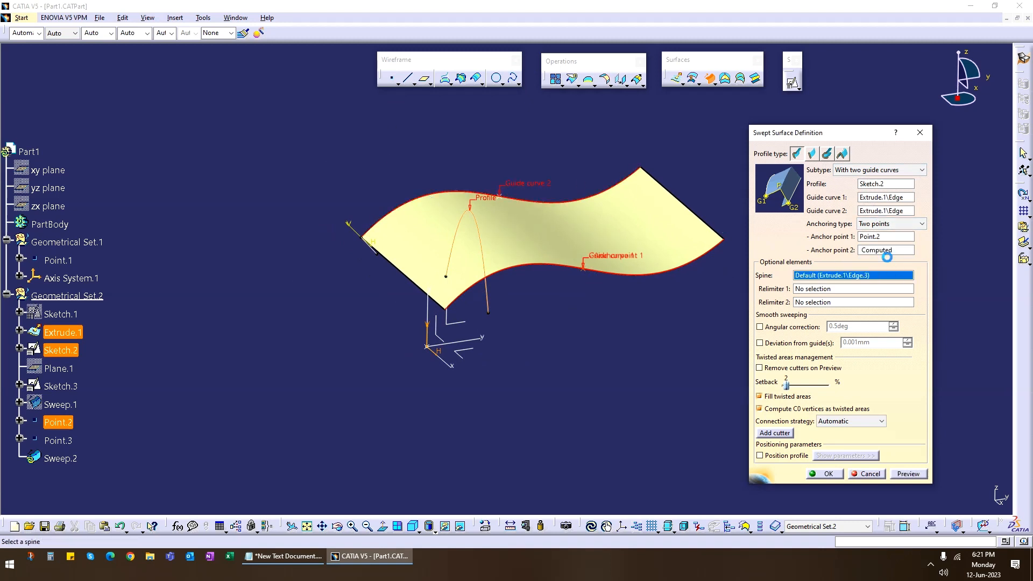
pyautogui.click(880, 251)
pyautogui.click(508, 201)
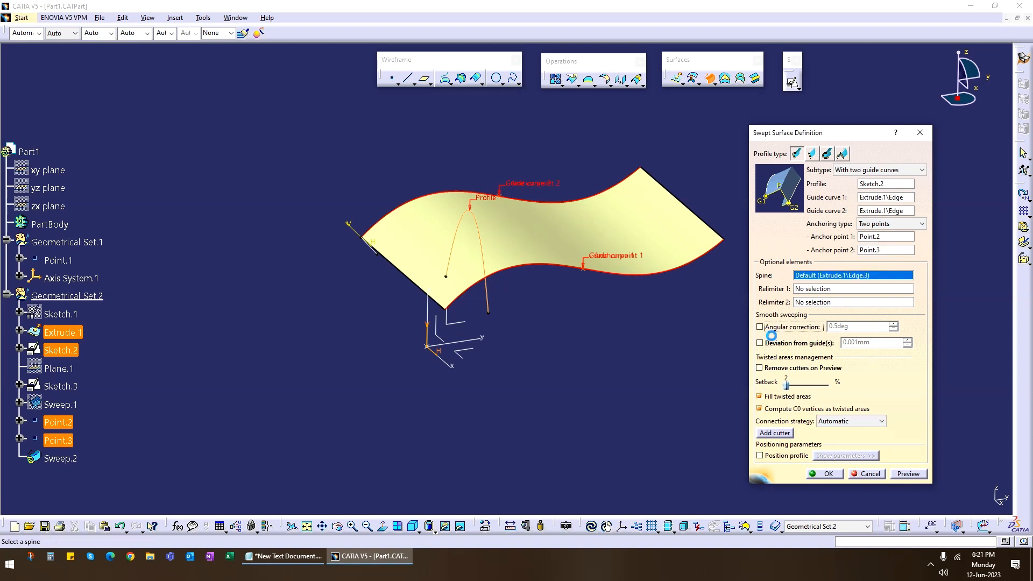
# Enable angular correction at 0.5deg and guide deviation at 0.001mm, and preview the midpoint-anchored sweep from several angles
pyautogui.click(763, 343)
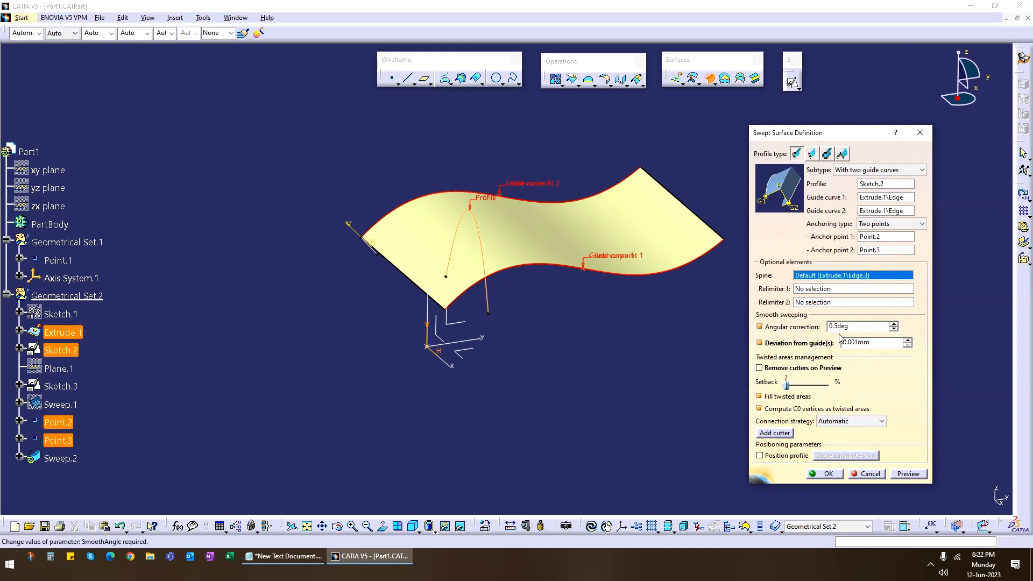
pyautogui.click(908, 473)
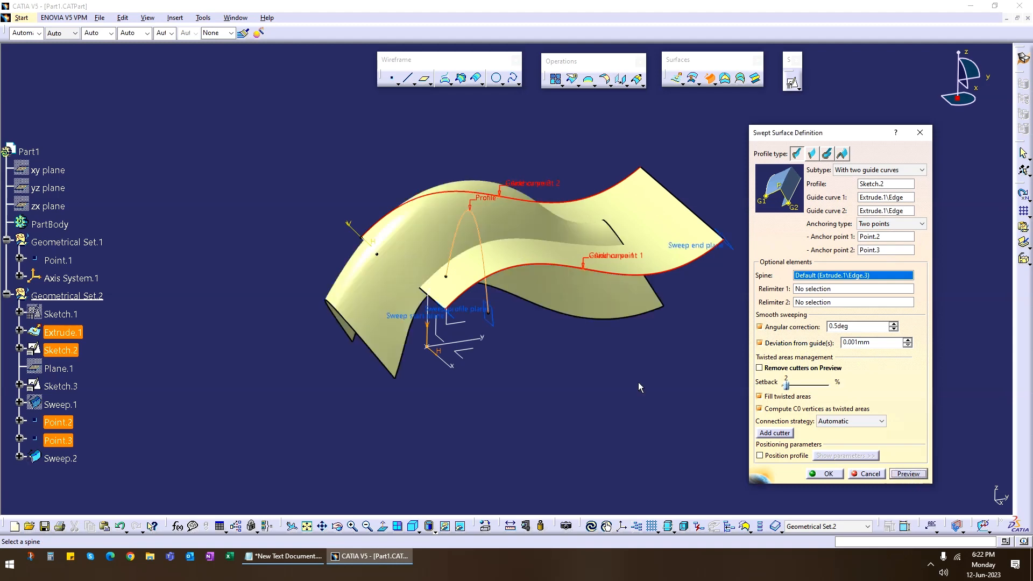
pyautogui.moveTo(580, 336); pyautogui.dragTo(396, 293, button='middle')
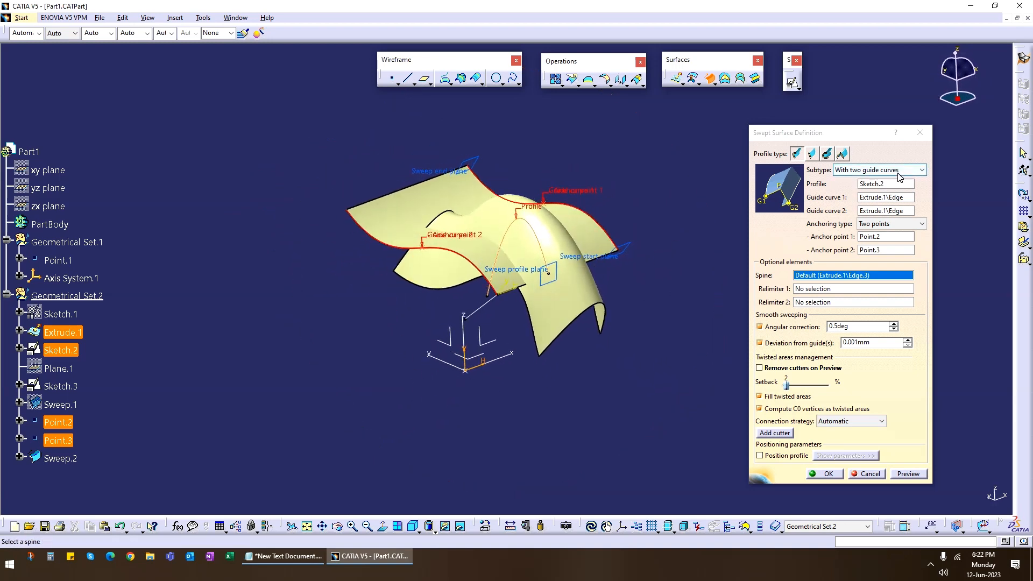
pyautogui.moveTo(539, 337); pyautogui.dragTo(610, 317, button='middle')
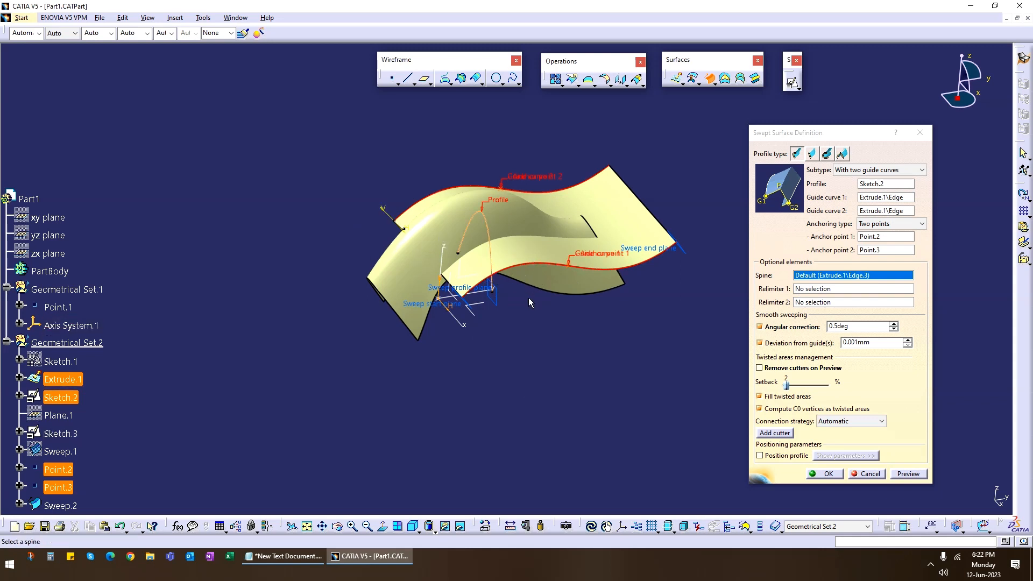
# Create a plane normal to the near curved Extrude.1 edge at its front end vertex as relimiter 1
pyautogui.click(802, 288)
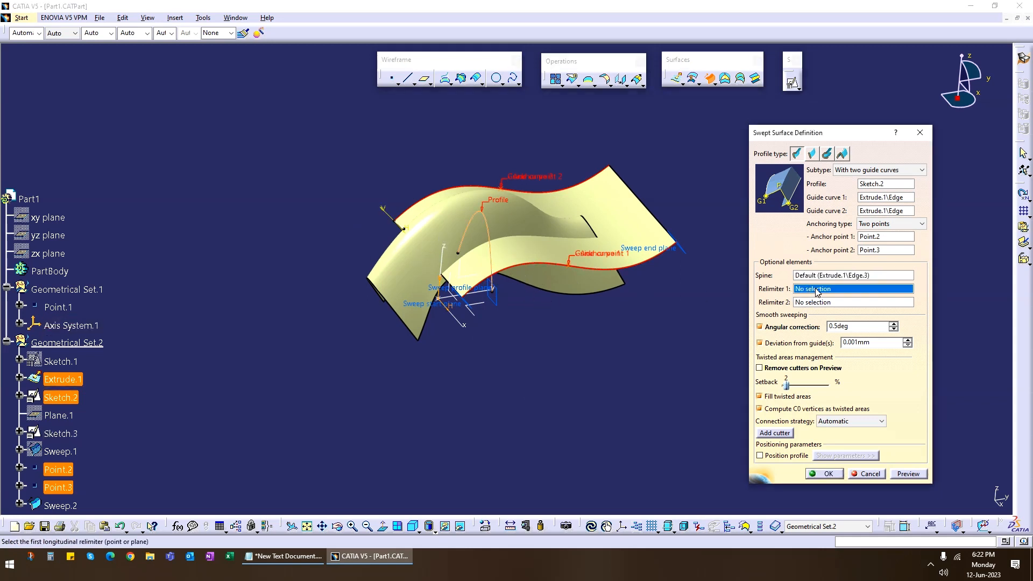
pyautogui.rightClick(817, 290)
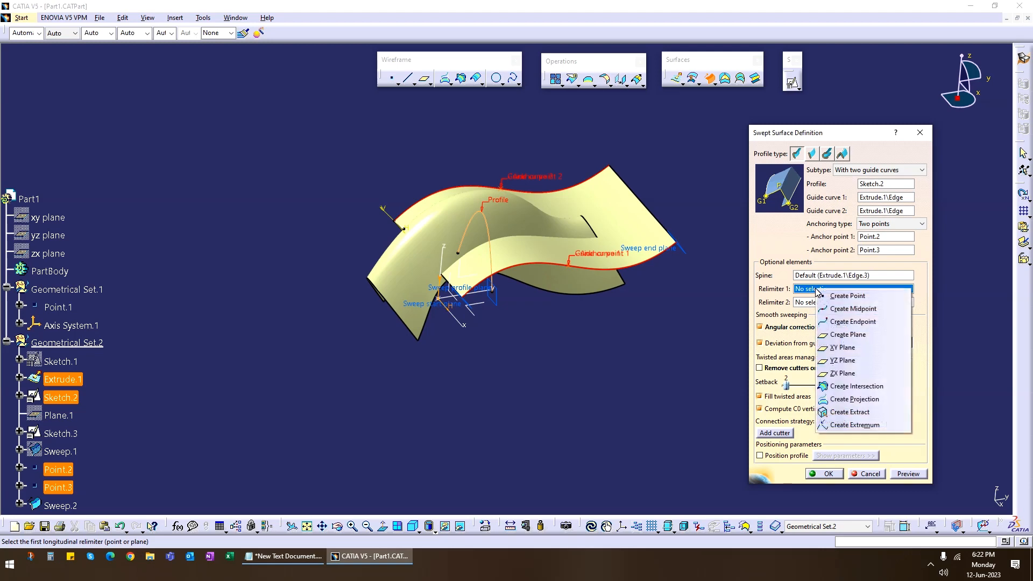
pyautogui.click(859, 337)
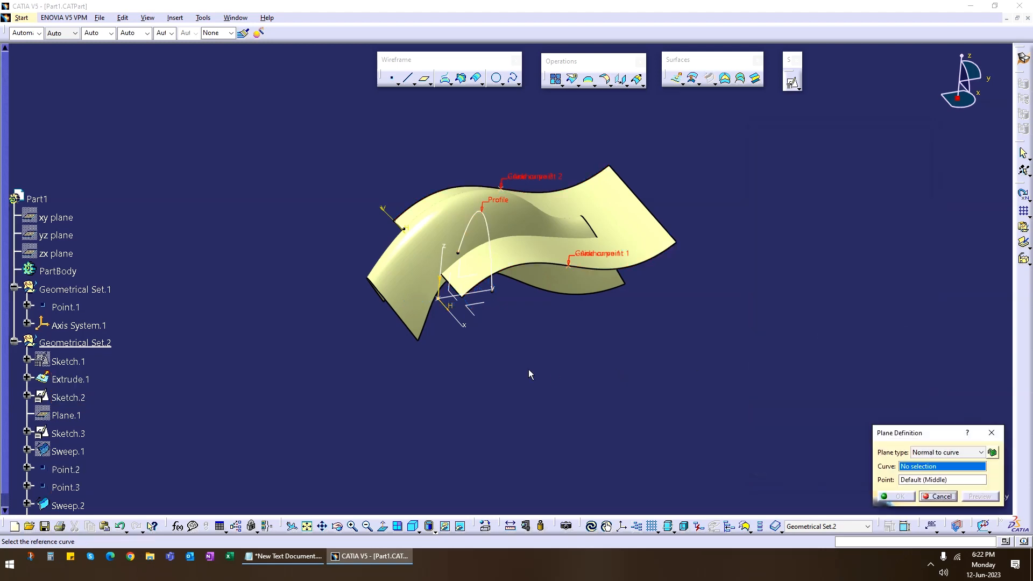
pyautogui.moveTo(529, 371); pyautogui.dragTo(603, 333, button='middle')
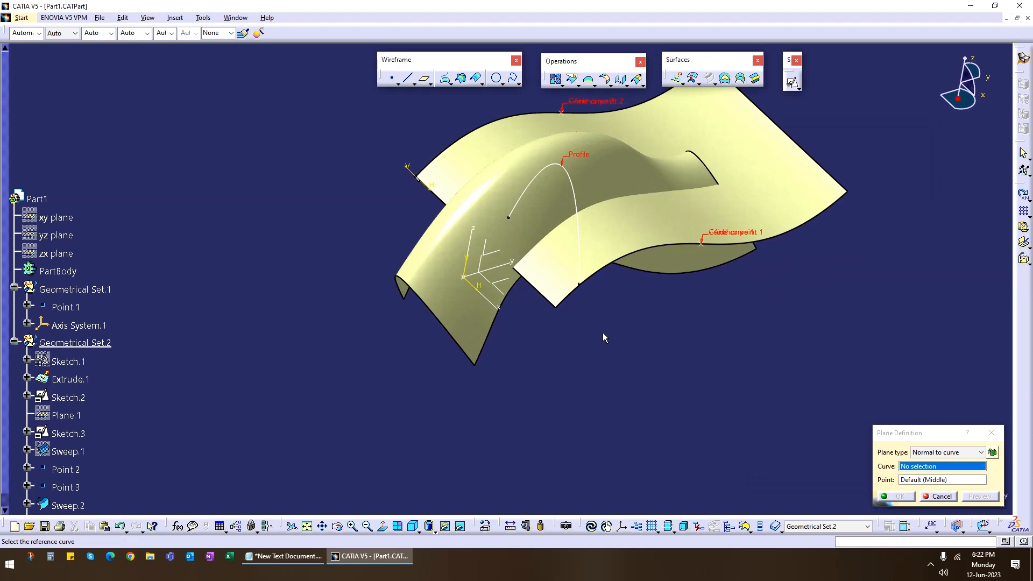
pyautogui.click(558, 307)
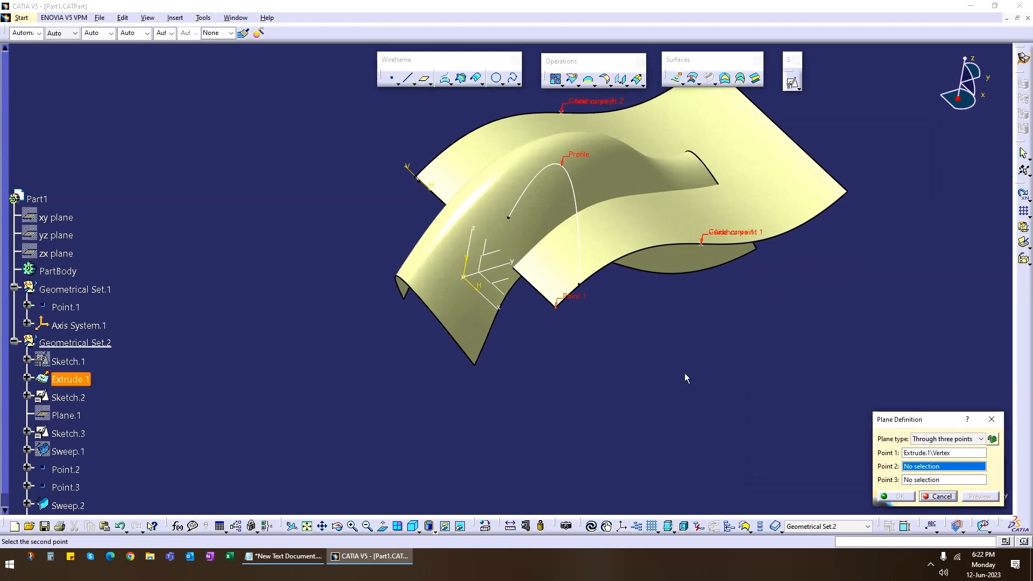
pyautogui.click(939, 440)
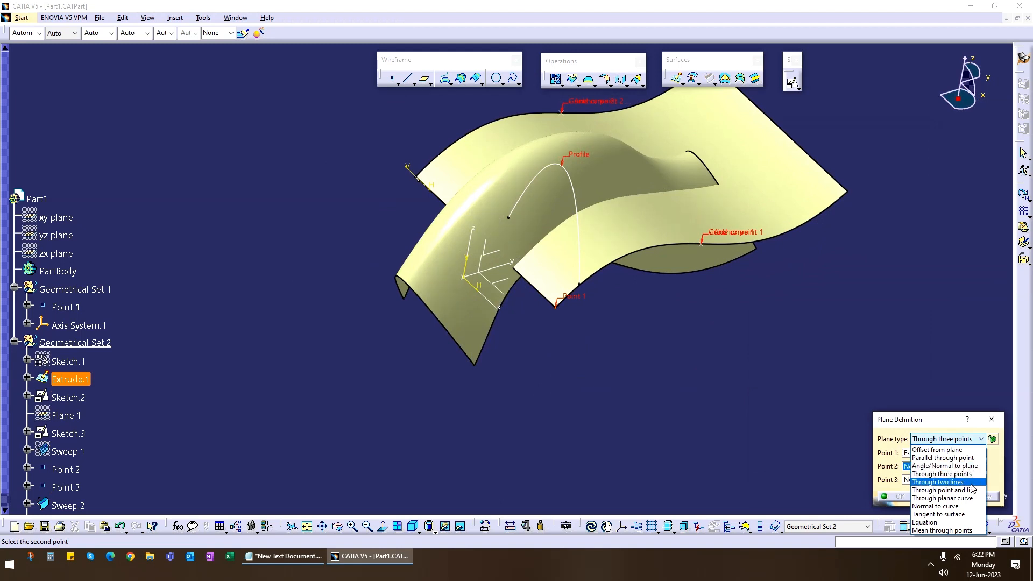
pyautogui.click(958, 508)
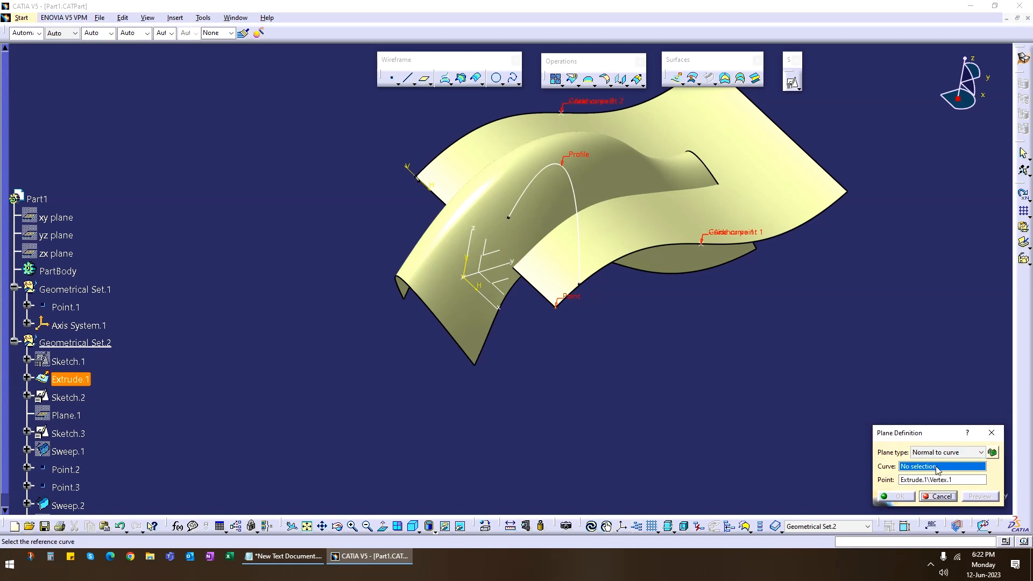
pyautogui.click(601, 279)
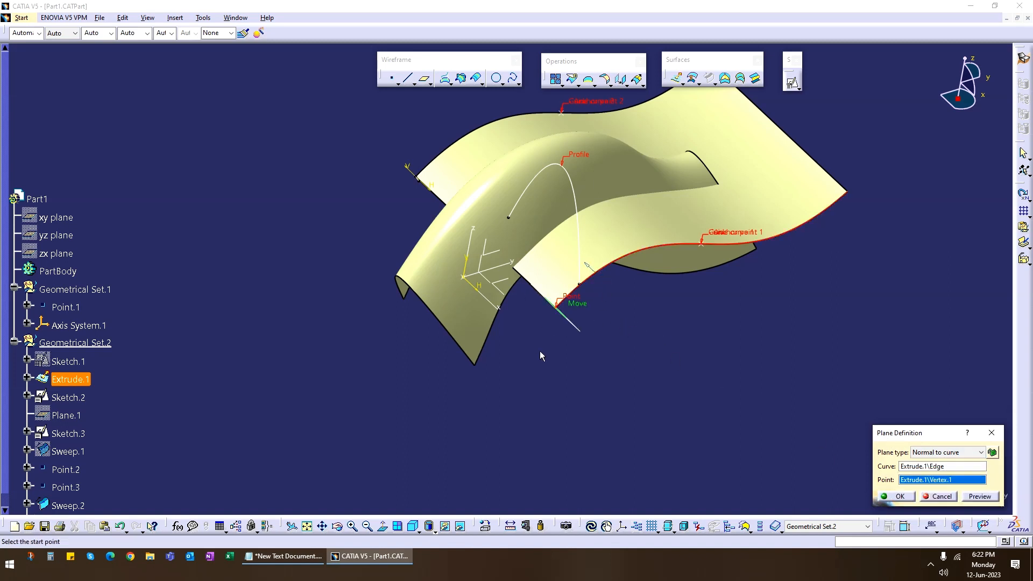
pyautogui.moveTo(540, 352); pyautogui.dragTo(526, 239, button='middle')
pyautogui.click(896, 497)
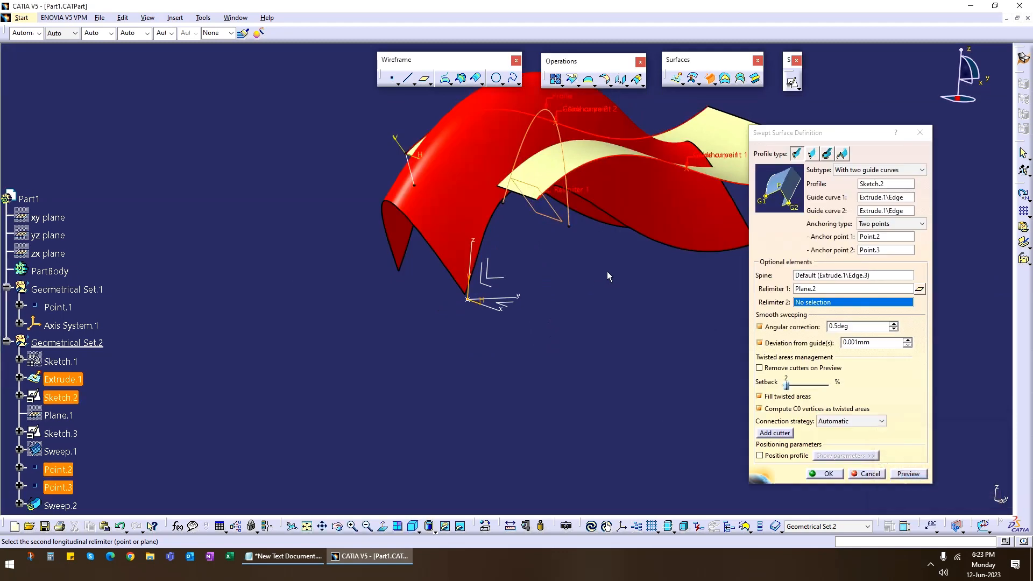
# Leave relimiter 2 unassigned and finish the two-guide-curve sweep with Plane.2 as its only relimiter
pyautogui.moveTo(609, 276); pyautogui.dragTo(538, 280, button='middle')
pyautogui.rightClick(828, 303)
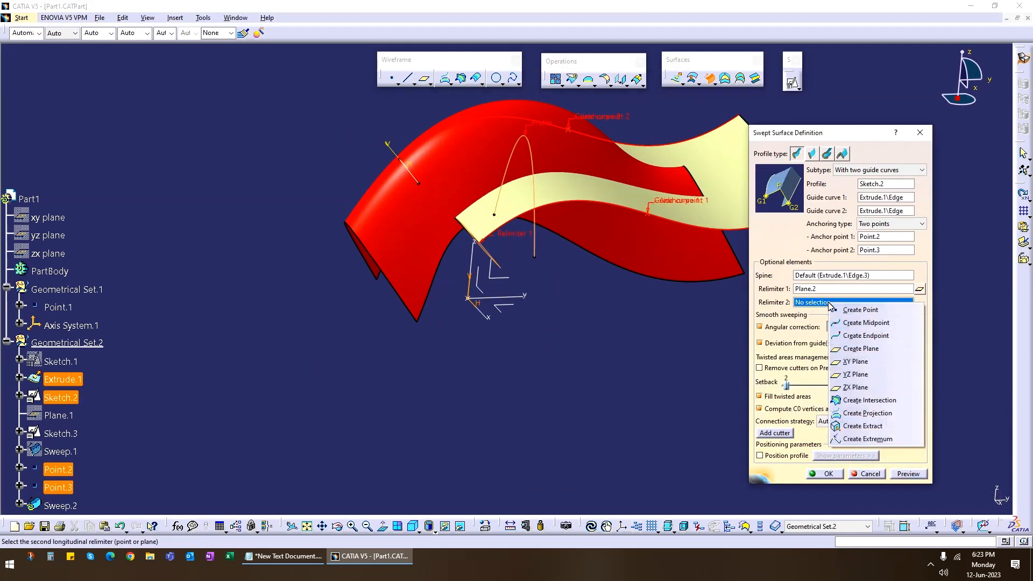
pyautogui.click(633, 334)
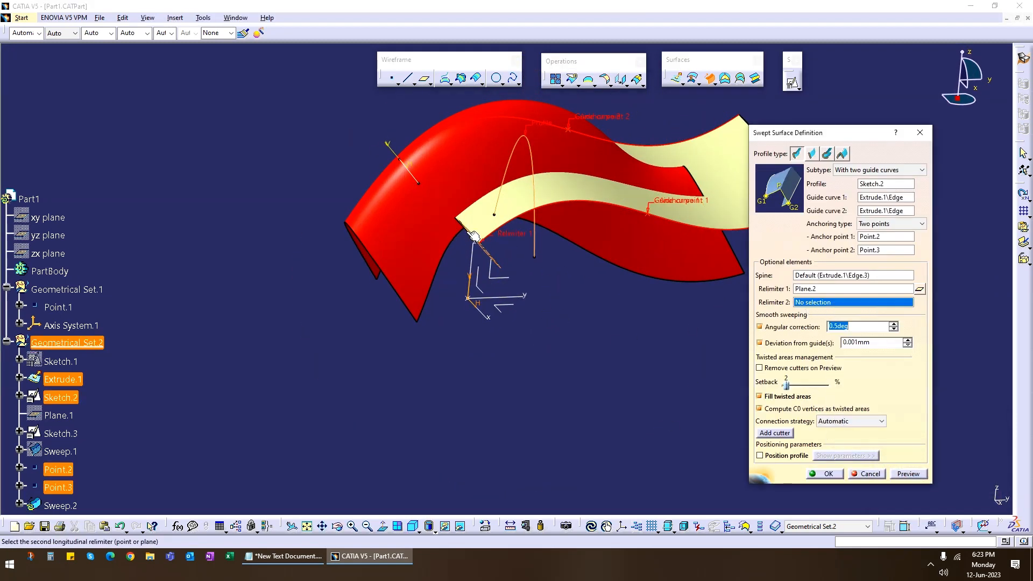
pyautogui.click(828, 474)
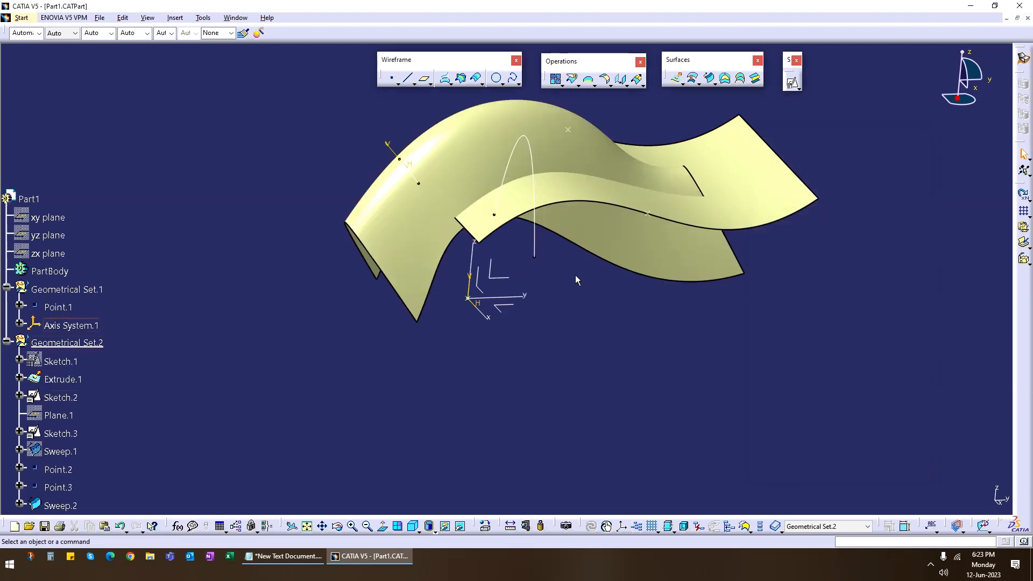
pyautogui.moveTo(581, 283); pyautogui.dragTo(395, 383, button='middle')
pyautogui.scroll(-3, 107, 425)
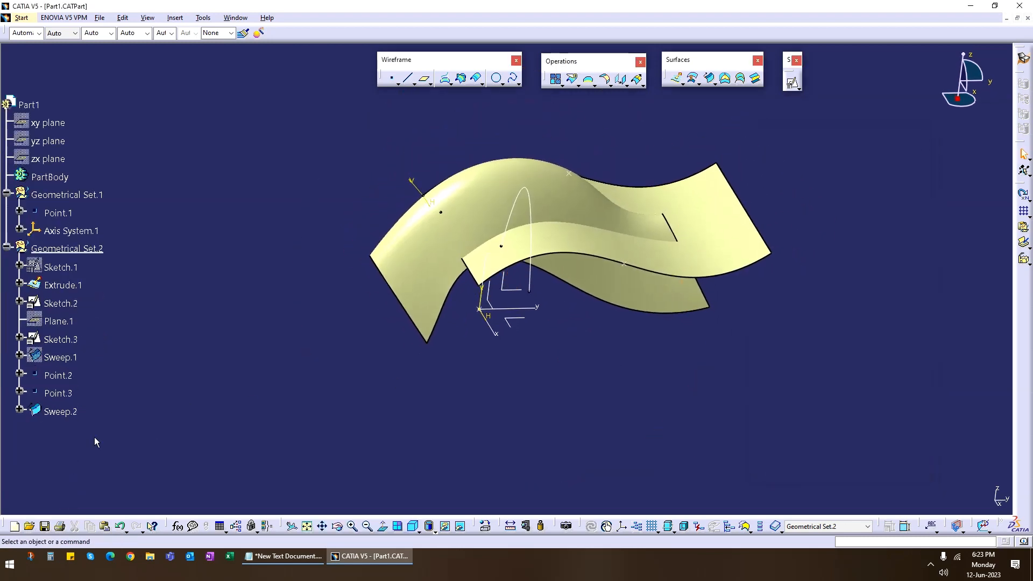
# Edit Sweep.2 to use the far curved Extrude.1 edge as its spine, and preview the surface
pyautogui.doubleClick(59, 411)
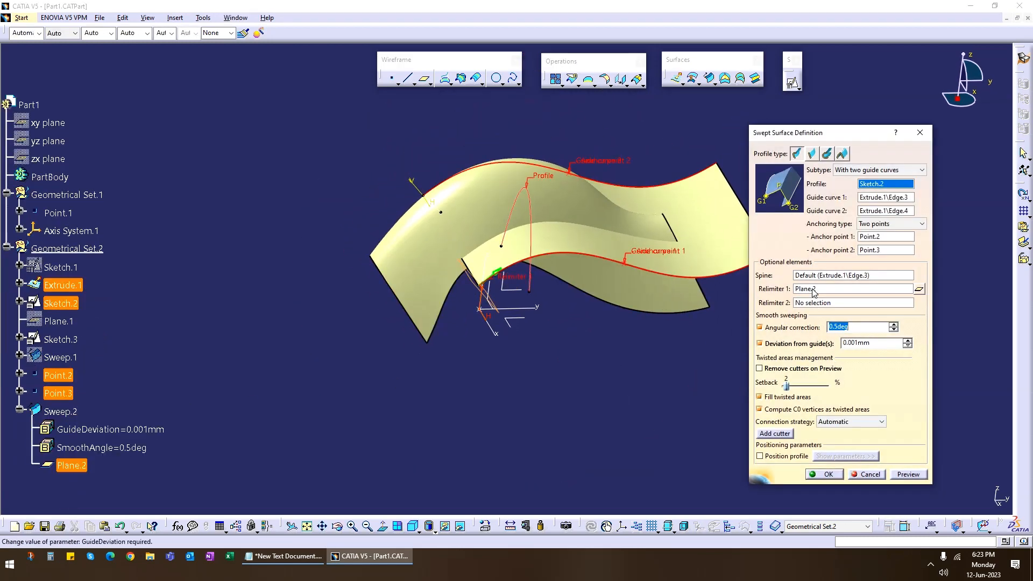
pyautogui.click(819, 294)
pyautogui.click(829, 276)
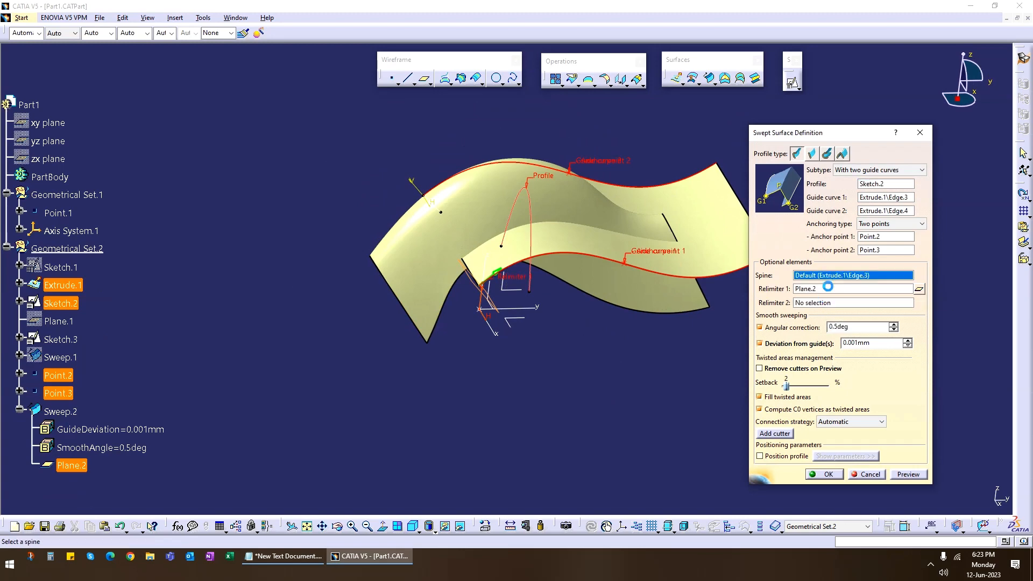
pyautogui.moveTo(534, 315); pyautogui.dragTo(699, 347, button='middle')
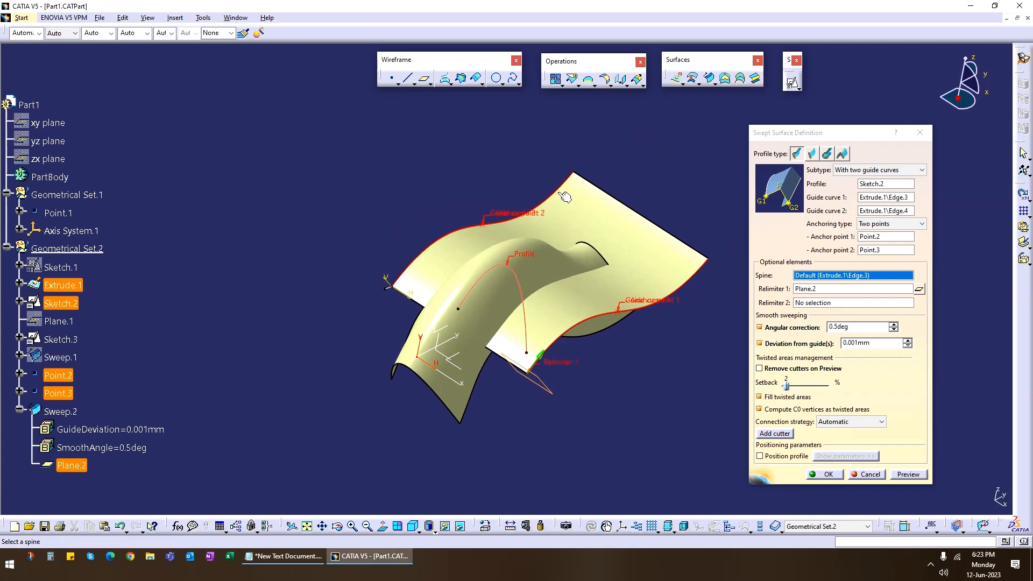
pyautogui.click(446, 248)
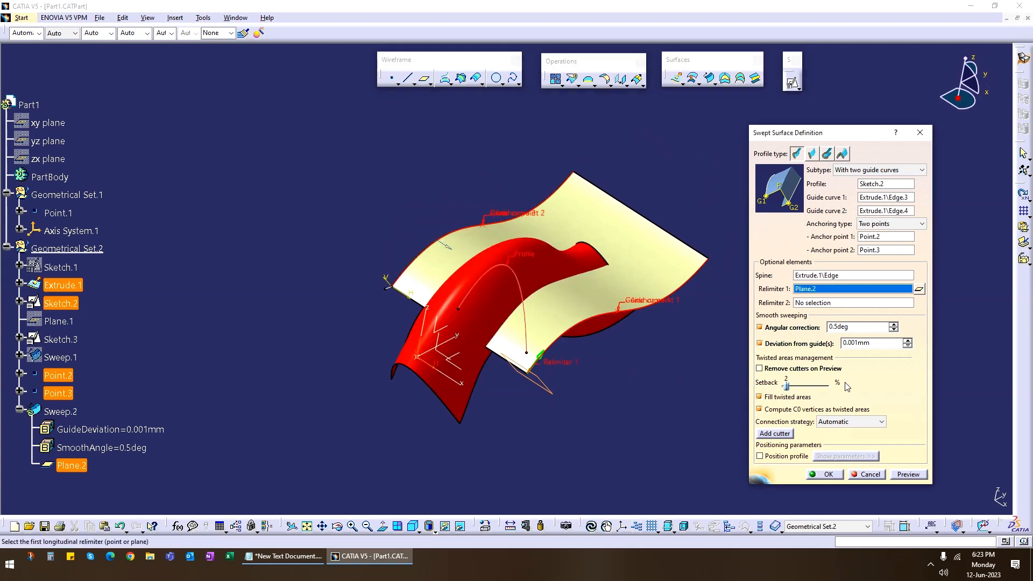
pyautogui.click(906, 474)
pyautogui.moveTo(543, 312); pyautogui.dragTo(684, 373, button='middle')
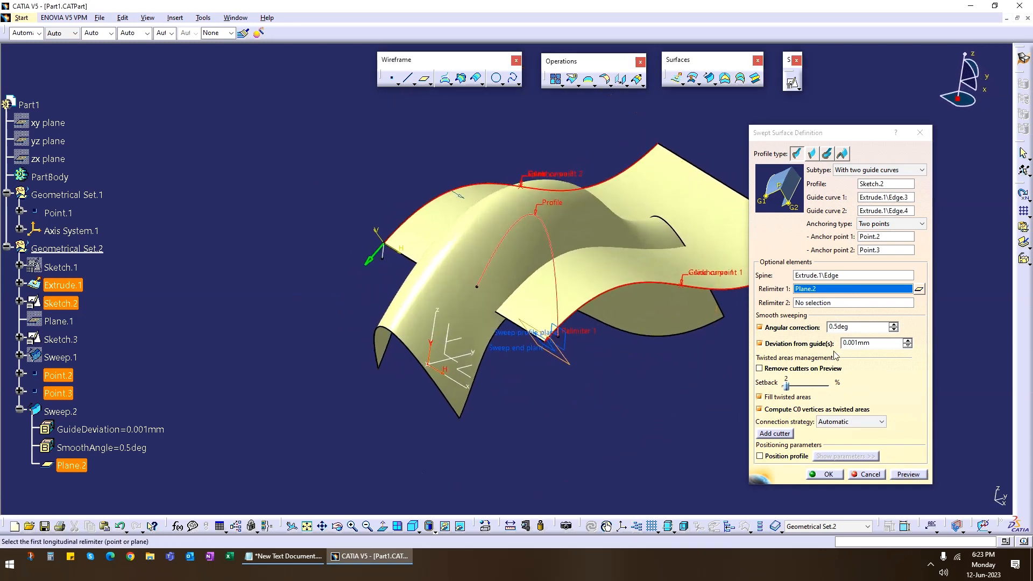
# Create a plane normal to the near curved Extrude.1 edge at its default middle point as relimiter 2
pyautogui.click(826, 304)
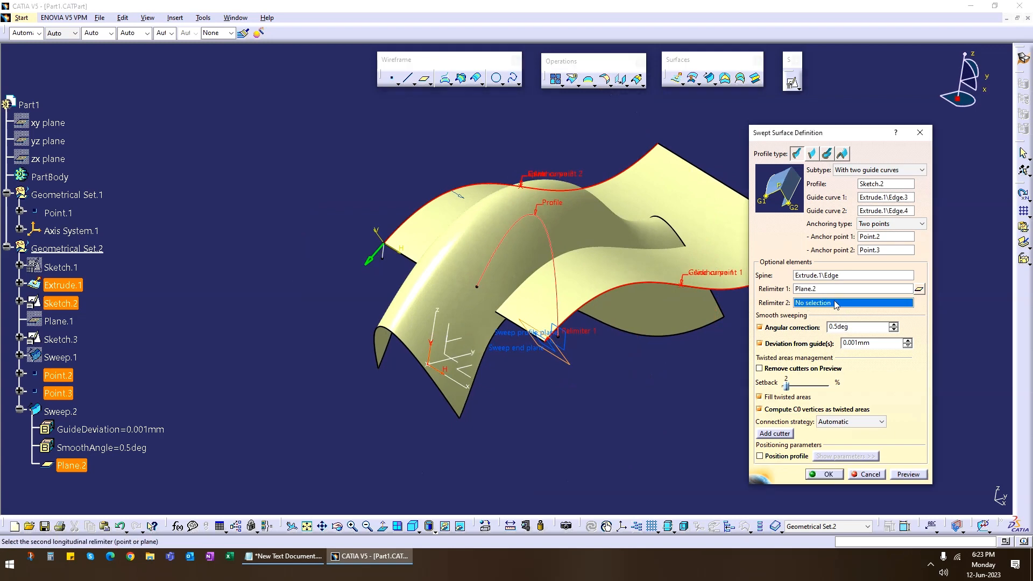
pyautogui.rightClick(834, 306)
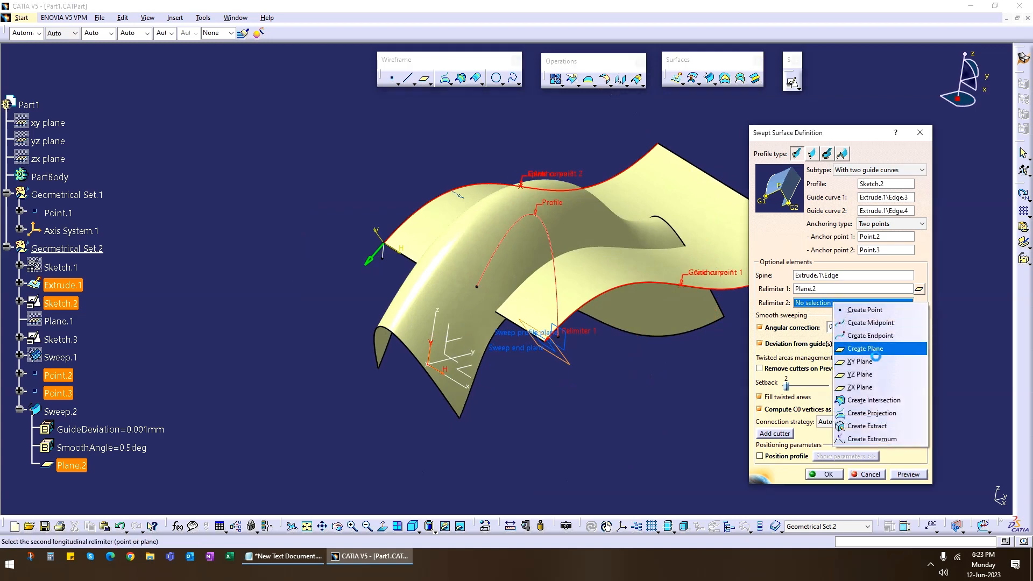
pyautogui.click(871, 349)
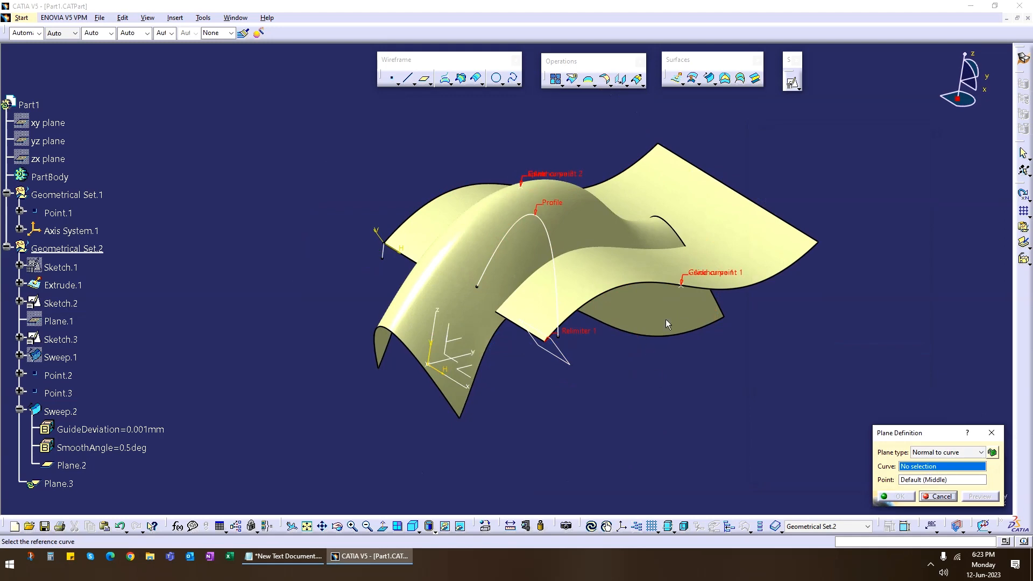
pyautogui.scroll(3, 666, 323)
pyautogui.click(622, 329)
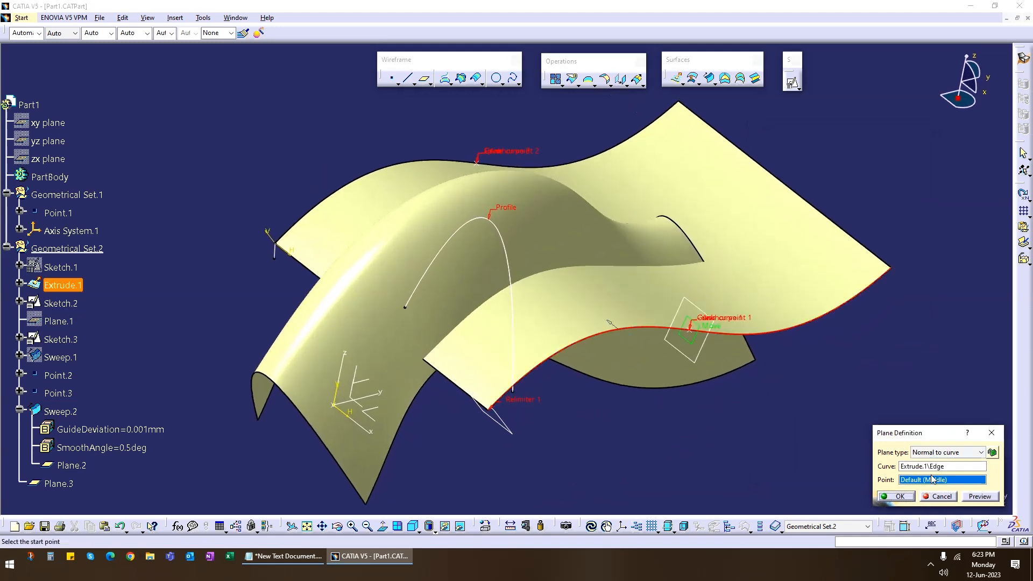
pyautogui.click(897, 497)
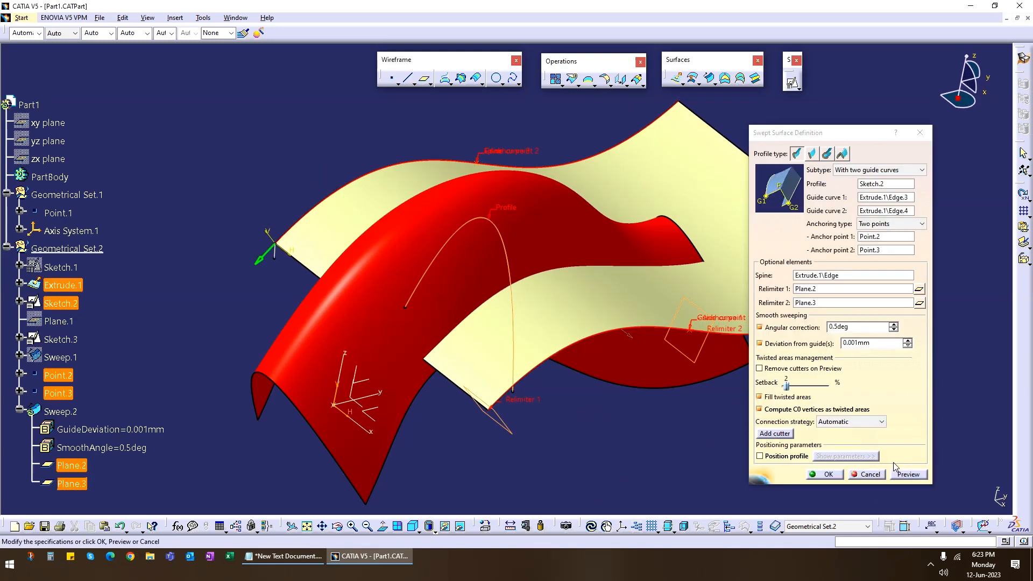
# Preview and accept the sweep limited by Plane.2 and Plane.3, and inspect the shortened surface from both sides
pyautogui.click(908, 474)
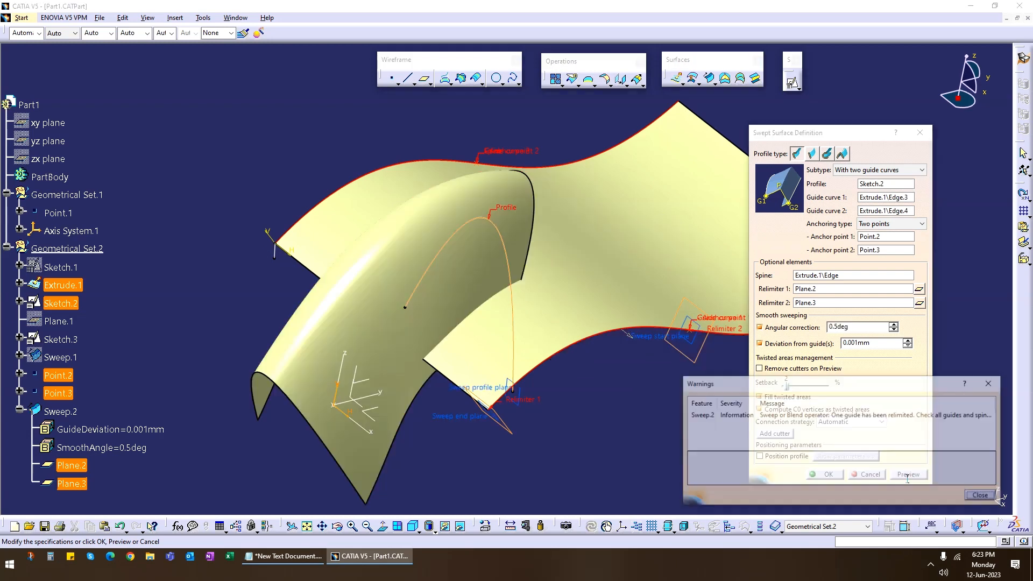
pyautogui.moveTo(484, 344); pyautogui.dragTo(464, 360, button='middle')
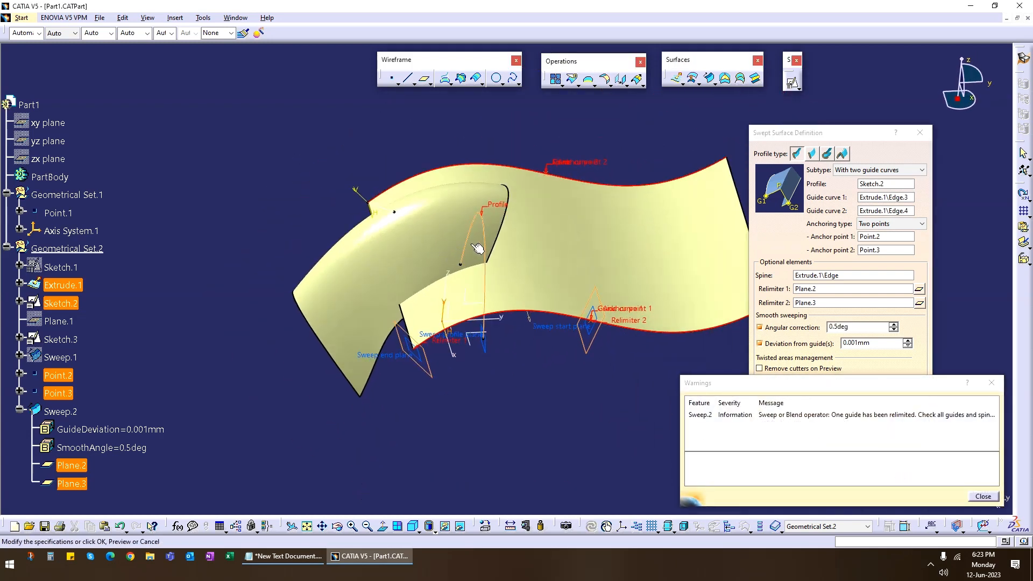
pyautogui.click(974, 496)
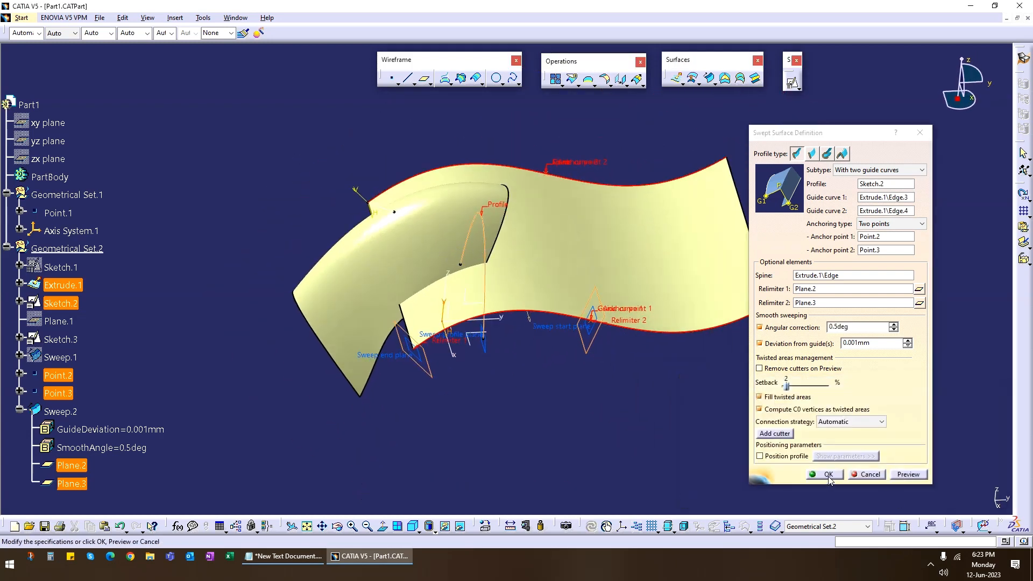
pyautogui.click(828, 476)
pyautogui.moveTo(547, 348); pyautogui.dragTo(587, 347, button='middle')
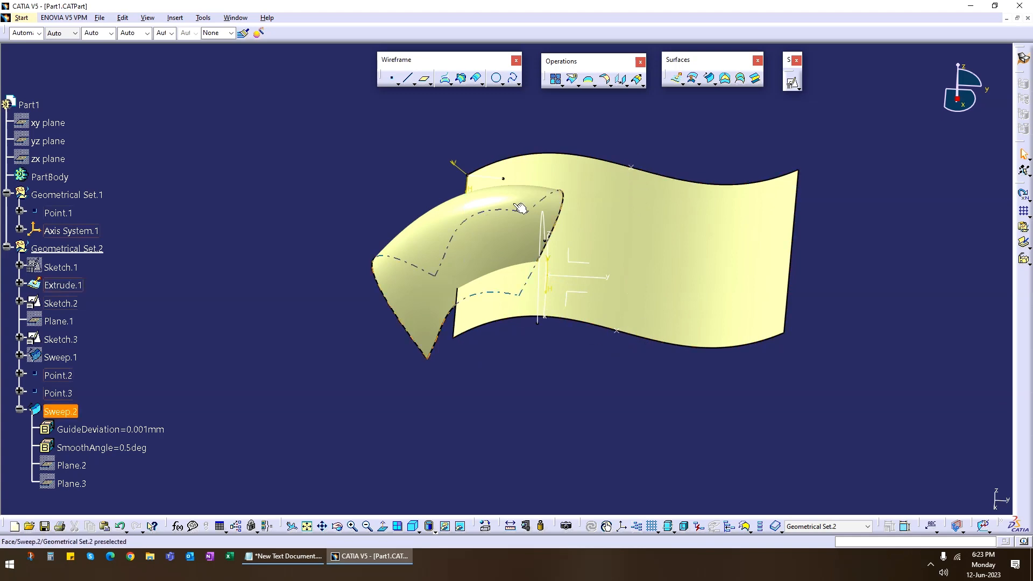
pyautogui.moveTo(519, 342); pyautogui.dragTo(462, 331, button='middle')
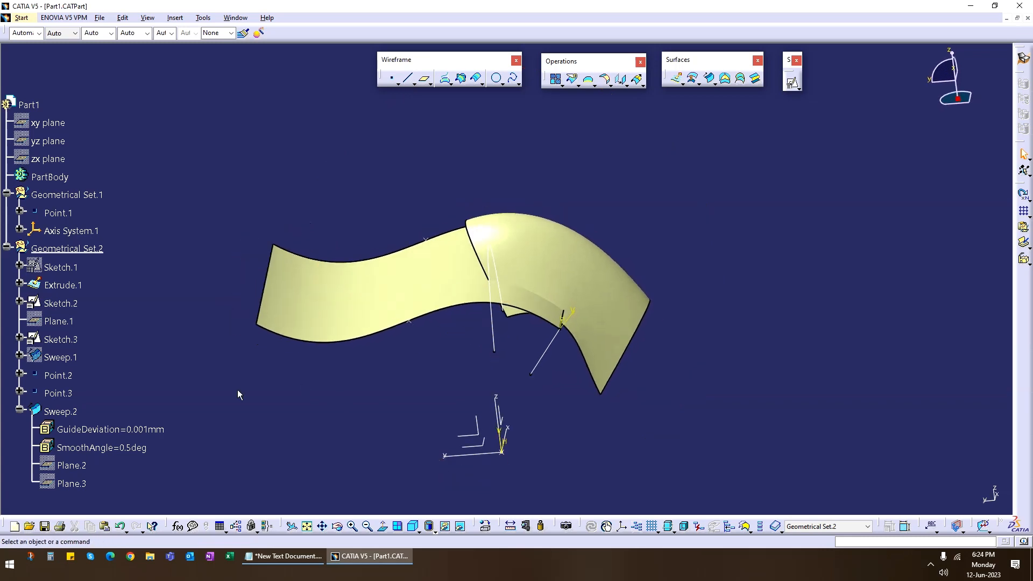
# Reopen Sweep.2 to review its relimiters and the plane type of Plane.2, and leave the sweep definition unmodified
pyautogui.doubleClick(61, 412)
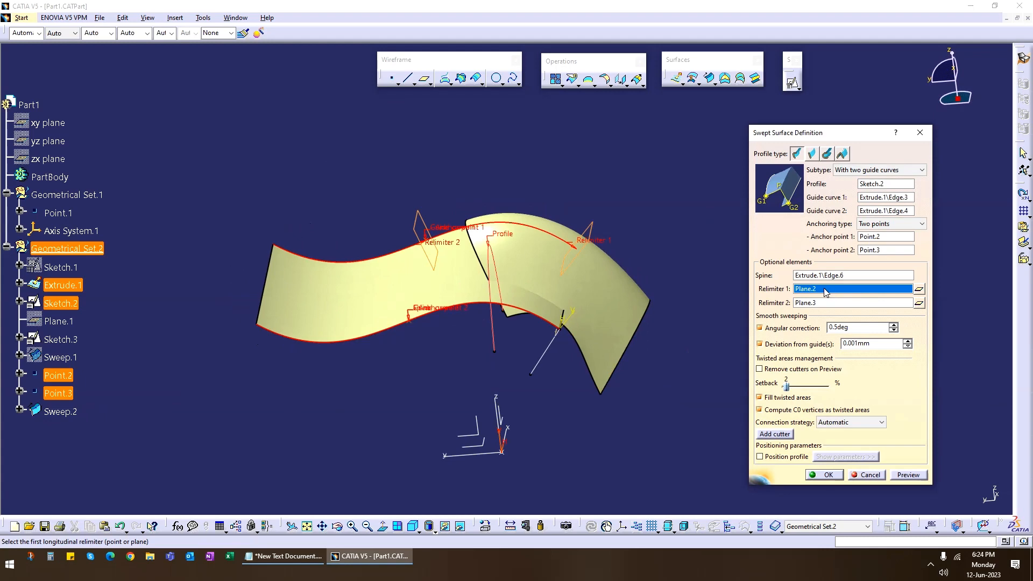
pyautogui.click(837, 302)
pyautogui.click(917, 289)
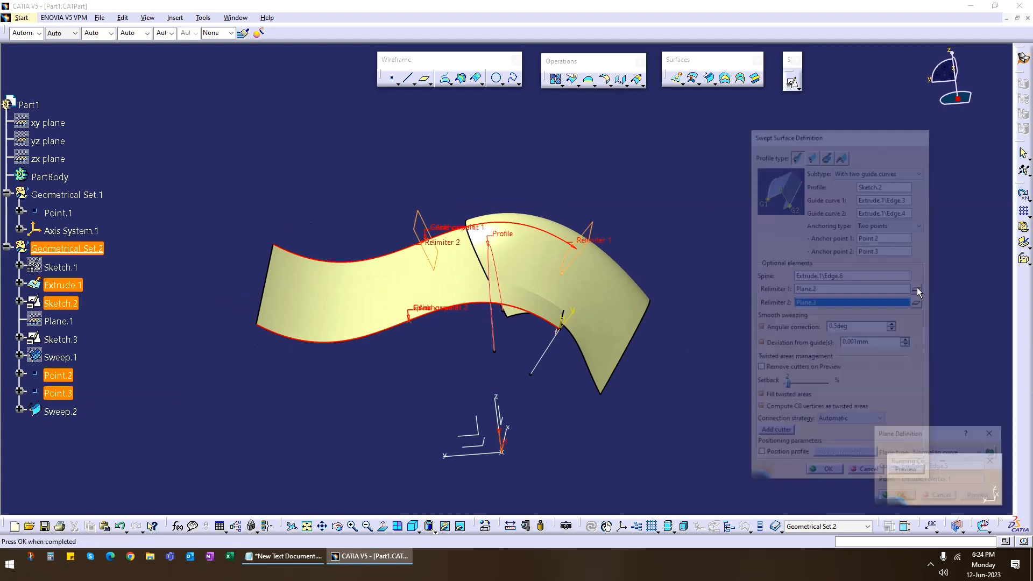
pyautogui.click(981, 451)
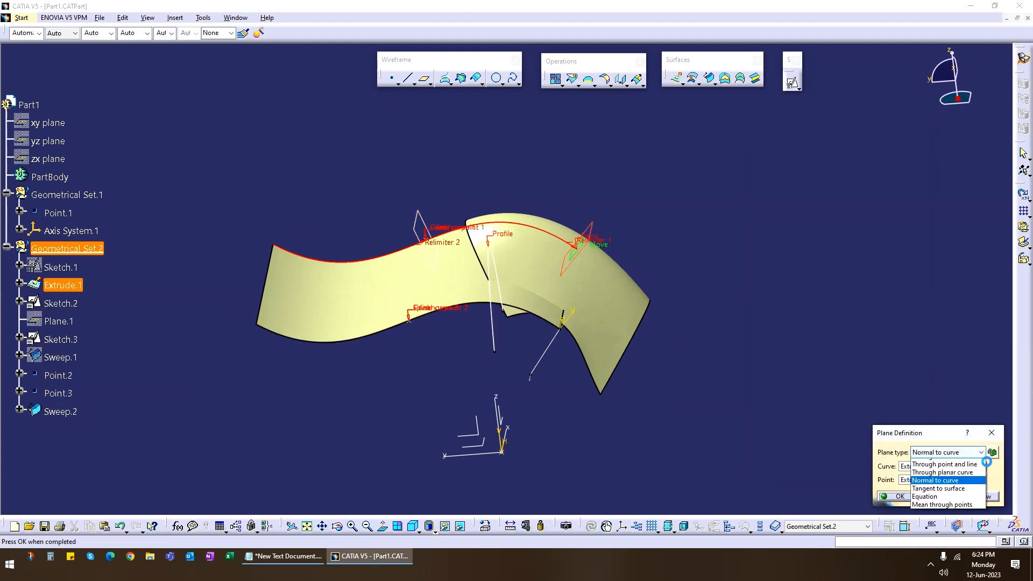
pyautogui.click(981, 452)
pyautogui.click(886, 496)
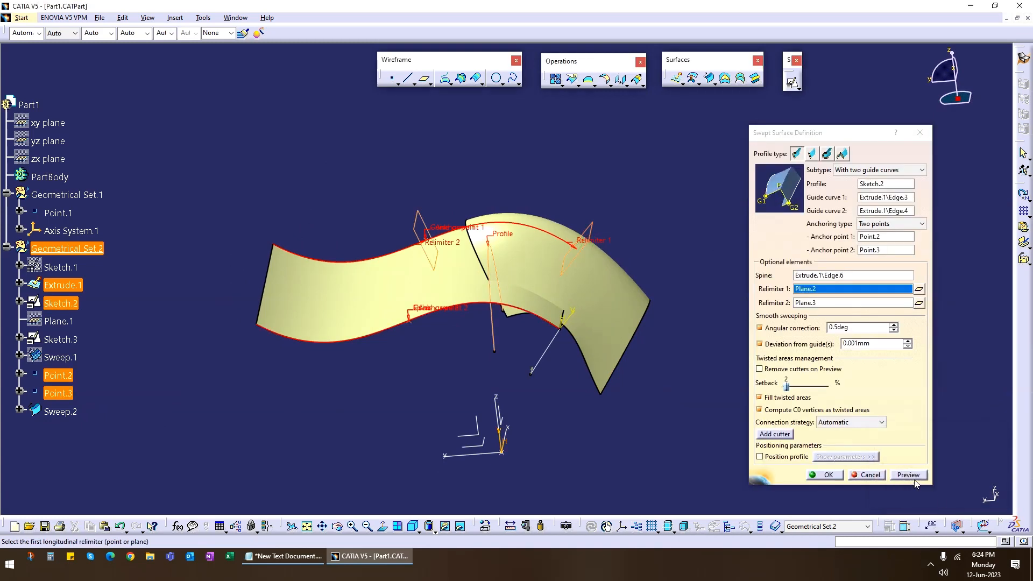
pyautogui.click(876, 476)
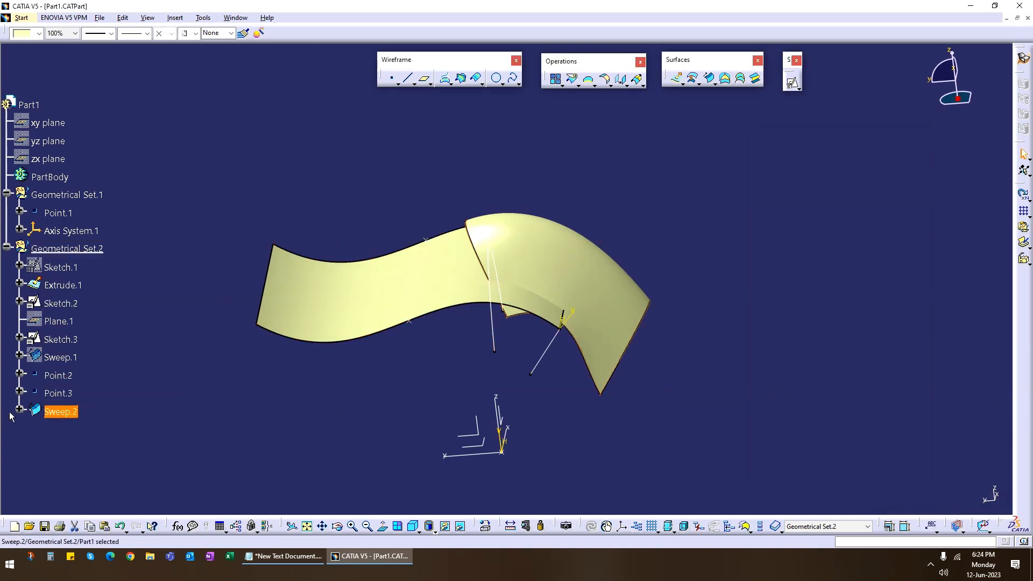
# Try to delete the relimiter plane Plane.3 from under Sweep.2
pyautogui.click(20, 409)
pyautogui.click(76, 483)
pyautogui.press('Delete')
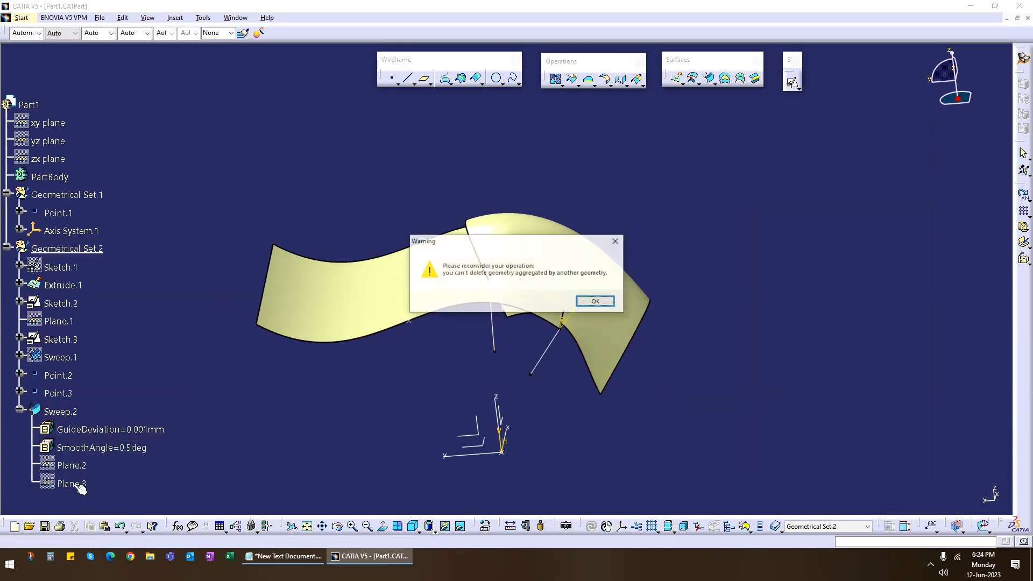
pyautogui.click(595, 301)
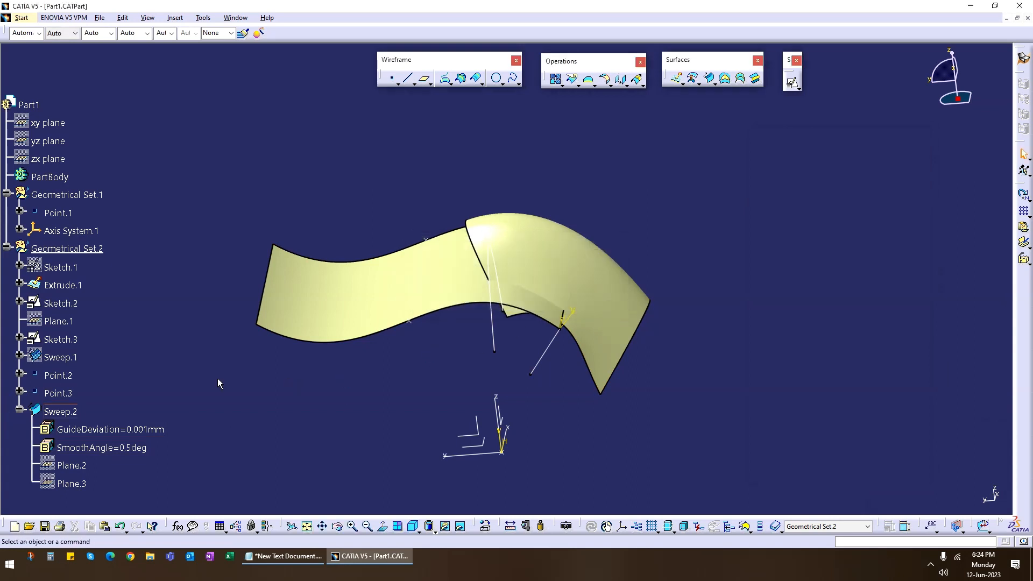
# Delete Sweep.2 together with its aggregated elements
pyautogui.click(65, 415)
pyautogui.press('Delete')
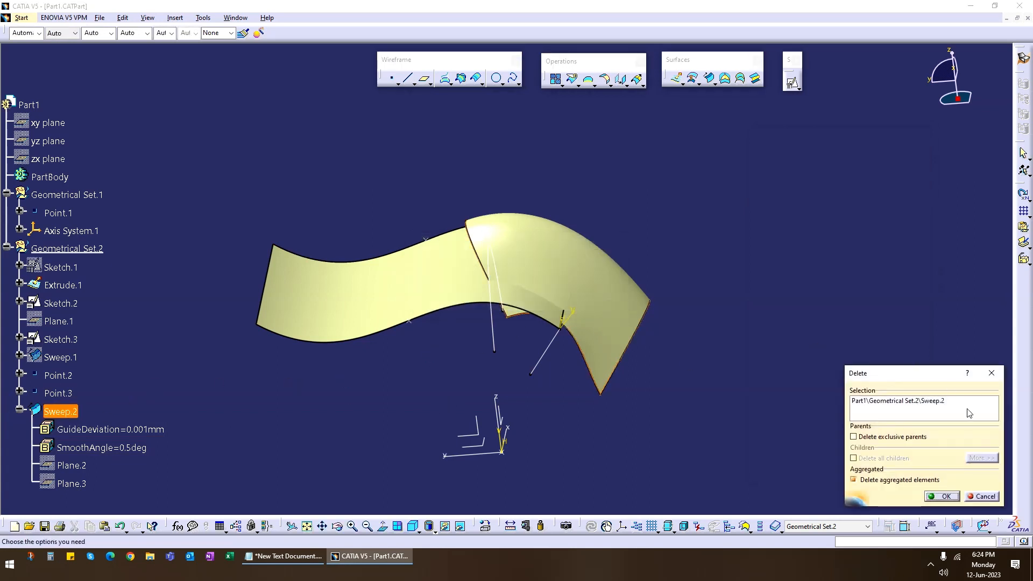
pyautogui.click(945, 495)
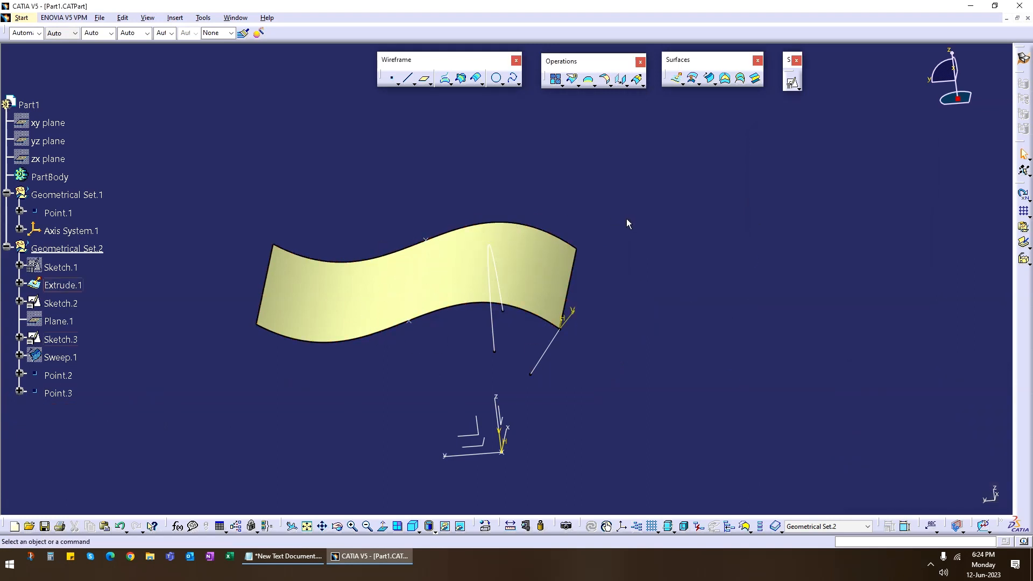
# Start an explicit sweep with pulling direction, using Sketch.3 as profile and the near curved edge of Extrude.1 as guide curve
pyautogui.moveTo(680, 314); pyautogui.dragTo(645, 325, button='middle')
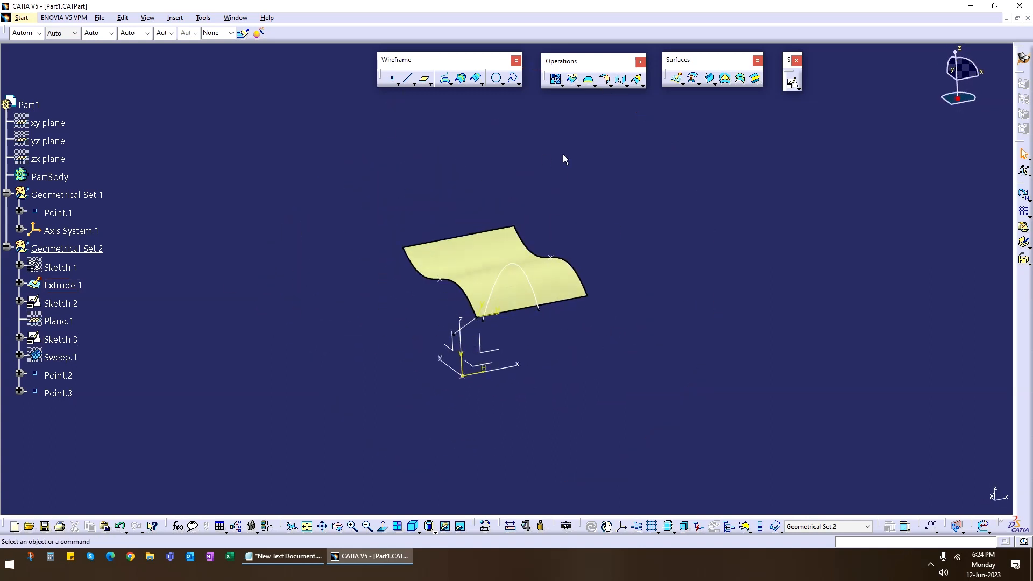
pyautogui.moveTo(517, 299)
pyautogui.mouseDown(button='middle')
pyautogui.moveTo(564, 316)
pyautogui.moveTo(529, 285)
pyautogui.mouseUp(button='middle')
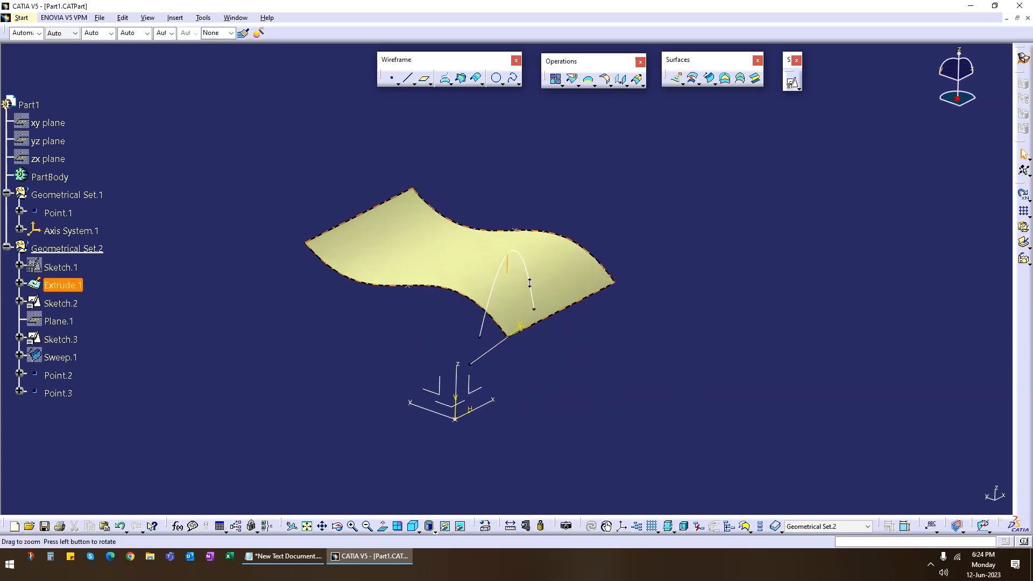
pyautogui.click(710, 78)
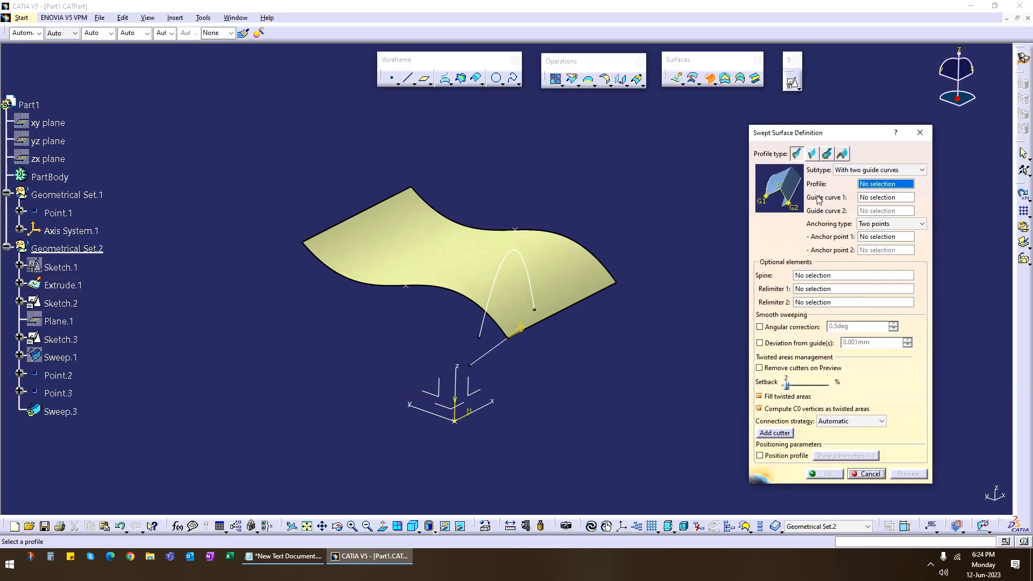
pyautogui.click(882, 170)
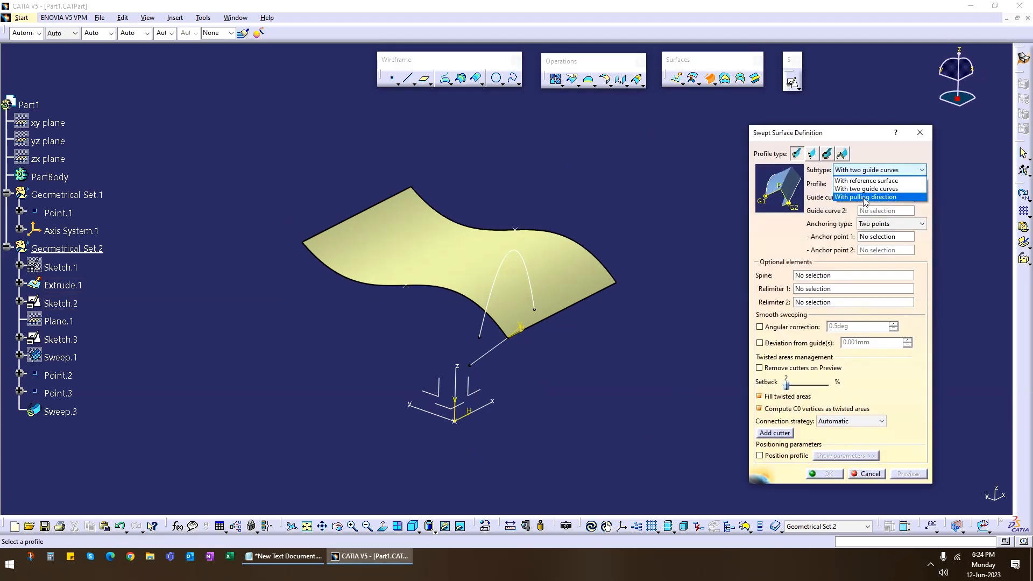
pyautogui.click(880, 198)
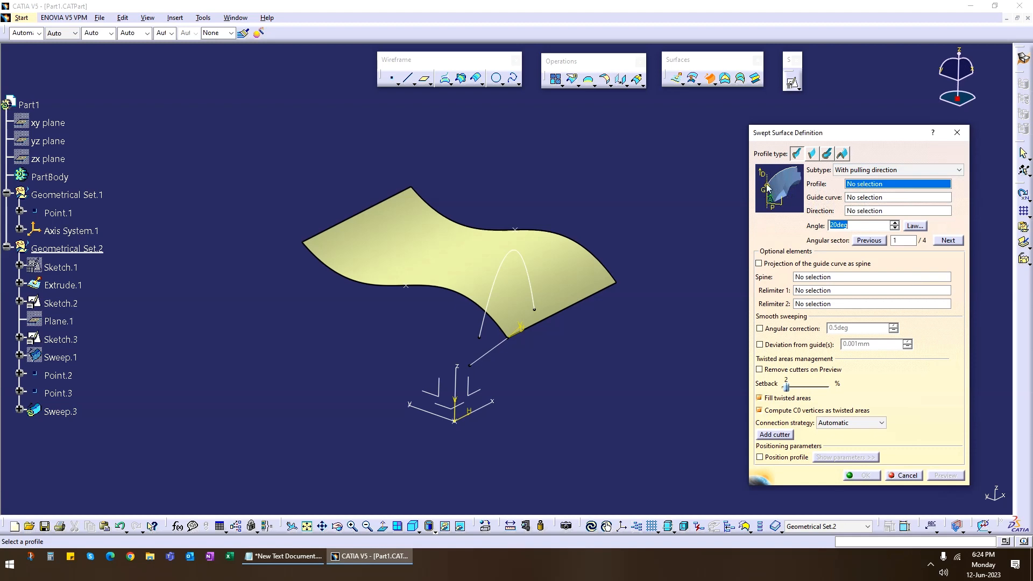
pyautogui.click(874, 184)
pyautogui.moveTo(582, 374); pyautogui.dragTo(528, 358, button='middle')
pyautogui.click(492, 336)
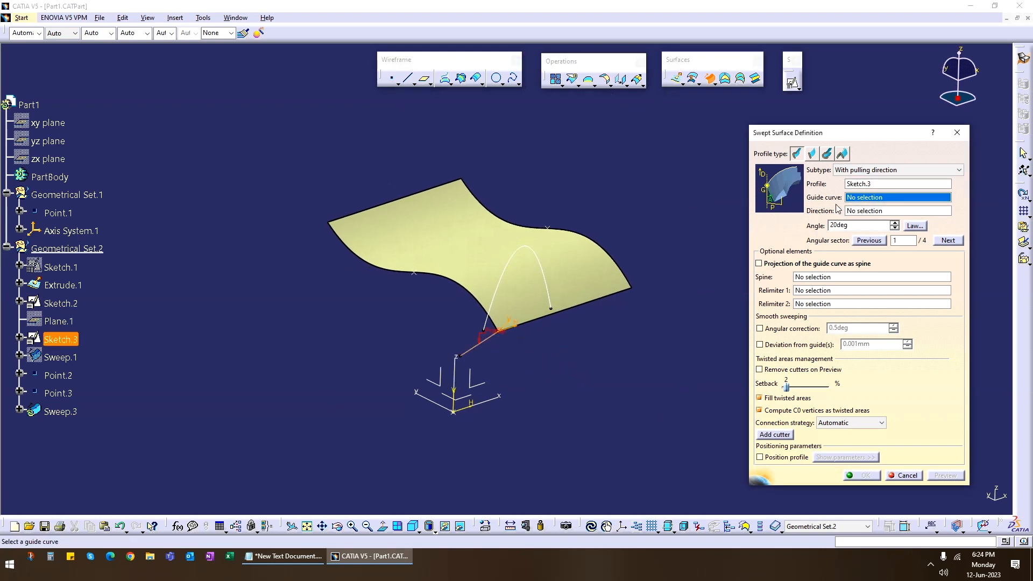
pyautogui.click(450, 285)
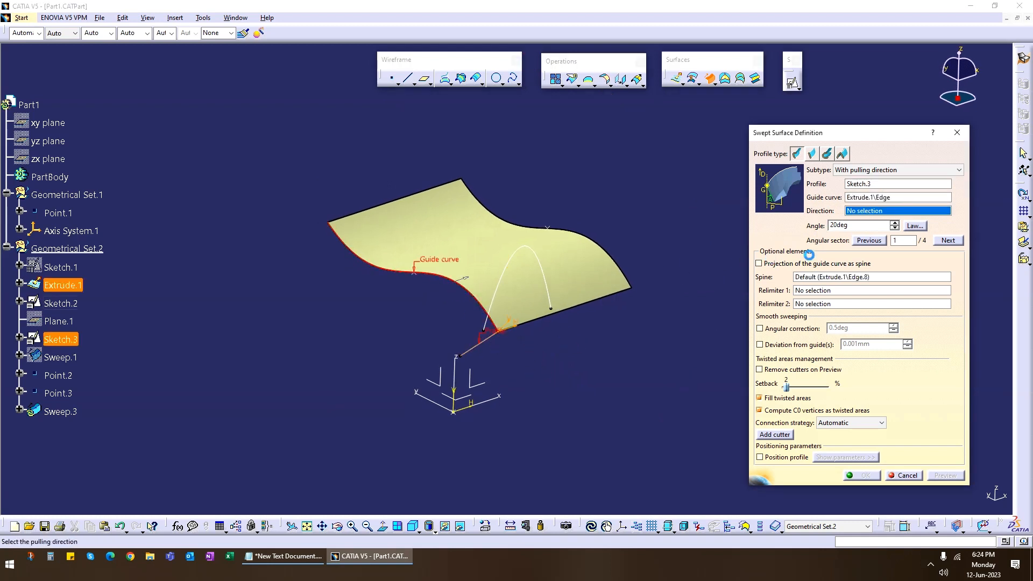
# Set the Z axis of Axis System.1 as the pulling direction and preview the sweep at the default 20 degree angle
pyautogui.click(458, 373)
pyautogui.moveTo(510, 404); pyautogui.dragTo(418, 372, button='middle')
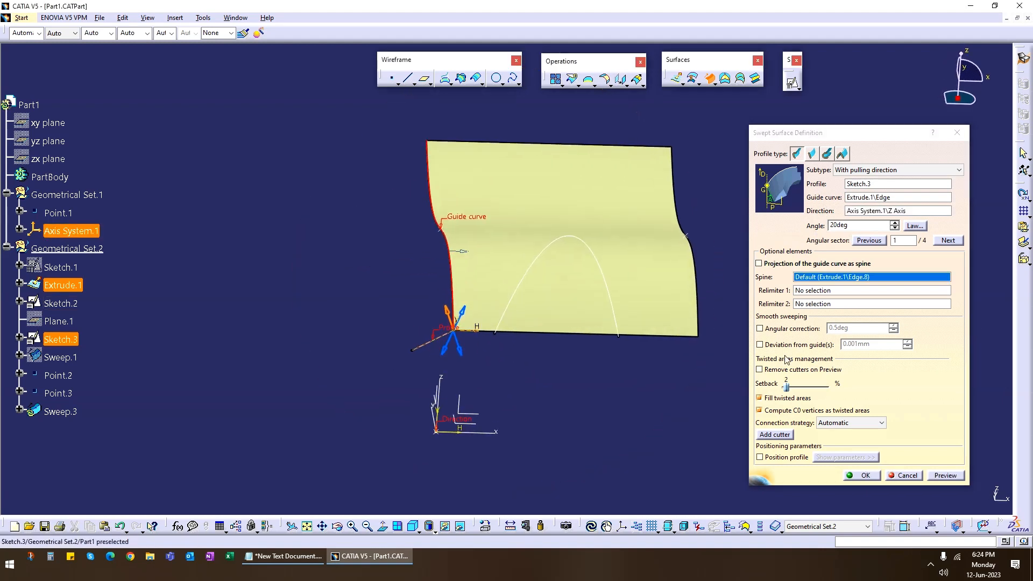
pyautogui.click(945, 476)
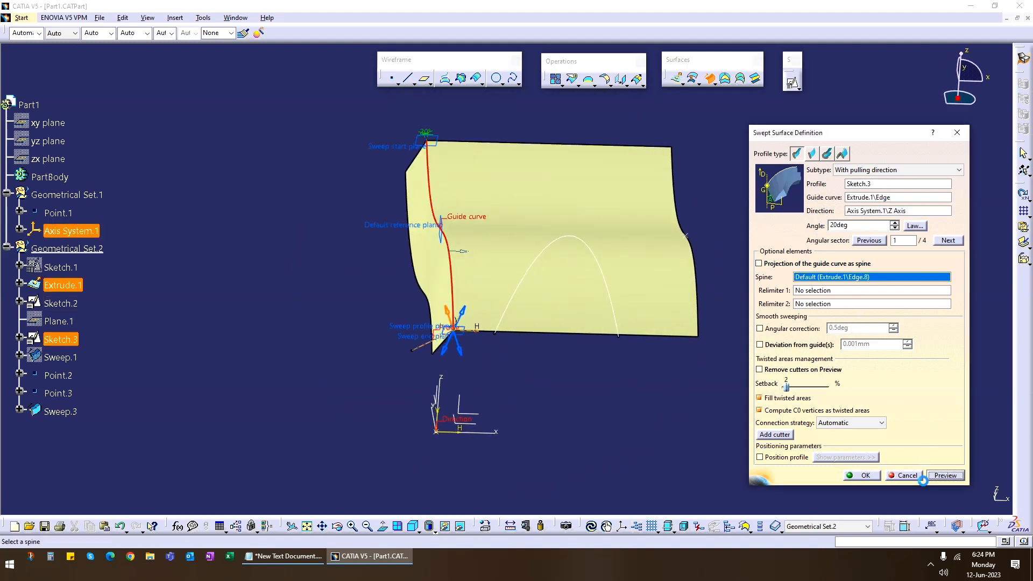
pyautogui.moveTo(560, 307); pyautogui.dragTo(552, 395, button='middle')
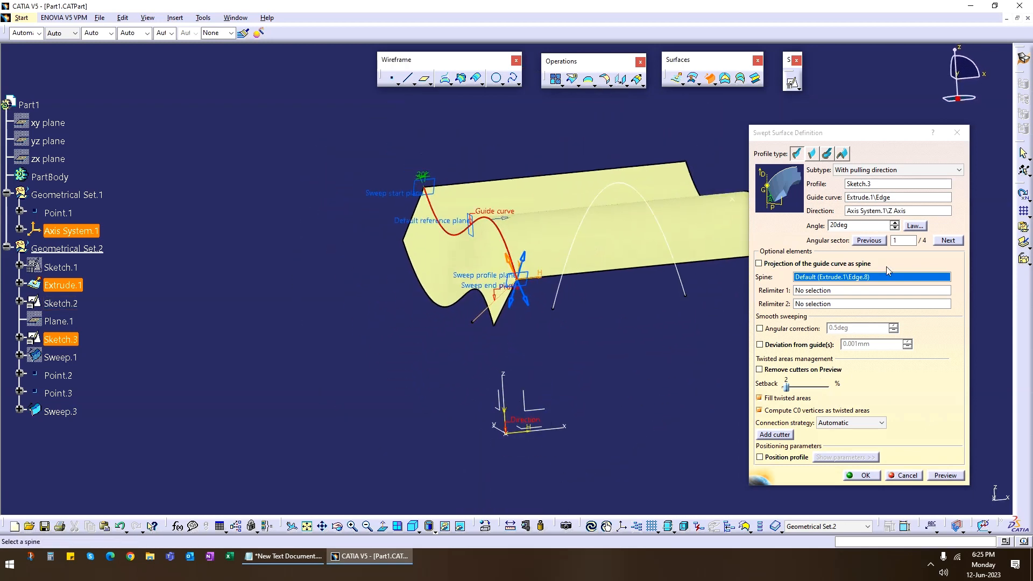
# Switch the subtype to reference surface and back to pulling direction, reselect the Z axis as direction, and preview the sweep
pyautogui.click(870, 170)
pyautogui.click(866, 180)
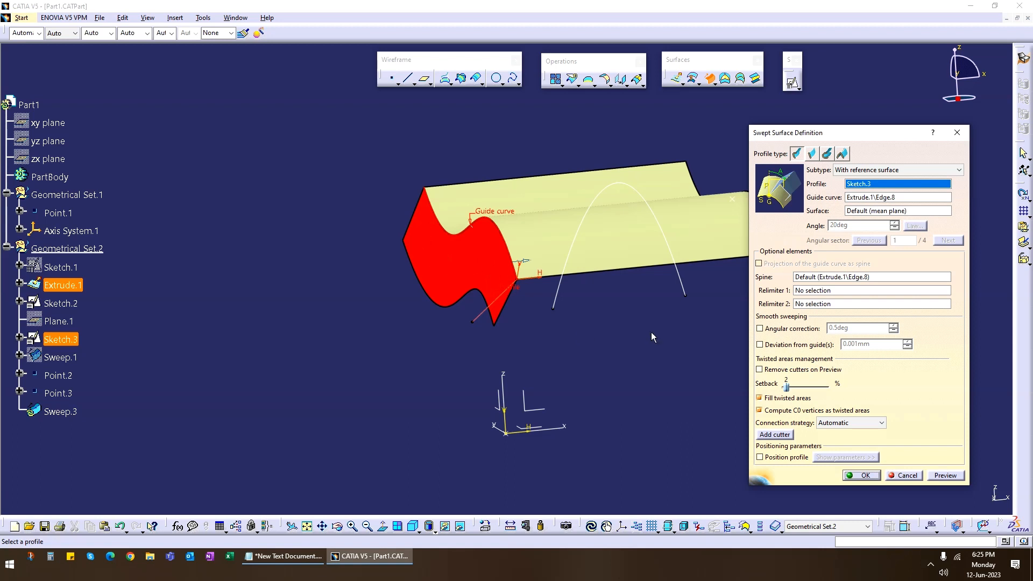
pyautogui.click(867, 170)
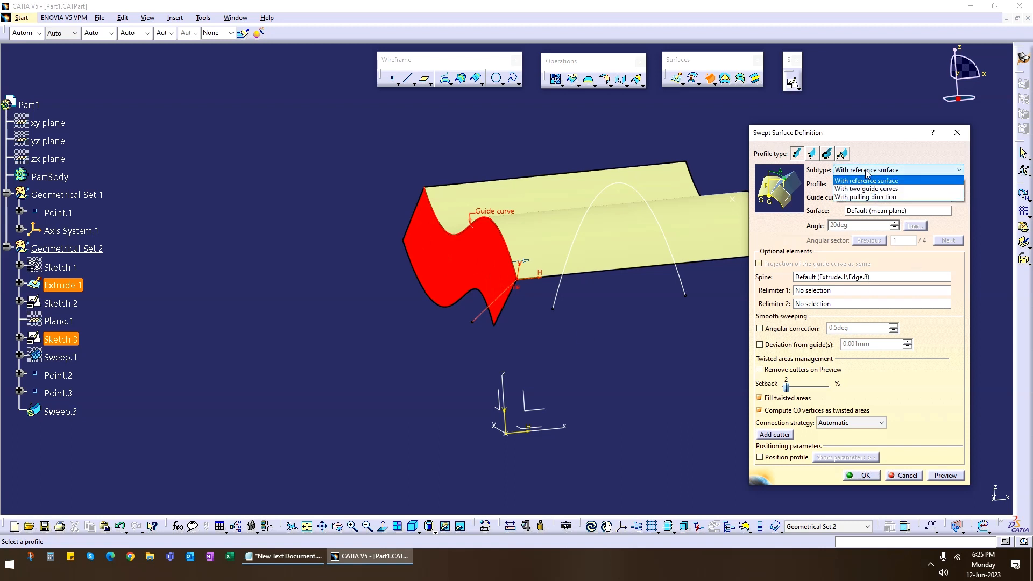
pyautogui.click(880, 197)
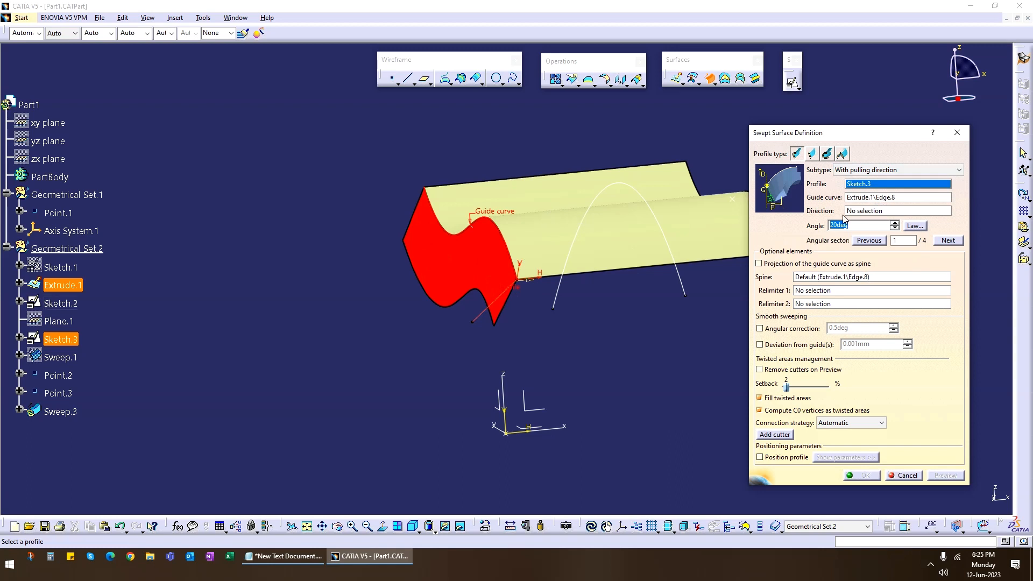
pyautogui.click(861, 211)
pyautogui.click(503, 396)
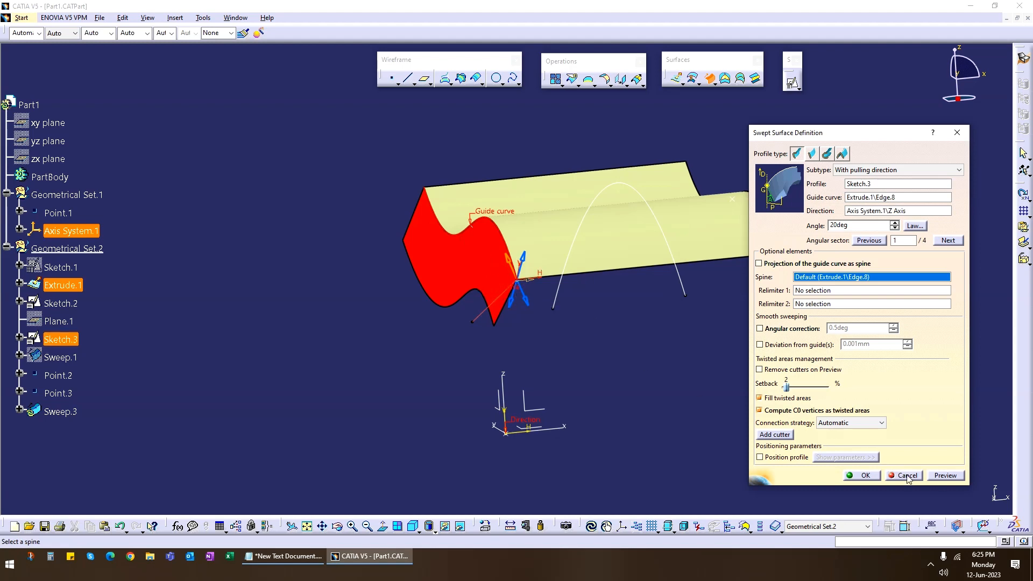
pyautogui.click(945, 476)
# Step through angular sectors 2, 3 and 4 of the pulling-direction sweep, previewing the surface for each one
pyautogui.moveTo(598, 359); pyautogui.dragTo(480, 302, button='middle')
pyautogui.click(947, 239)
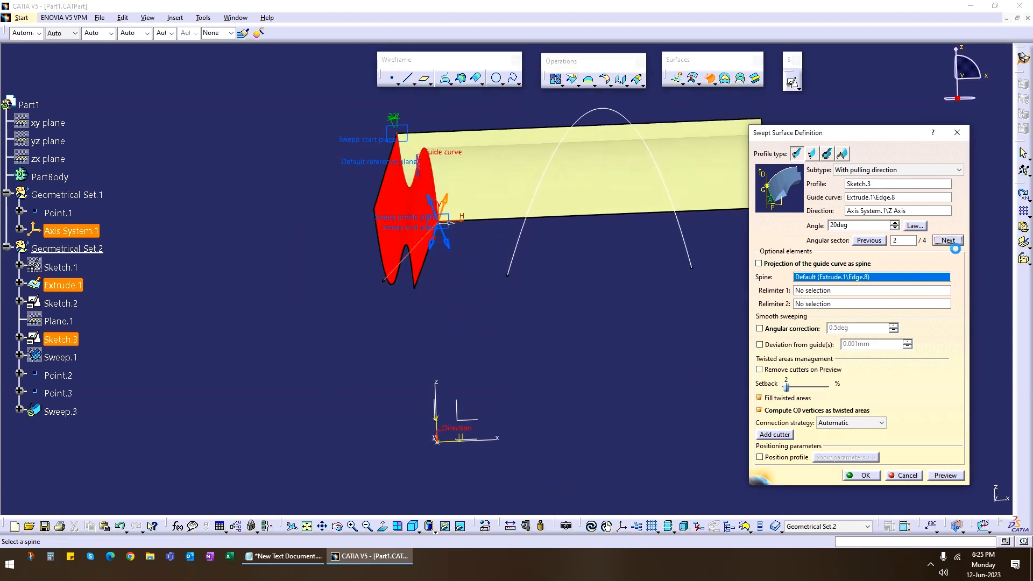
pyautogui.click(945, 475)
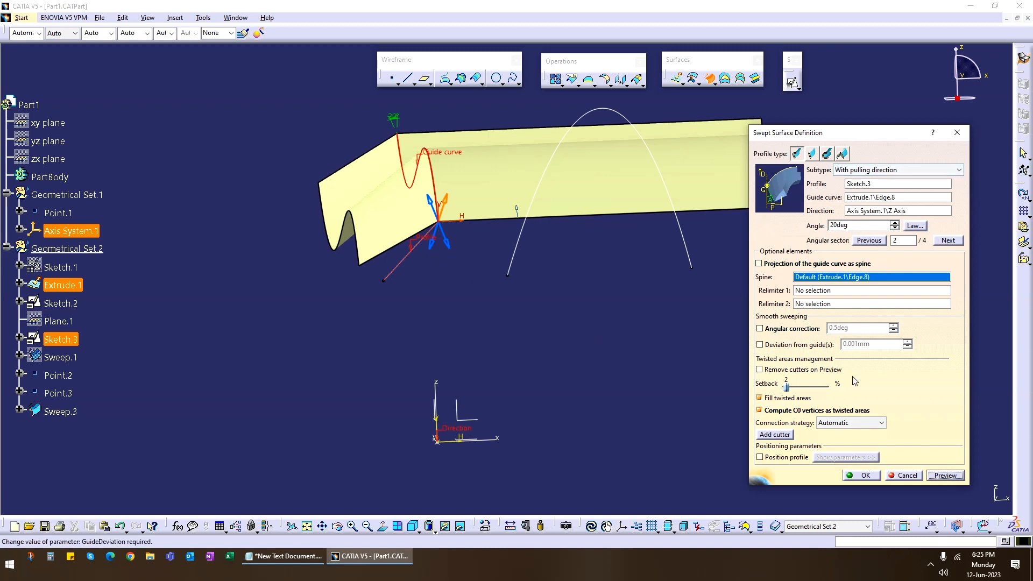
pyautogui.click(948, 241)
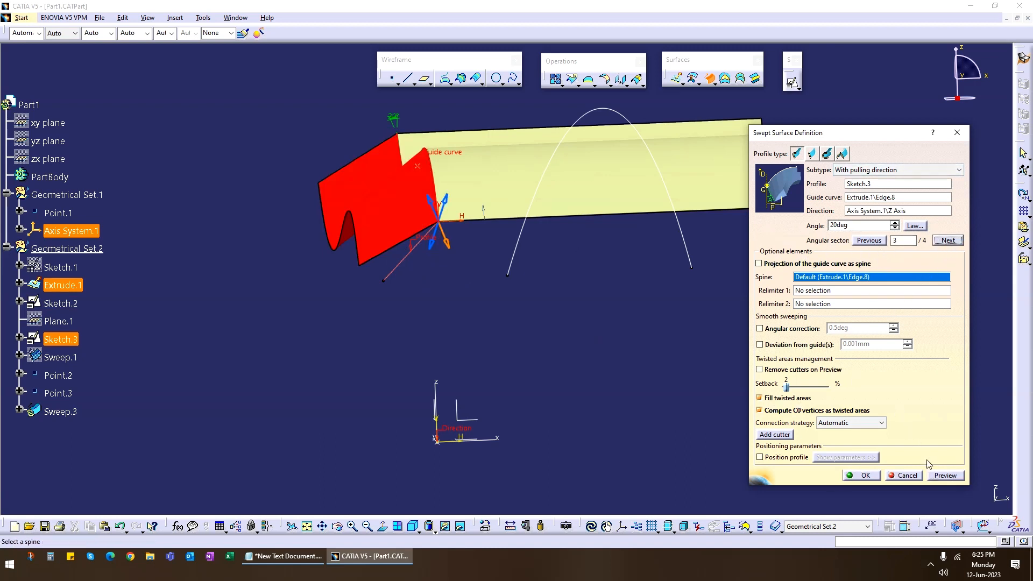
pyautogui.click(945, 476)
pyautogui.moveTo(358, 155)
pyautogui.mouseDown(button='middle')
pyautogui.moveTo(487, 294)
pyautogui.moveTo(475, 300)
pyautogui.moveTo(474, 232)
pyautogui.moveTo(530, 290)
pyautogui.mouseUp(button='middle')
pyautogui.click(947, 242)
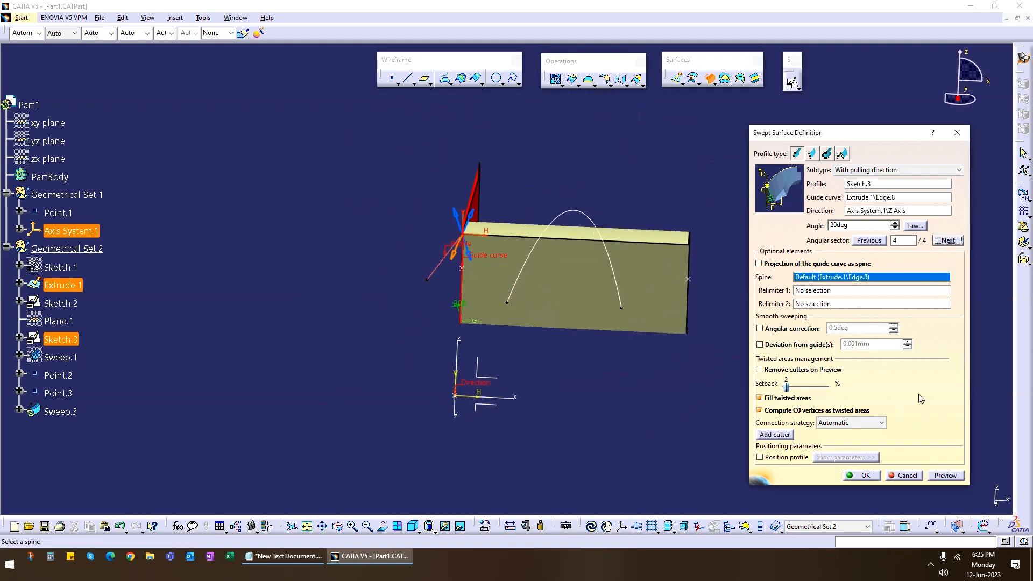
pyautogui.click(945, 476)
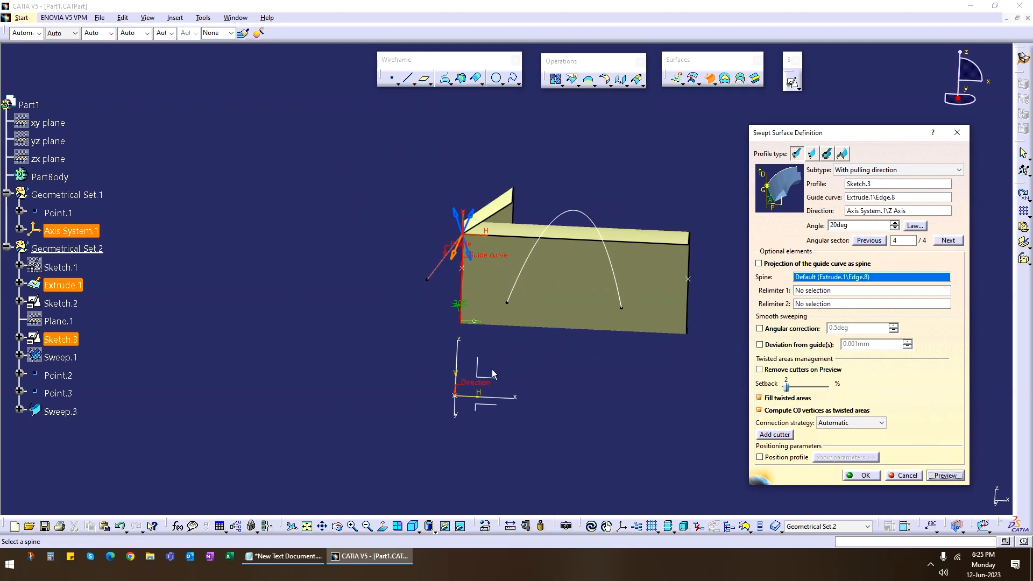
# Set the sweep angle to 80 degrees, preview it, and inspect the inclined surface from the front
pyautogui.moveTo(491, 371); pyautogui.dragTo(505, 376, button='middle')
pyautogui.moveTo(883, 226); pyautogui.dragTo(791, 231)
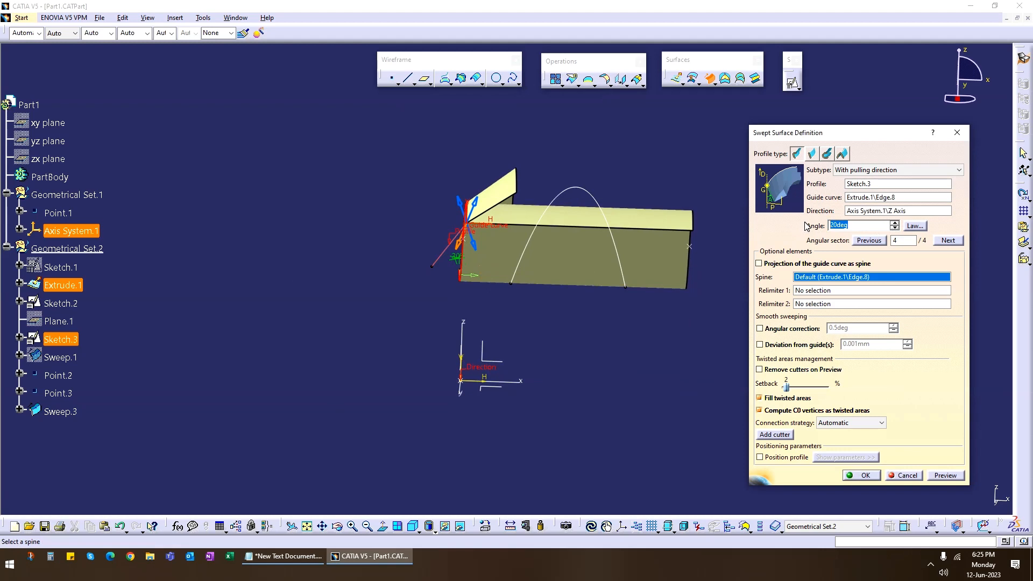
pyautogui.write('80')
pyautogui.click(955, 475)
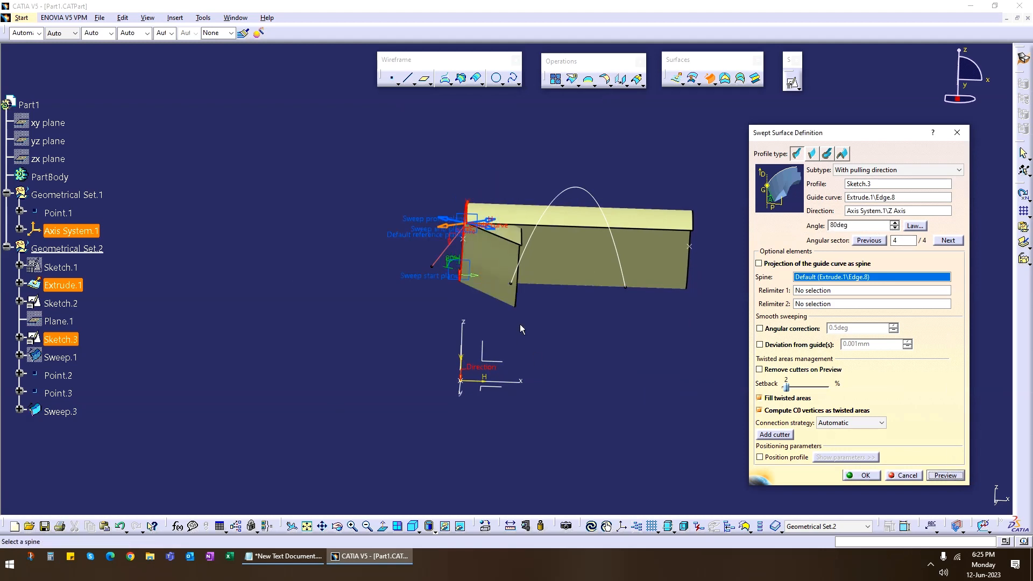
pyautogui.moveTo(519, 323); pyautogui.dragTo(481, 337, button='middle')
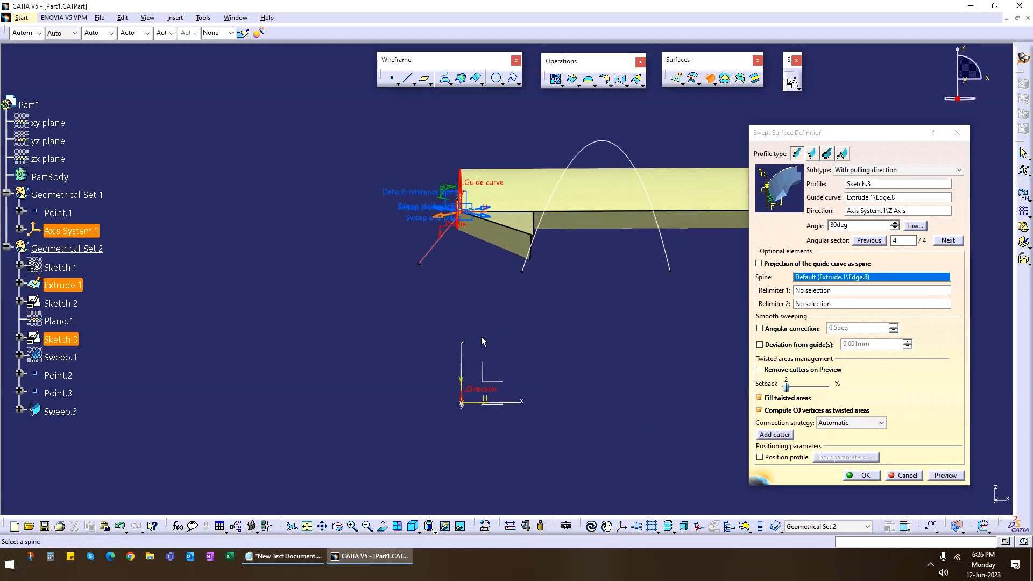
# Choose angular sector 1 directly on the model, preview the result, and discard the pulling-direction sweep
pyautogui.click(445, 211)
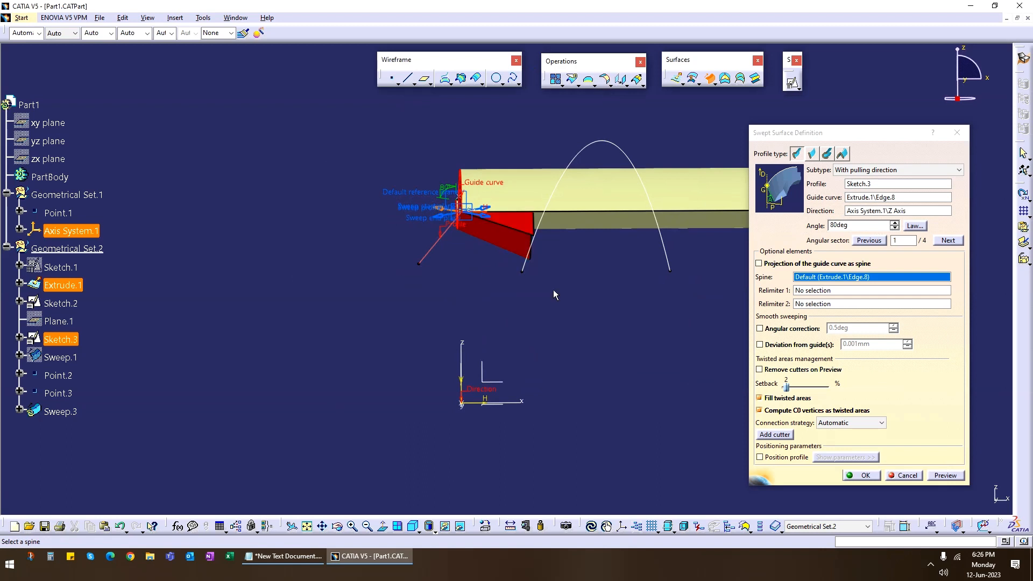
pyautogui.click(944, 475)
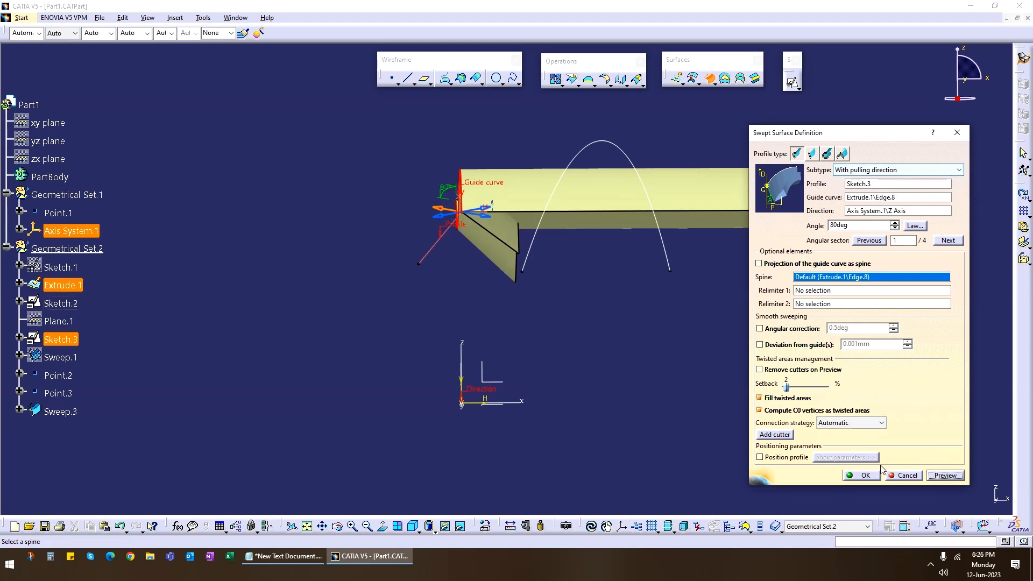
pyautogui.click(907, 475)
# Start a new sweep with the line profile type and the Two limits subtype
pyautogui.moveTo(583, 316)
pyautogui.mouseDown(button='middle')
pyautogui.moveTo(479, 307)
pyautogui.moveTo(588, 312)
pyautogui.mouseUp(button='middle')
pyautogui.click(709, 78)
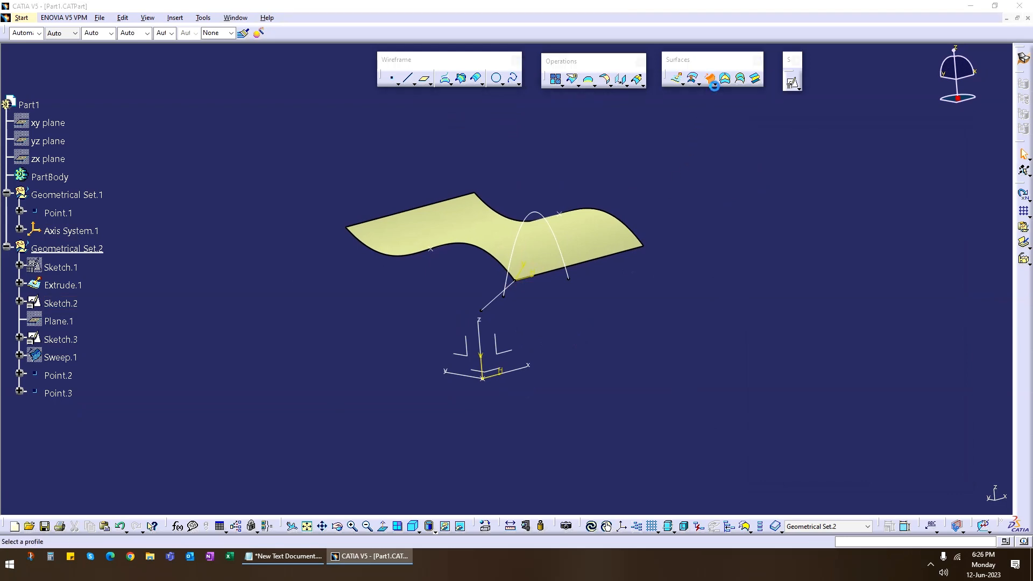
pyautogui.click(860, 169)
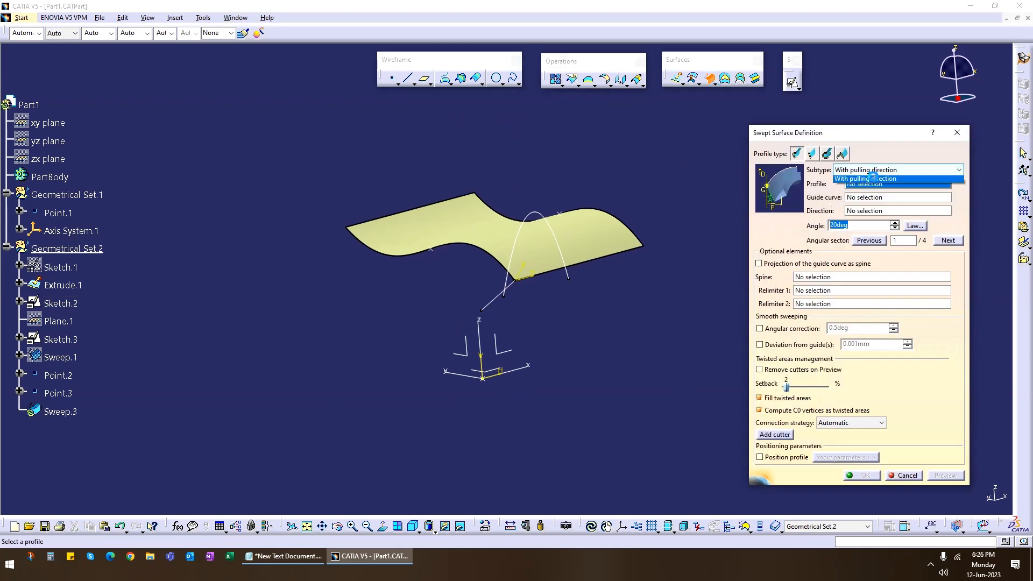
pyautogui.click(811, 156)
pyautogui.click(812, 157)
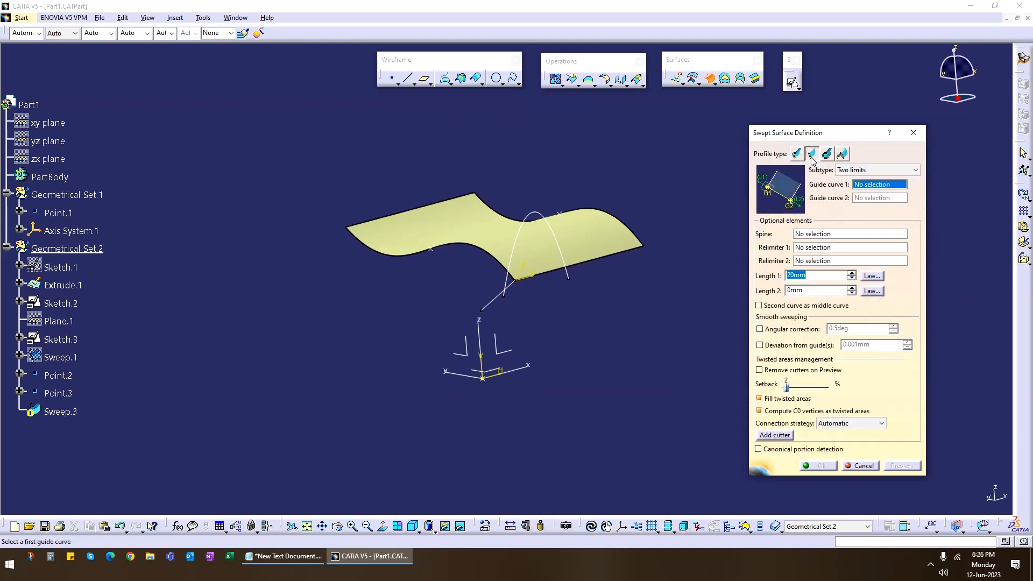
pyautogui.click(883, 171)
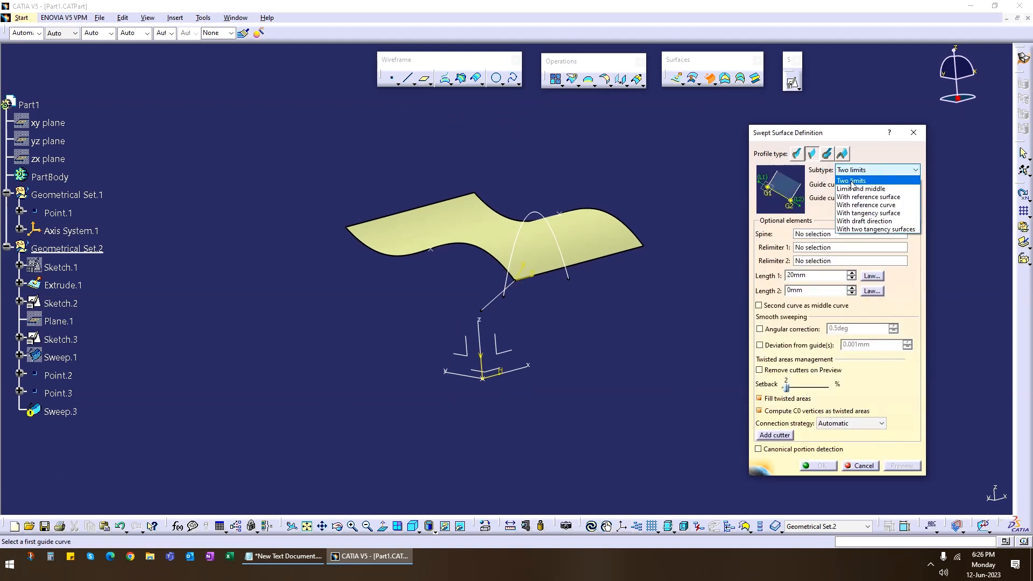
pyautogui.click(860, 180)
# Use the two opposite straight edges of Extrude.1 as guide curves 1 and 2, and preview the linear sweep
pyautogui.moveTo(618, 349); pyautogui.dragTo(539, 340, button='middle')
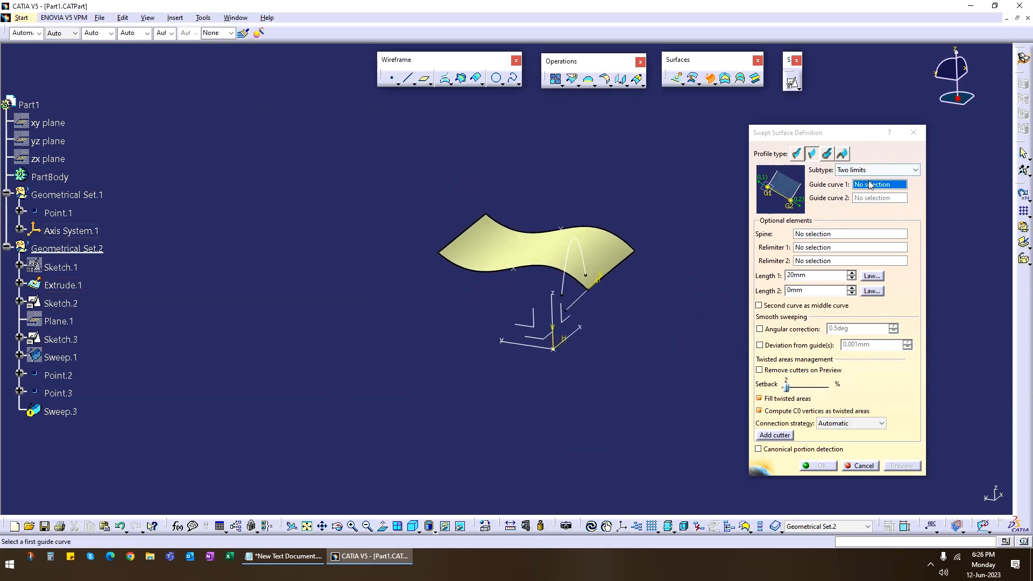
pyautogui.click(453, 237)
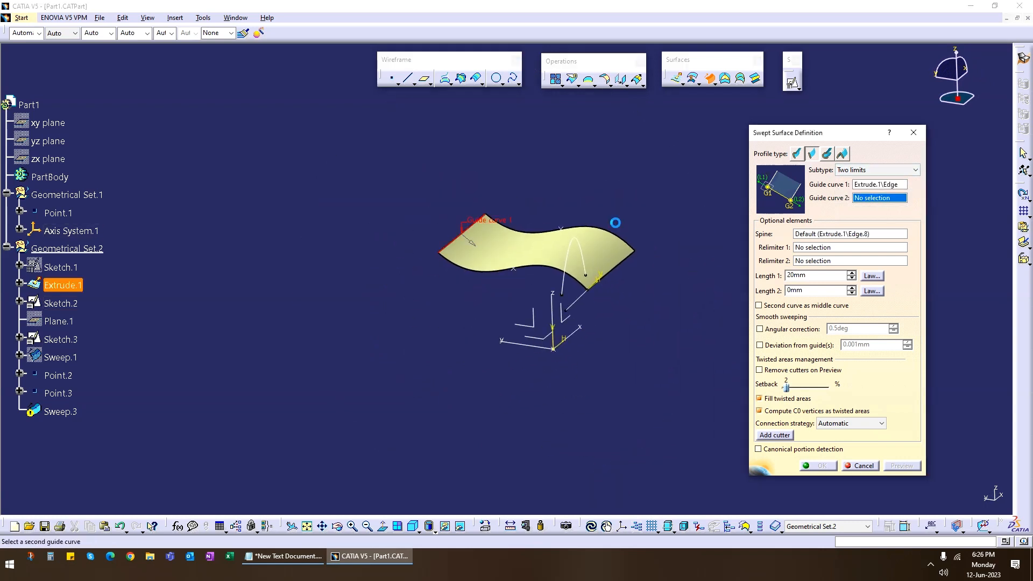
pyautogui.click(622, 269)
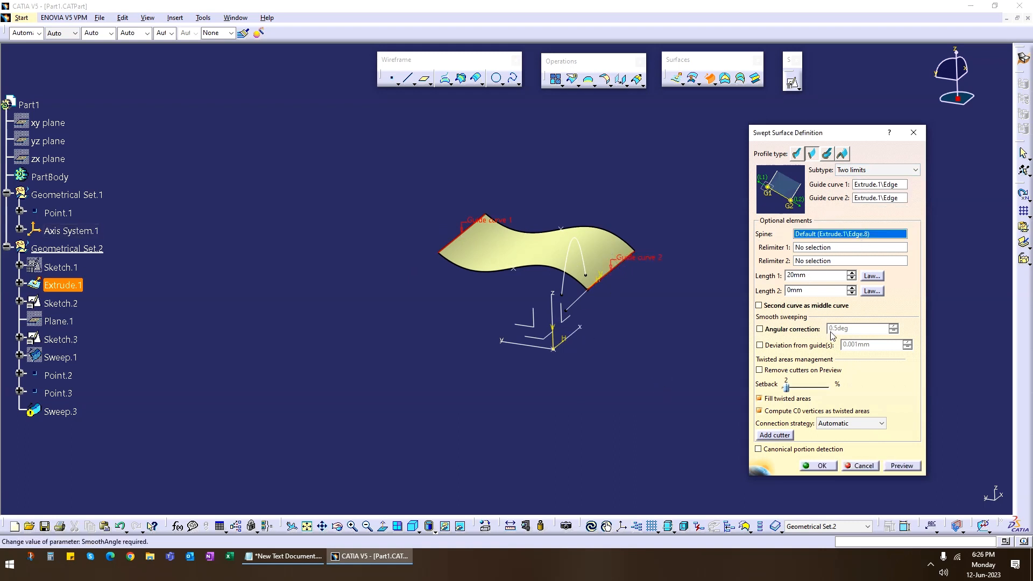
pyautogui.click(900, 466)
pyautogui.moveTo(476, 322); pyautogui.dragTo(535, 297, button='middle')
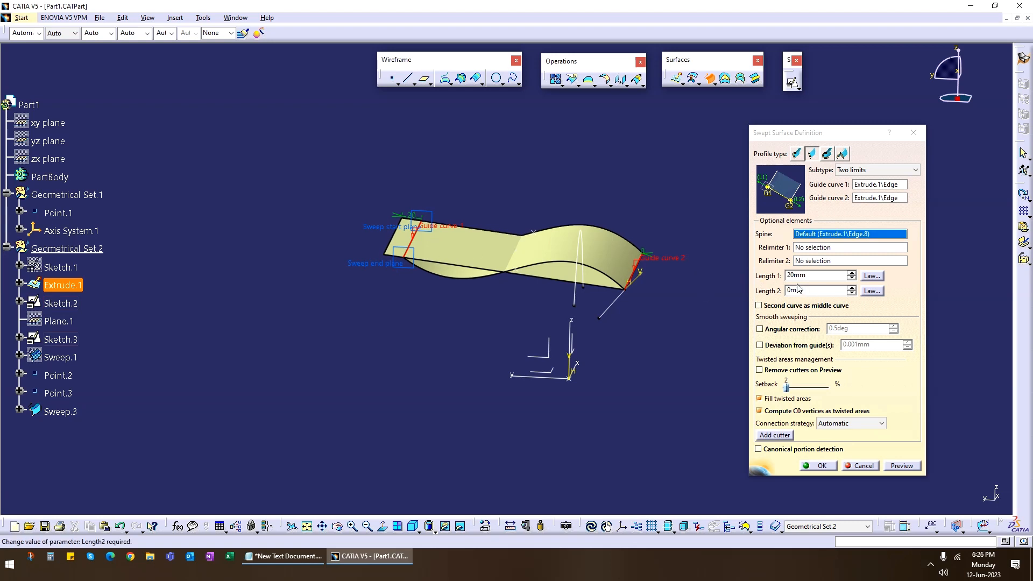
# Set Length 1 of the Two limits sweep to 0 mm and create the surface
pyautogui.doubleClick(814, 276)
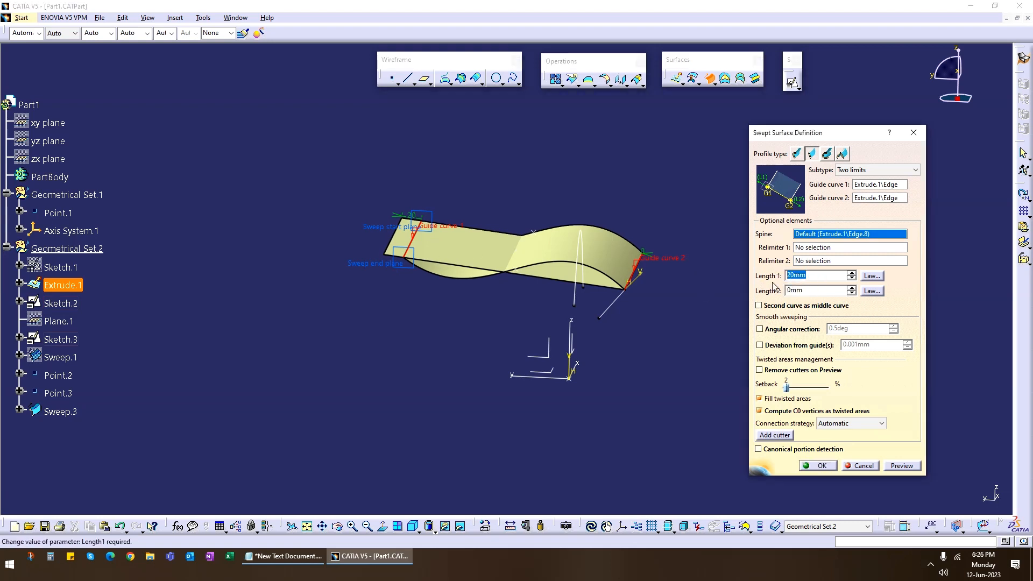
pyautogui.write('0')
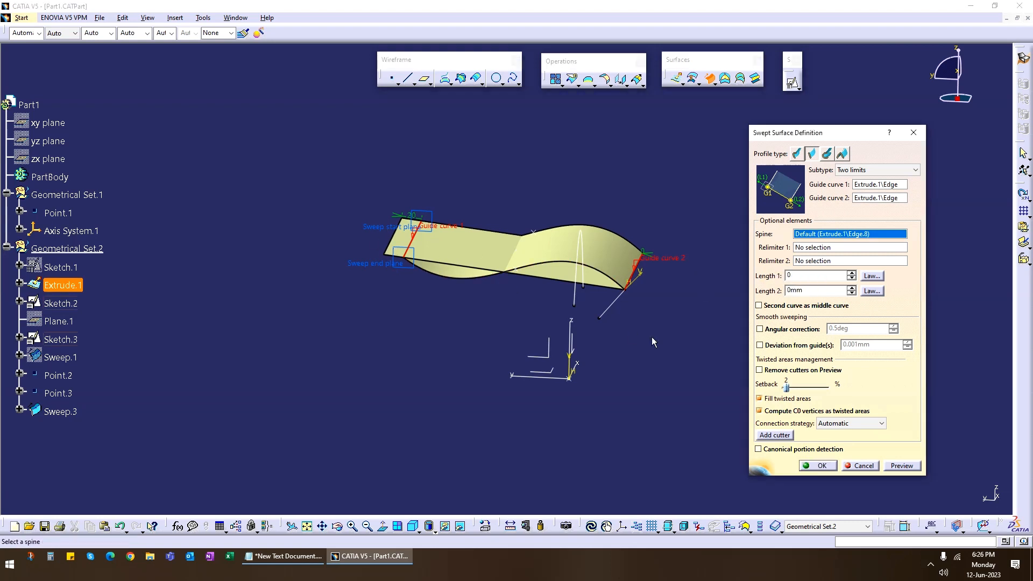
pyautogui.press('Return')
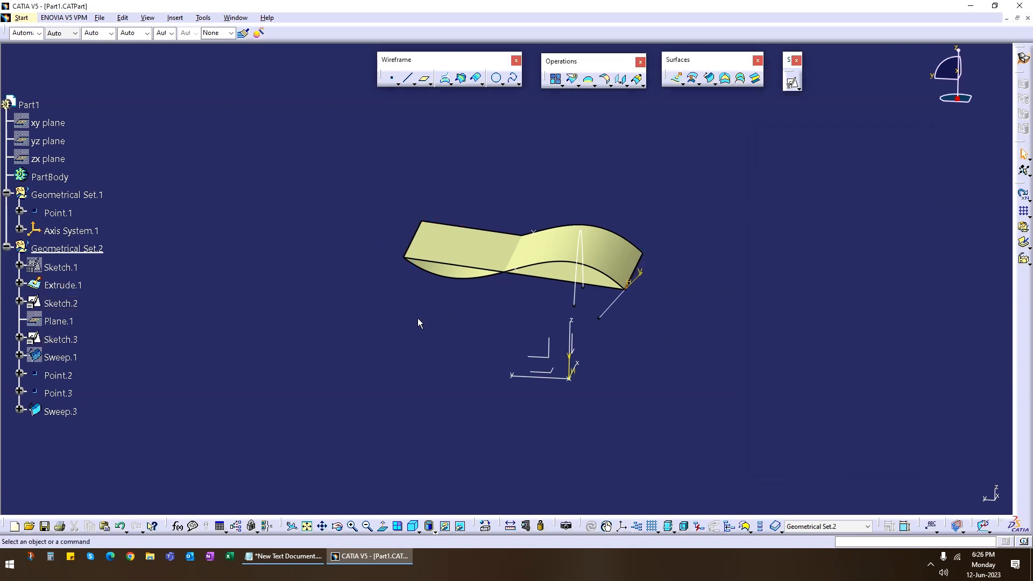
# Hide the flat swept surface Sweep.3 so that only Extrude.1 remains displayed
pyautogui.moveTo(481, 320); pyautogui.dragTo(511, 302, button='middle')
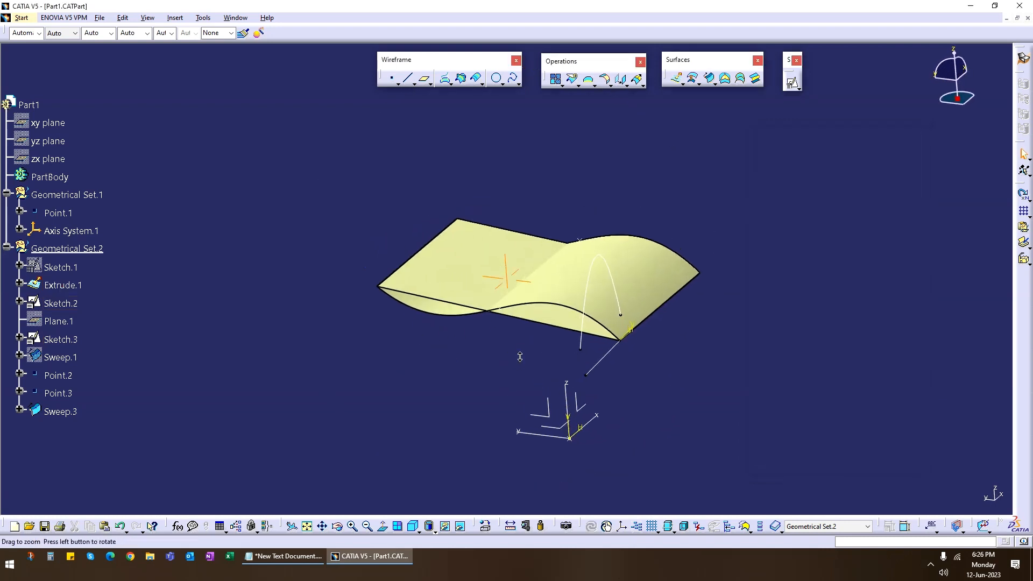
pyautogui.rightClick(489, 269)
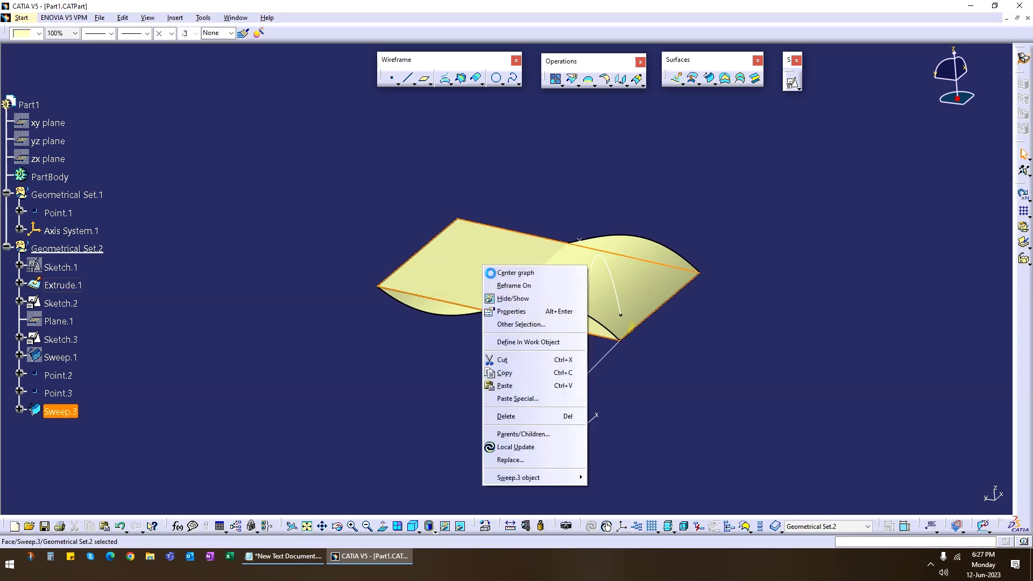
pyautogui.click(506, 235)
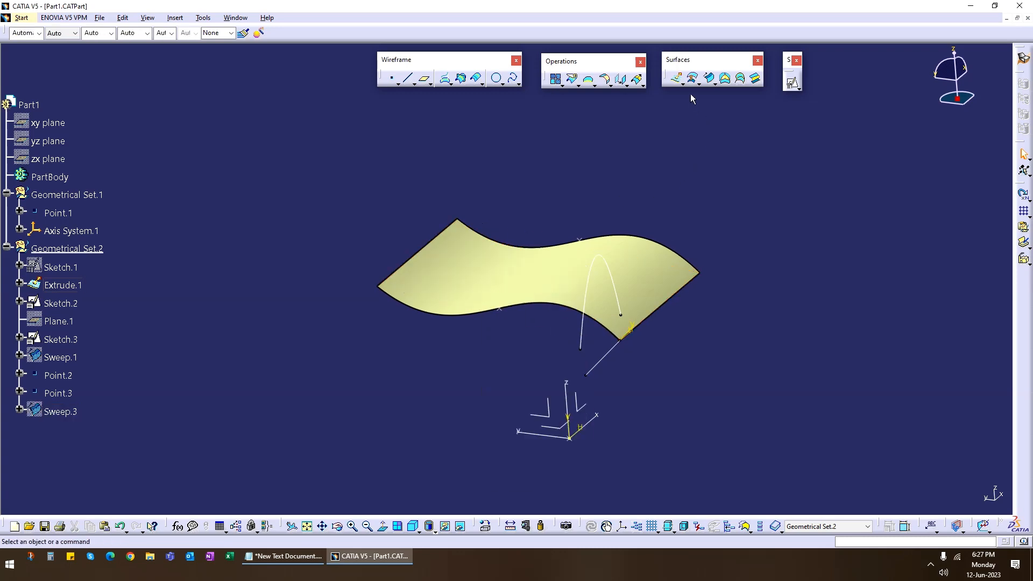
# Start a new Limit and middle line sweep with the two opposite straight edges of Extrude.1 as guide curves 1 and 2, and preview it
pyautogui.click(709, 78)
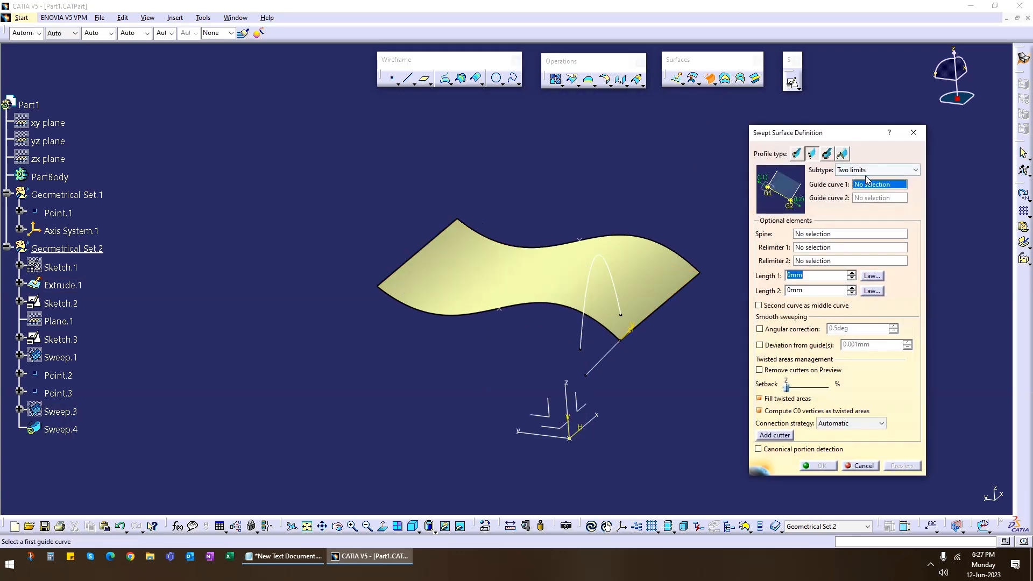
pyautogui.click(867, 170)
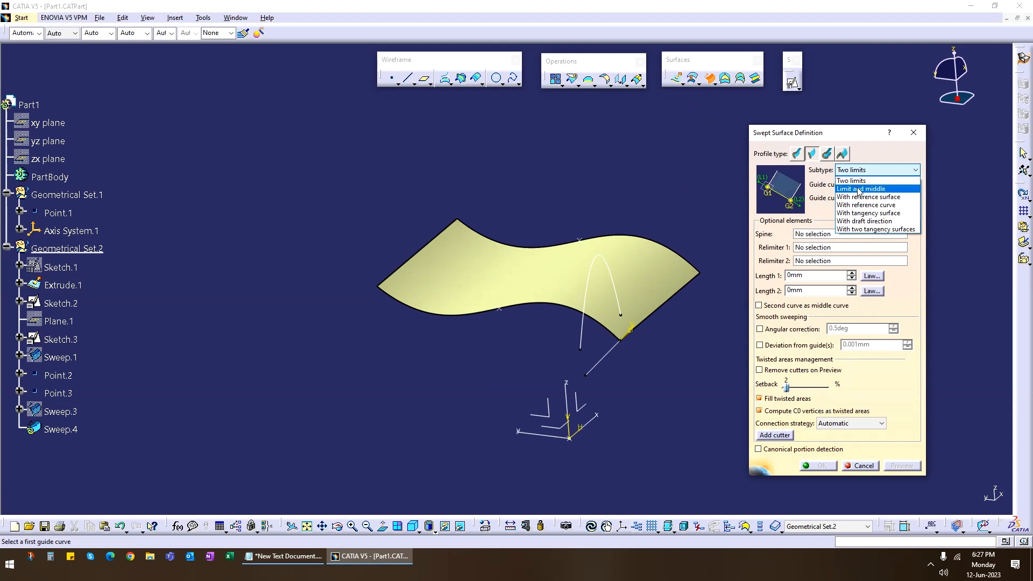
pyautogui.click(882, 189)
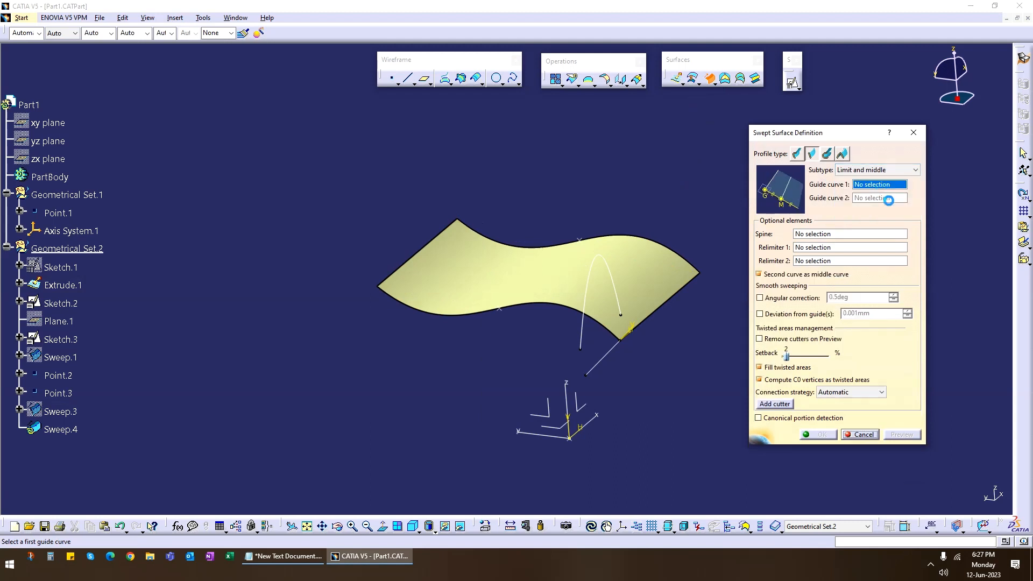
pyautogui.click(698, 276)
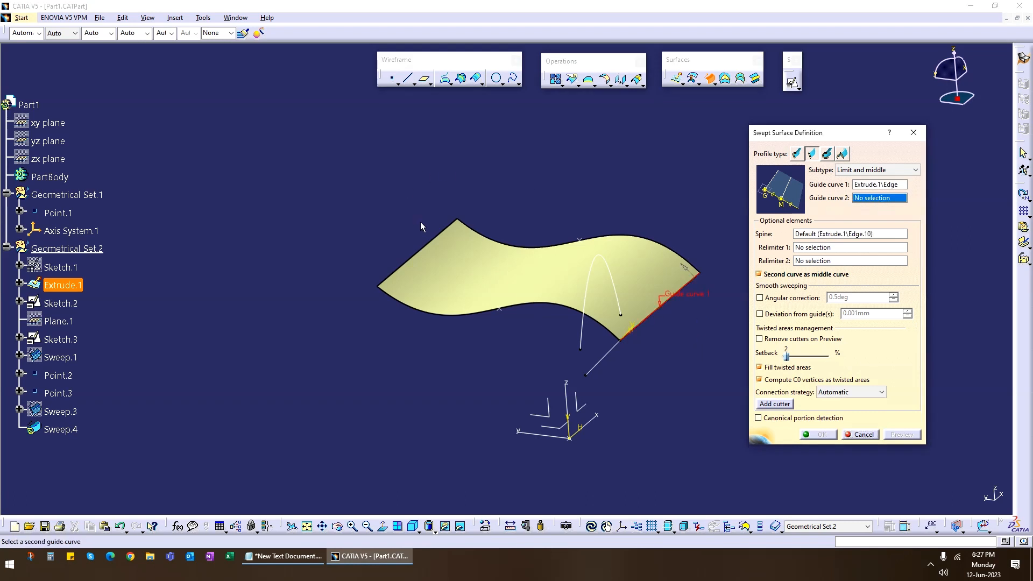
pyautogui.click(433, 240)
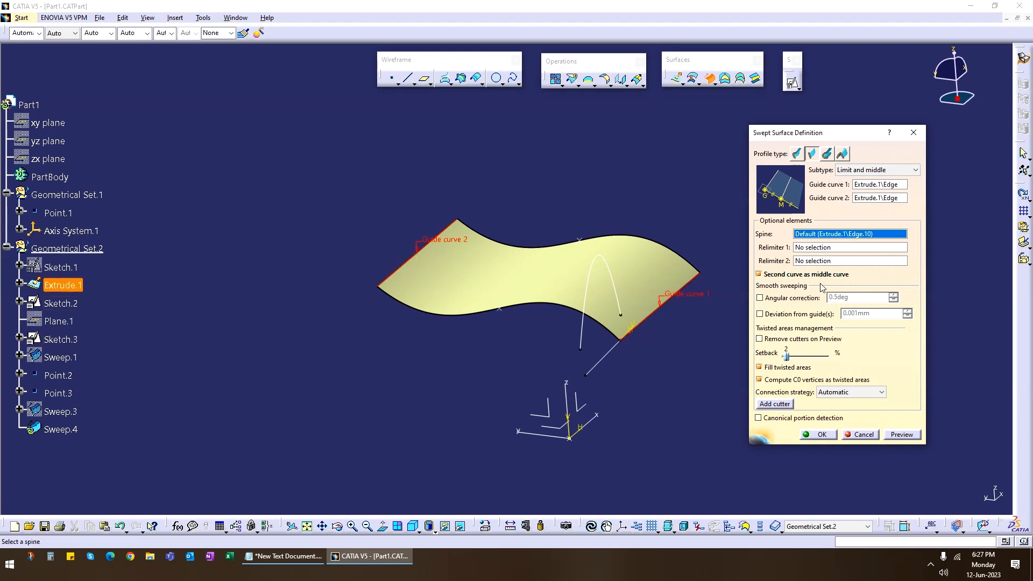
pyautogui.click(901, 434)
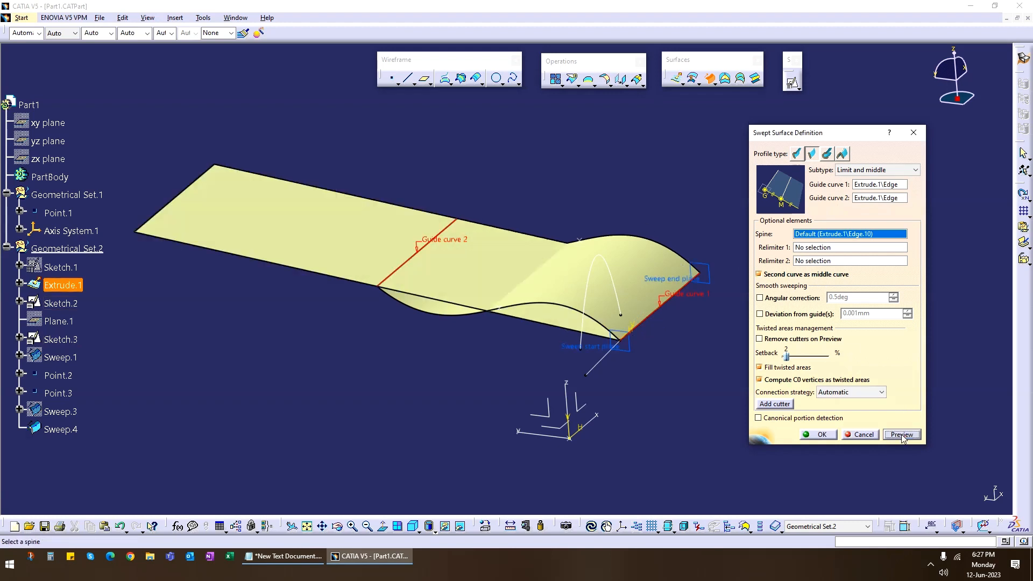
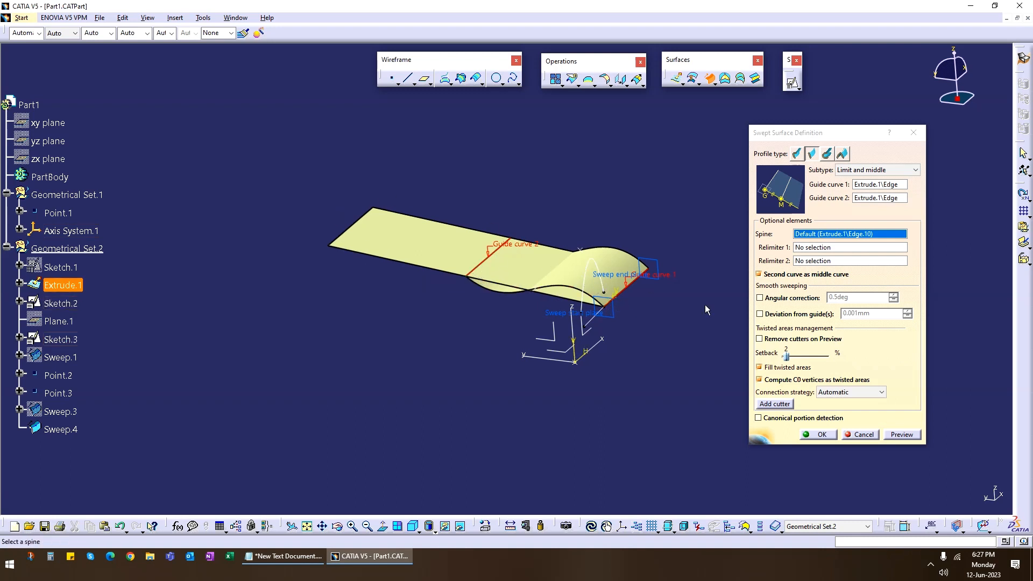
# Change the line sweep's subtype to With reference surface
pyautogui.click(870, 172)
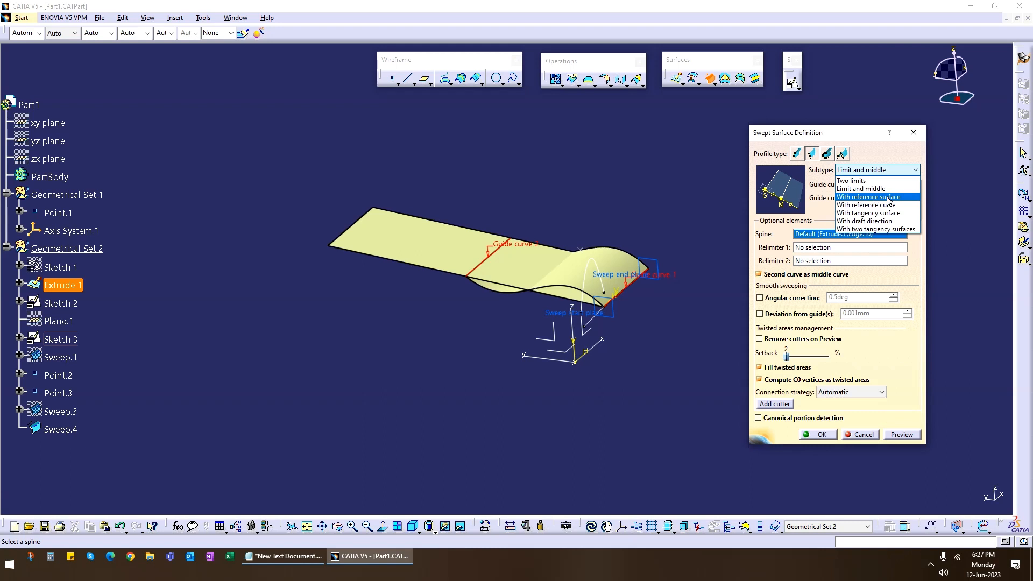
pyautogui.click(888, 197)
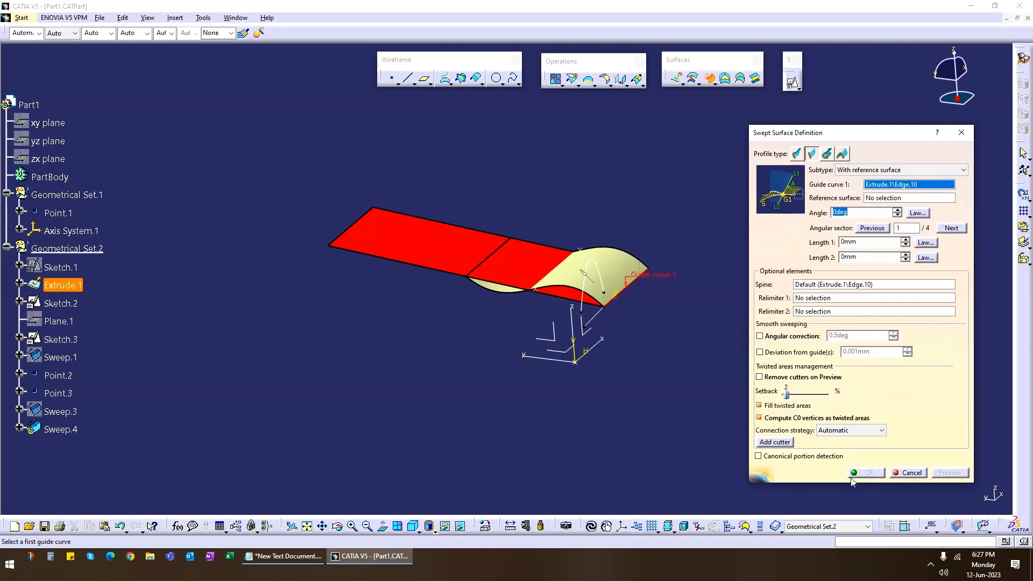
pyautogui.moveTo(648, 326)
pyautogui.mouseDown(button='middle')
pyautogui.moveTo(631, 334)
pyautogui.moveTo(643, 340)
pyautogui.mouseUp(button='middle')
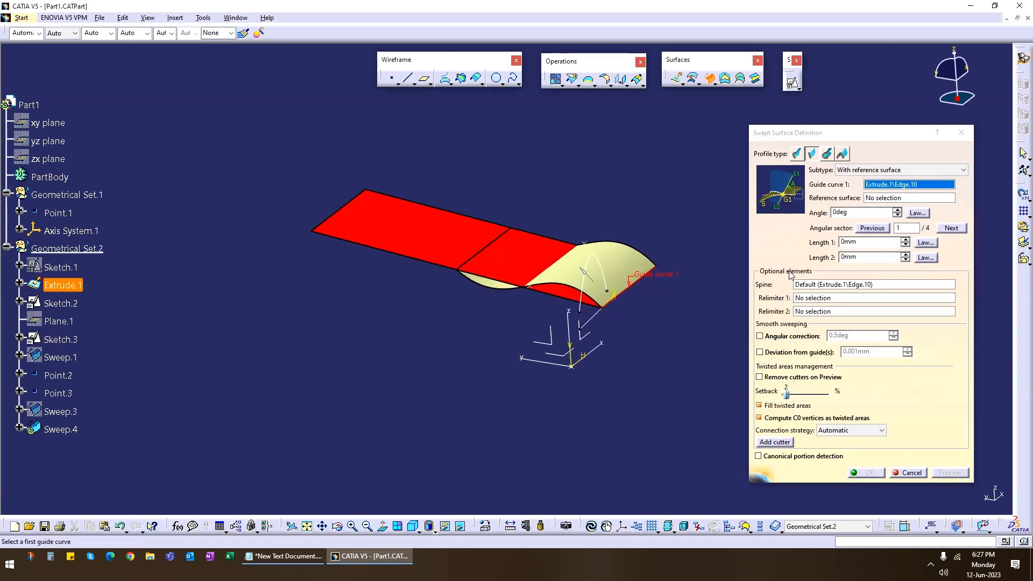
pyautogui.click(510, 291)
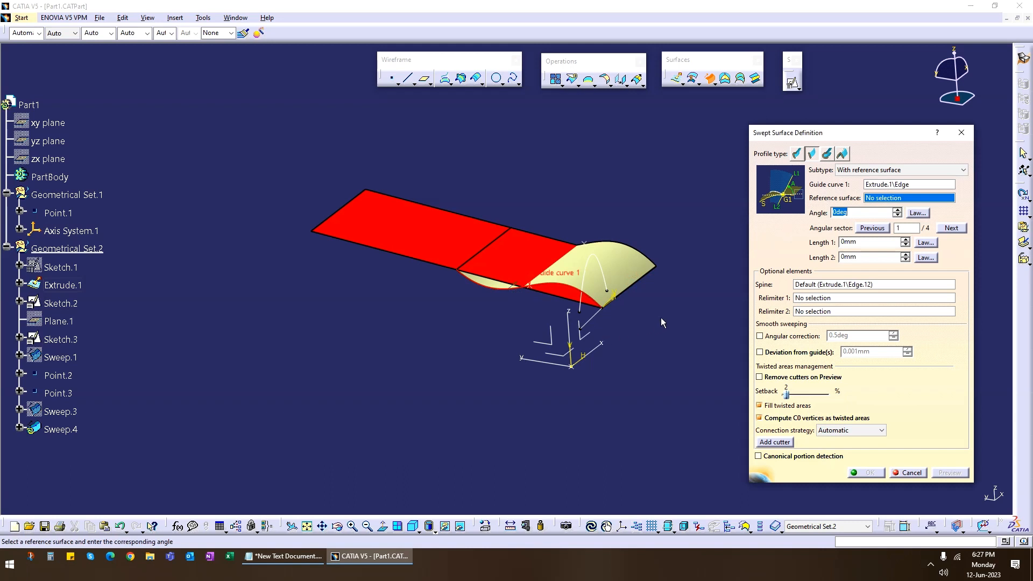
pyautogui.moveTo(661, 319); pyautogui.dragTo(618, 323, button='middle')
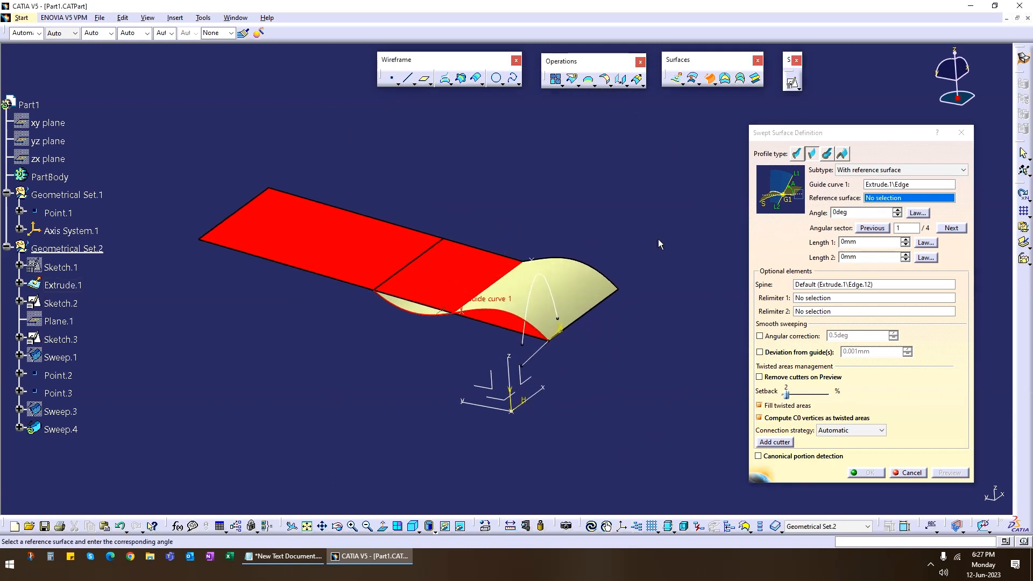
pyautogui.click(578, 295)
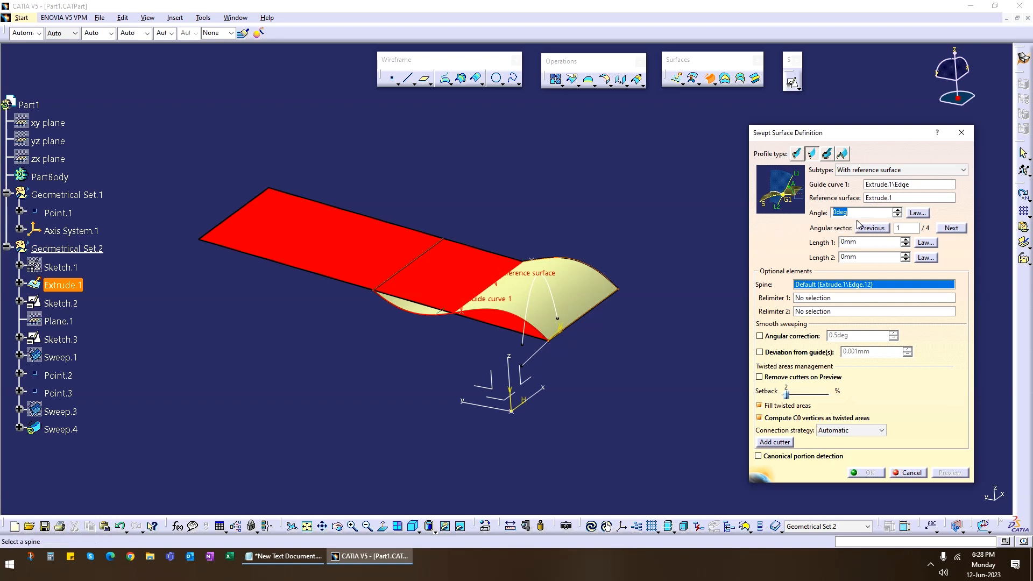
pyautogui.write('5')
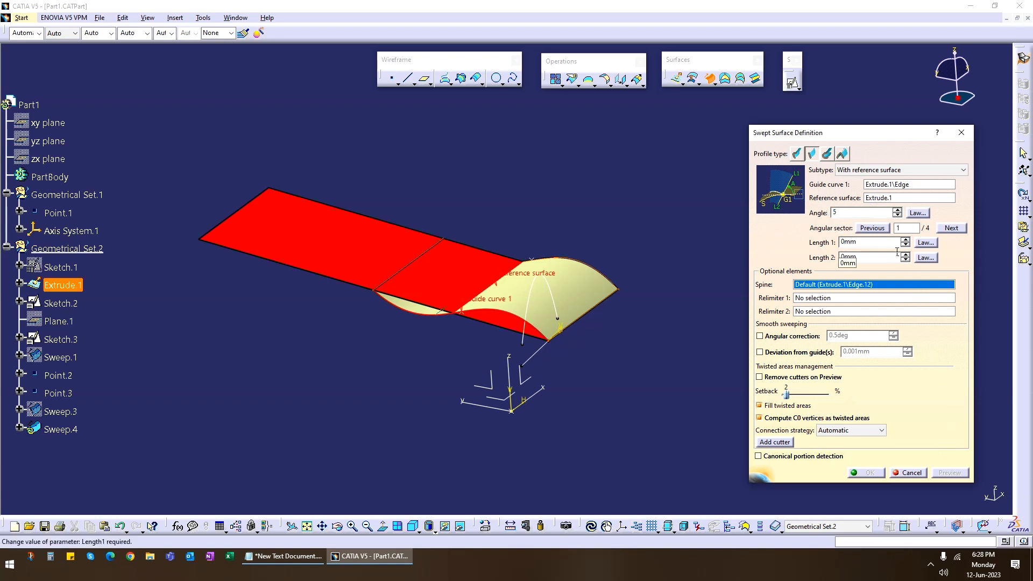
pyautogui.click(898, 187)
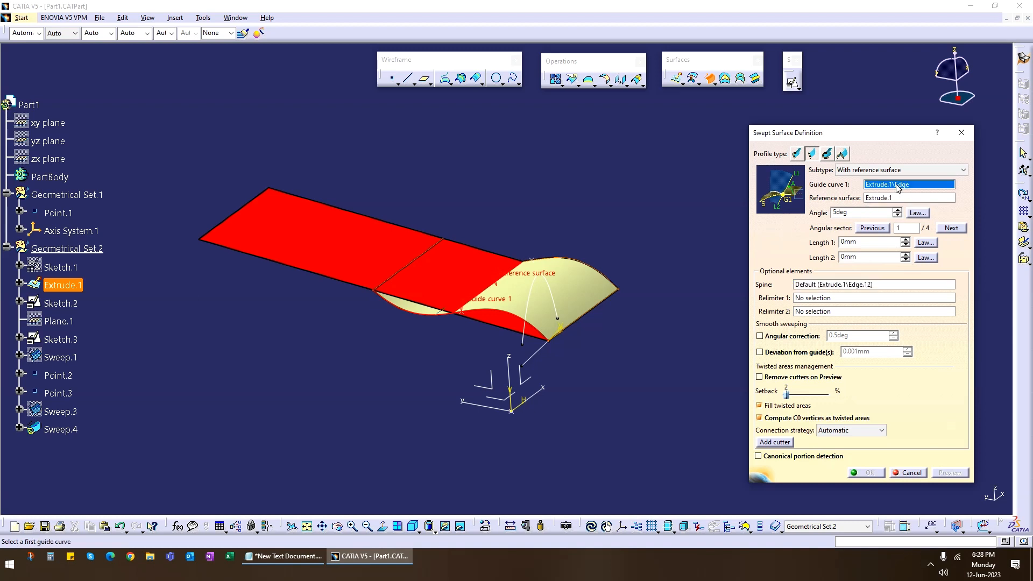
pyautogui.moveTo(565, 398); pyautogui.dragTo(501, 353, button='middle')
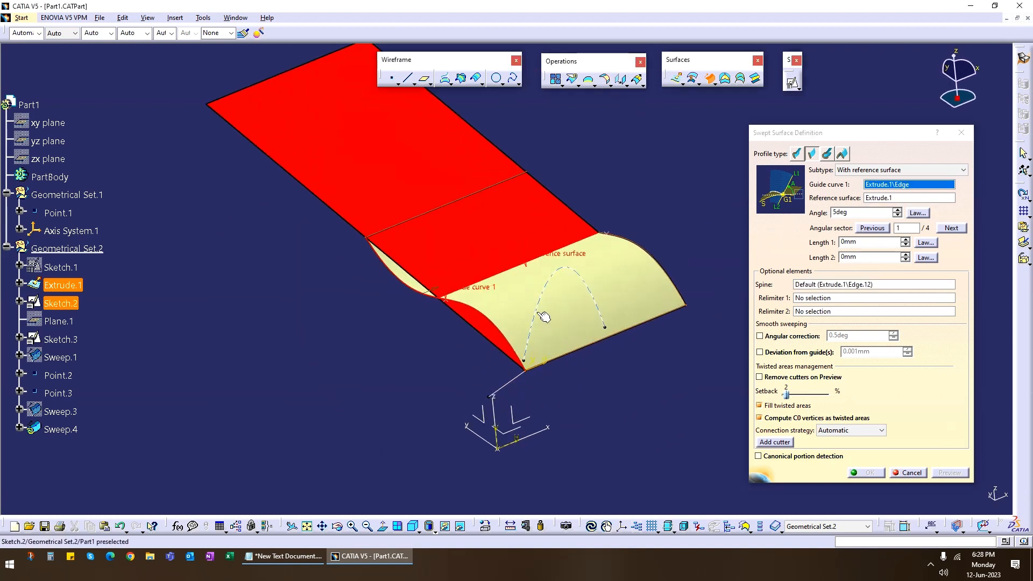
pyautogui.click(604, 300)
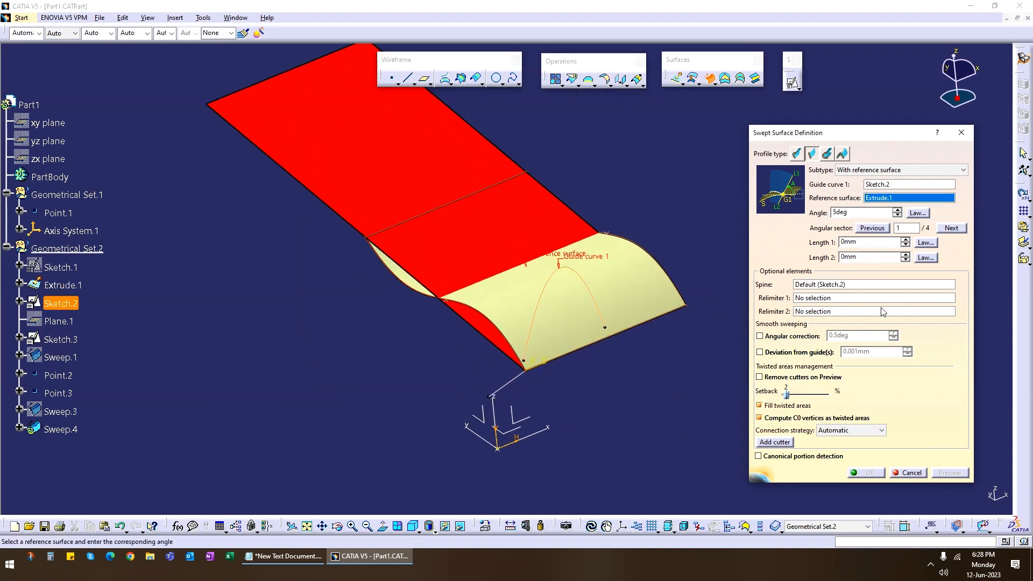
pyautogui.click(917, 473)
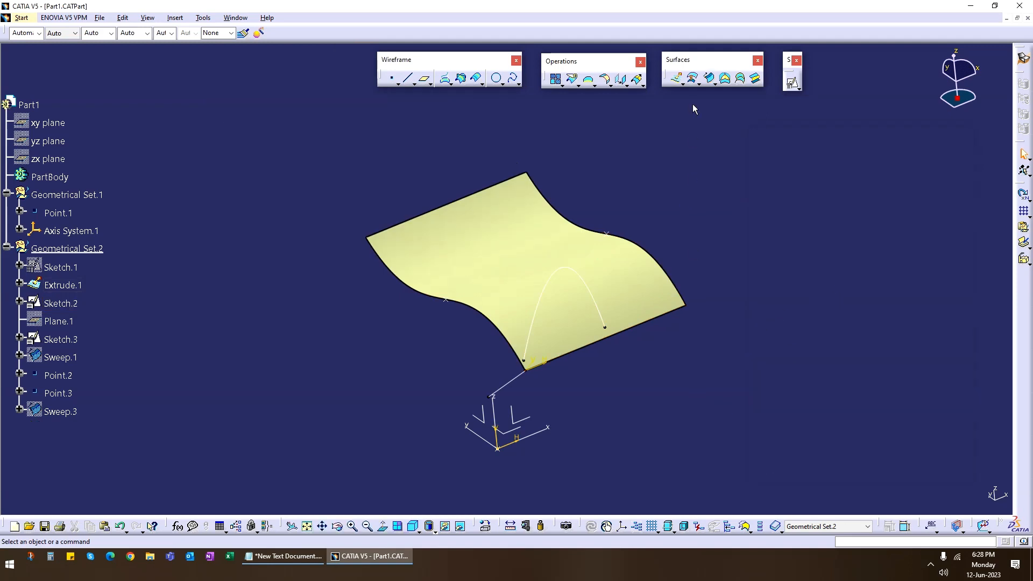
# Define a linear sweep with subtype With reference surface, using Extrude.1's front wavy edge as guide curve and spine and Extrude.1 as reference surface
pyautogui.click(709, 78)
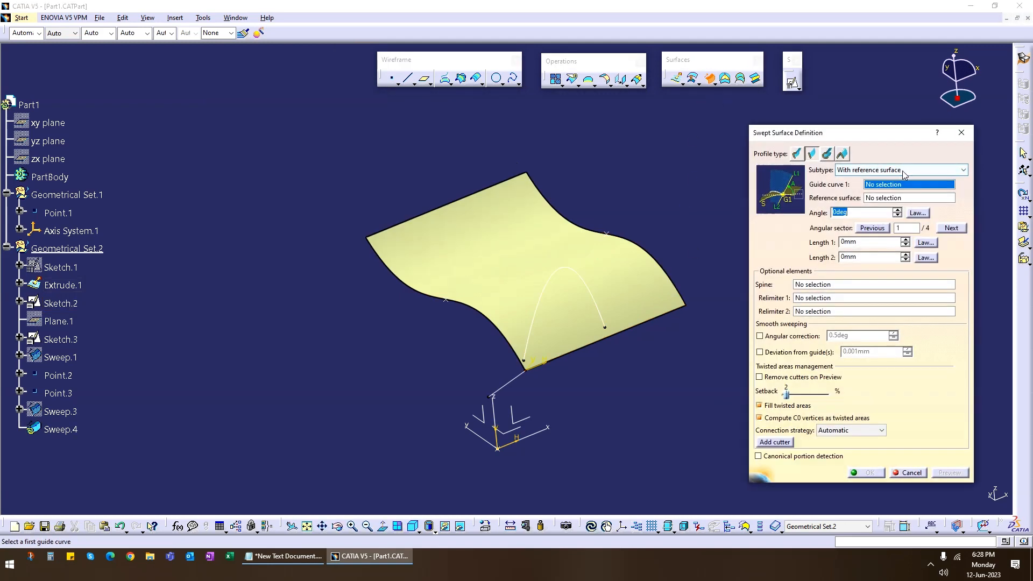
pyautogui.click(888, 170)
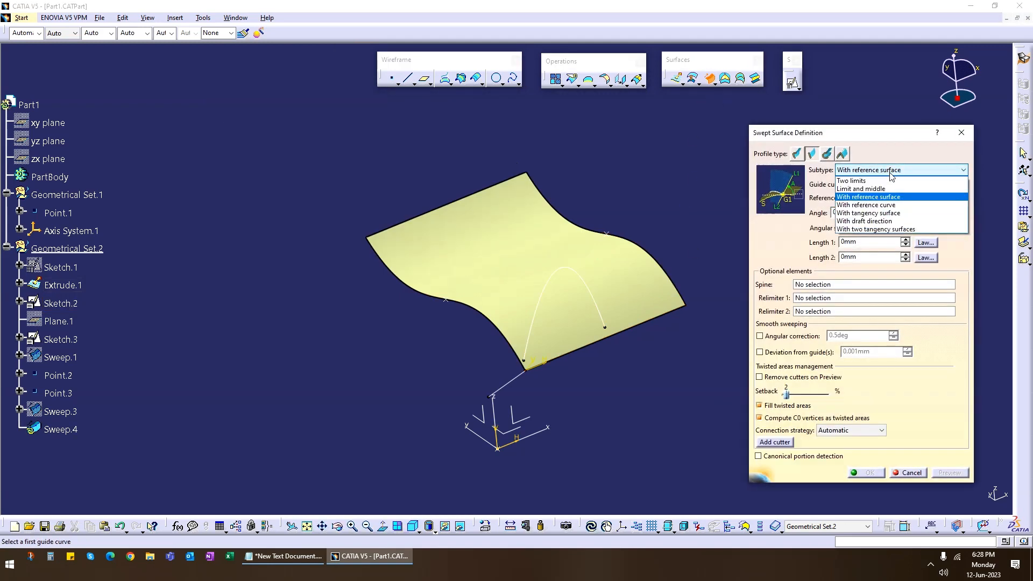
pyautogui.click(881, 197)
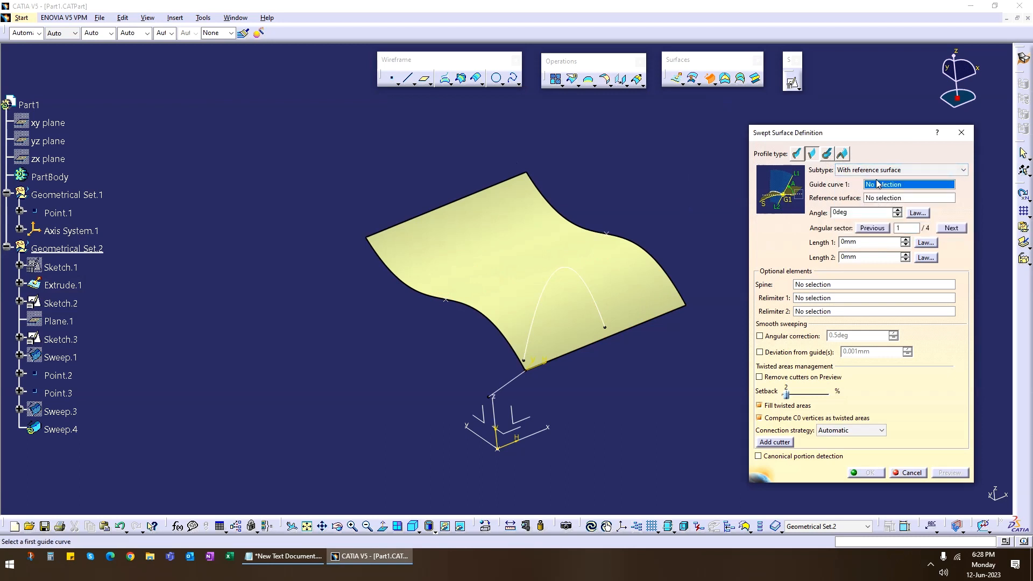
pyautogui.click(485, 318)
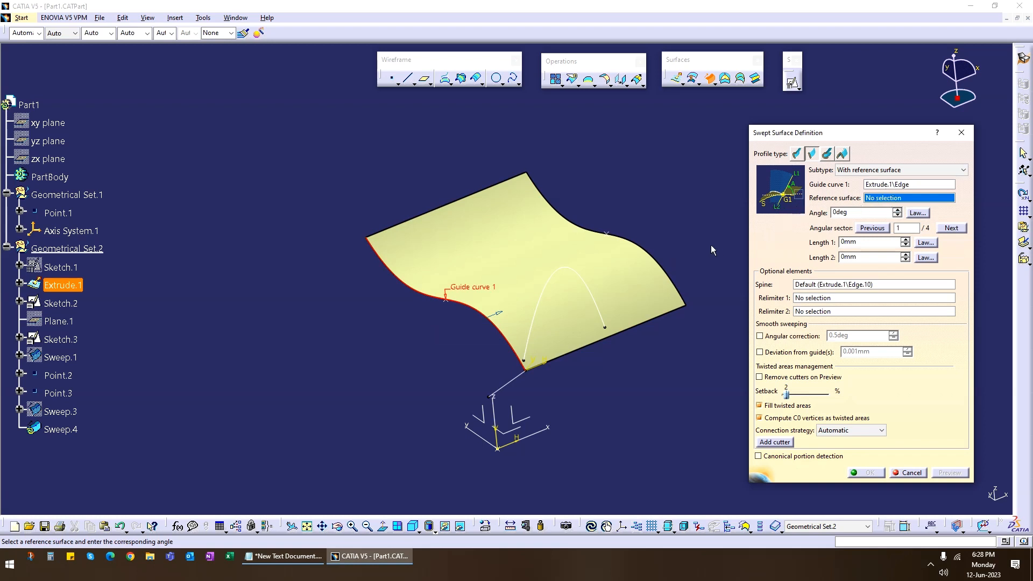
pyautogui.click(516, 253)
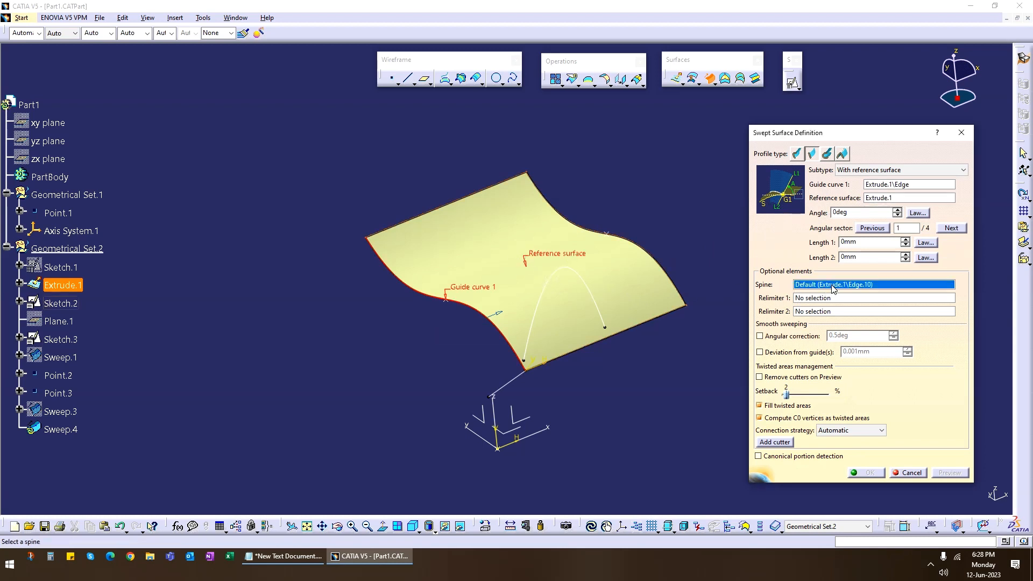
pyautogui.click(433, 303)
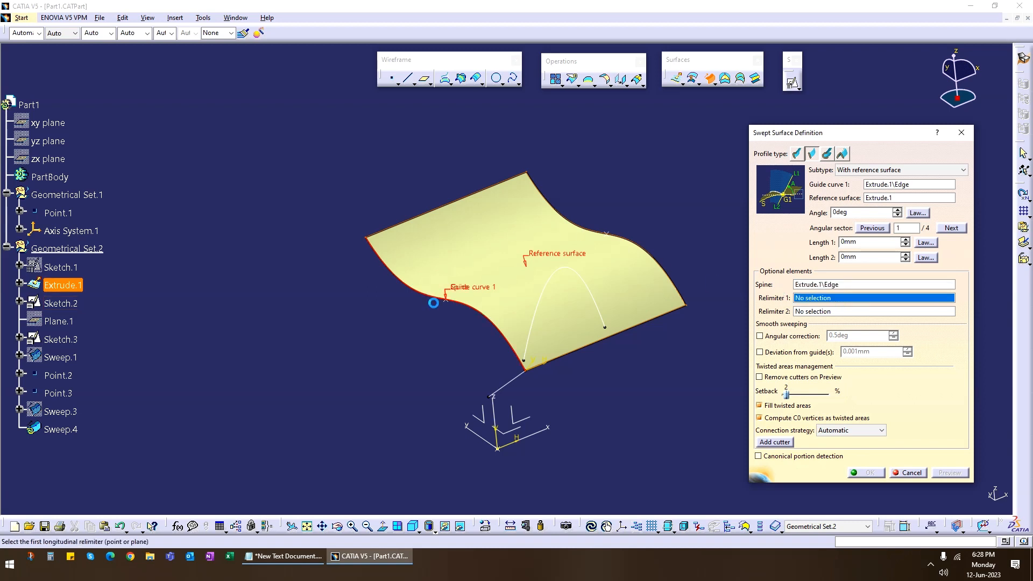
# Set the sweep's angle to 10deg and Length 1 to 10mm, and preview the surface along the wavy edge
pyautogui.doubleClick(852, 215)
pyautogui.write('10')
pyautogui.doubleClick(848, 243)
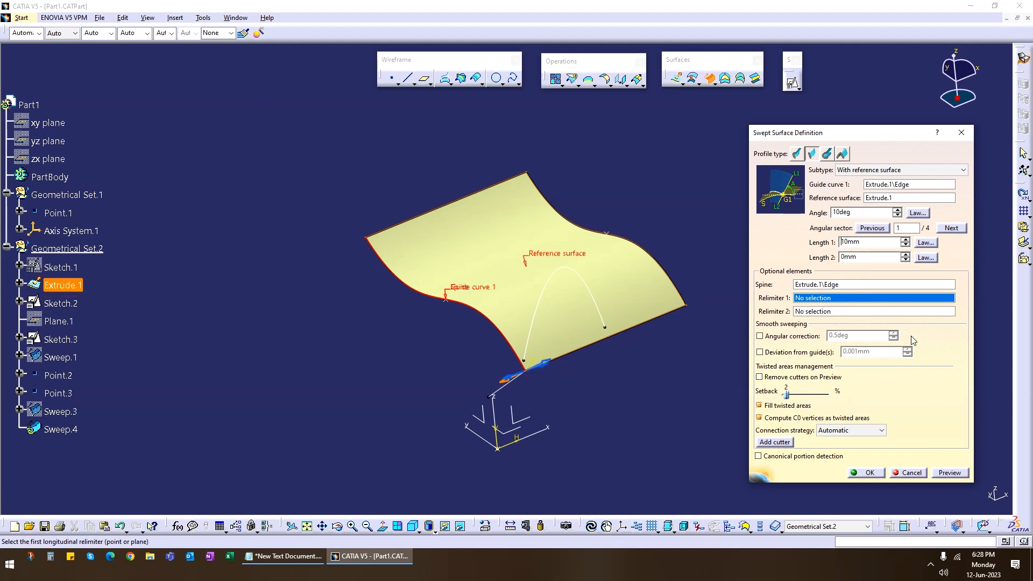
pyautogui.click(949, 473)
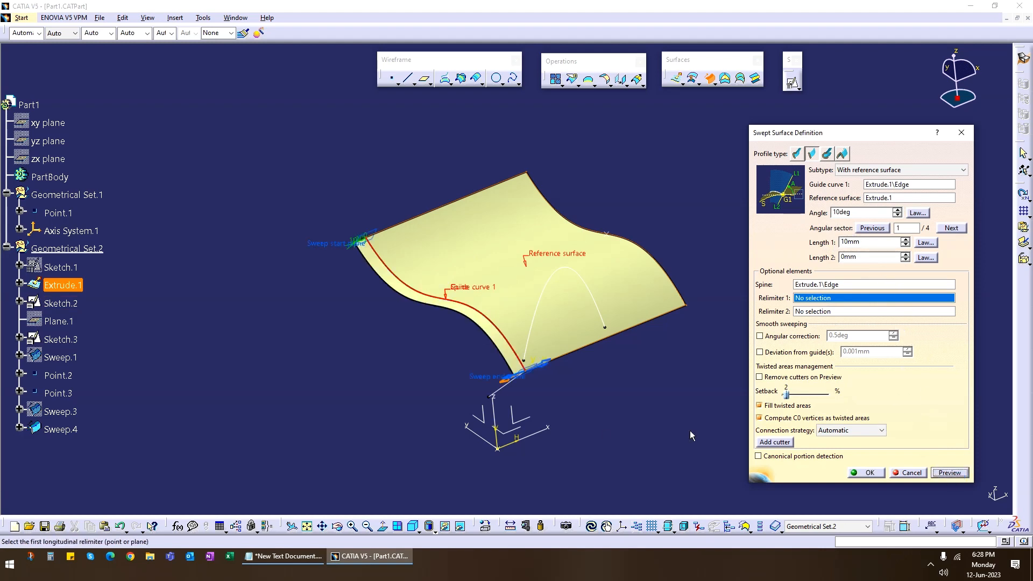
pyautogui.moveTo(690, 430); pyautogui.dragTo(527, 356, button='middle')
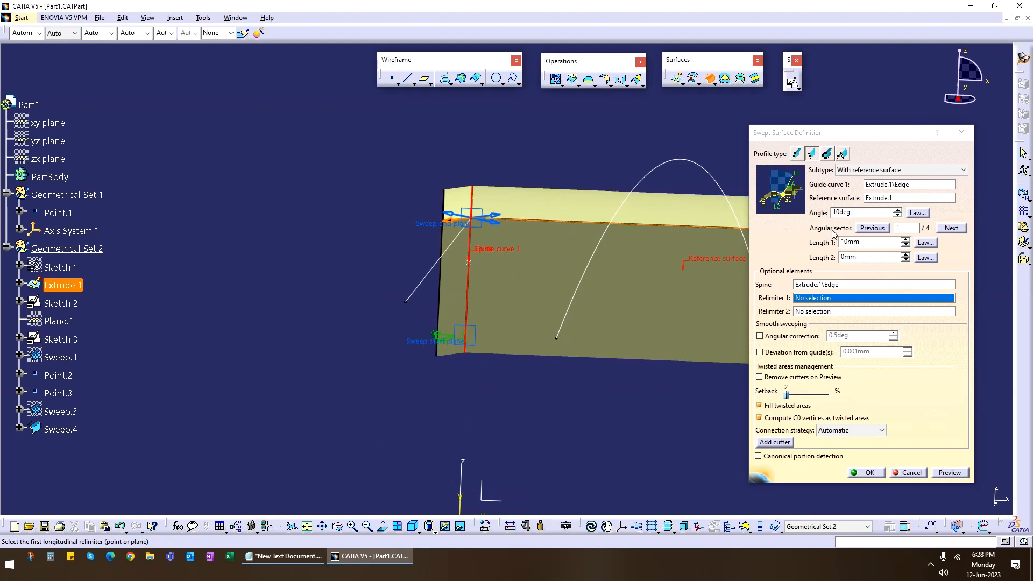
# Preview the swept surface with its angle set to 45deg, and again with it set to 0deg
pyautogui.doubleClick(855, 212)
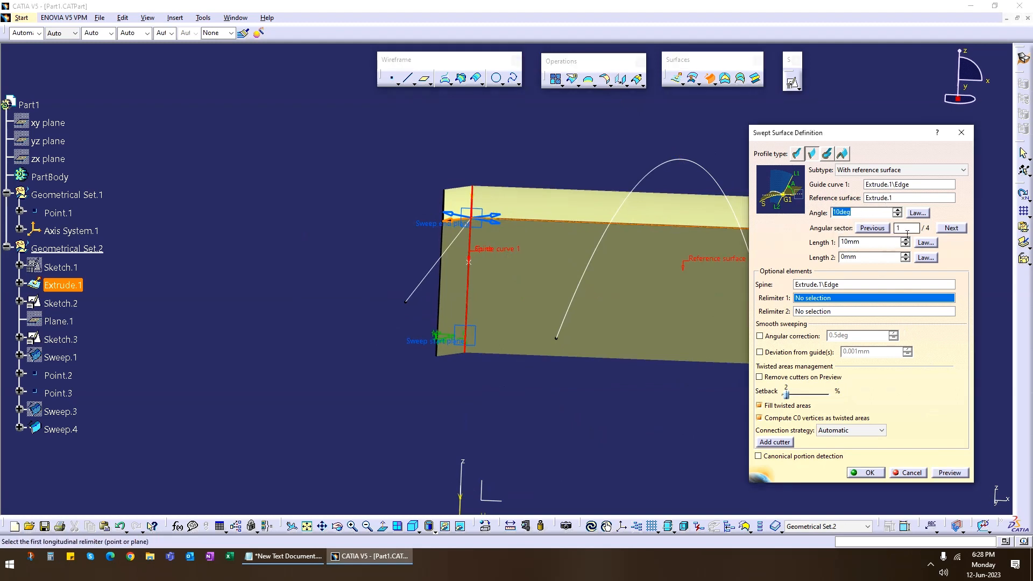
pyautogui.write('45')
pyautogui.click(960, 475)
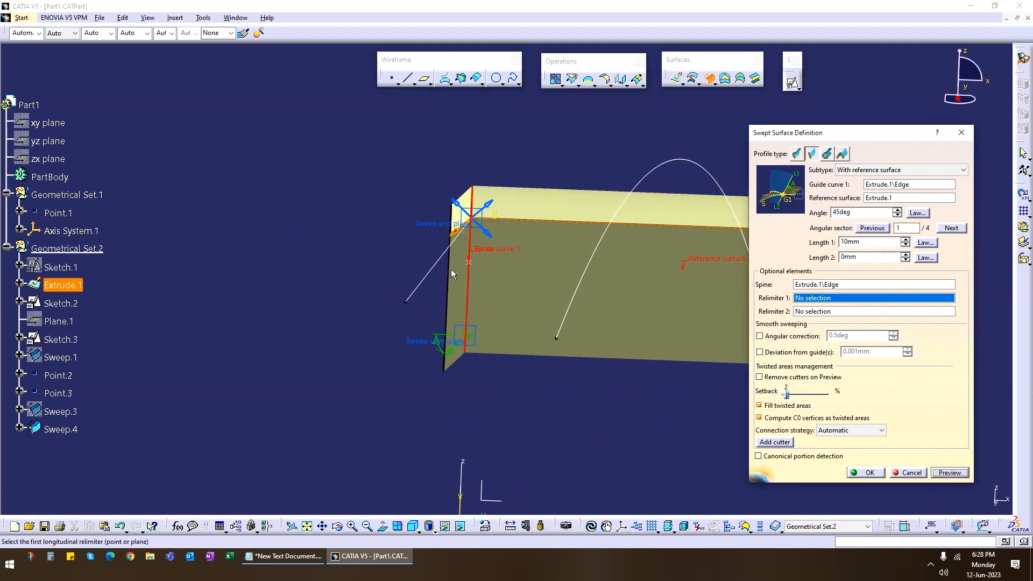
pyautogui.moveTo(864, 214); pyautogui.dragTo(774, 223)
pyautogui.write('0')
pyautogui.click(947, 471)
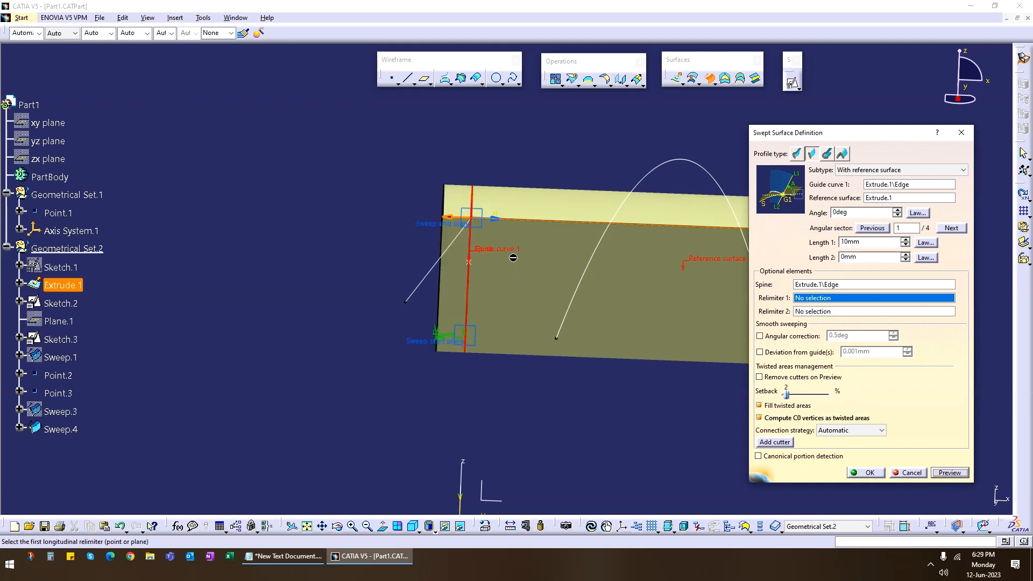
# Set the sweep's angle to 20deg and preview how the surface tilts from the reference surface
pyautogui.doubleClick(856, 214)
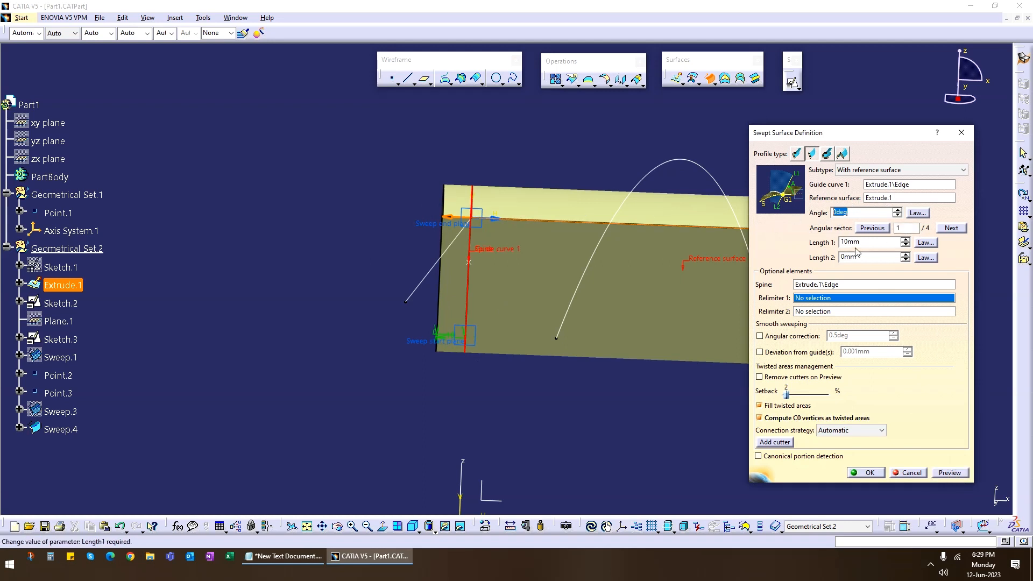
pyautogui.write('20')
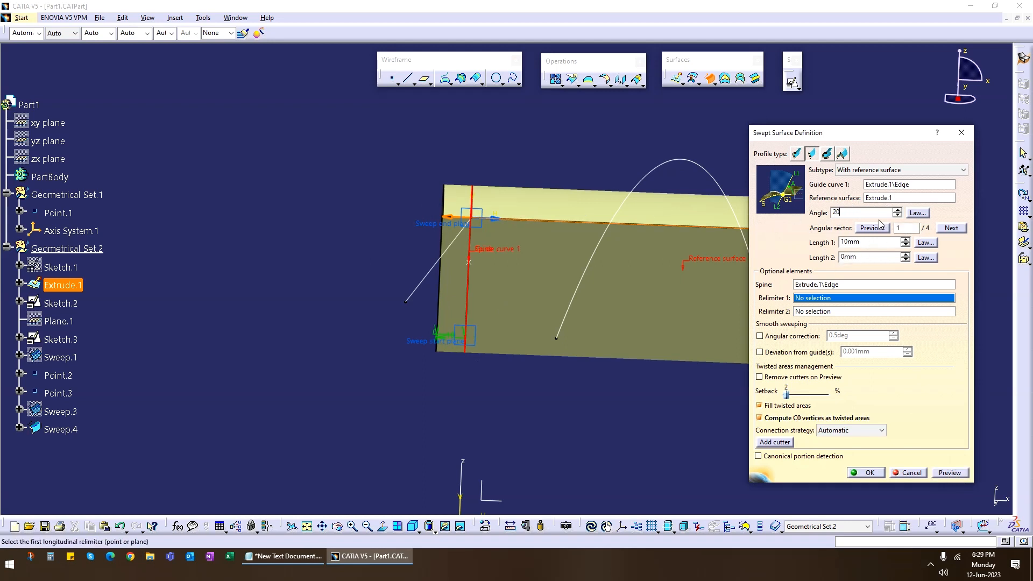
pyautogui.click(949, 472)
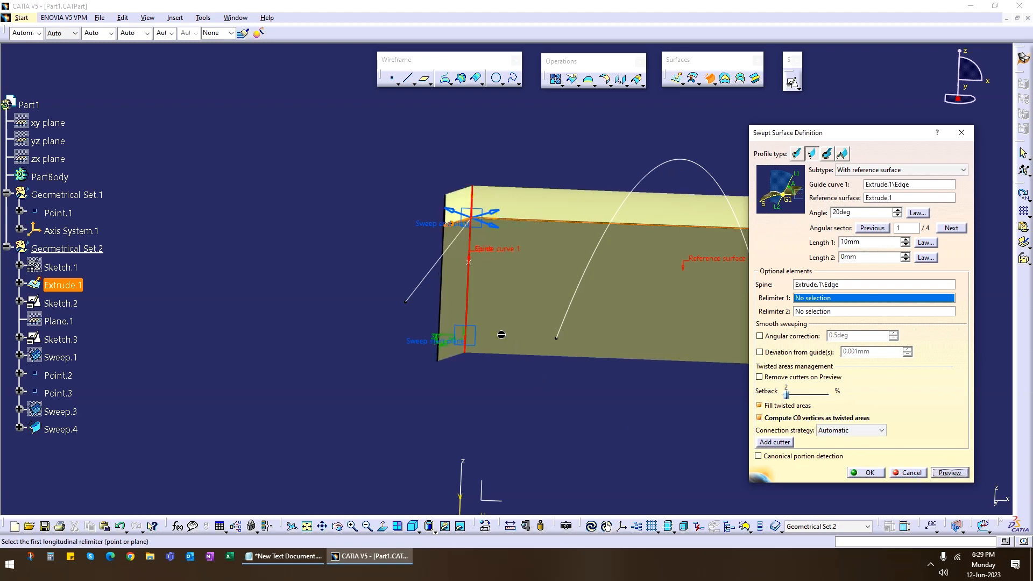
pyautogui.moveTo(502, 334); pyautogui.dragTo(527, 236, button='middle')
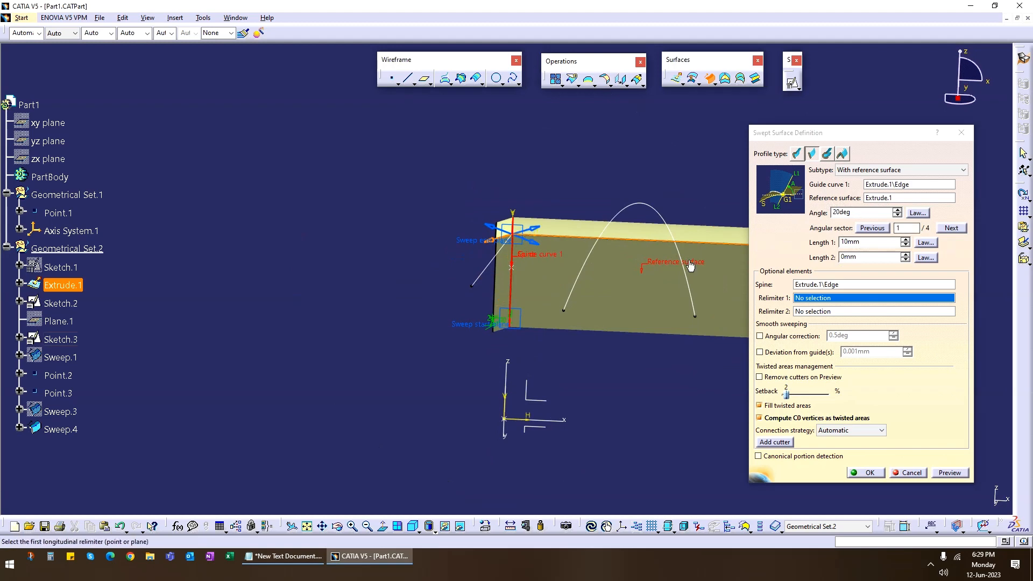
# Preview the sweep in angular sectors 2 and 3, and finish on sector 4
pyautogui.click(956, 231)
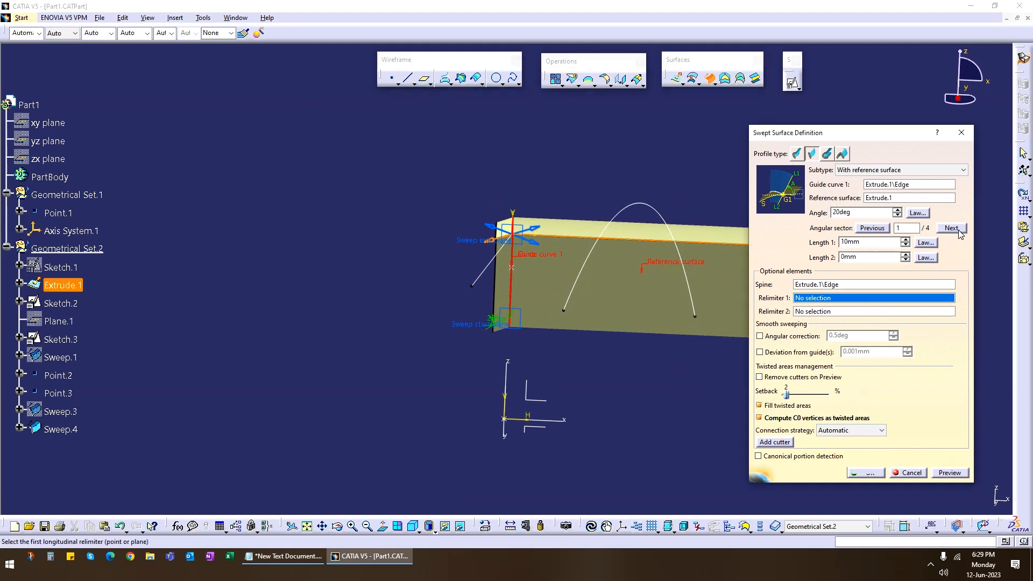
pyautogui.click(958, 230)
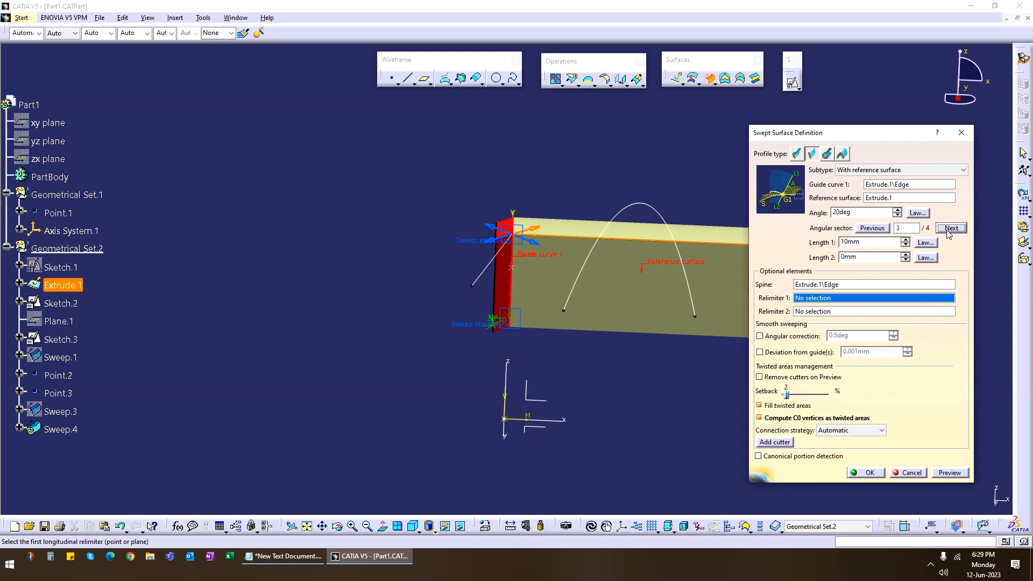
pyautogui.click(872, 228)
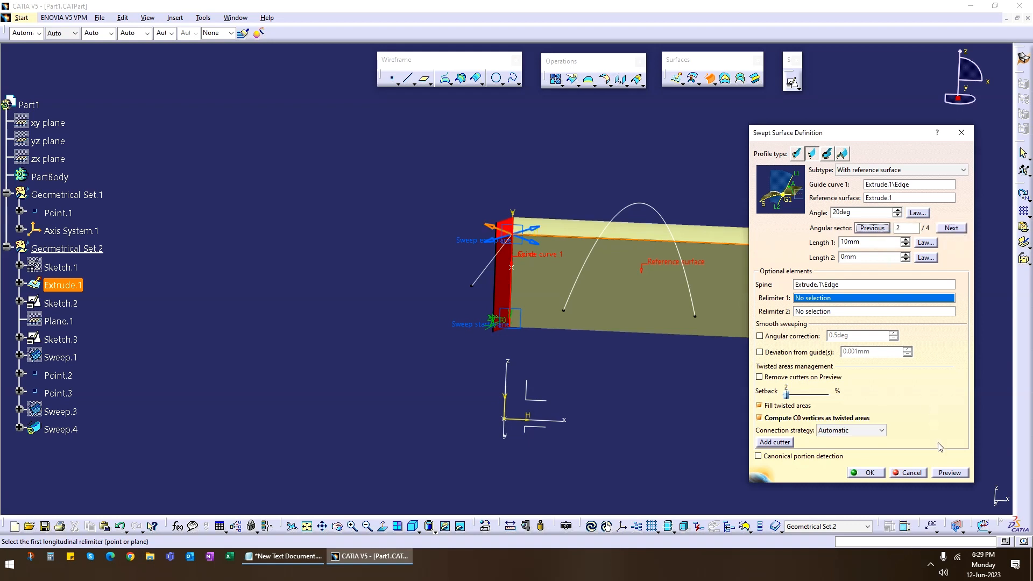
pyautogui.click(950, 473)
pyautogui.moveTo(524, 251)
pyautogui.mouseDown(button='middle')
pyautogui.moveTo(504, 258)
pyautogui.moveTo(563, 341)
pyautogui.moveTo(553, 323)
pyautogui.mouseUp(button='middle')
pyautogui.click(951, 228)
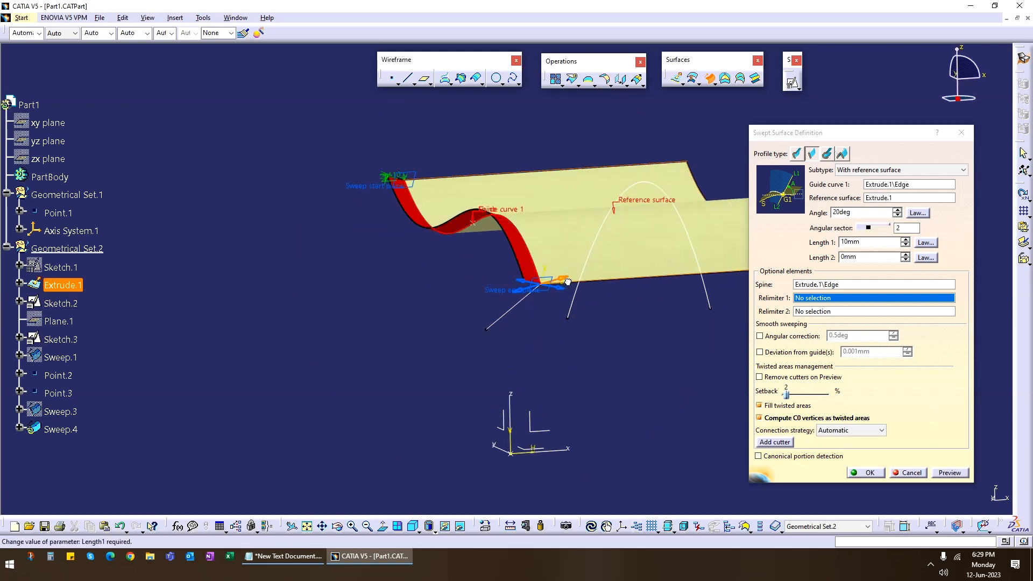
pyautogui.click(950, 473)
pyautogui.click(951, 228)
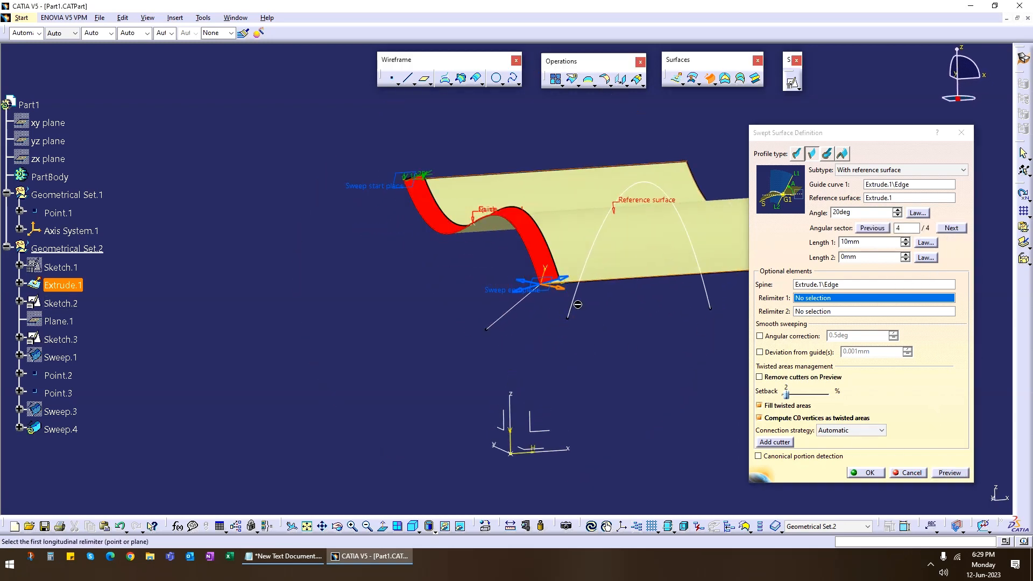
pyautogui.click(950, 474)
pyautogui.moveTo(505, 260); pyautogui.dragTo(538, 344, button='middle')
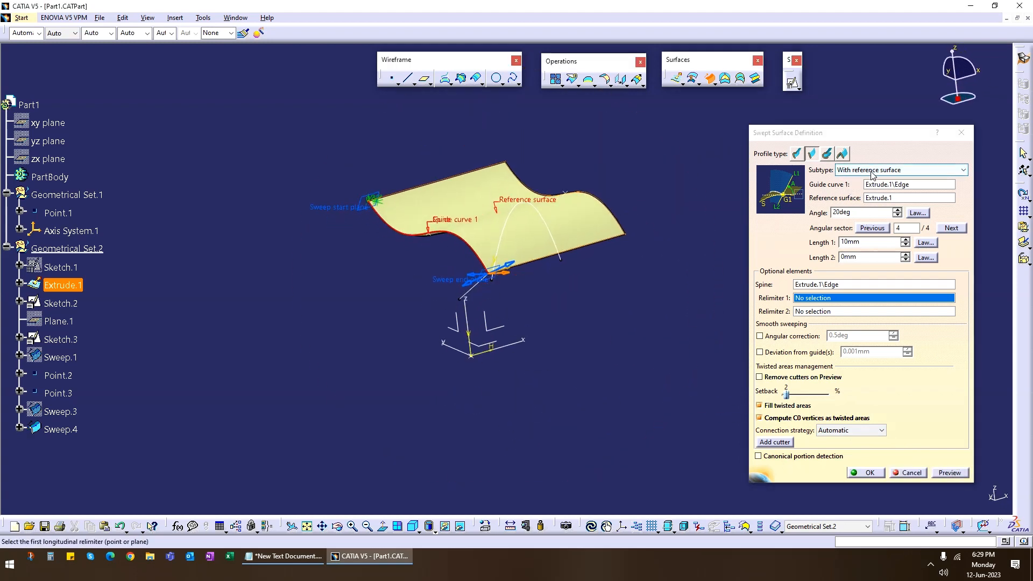
# Change the sweep's subtype to With reference curve, select Sketch.3 as the reference curve, and preview the surface
pyautogui.click(903, 176)
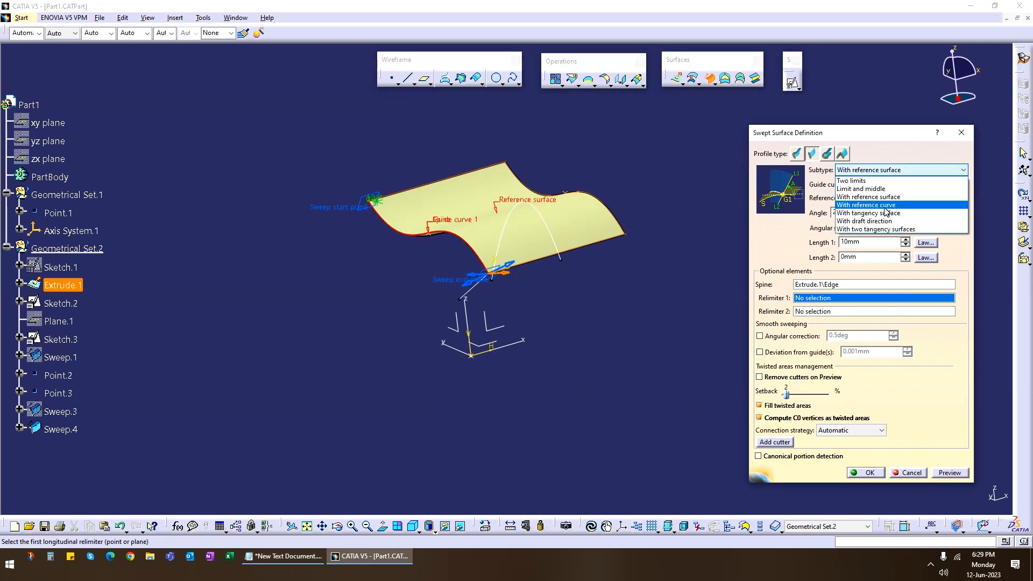
pyautogui.click(885, 207)
pyautogui.moveTo(542, 324); pyautogui.dragTo(569, 288, button='middle')
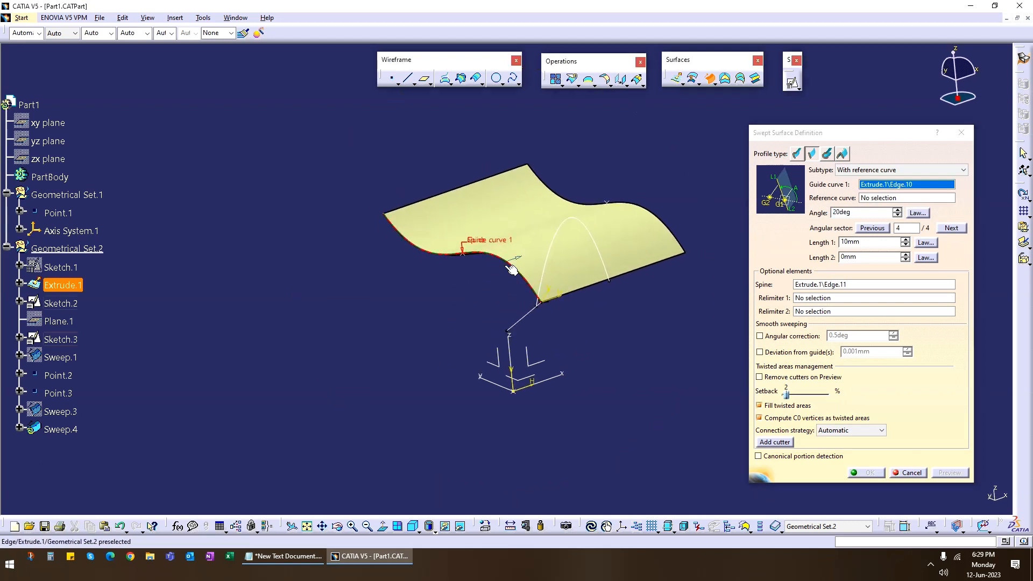
pyautogui.click(872, 199)
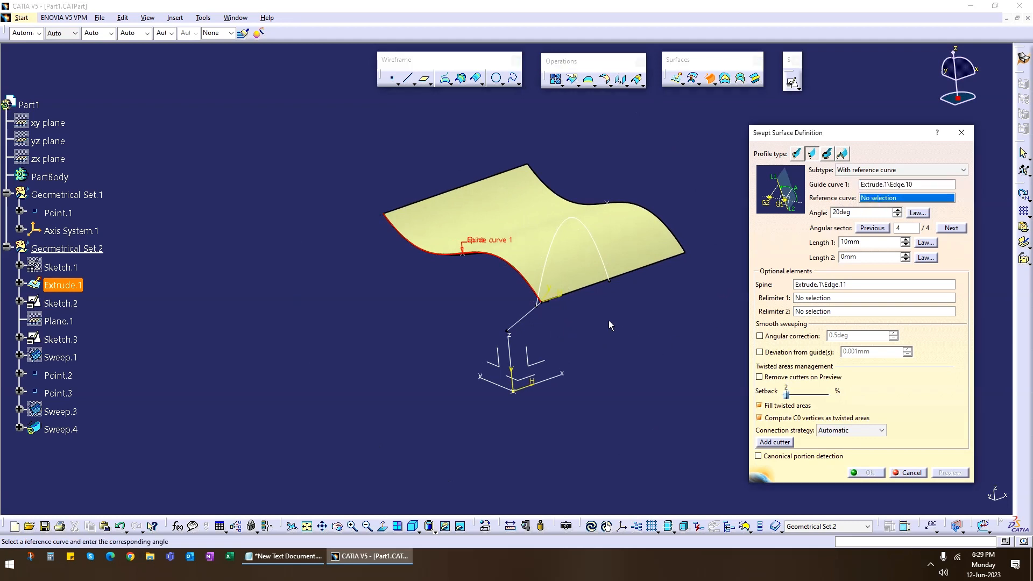
pyautogui.moveTo(608, 321)
pyautogui.mouseDown(button='middle')
pyautogui.moveTo(538, 323)
pyautogui.moveTo(468, 300)
pyautogui.moveTo(576, 249)
pyautogui.moveTo(492, 346)
pyautogui.moveTo(471, 273)
pyautogui.moveTo(535, 297)
pyautogui.mouseUp(button='middle')
pyautogui.click(458, 299)
pyautogui.click(951, 473)
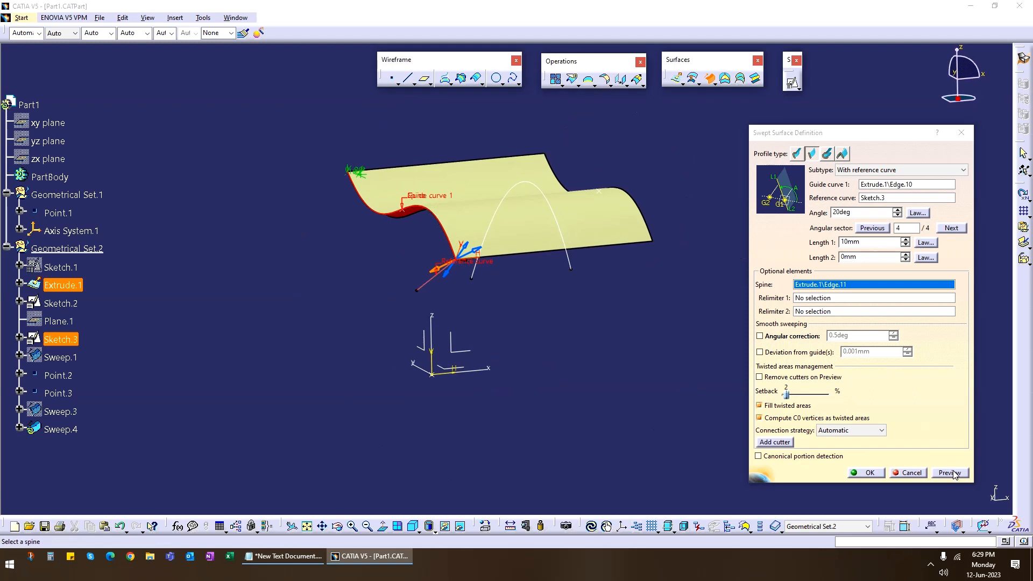
# Try to preview the sweep in angular sector 1 with Sketch.3 as the reference curve
pyautogui.click(589, 310)
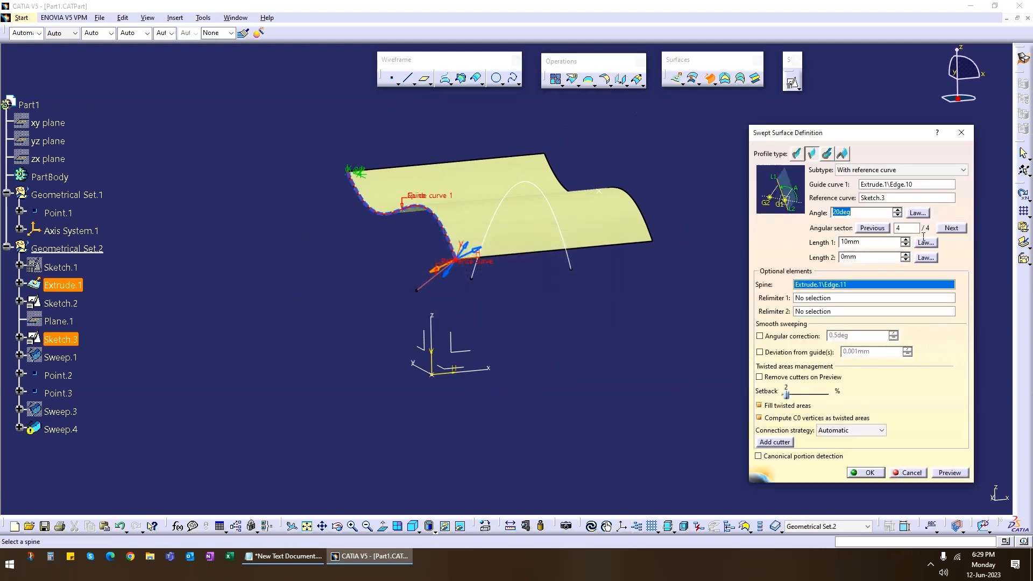
pyautogui.click(951, 228)
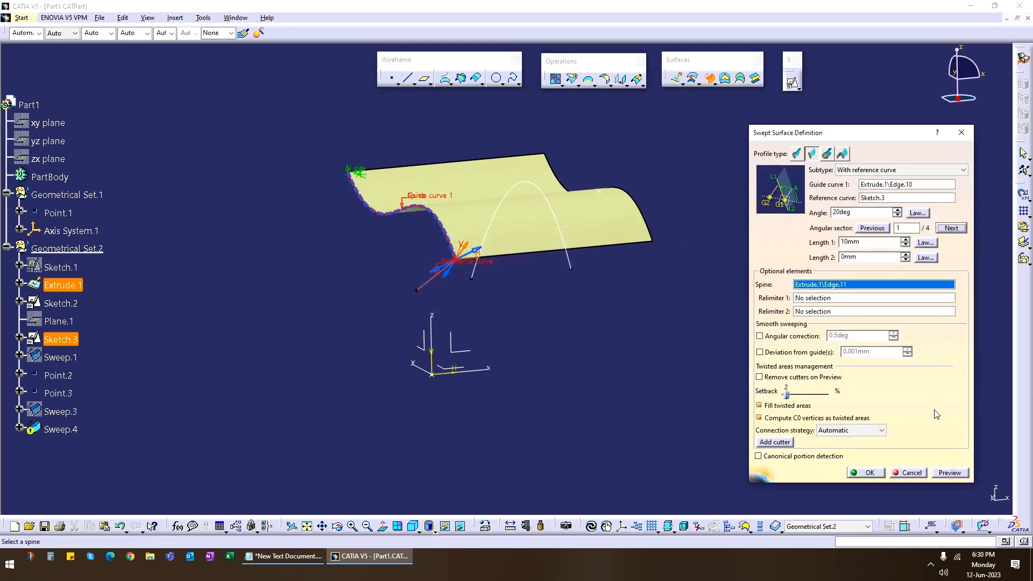
pyautogui.click(950, 473)
pyautogui.click(586, 309)
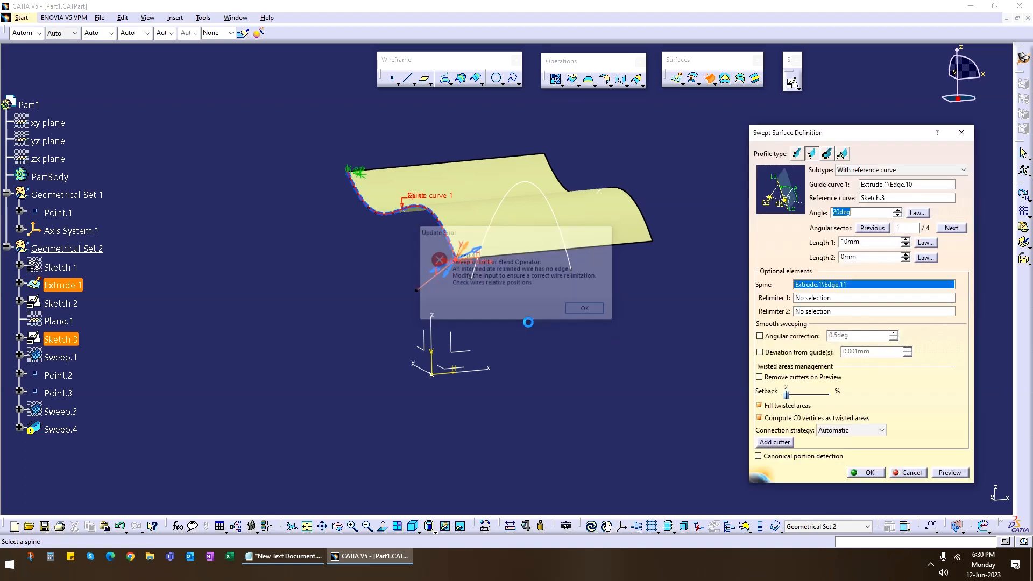
# Replace the sweep's reference curve with Sketch.2 and try to preview the surface
pyautogui.moveTo(526, 317); pyautogui.dragTo(837, 195, button='middle')
pyautogui.click(877, 198)
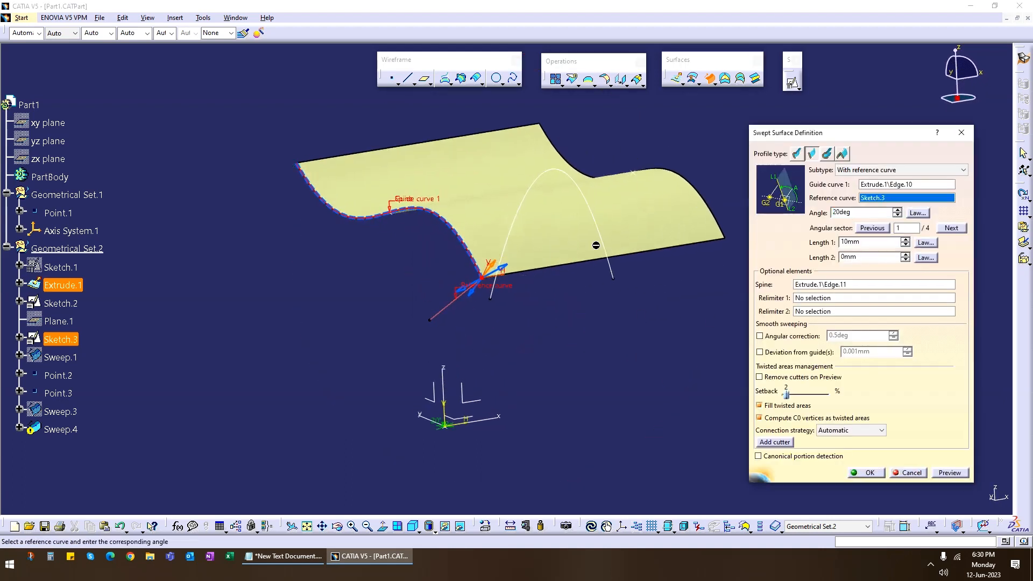
pyautogui.click(537, 194)
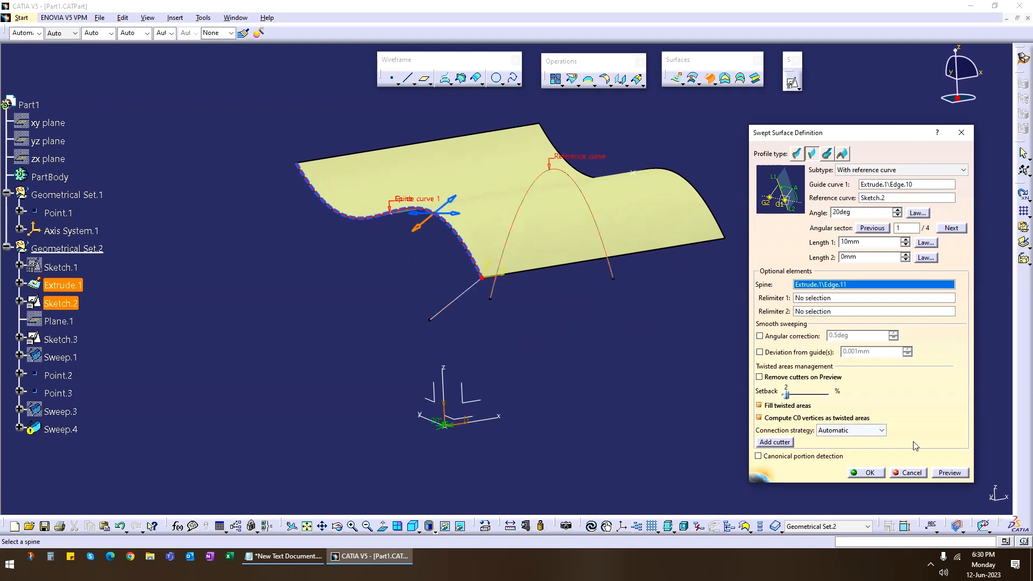
pyautogui.click(949, 473)
pyautogui.click(586, 310)
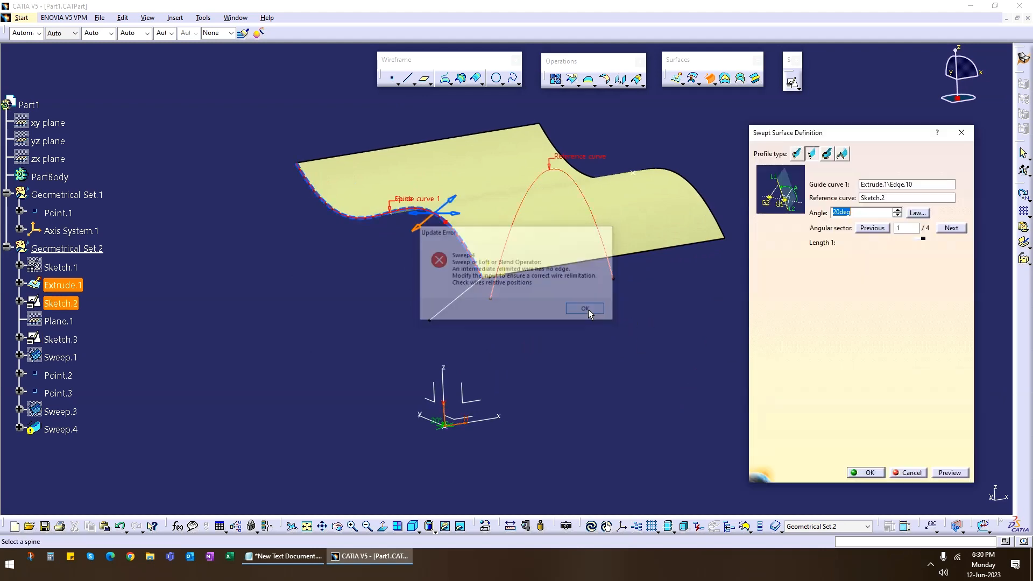
# Replace the reference curve with the edge of Extrude.1 opposite the guide curve, and preview the sweep
pyautogui.click(891, 198)
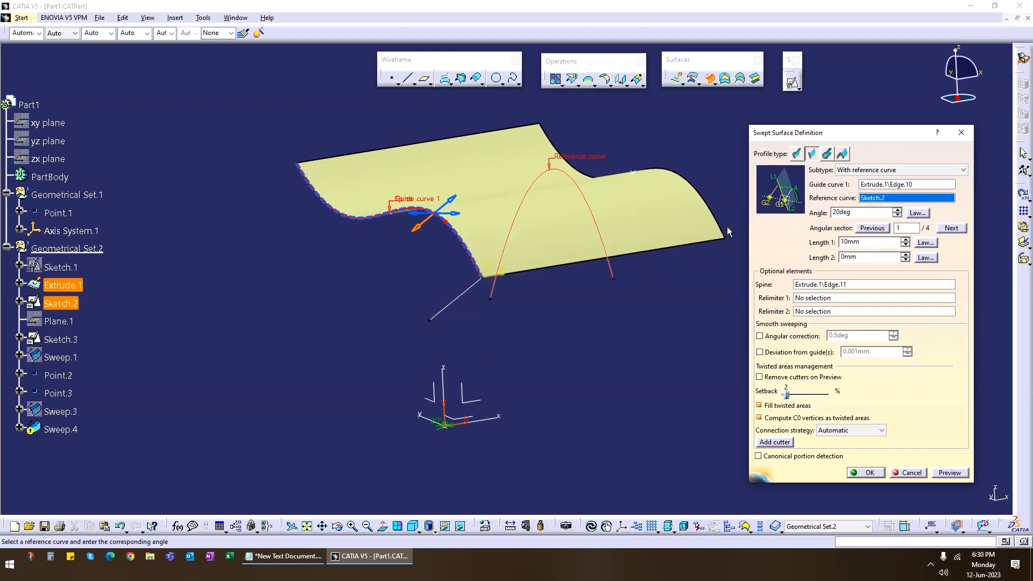
pyautogui.click(680, 181)
pyautogui.click(949, 474)
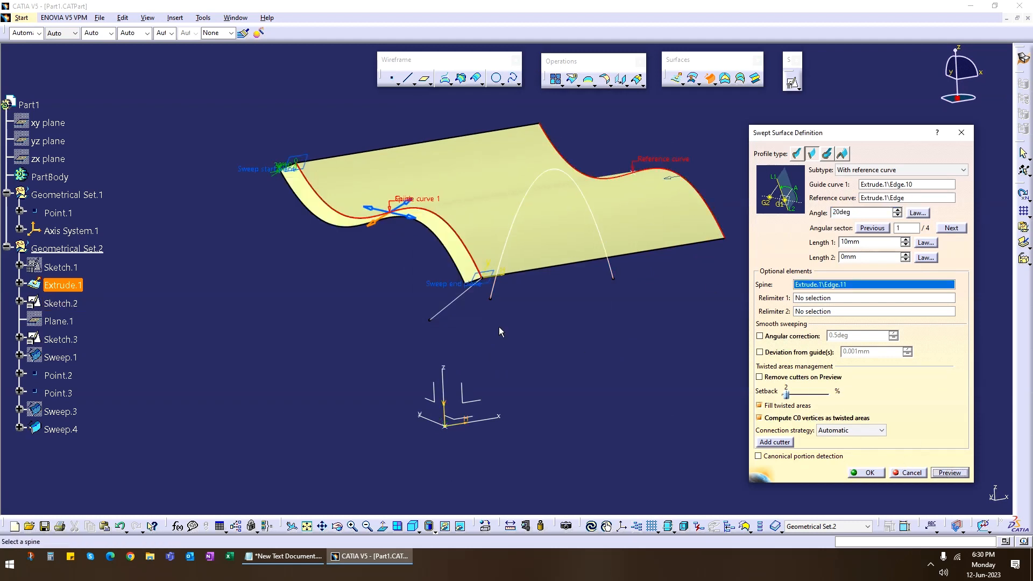
# Examine how the previewed sweep is angled along the guide curve, and cancel the sweep definition
pyautogui.moveTo(499, 327); pyautogui.dragTo(368, 180, button='middle')
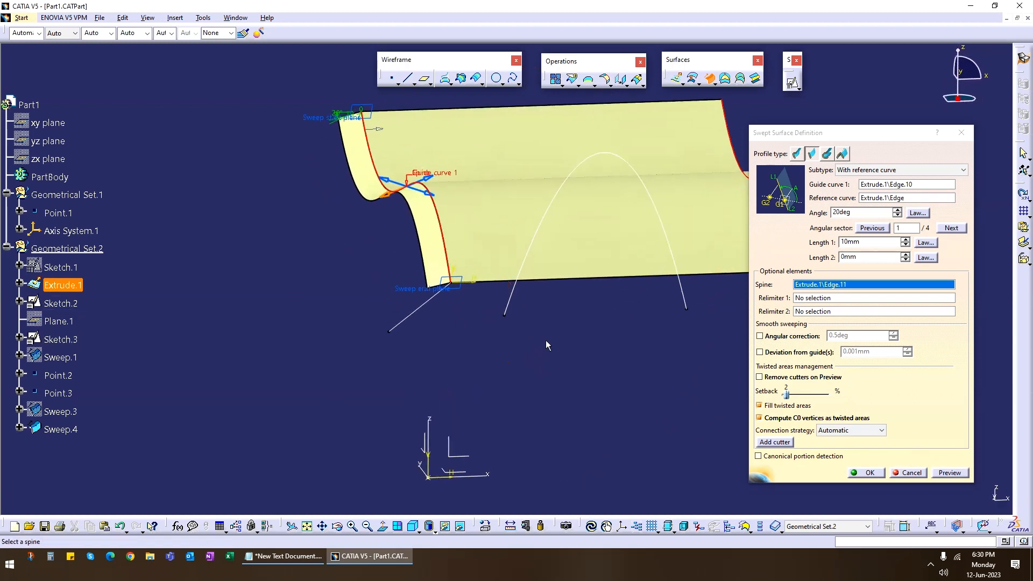
pyautogui.moveTo(547, 345); pyautogui.dragTo(398, 198, button='middle')
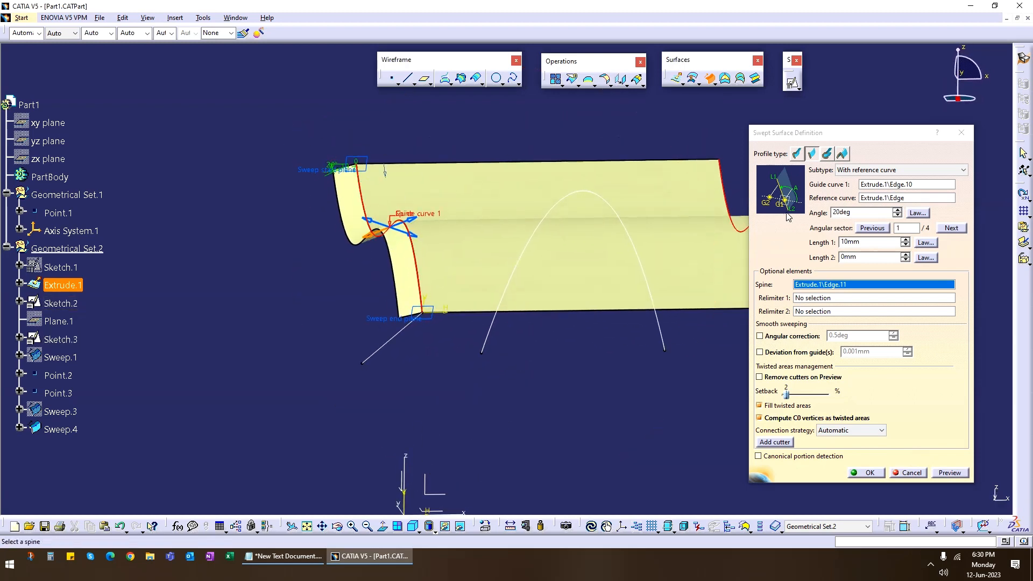
pyautogui.moveTo(614, 327); pyautogui.dragTo(525, 367, button='middle')
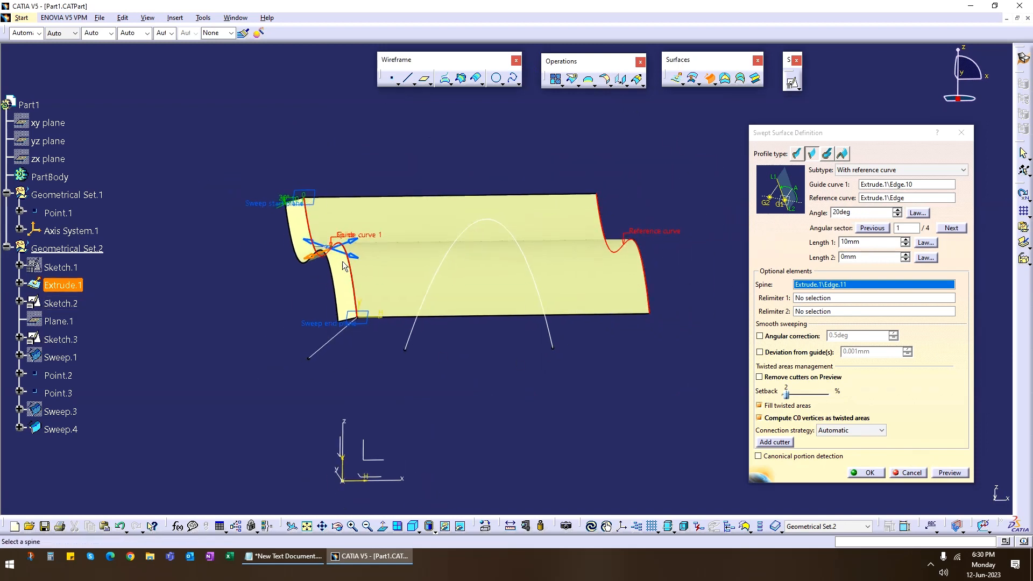
pyautogui.moveTo(472, 303); pyautogui.dragTo(538, 318, button='middle')
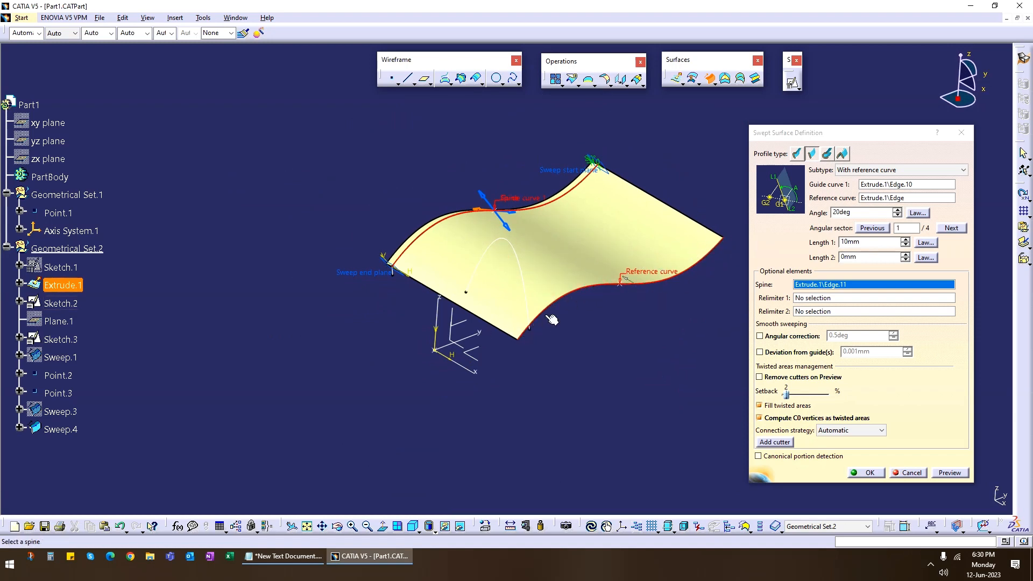
pyautogui.click(917, 473)
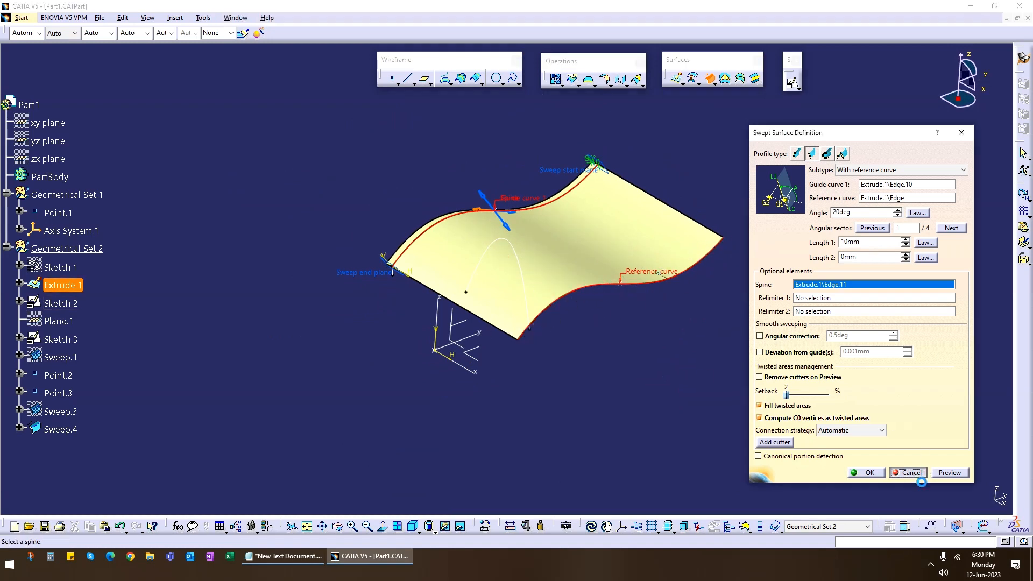
# Start a positioned sketch on the YZ plane of Axis System.1 with implicit origin and orientation
pyautogui.moveTo(722, 369); pyautogui.dragTo(525, 338, button='middle')
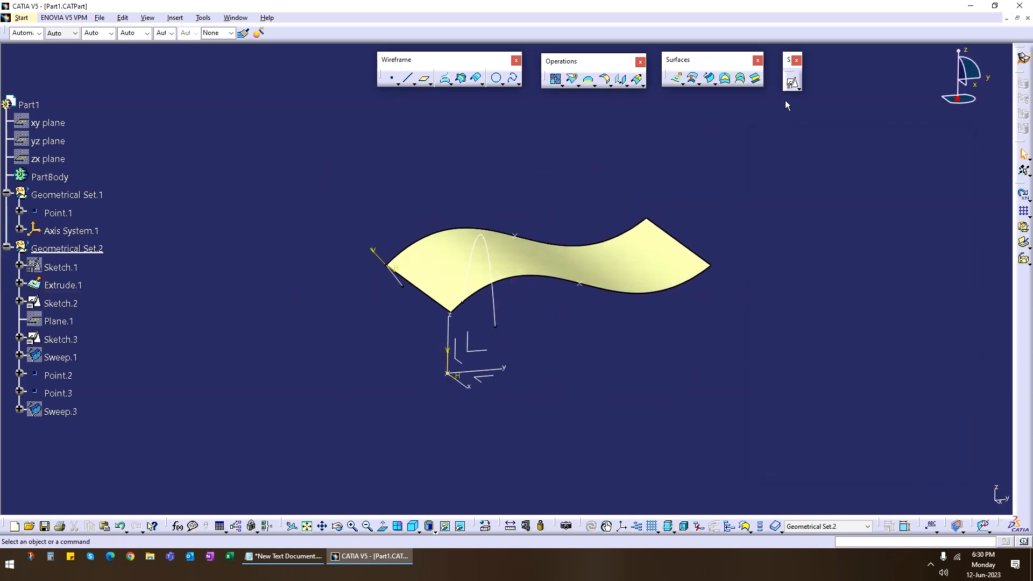
pyautogui.click(792, 83)
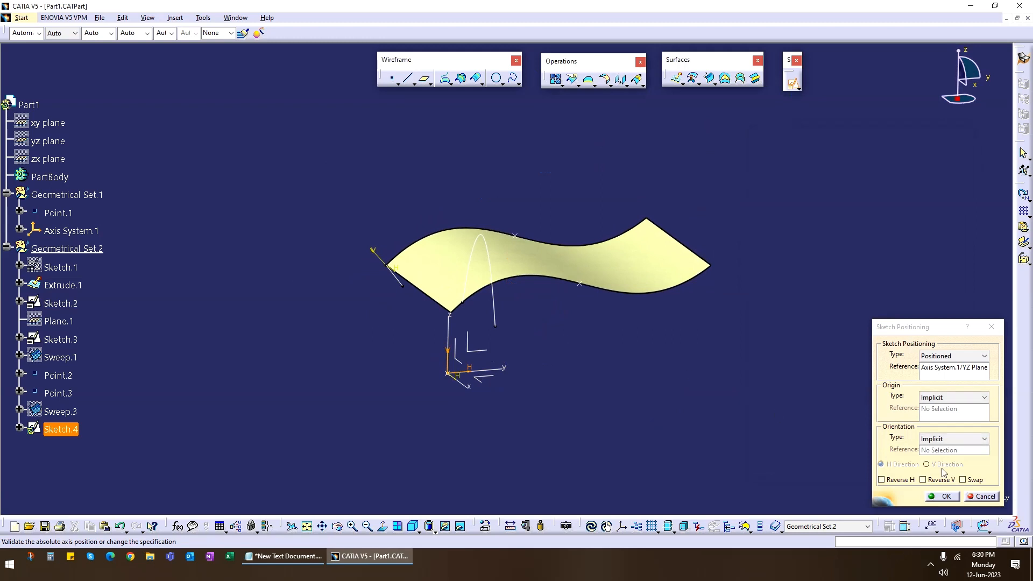
pyautogui.click(945, 496)
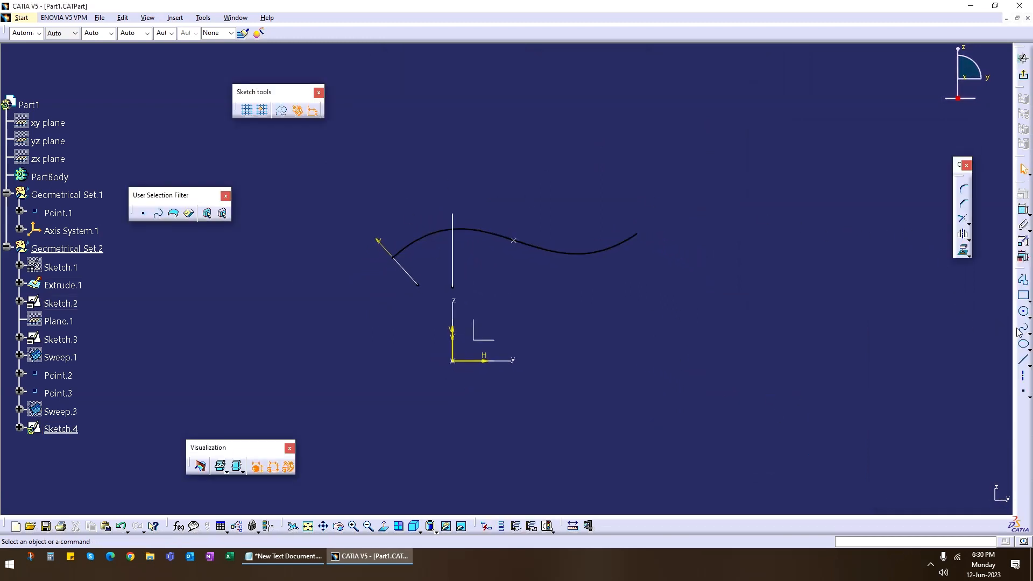
# Sketch a horizontal line crossing the Extrude.1 profile and extending past both of its ends, and exit the sketch
pyautogui.click(1023, 359)
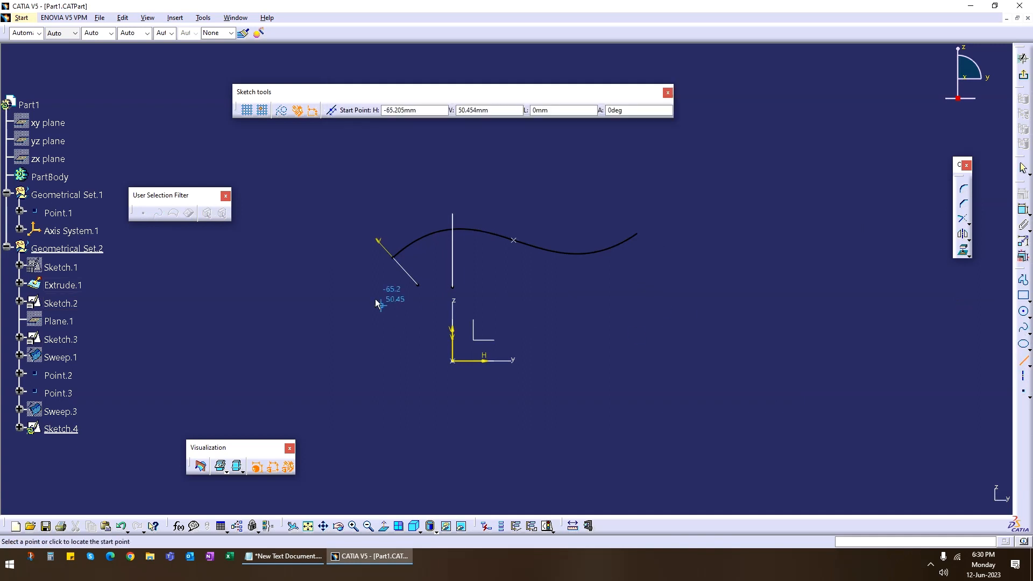
pyautogui.click(342, 252)
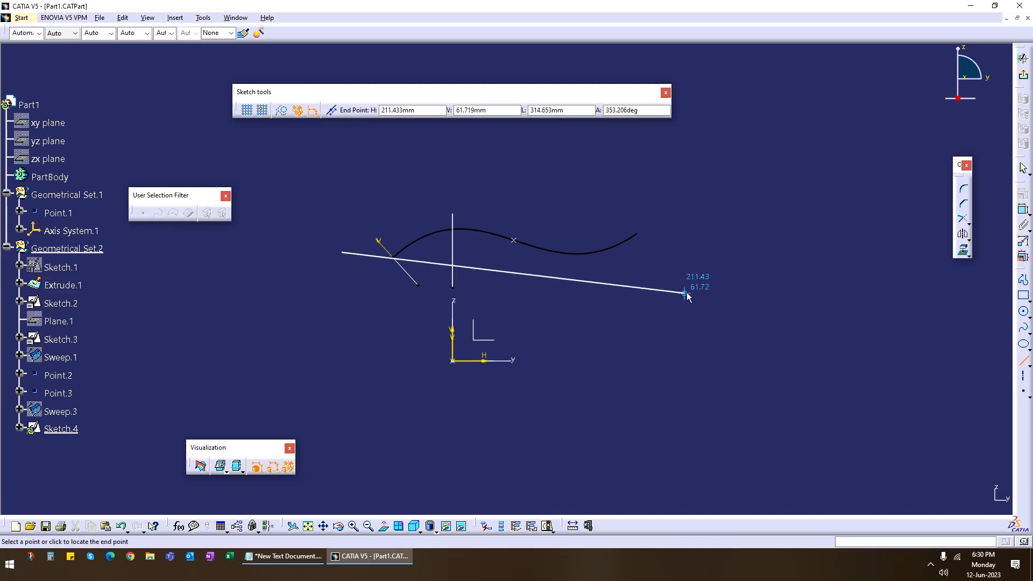
pyautogui.click(676, 252)
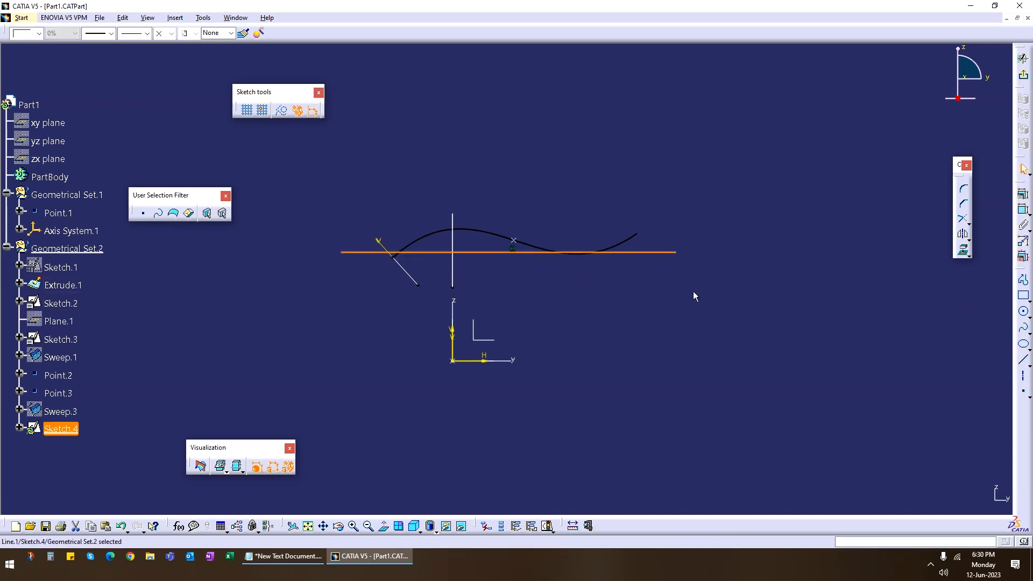
pyautogui.click(697, 293)
pyautogui.click(1023, 75)
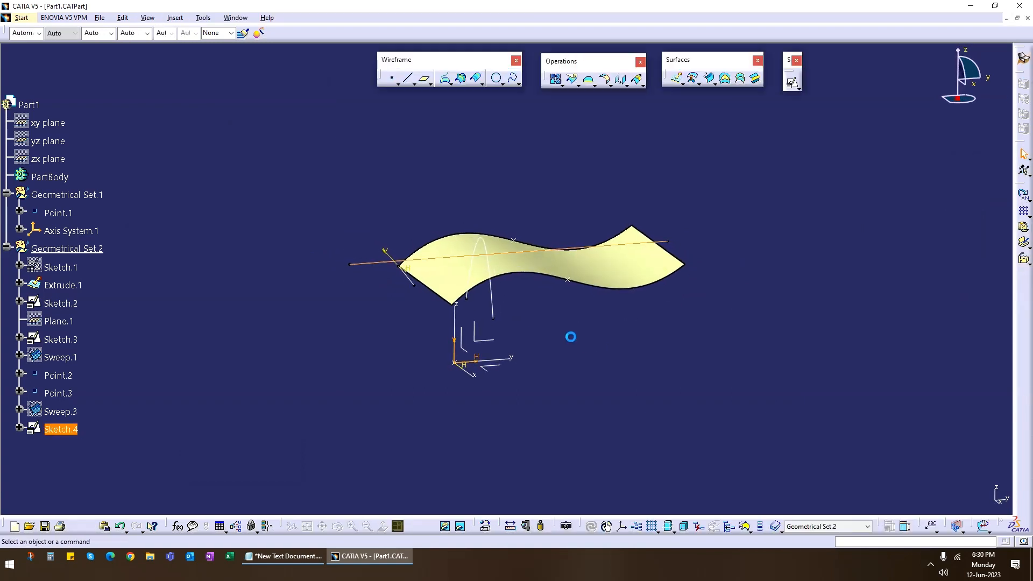
pyautogui.click(571, 336)
# Start a linear sweep of subtype With reference curve, using Extrude.1's front wavy edge as guide curve and Sketch.4 as reference curve
pyautogui.moveTo(498, 322)
pyautogui.mouseDown(button='middle')
pyautogui.moveTo(492, 343)
pyautogui.moveTo(664, 396)
pyautogui.moveTo(648, 339)
pyautogui.moveTo(566, 317)
pyautogui.moveTo(449, 357)
pyautogui.moveTo(422, 307)
pyautogui.moveTo(570, 269)
pyautogui.moveTo(536, 327)
pyautogui.mouseUp(button='middle')
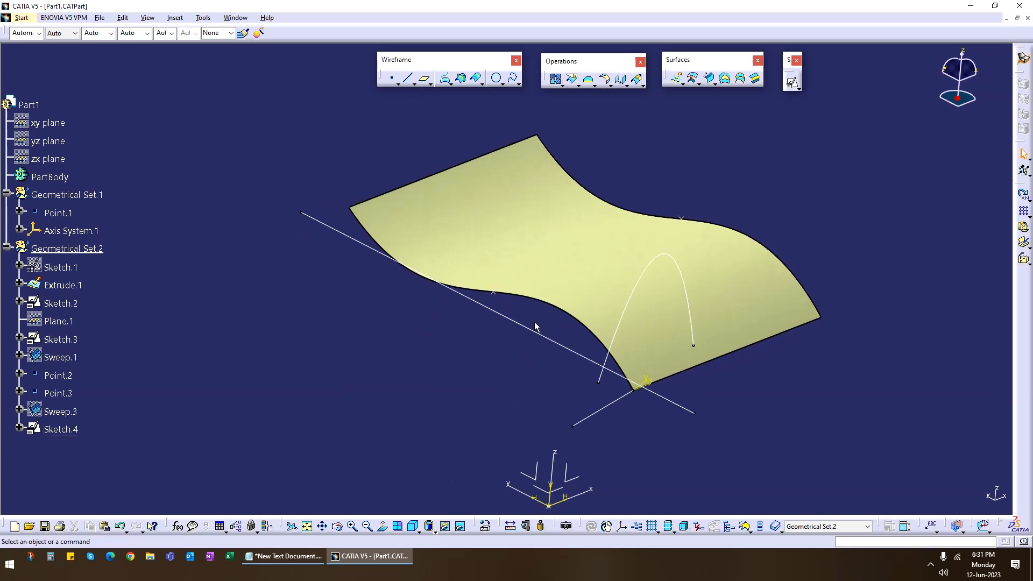
pyautogui.click(536, 326)
pyautogui.click(714, 209)
pyautogui.click(709, 78)
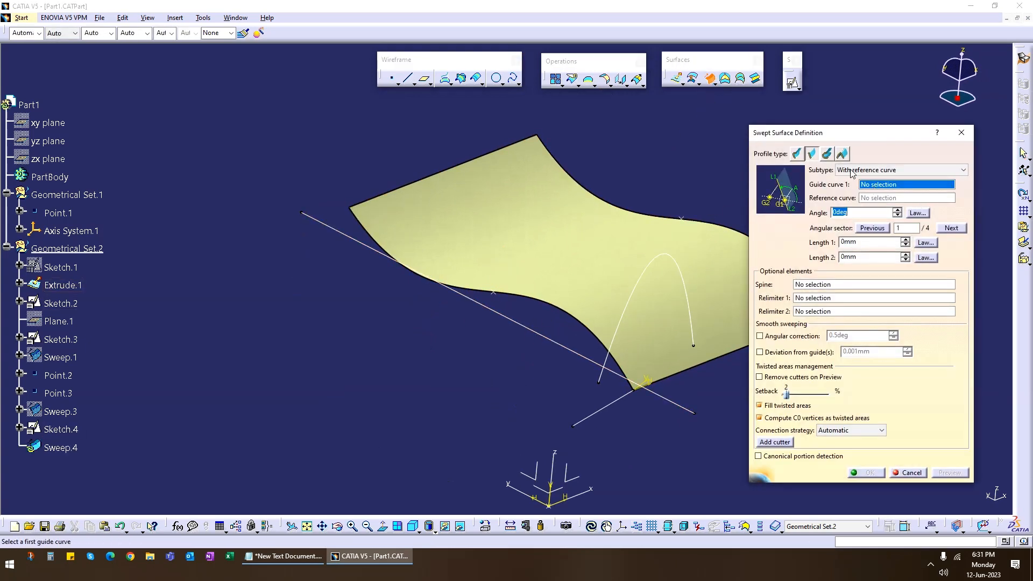
pyautogui.click(900, 171)
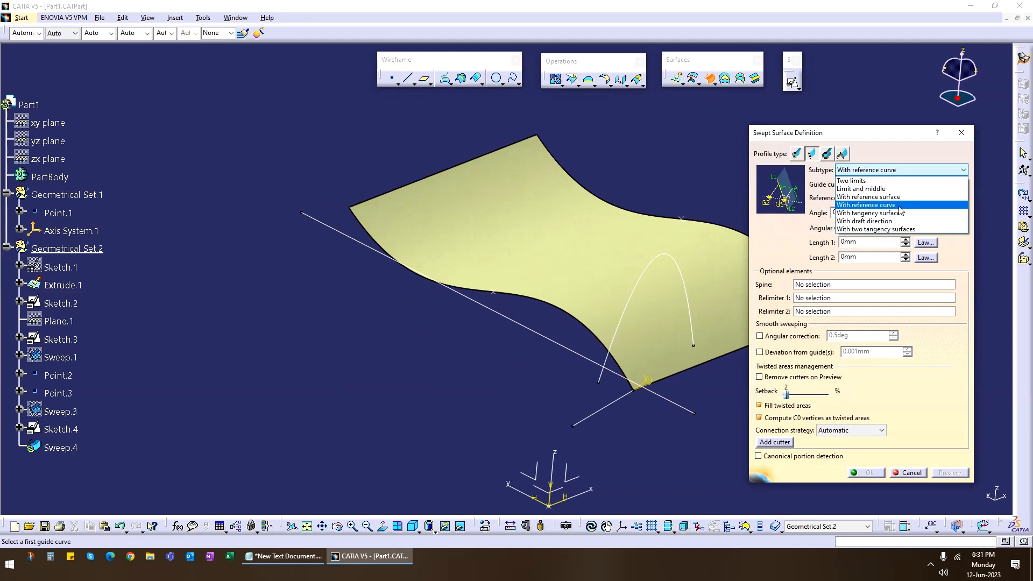
pyautogui.click(899, 205)
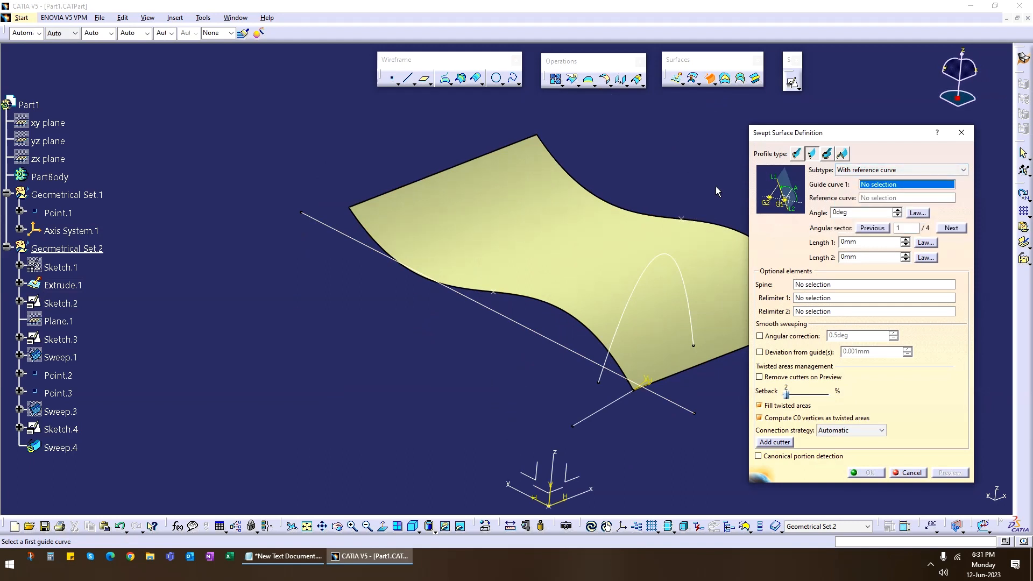
pyautogui.click(568, 311)
pyautogui.click(549, 341)
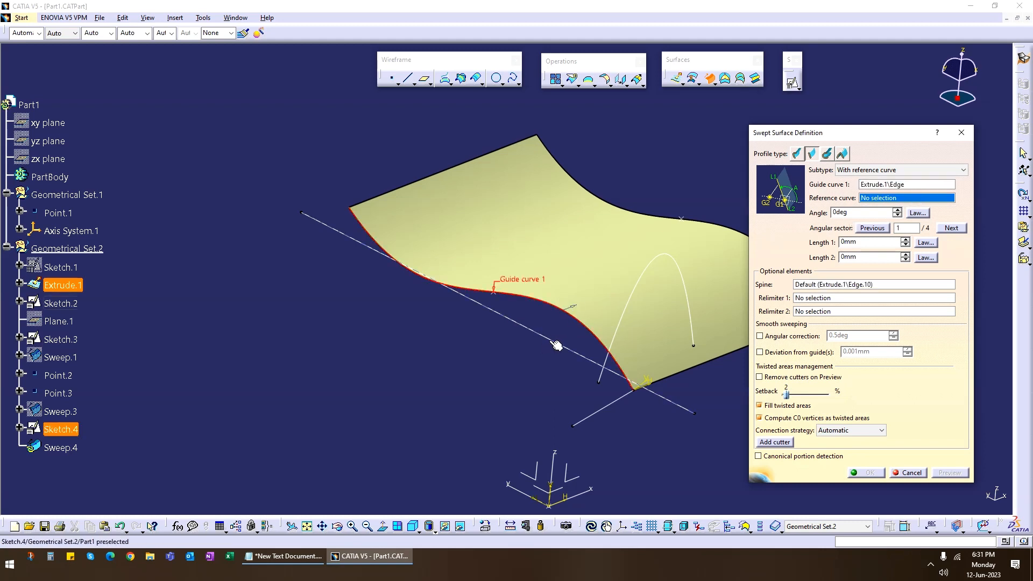
# Set the sweep's angle to 20deg and Length 1 to 20 mm, and try to preview the surface
pyautogui.click(869, 215)
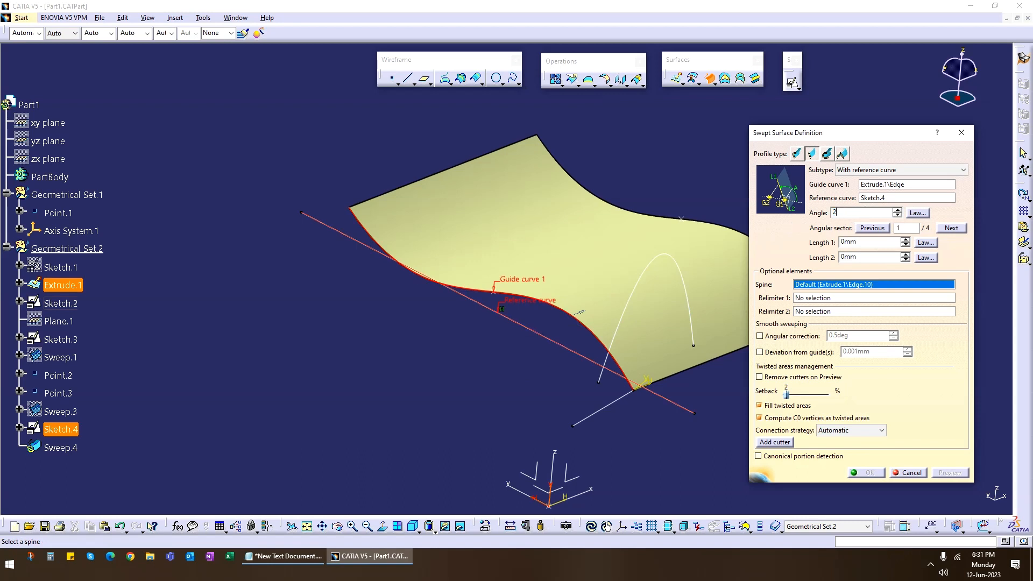
pyautogui.press('Tab')
pyautogui.write('20')
pyautogui.press('Return')
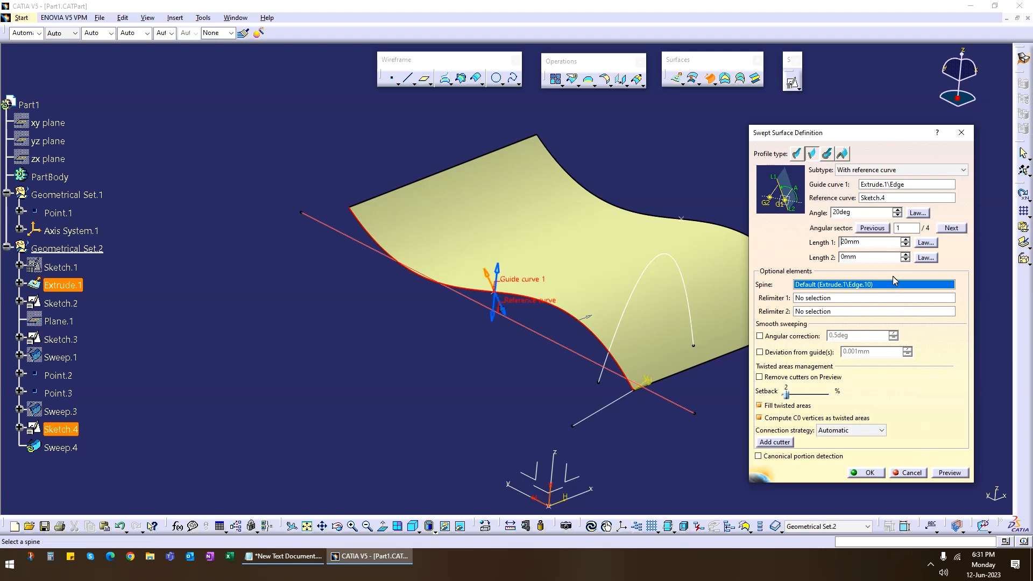
pyautogui.moveTo(512, 396); pyautogui.dragTo(464, 325, button='middle')
pyautogui.click(950, 472)
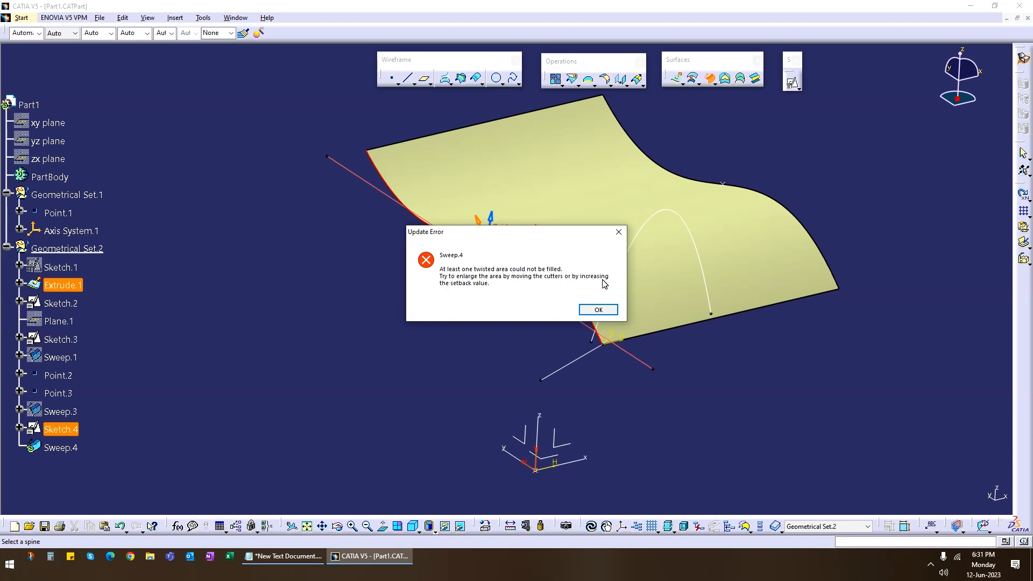
pyautogui.click(597, 311)
pyautogui.moveTo(531, 364); pyautogui.dragTo(468, 258, button='middle')
pyautogui.click(982, 496)
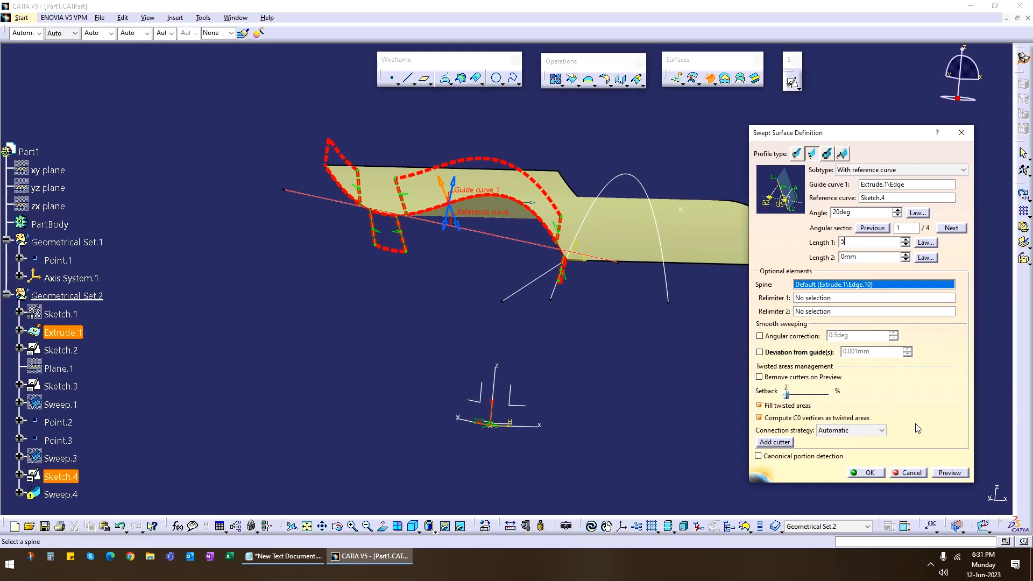
# Try to preview the sweep with Length 1 set to 5 mm, and cancel the sweep definition
pyautogui.click(949, 472)
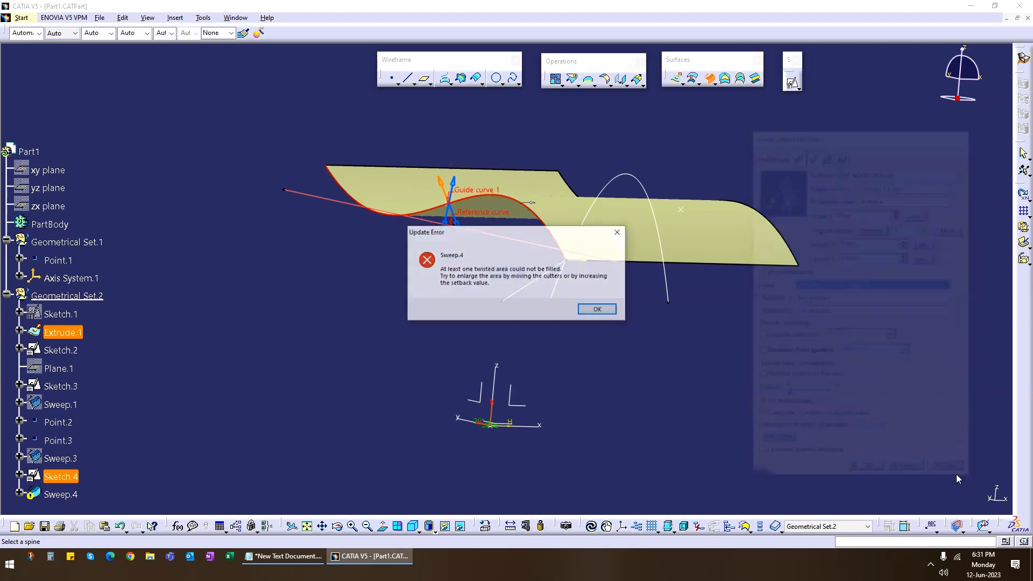
pyautogui.click(599, 312)
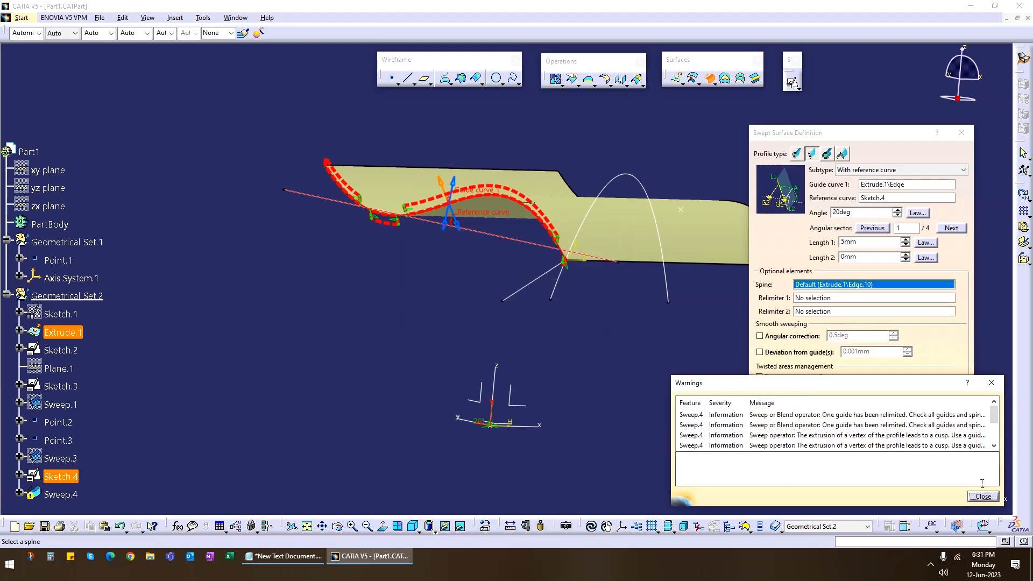
pyautogui.moveTo(517, 291); pyautogui.dragTo(425, 269, button='middle')
pyautogui.moveTo(424, 269); pyautogui.dragTo(476, 316, button='middle')
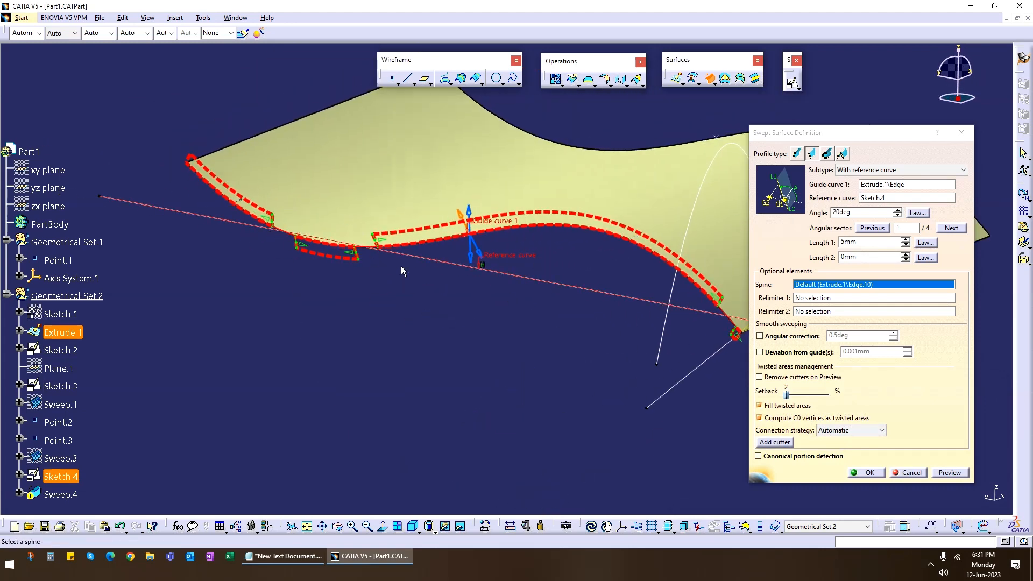
pyautogui.moveTo(465, 317); pyautogui.dragTo(425, 339, button='middle')
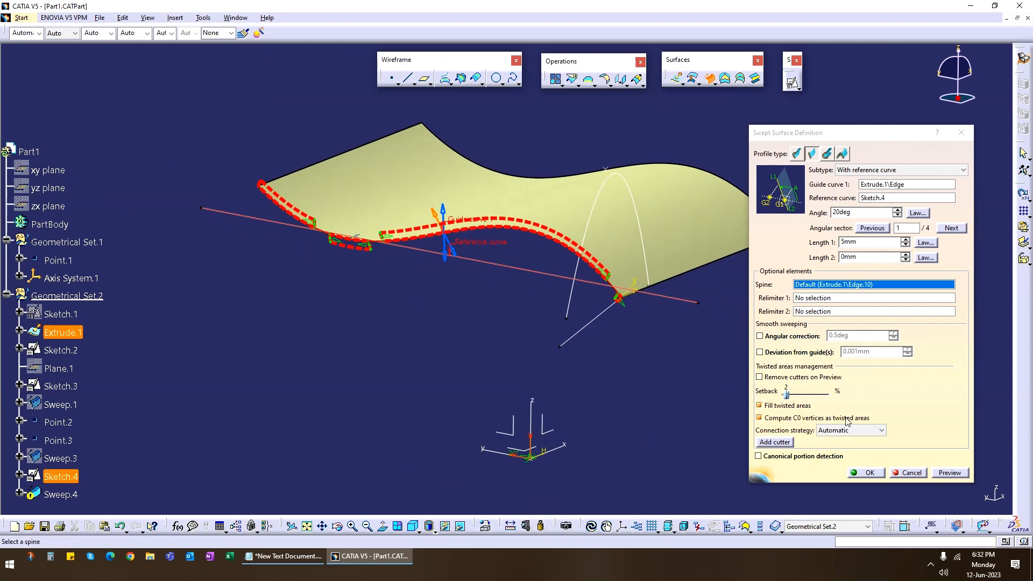
pyautogui.click(909, 472)
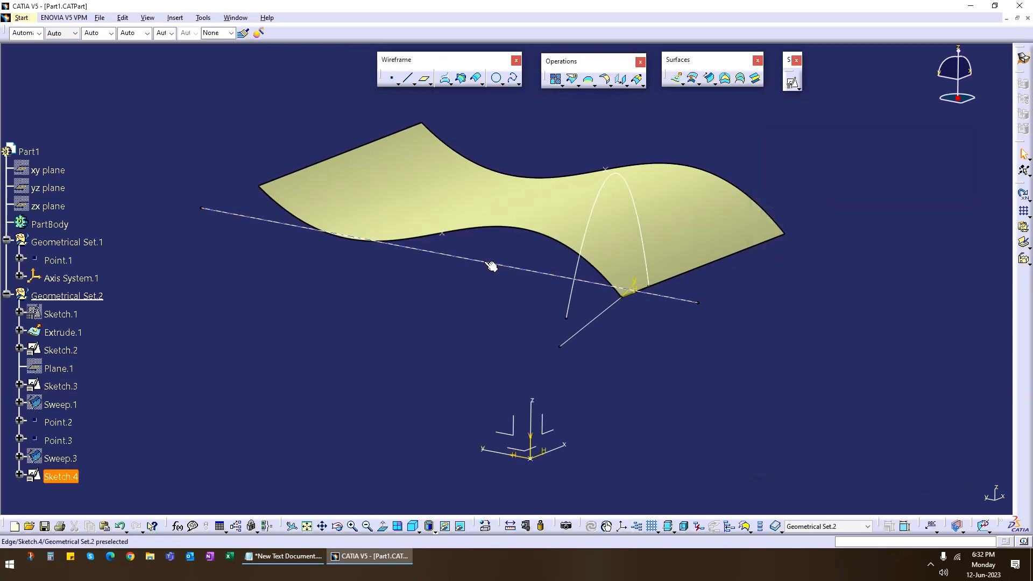
# Edit Sketch.4 to constrain its horizontal line 60 mm from the horizontal axis, and exit the sketch
pyautogui.doubleClick(491, 266)
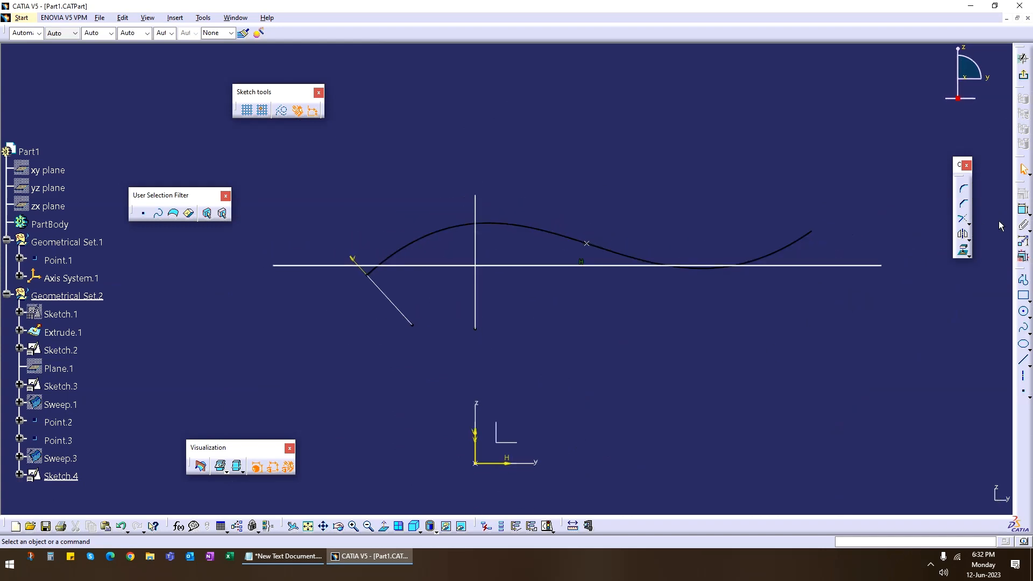
pyautogui.click(553, 268)
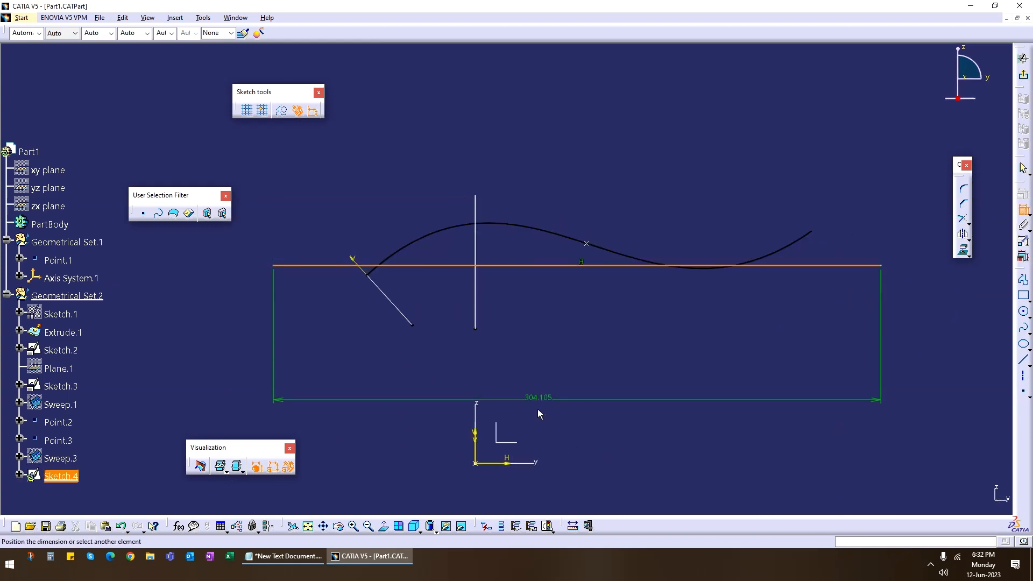
pyautogui.click(513, 464)
pyautogui.click(706, 392)
pyautogui.doubleClick(699, 384)
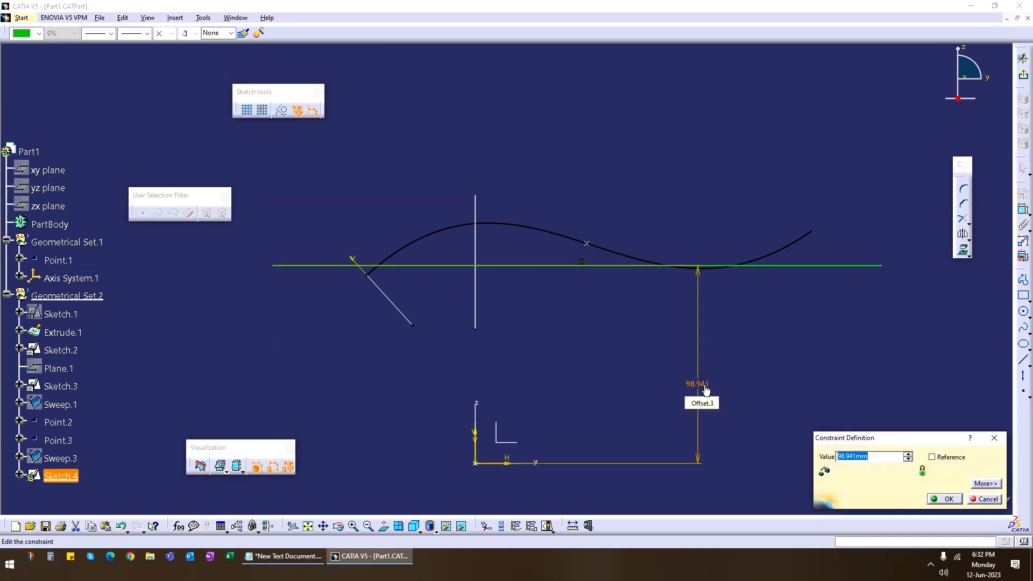
pyautogui.write('60')
pyautogui.press('Return')
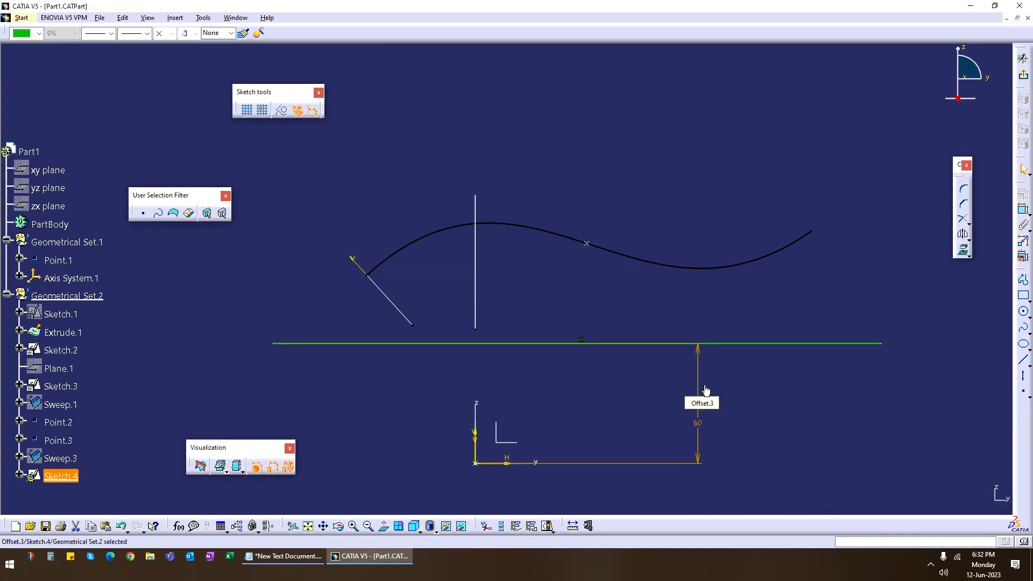
pyautogui.click(1023, 58)
pyautogui.click(710, 299)
# Start a linear sweep of subtype With reference curve, with Extrude.1's front wavy edge as guide curve and the repositioned Sketch.4 line as reference curve
pyautogui.moveTo(472, 278)
pyautogui.mouseDown(button='middle')
pyautogui.moveTo(551, 286)
pyautogui.moveTo(575, 379)
pyautogui.moveTo(517, 362)
pyautogui.mouseUp(button='middle')
pyautogui.click(709, 79)
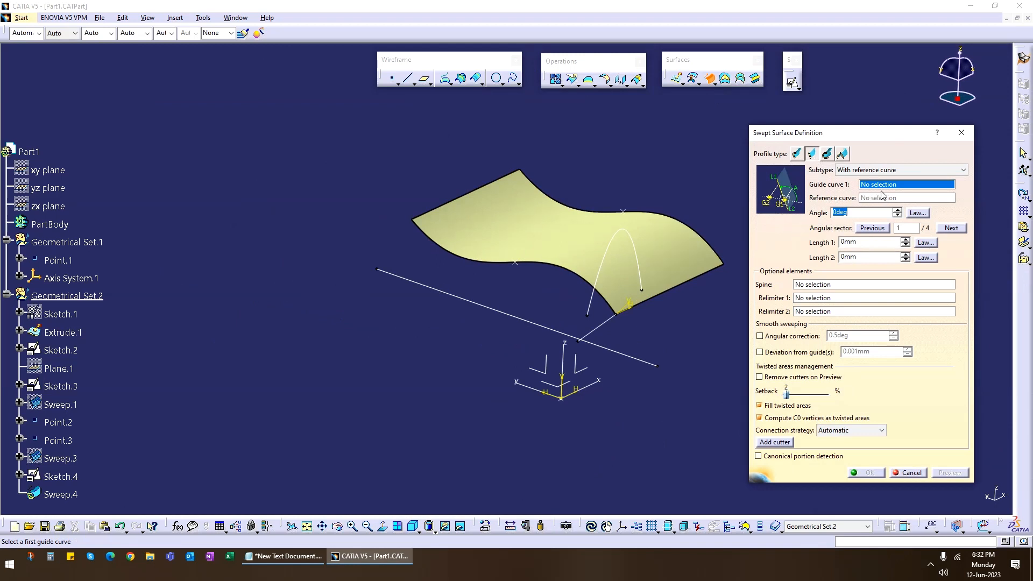
pyautogui.click(582, 280)
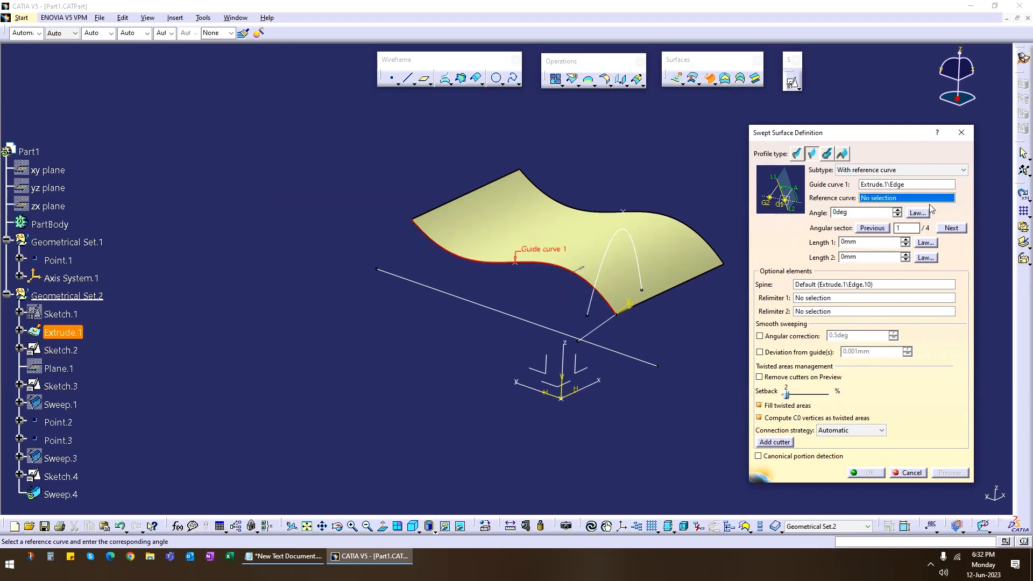
pyautogui.click(541, 320)
pyautogui.moveTo(498, 364); pyautogui.dragTo(625, 331, button='middle')
pyautogui.click(782, 225)
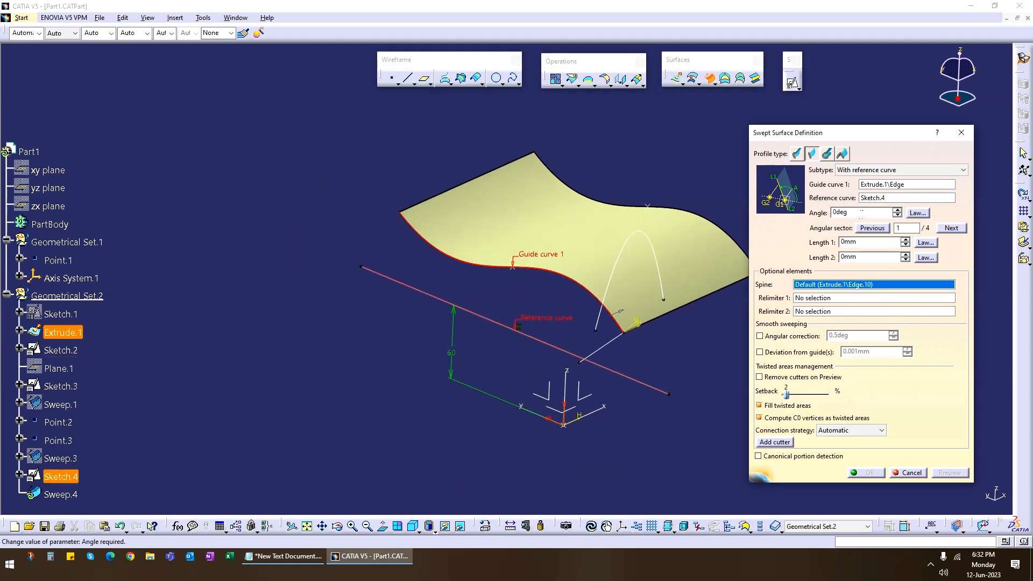
# Set the sweep's angle to 20deg and Length 1 to 10 mm, and preview the surface
pyautogui.doubleClick(860, 213)
pyautogui.write('20')
pyautogui.press('Tab')
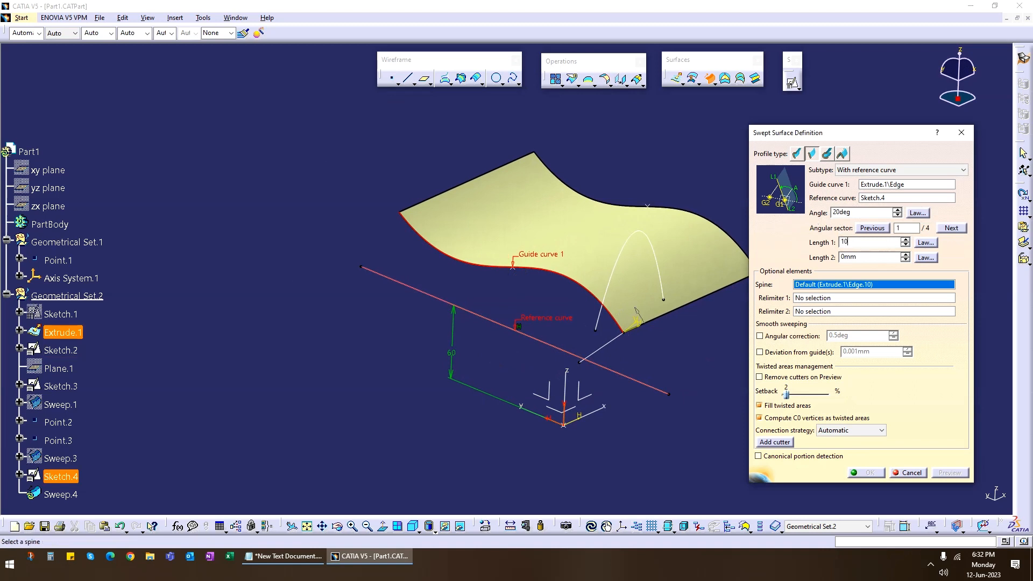
pyautogui.write('10')
pyautogui.press('Return')
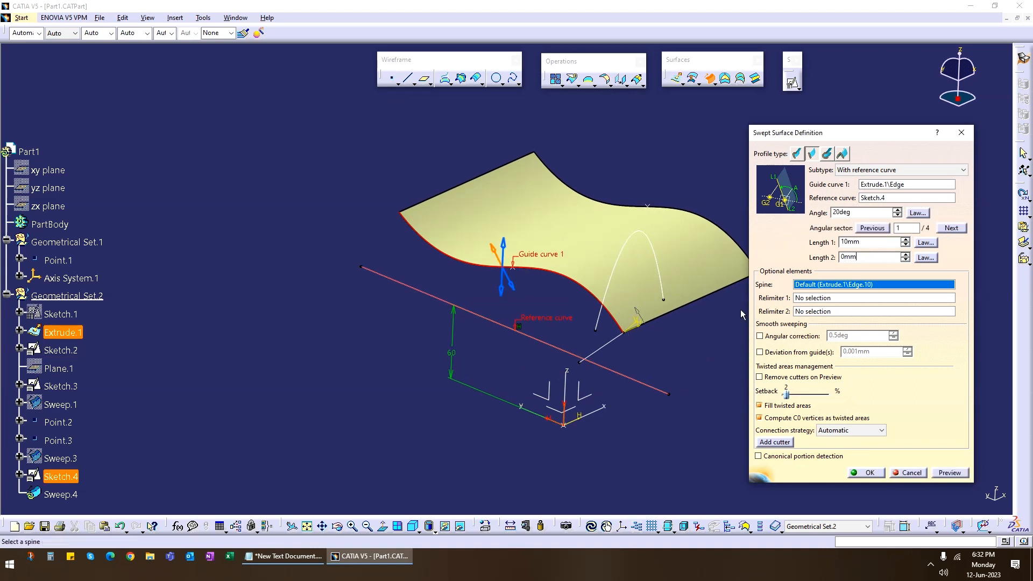
pyautogui.click(949, 473)
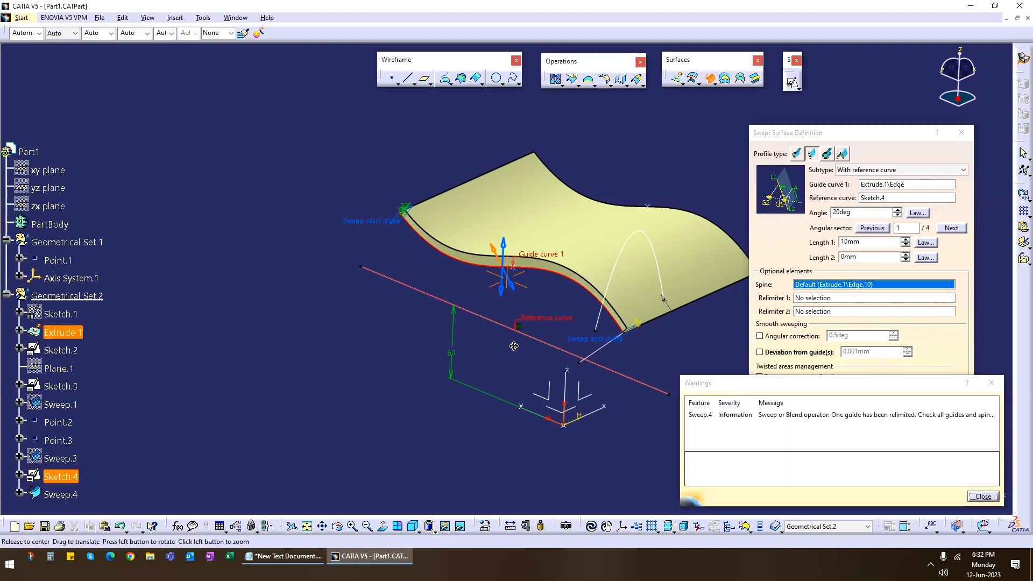
# Examine the previewed swept surface along the guide curve in relation to the reference line, and look over the available sweep subtypes
pyautogui.moveTo(462, 253); pyautogui.dragTo(544, 286, button='middle')
pyautogui.moveTo(483, 294); pyautogui.dragTo(670, 288, button='middle')
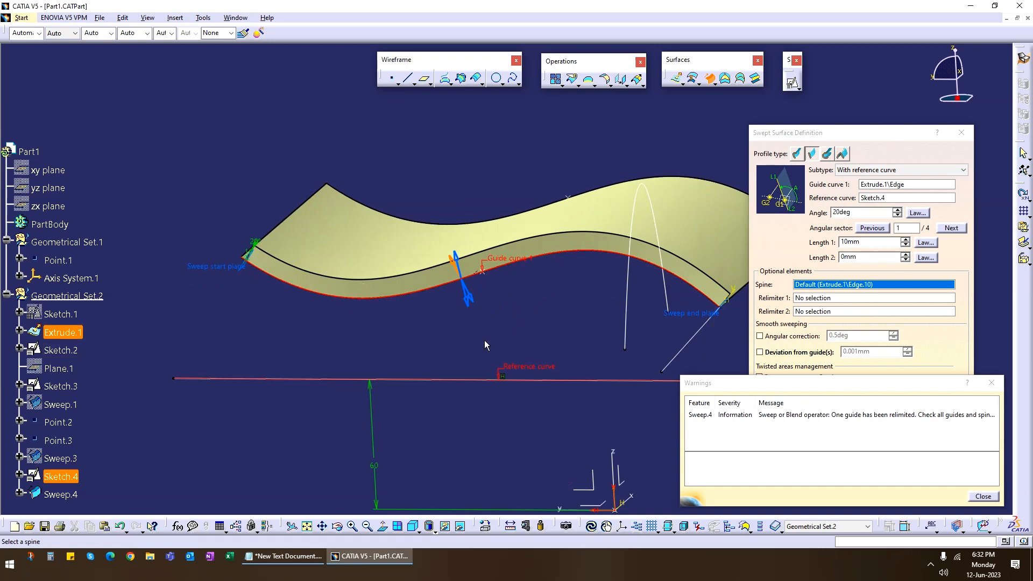
pyautogui.moveTo(484, 344); pyautogui.dragTo(455, 329, button='middle')
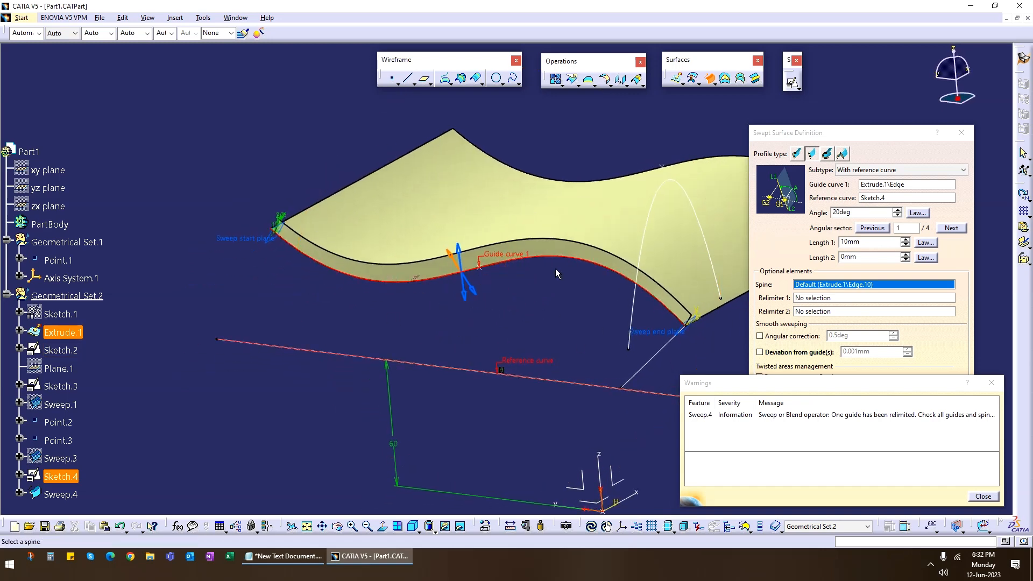
pyautogui.moveTo(556, 273); pyautogui.dragTo(468, 346, button='middle')
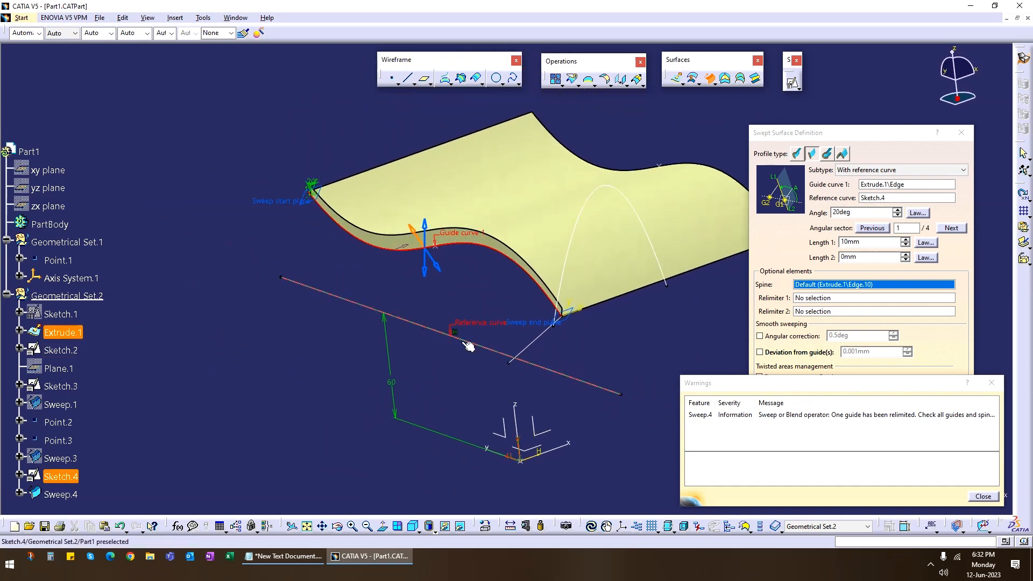
pyautogui.moveTo(547, 376); pyautogui.dragTo(481, 437, button='middle')
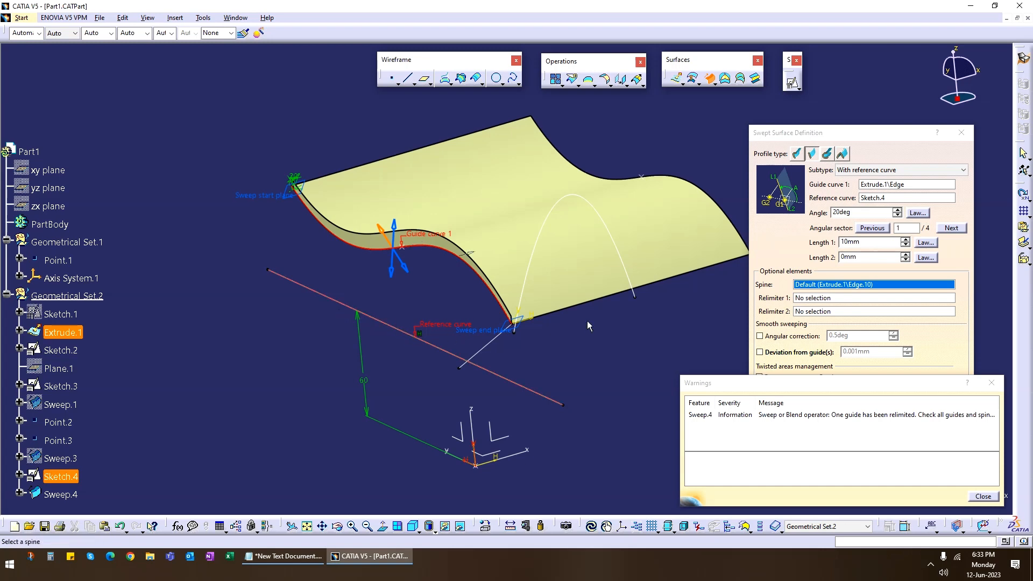
pyautogui.click(983, 496)
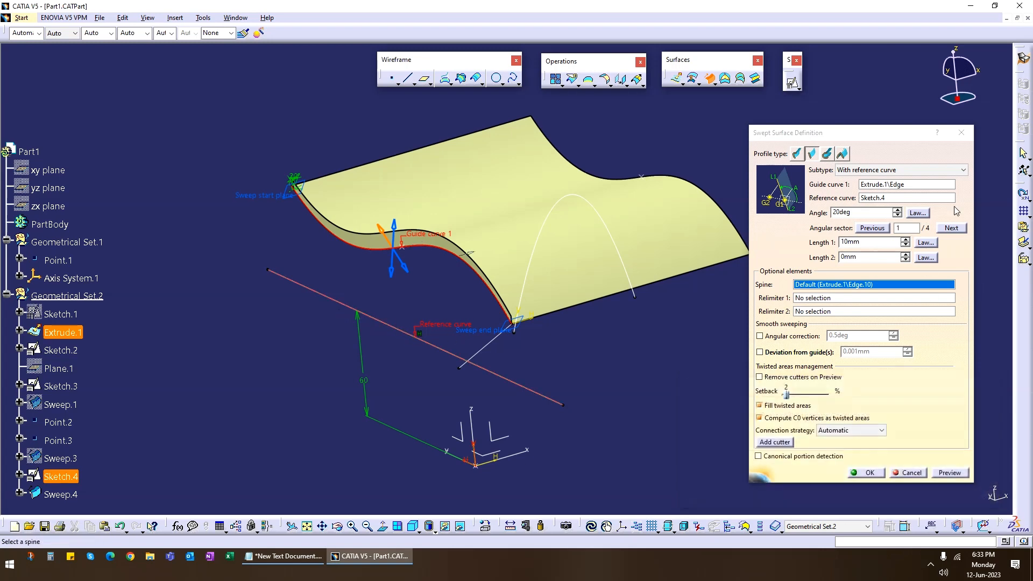
pyautogui.click(944, 170)
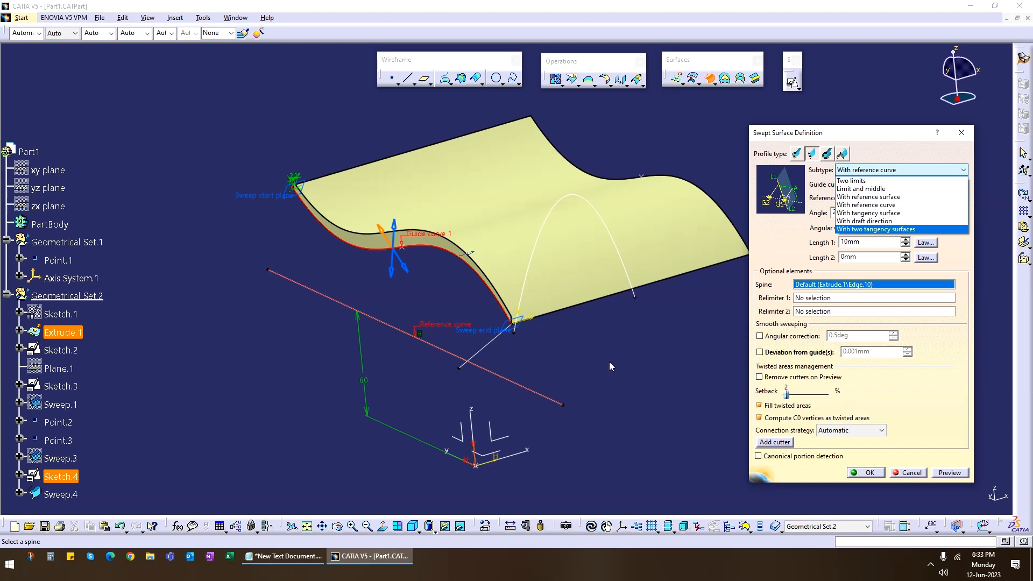
pyautogui.click(710, 355)
pyautogui.moveTo(500, 376); pyautogui.dragTo(527, 380, button='middle')
# Switch the sweep to angular sector 2 and preview the resulting surface
pyautogui.click(950, 228)
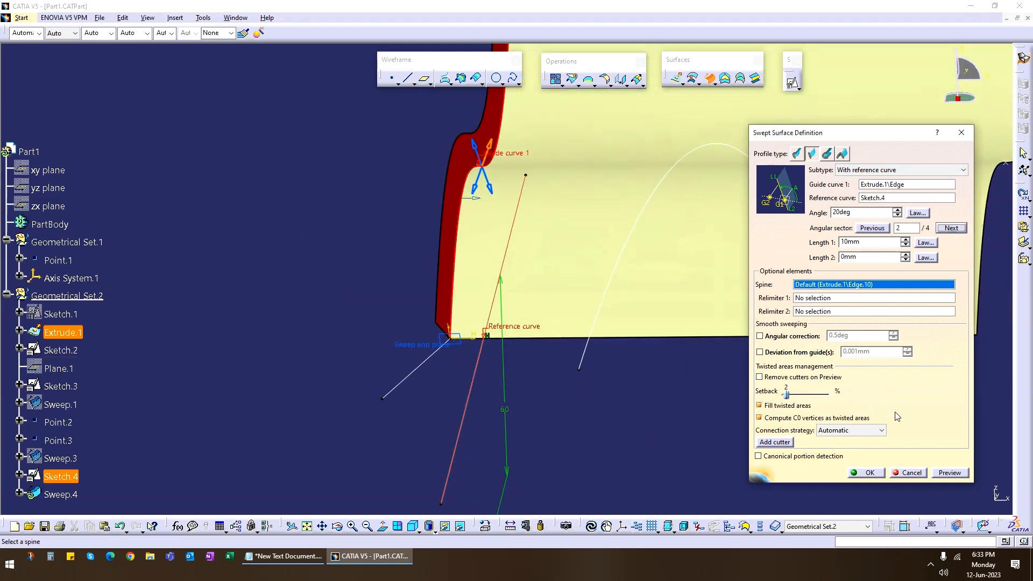
pyautogui.click(951, 472)
pyautogui.moveTo(506, 350); pyautogui.dragTo(538, 333, button='middle')
pyautogui.click(982, 496)
# Switch the sweep to angular sector 3 and preview the resulting surface
pyautogui.click(957, 232)
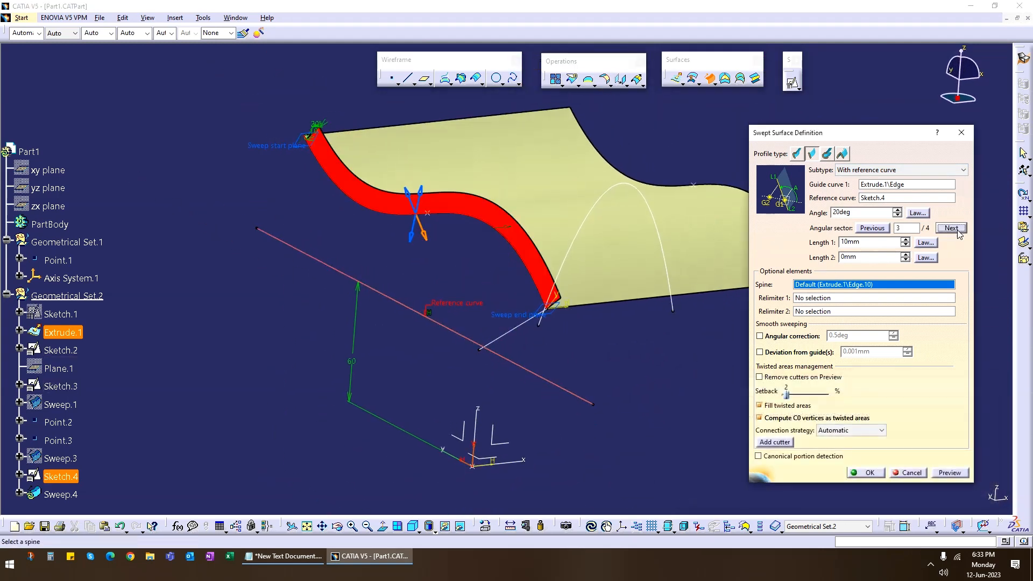
pyautogui.click(949, 472)
pyautogui.click(983, 496)
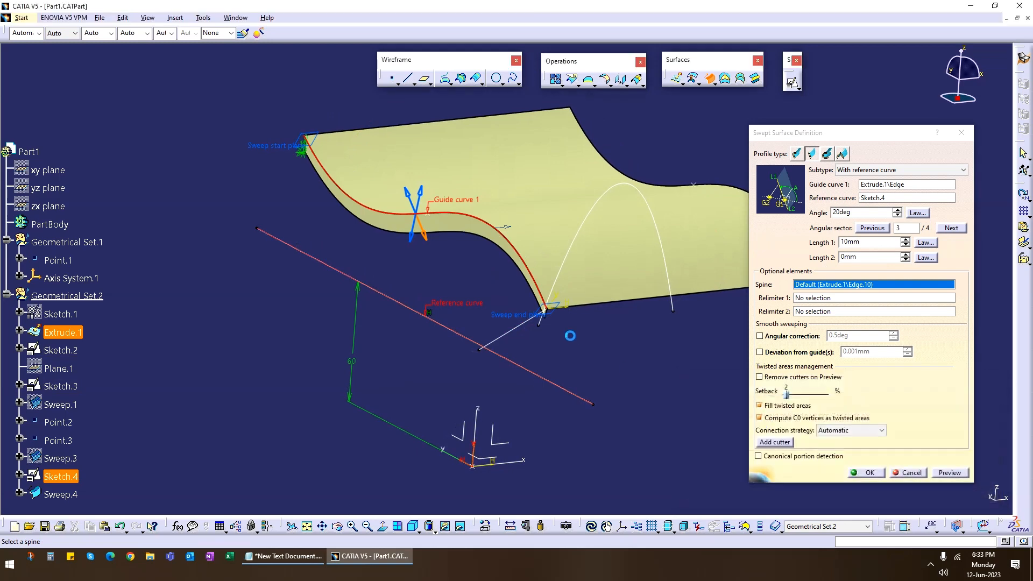
pyautogui.moveTo(569, 336); pyautogui.dragTo(511, 307, button='middle')
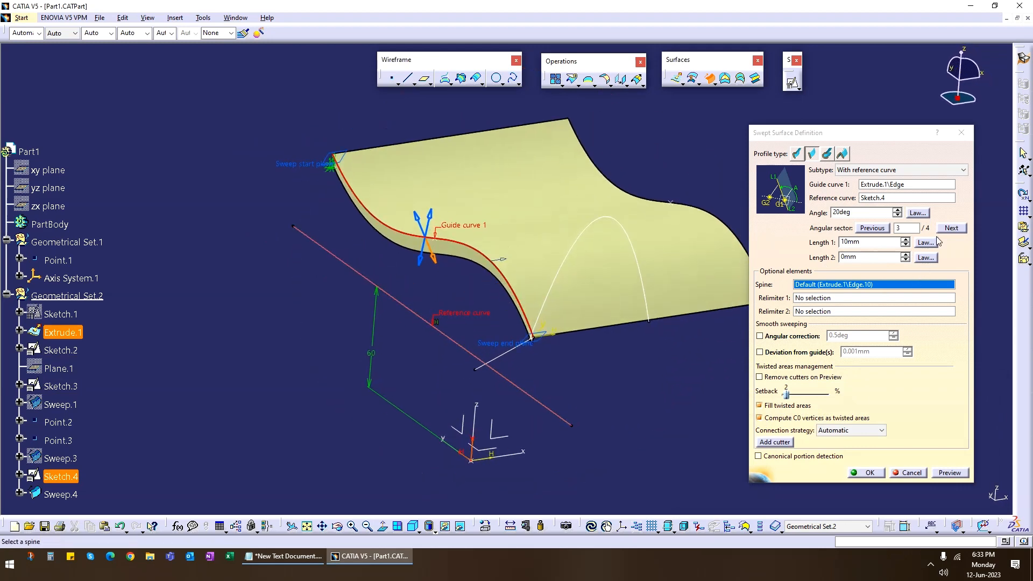
# Preview the sweep with angular sector 4, and cancel the sweep definition
pyautogui.click(951, 228)
pyautogui.click(948, 472)
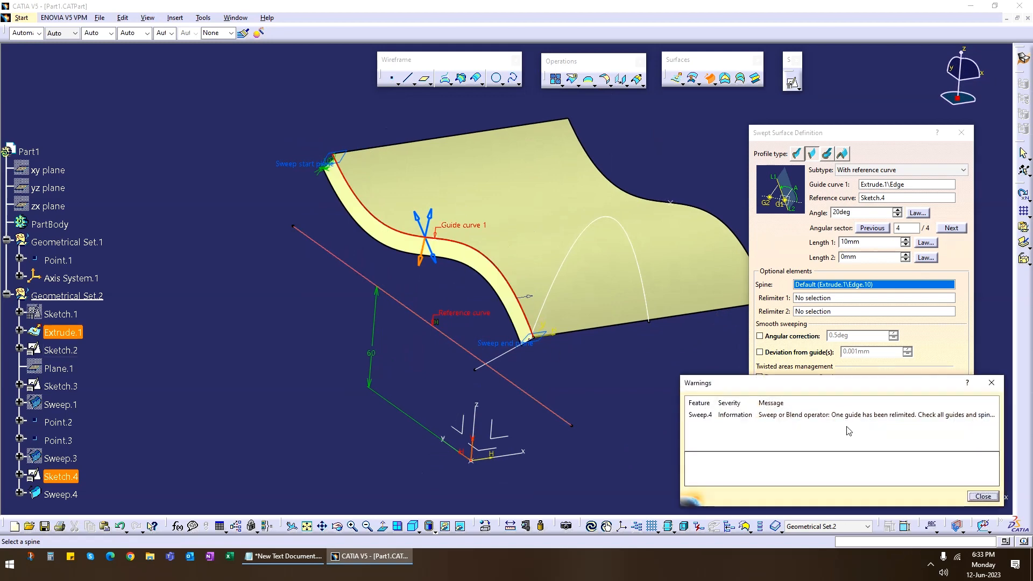
pyautogui.click(976, 494)
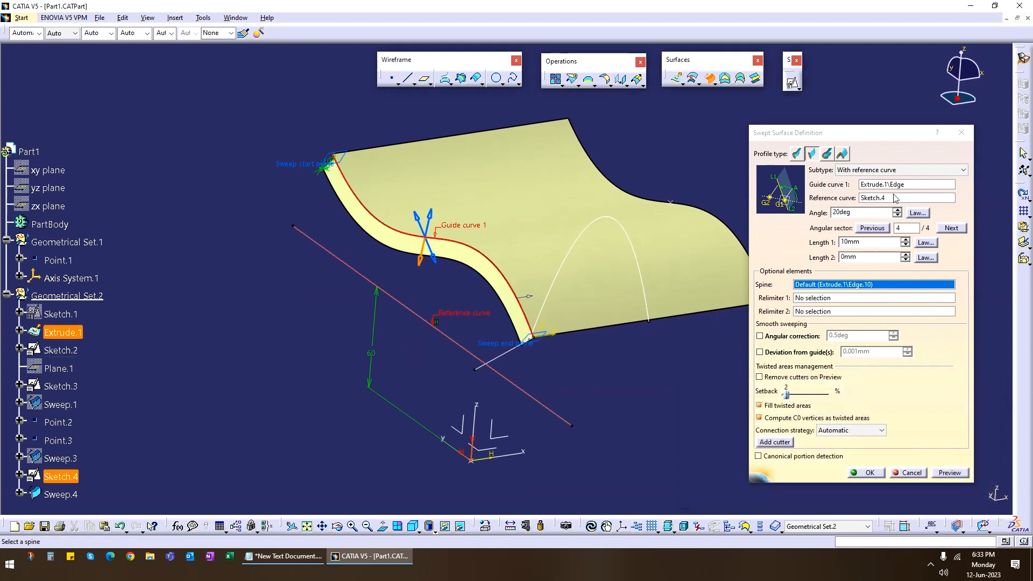
pyautogui.click(881, 171)
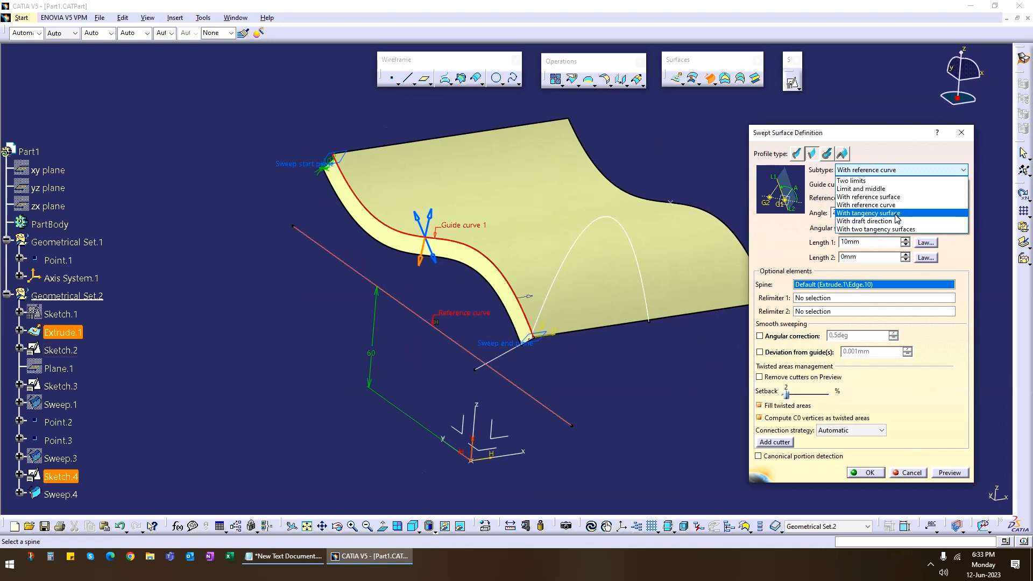
pyautogui.click(917, 482)
pyautogui.click(913, 470)
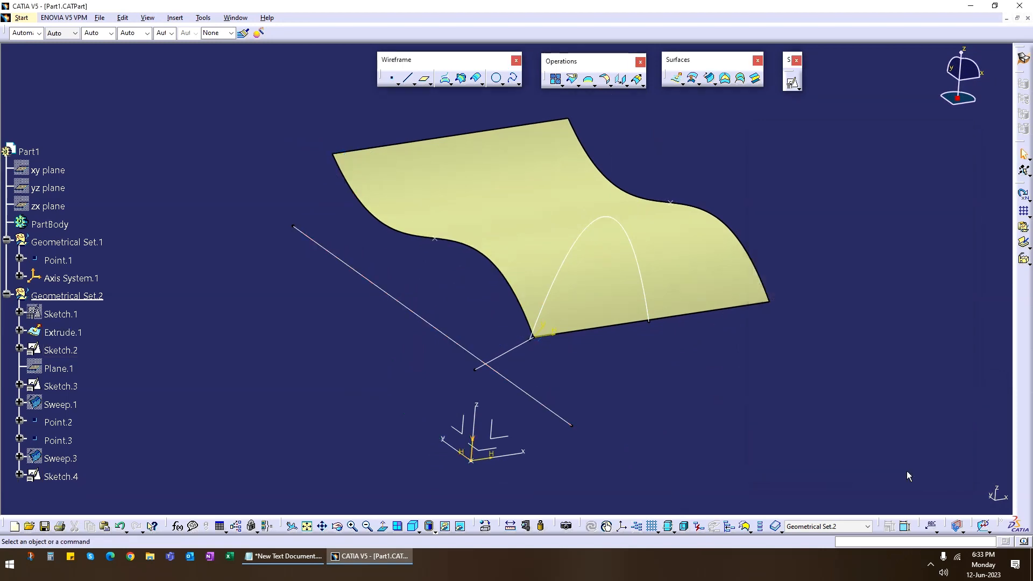
# Create a positioned sketch on Axis System.1's YZ plane with the H direction reversed
pyautogui.moveTo(744, 387)
pyautogui.mouseDown(button='middle')
pyautogui.moveTo(586, 293)
pyautogui.moveTo(440, 242)
pyautogui.moveTo(651, 207)
pyautogui.moveTo(597, 194)
pyautogui.moveTo(511, 237)
pyautogui.moveTo(530, 295)
pyautogui.moveTo(558, 259)
pyautogui.moveTo(556, 280)
pyautogui.mouseUp(button='middle')
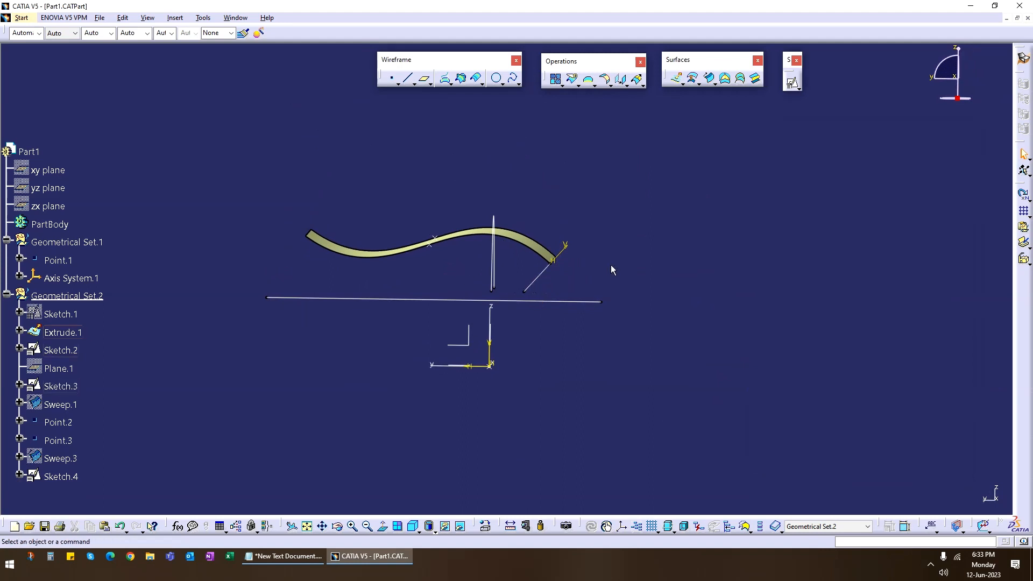
pyautogui.moveTo(611, 269); pyautogui.dragTo(498, 389, button='middle')
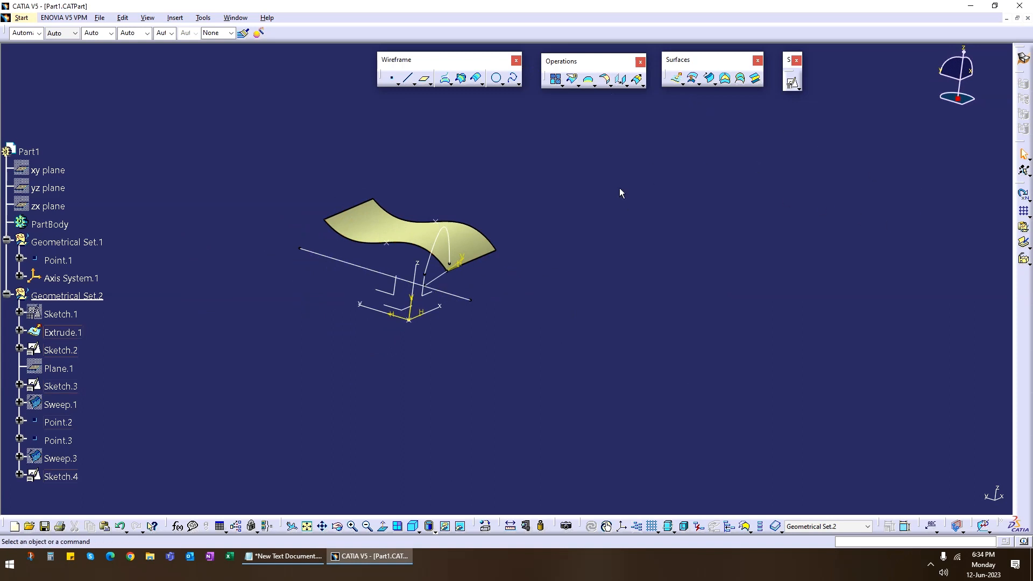
pyautogui.moveTo(423, 331); pyautogui.dragTo(628, 230, button='middle')
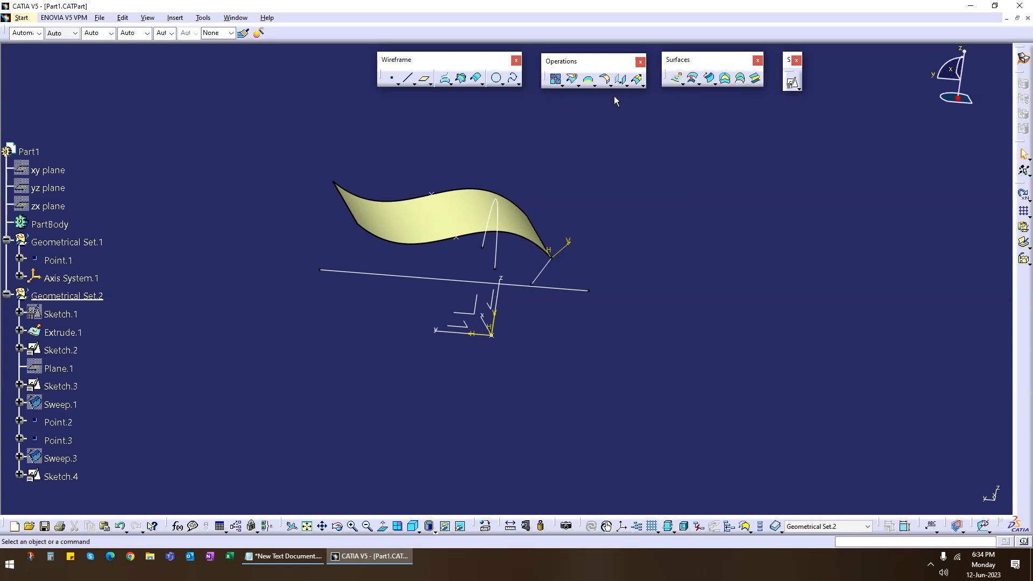
pyautogui.click(792, 82)
pyautogui.click(482, 319)
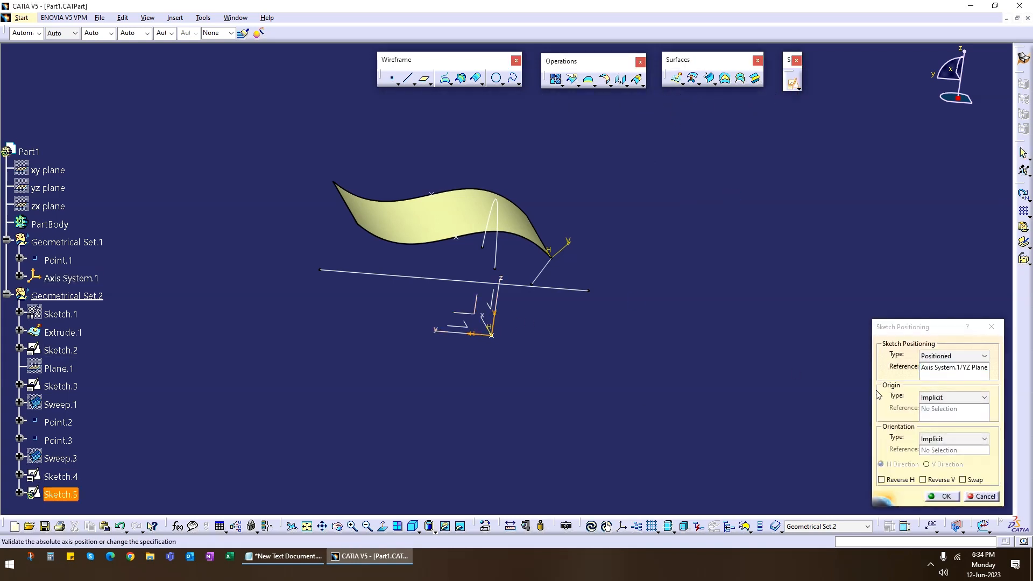
pyautogui.click(896, 479)
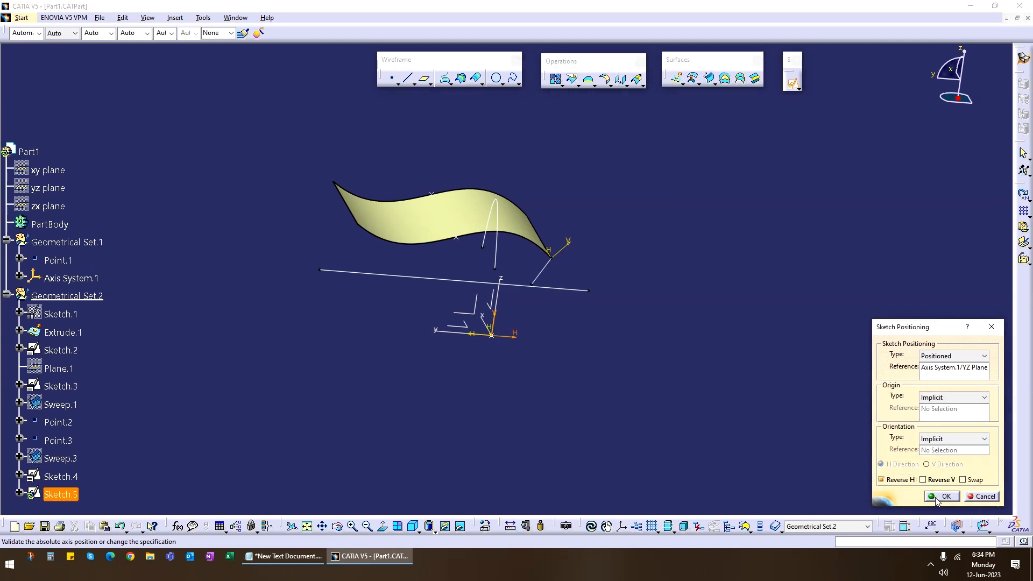
pyautogui.click(937, 498)
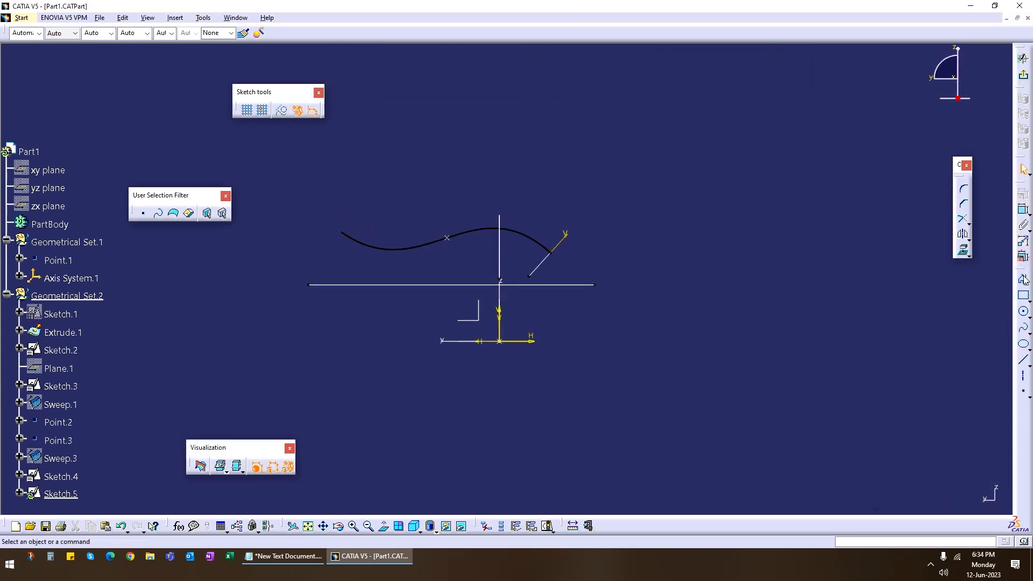
# Sketch a circle of about 70 mm radius beside the Extrude.1 profile, beyond the end of the Sketch.4 line
pyautogui.click(1025, 314)
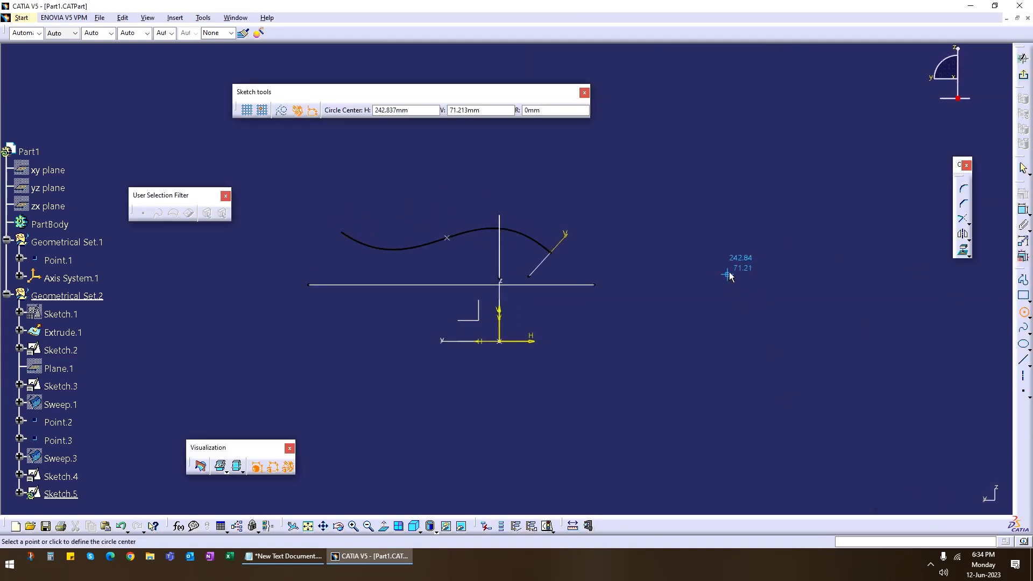
pyautogui.click(730, 268)
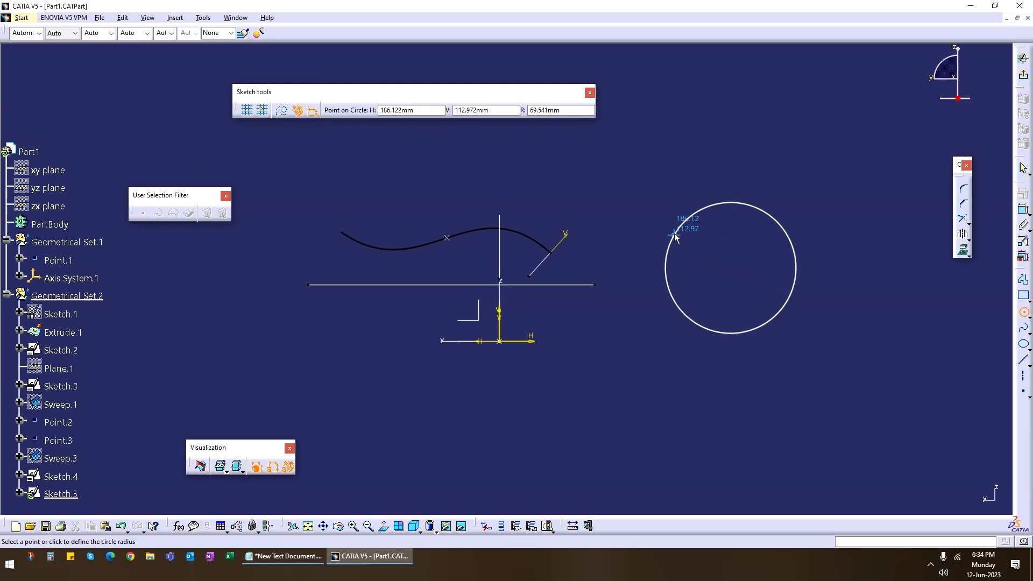
pyautogui.click(685, 217)
pyautogui.click(764, 341)
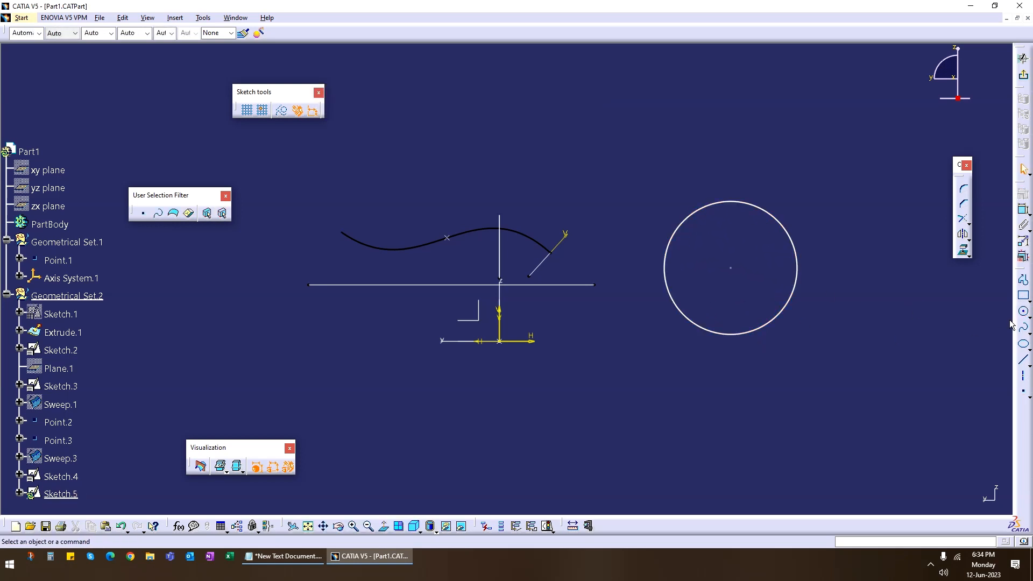
# Draw two straight lines that cross inside the circle, each cutting through its upper arc on one side
pyautogui.click(1023, 360)
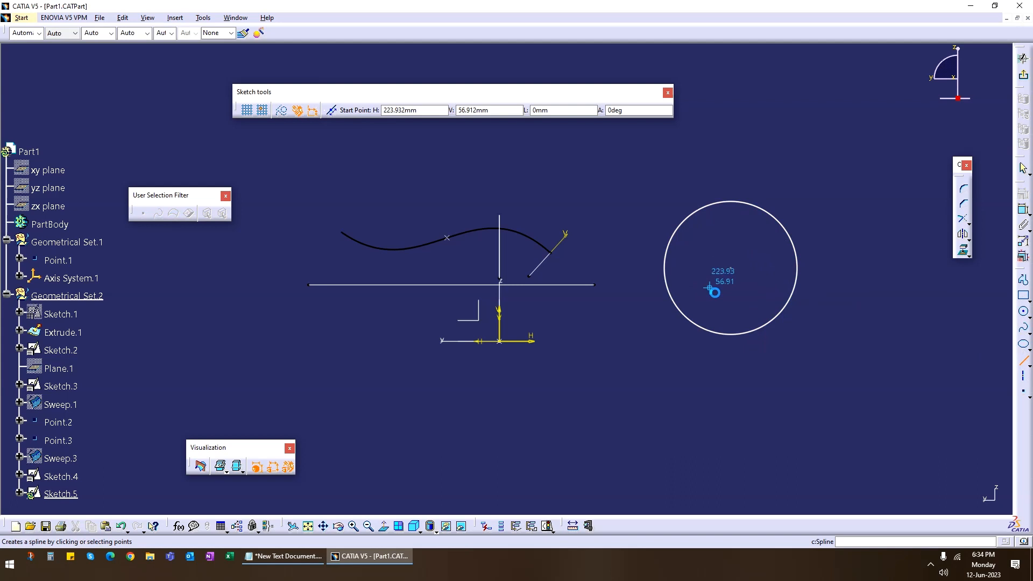
pyautogui.click(627, 210)
pyautogui.click(747, 254)
pyautogui.click(886, 305)
pyautogui.click(1023, 360)
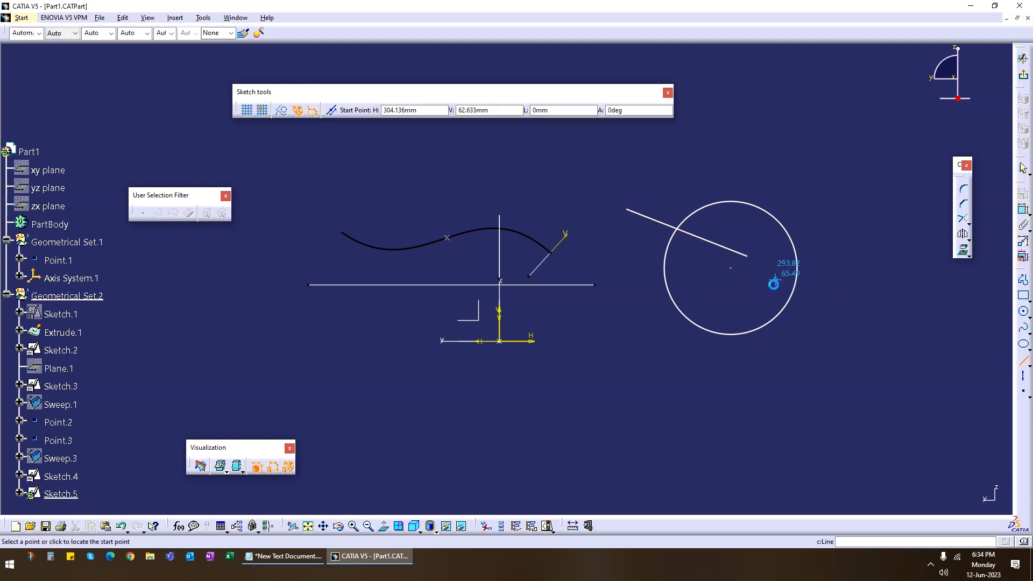
pyautogui.click(707, 251)
pyautogui.click(787, 187)
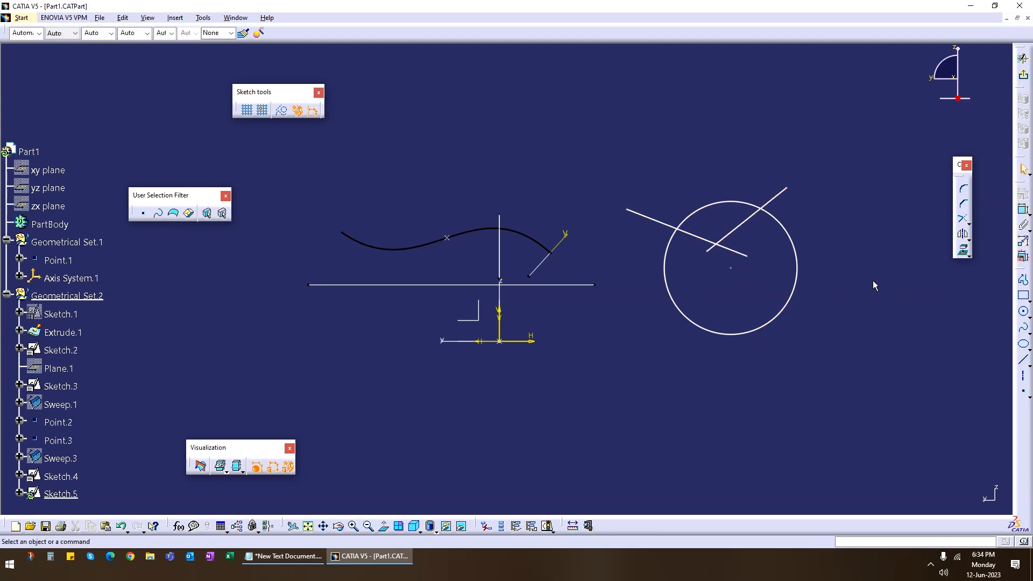
# Trim away the circle's lower portion, delete both crossing lines to keep only the upper arc, and exit the sketch
pyautogui.click(970, 226)
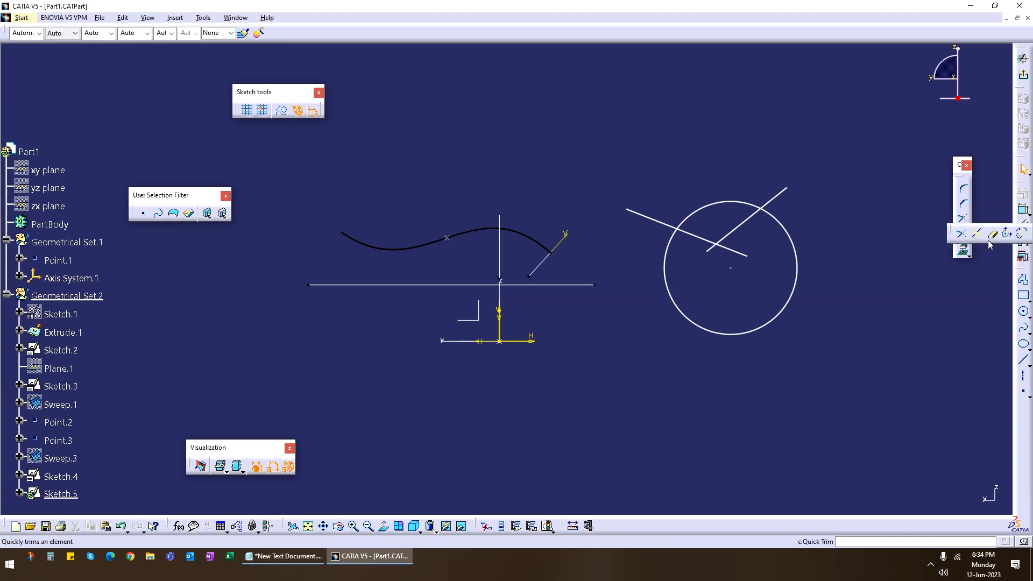
pyautogui.click(783, 309)
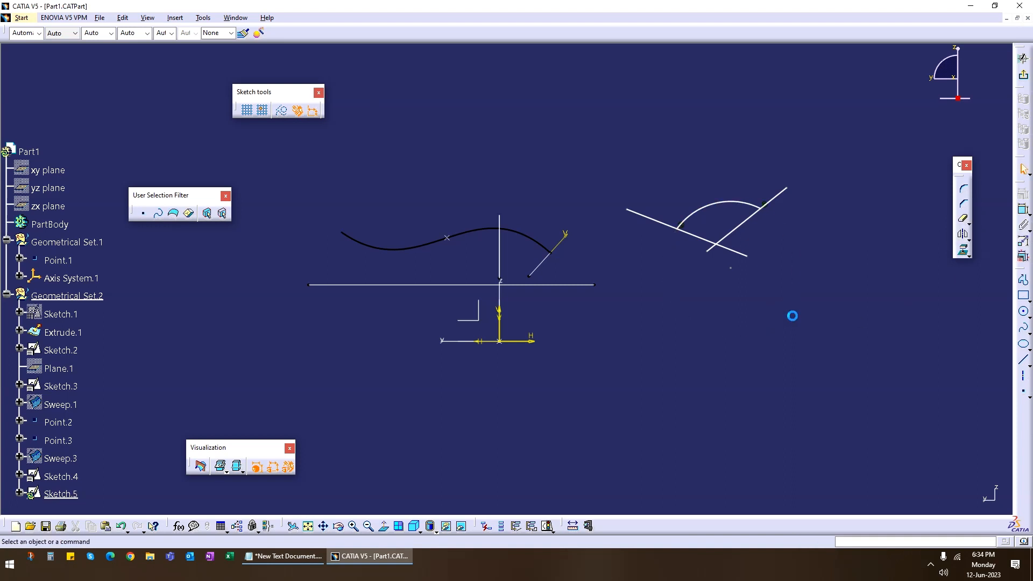
pyautogui.click(656, 221)
pyautogui.press('Delete')
pyautogui.click(775, 202)
pyautogui.press('Delete')
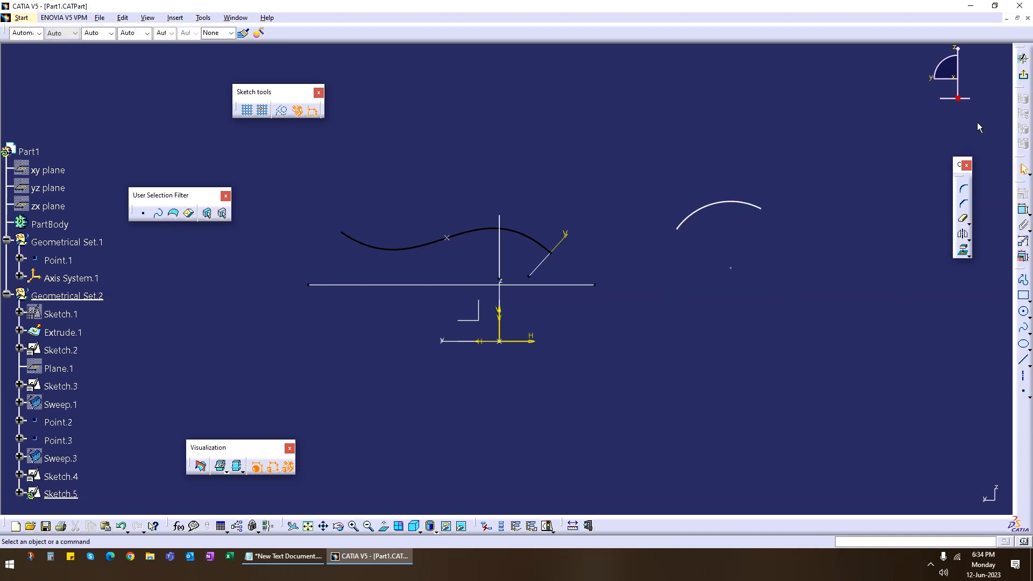
pyautogui.click(1022, 75)
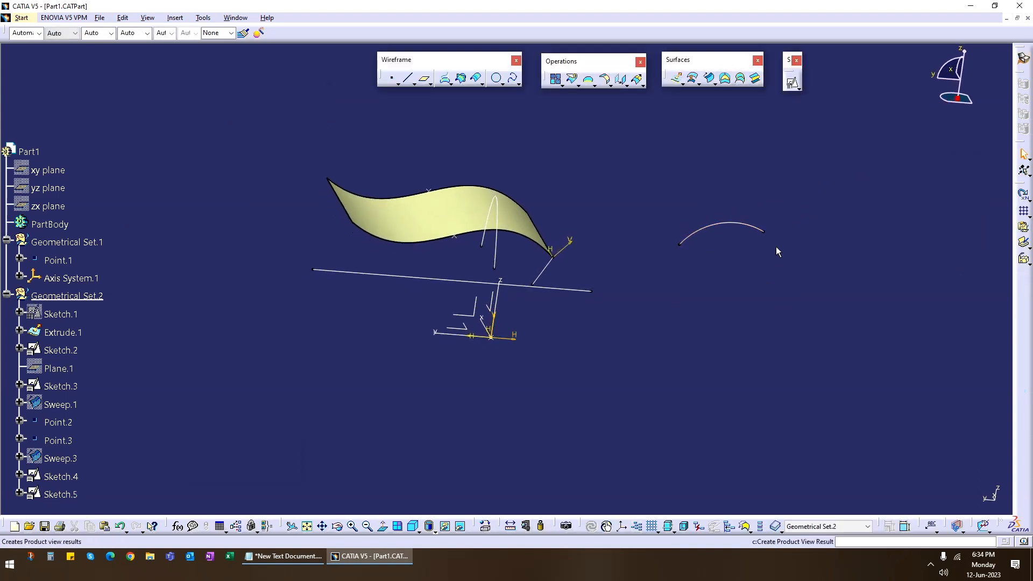
# Extrude the Sketch.5 arc 150 mm along the sketch normal with the direction reversed
pyautogui.moveTo(775, 247); pyautogui.dragTo(503, 359, button='middle')
pyautogui.click(676, 79)
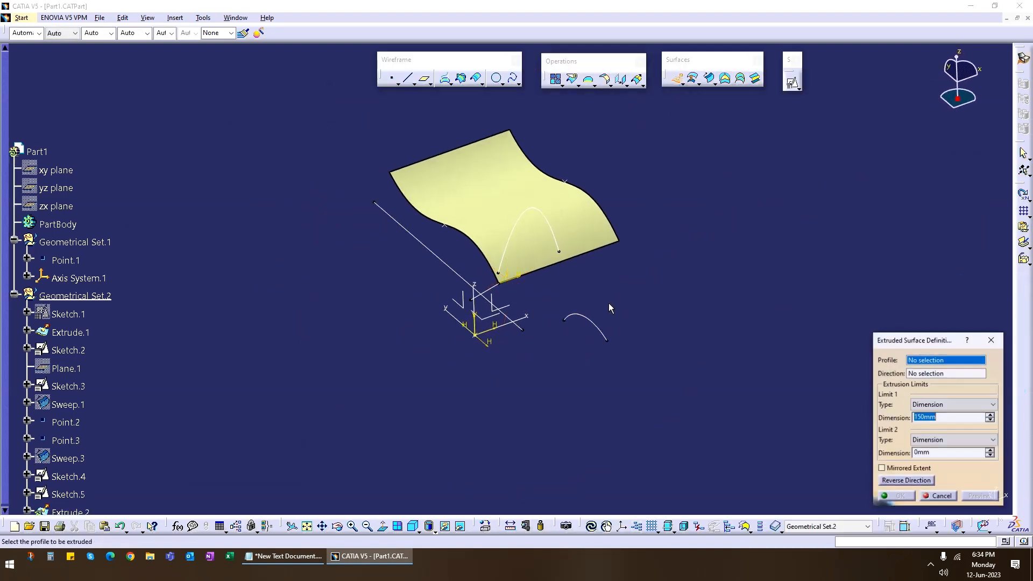
pyautogui.click(602, 330)
pyautogui.moveTo(602, 332); pyautogui.dragTo(589, 355, button='middle')
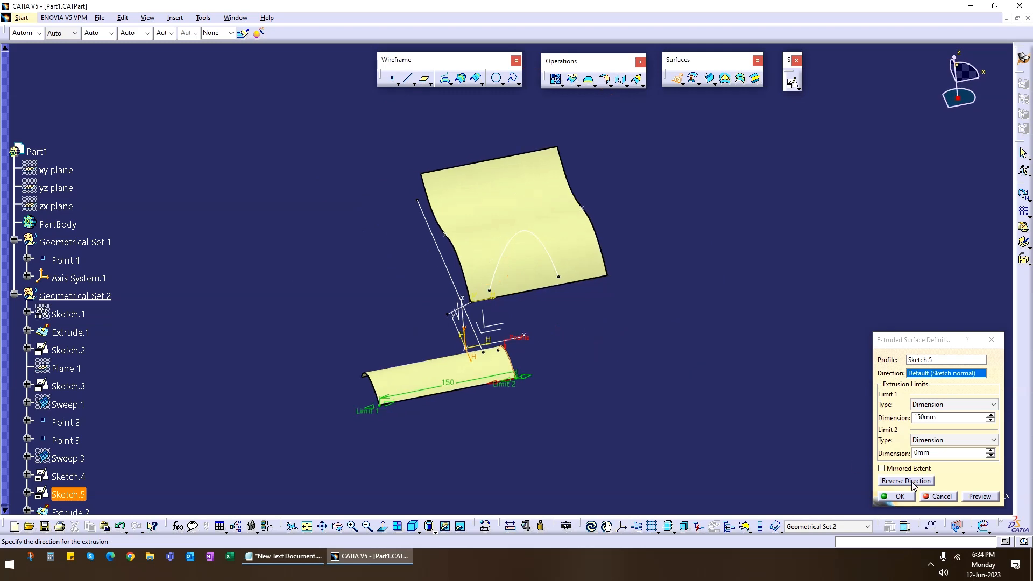
pyautogui.click(906, 480)
pyautogui.click(904, 500)
pyautogui.moveTo(388, 360); pyautogui.dragTo(539, 338, button='middle')
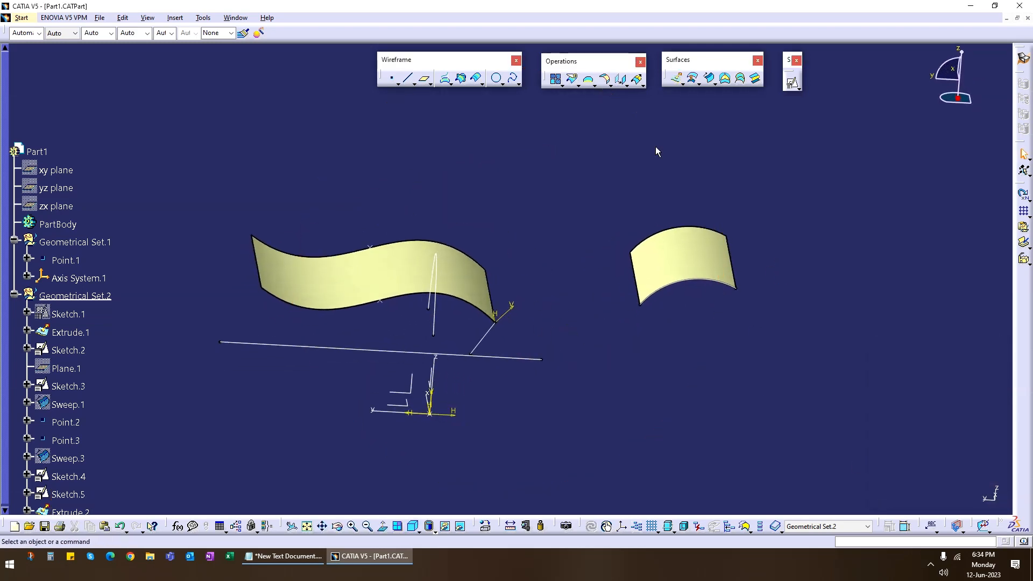
# Preview a linear With tangency surface sweep using Extrude.2's edge nearest Extrude.1 as guide curve and Extrude.1 as tangency surface
pyautogui.click(709, 79)
pyautogui.click(875, 171)
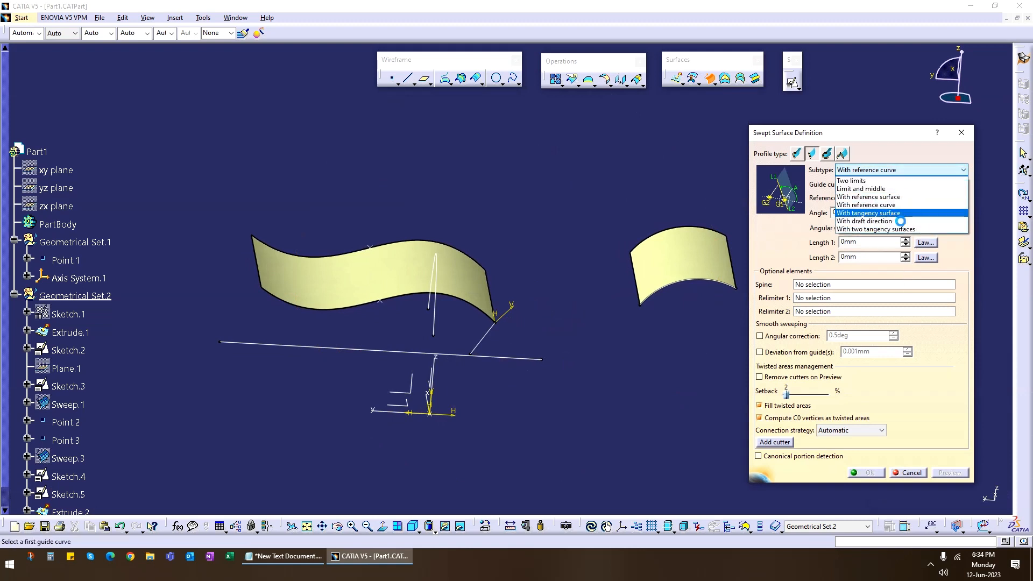
pyautogui.click(900, 215)
pyautogui.scroll(1, 551, 336)
pyautogui.moveTo(551, 336); pyautogui.dragTo(592, 319, button='middle')
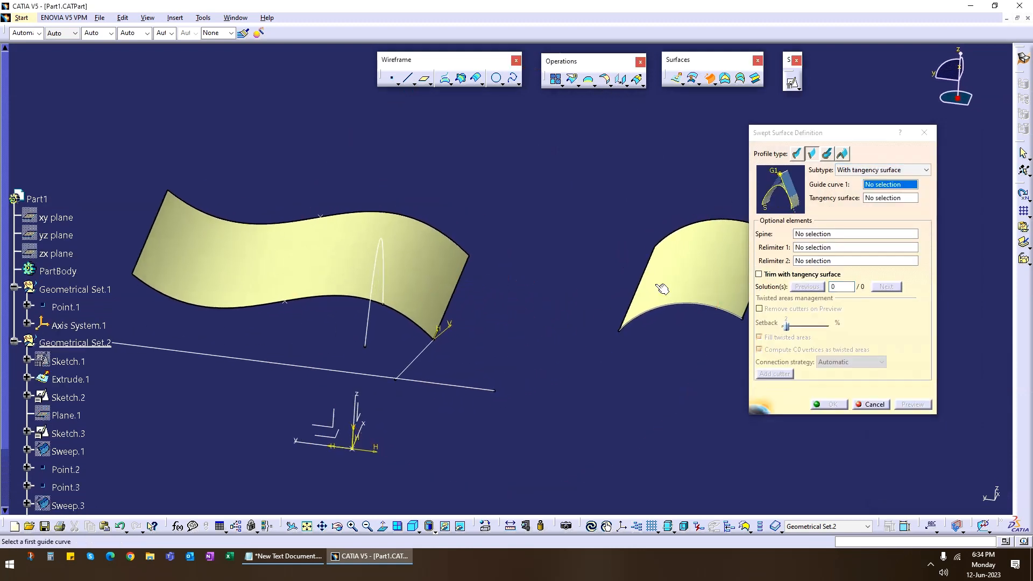
pyautogui.moveTo(542, 347); pyautogui.dragTo(886, 356, button='middle')
pyautogui.click(534, 284)
pyautogui.click(362, 253)
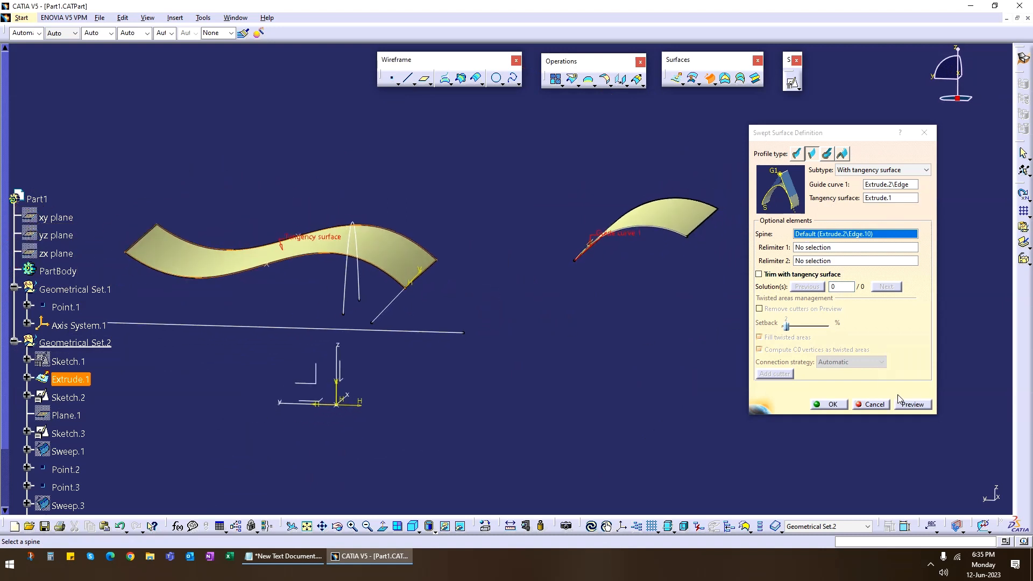
pyautogui.click(908, 404)
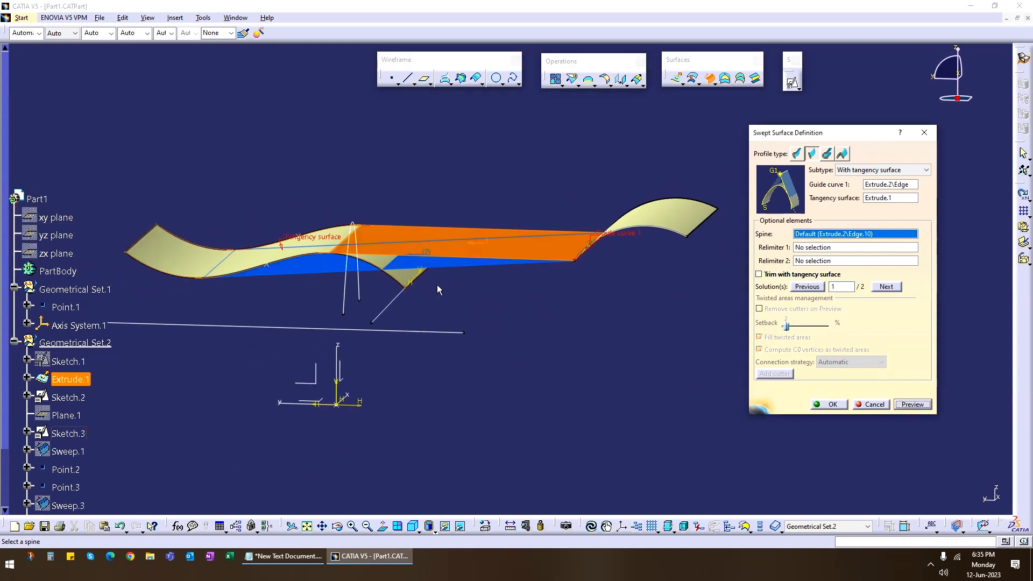
# Inspect the previewed tangency sweep solutions from the side and from above, and cancel the sweep definition
pyautogui.moveTo(437, 285); pyautogui.dragTo(502, 243, button='middle')
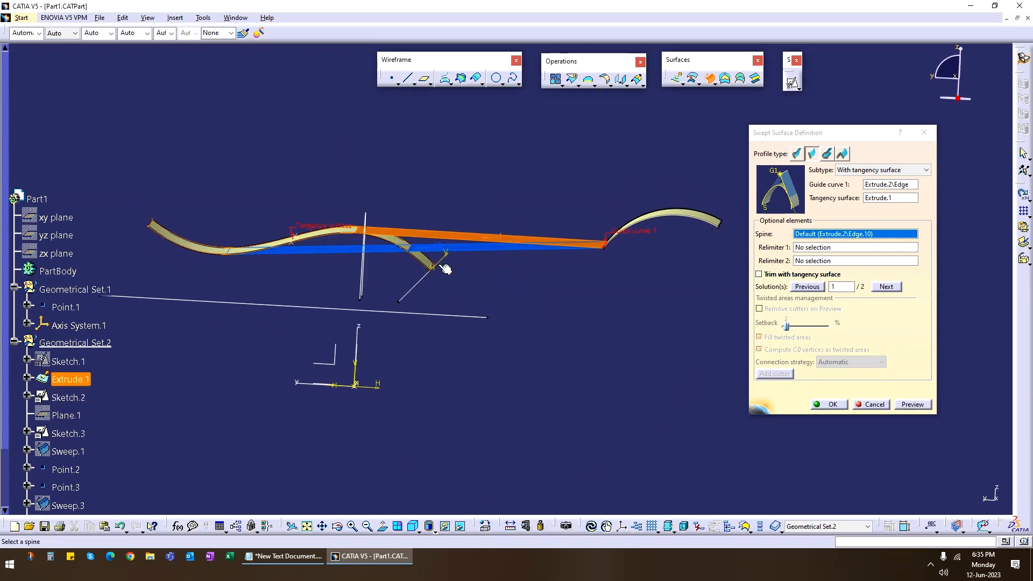
pyautogui.moveTo(498, 279); pyautogui.dragTo(608, 265, button='middle')
pyautogui.moveTo(588, 303); pyautogui.dragTo(348, 200, button='middle')
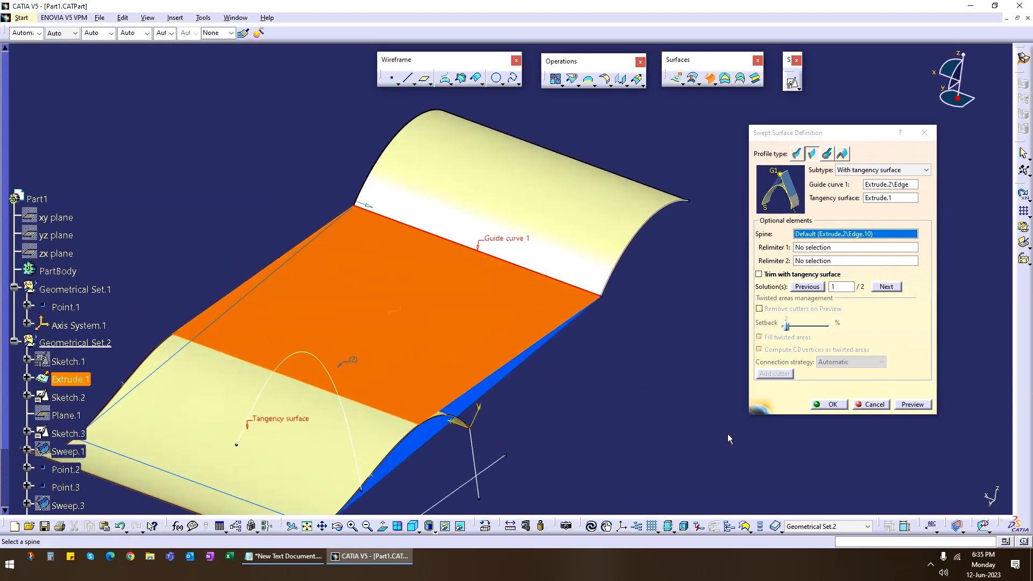
pyautogui.click(863, 405)
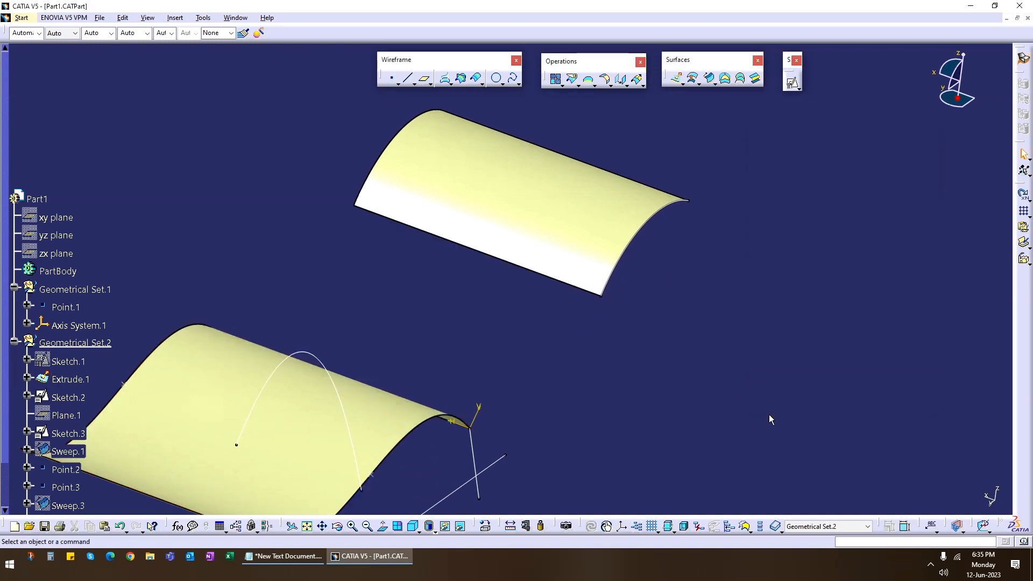
pyautogui.moveTo(570, 377)
pyautogui.mouseDown(button='middle')
pyautogui.moveTo(554, 372)
pyautogui.moveTo(528, 330)
pyautogui.moveTo(546, 361)
pyautogui.moveTo(668, 295)
pyautogui.moveTo(553, 357)
pyautogui.moveTo(547, 338)
pyautogui.moveTo(510, 356)
pyautogui.mouseUp(button='middle')
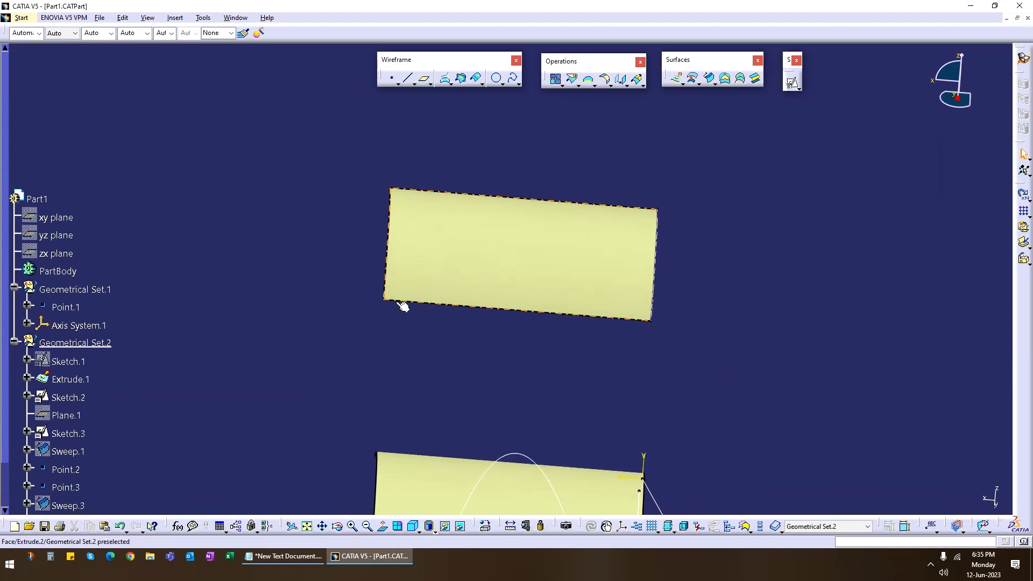
pyautogui.click(792, 83)
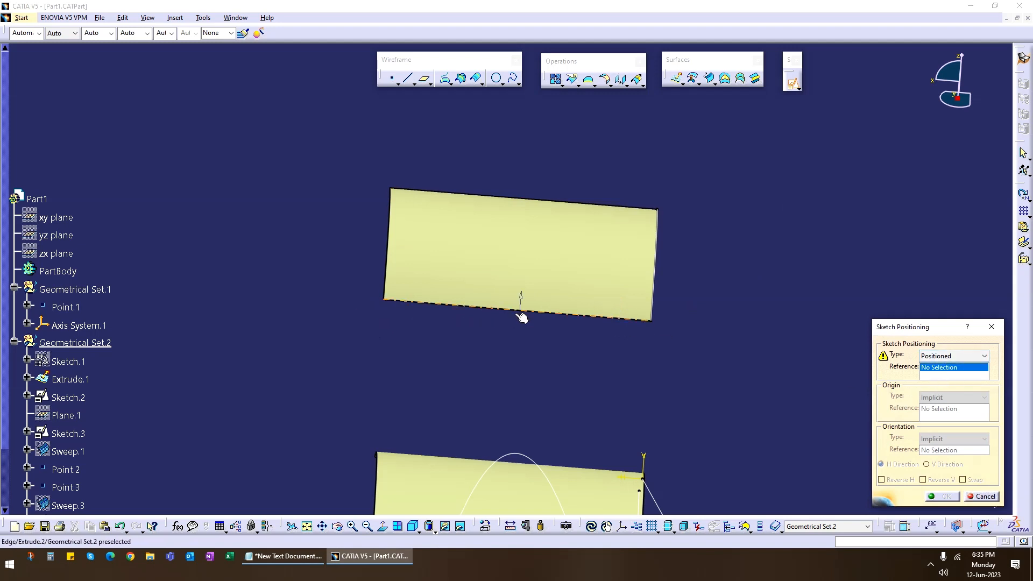
pyautogui.click(983, 496)
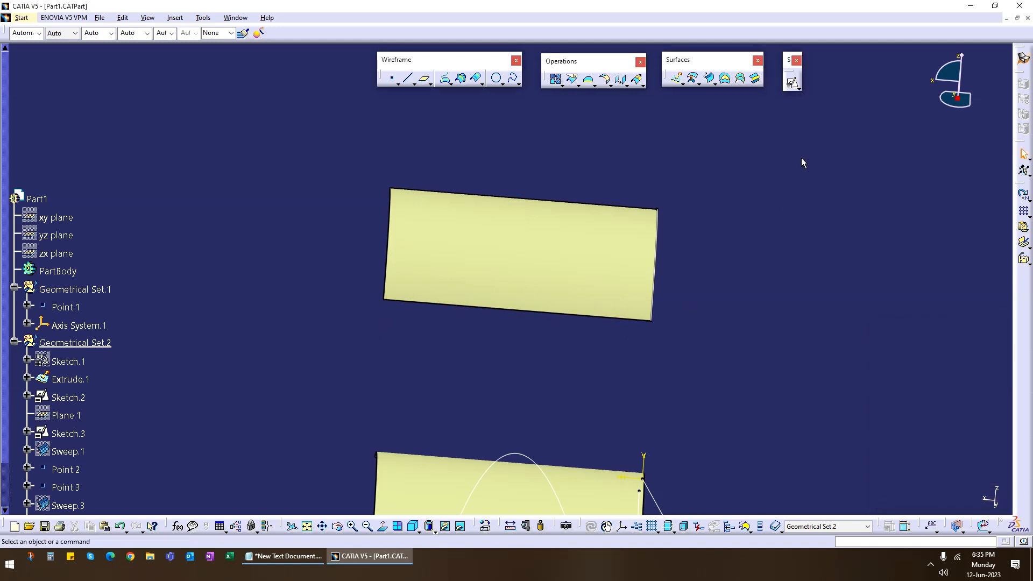
# Create a plane parallel to Axis System.1's ZX plane through the lower corner vertex of Extrude.2
pyautogui.click(427, 85)
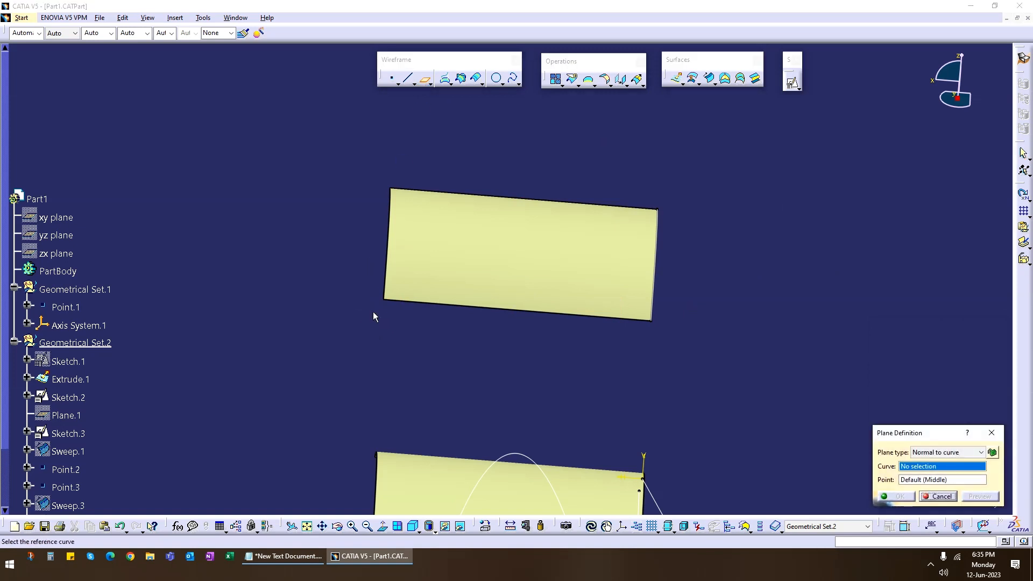
pyautogui.click(388, 301)
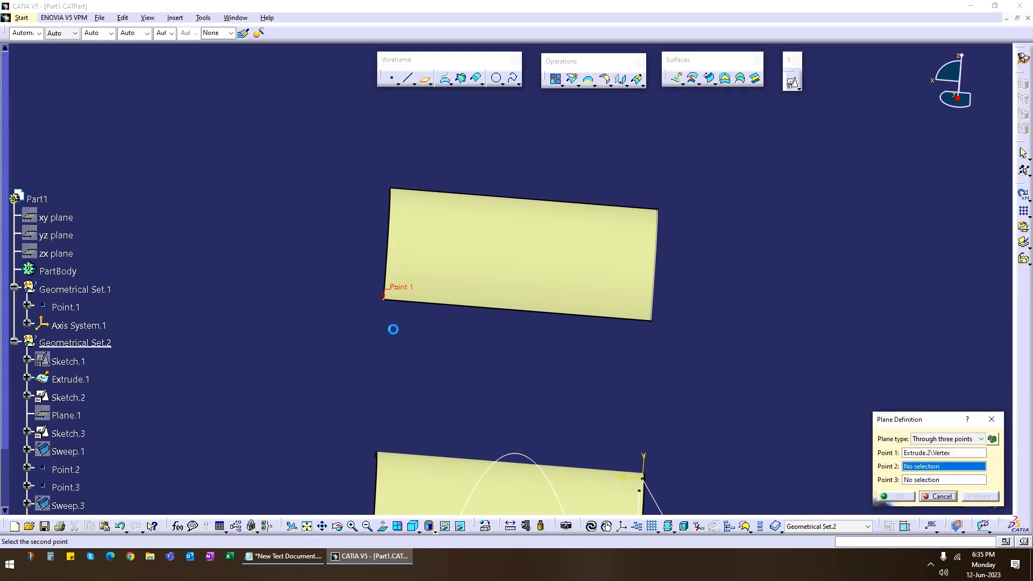
pyautogui.moveTo(660, 376); pyautogui.dragTo(726, 258, button='middle')
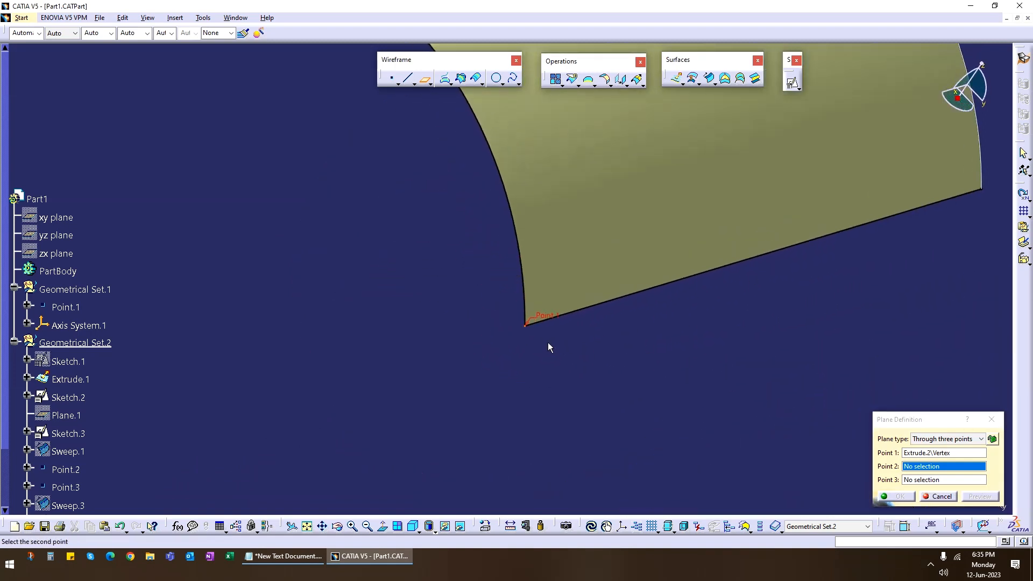
pyautogui.moveTo(549, 343); pyautogui.dragTo(637, 474, button='middle')
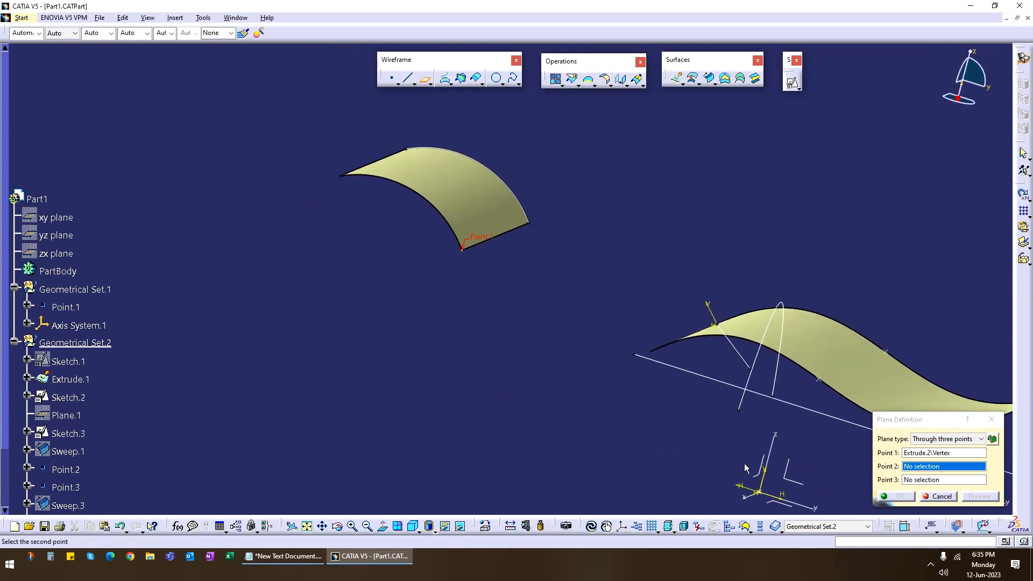
pyautogui.click(955, 439)
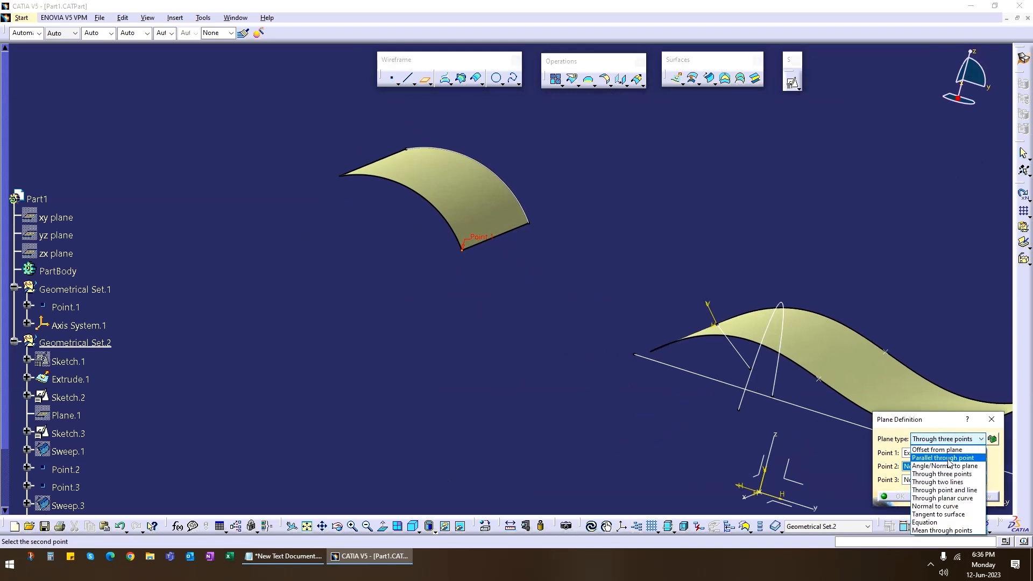
pyautogui.click(943, 458)
pyautogui.click(755, 476)
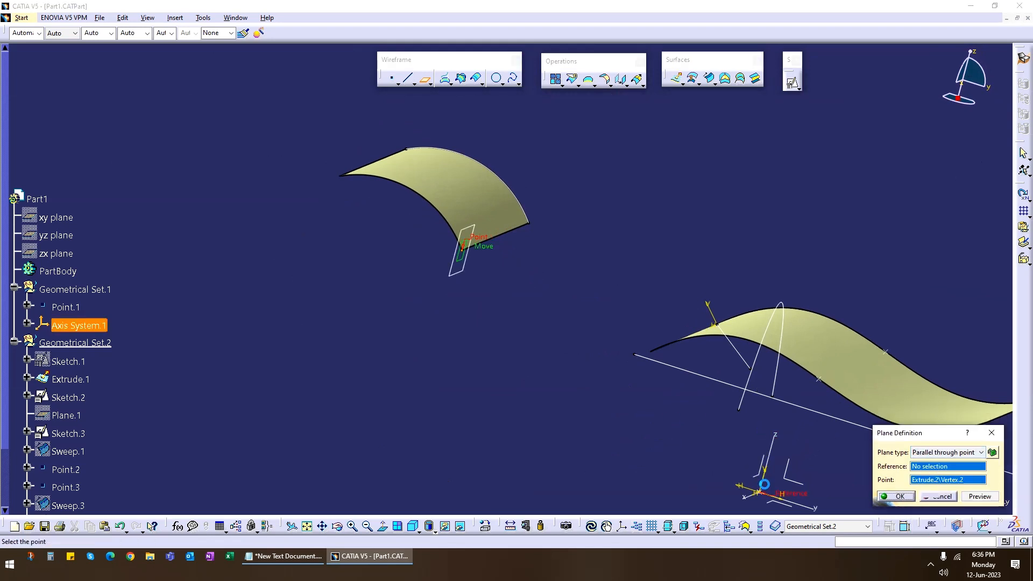
pyautogui.click(897, 496)
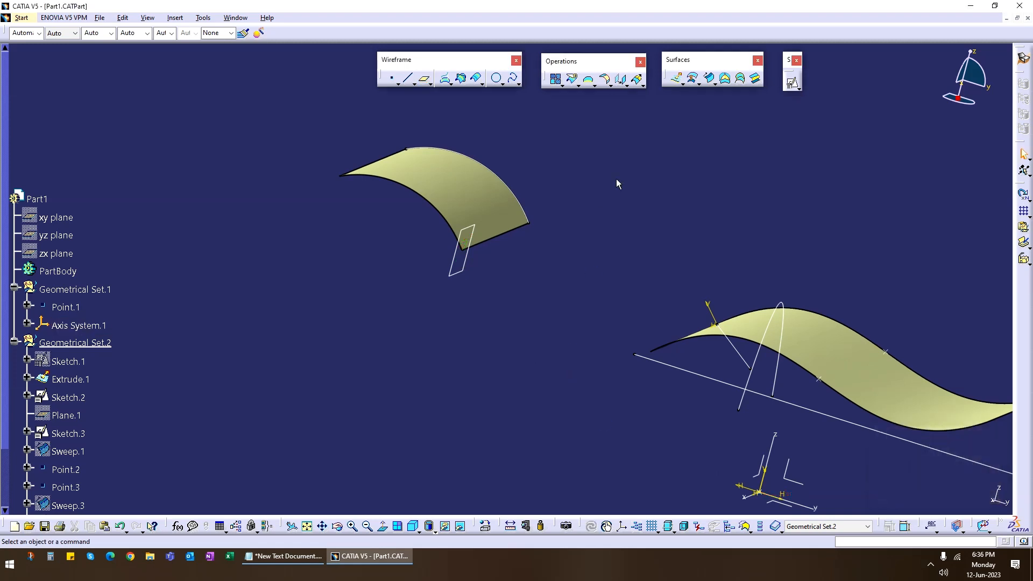
# Create a positioned sketch on the new plane, with its origin set by Projection point to the Extrude.2 corner vertex
pyautogui.moveTo(616, 179); pyautogui.dragTo(678, 215, button='middle')
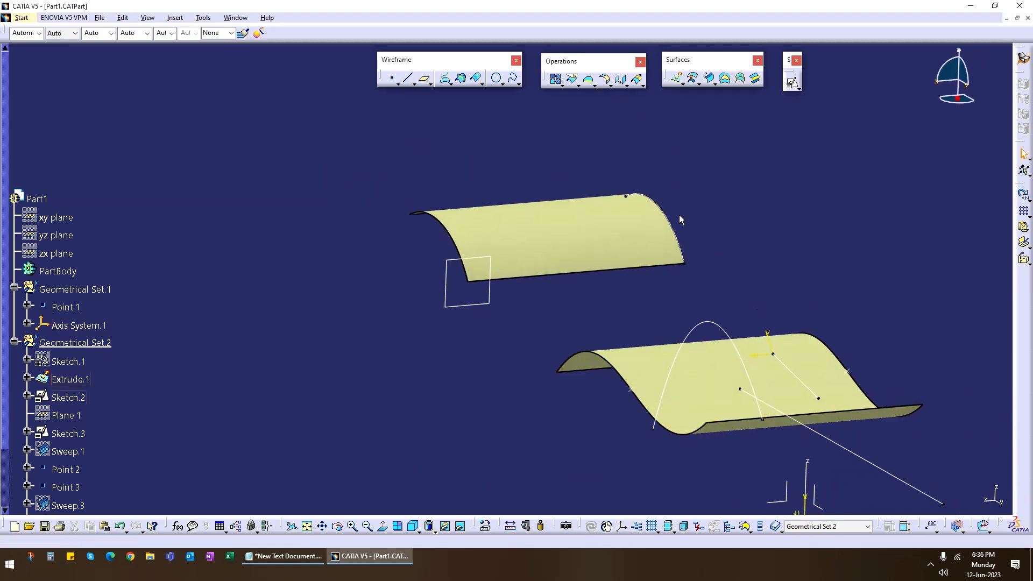
pyautogui.click(796, 90)
pyautogui.moveTo(600, 293)
pyautogui.mouseDown(button='middle')
pyautogui.moveTo(572, 292)
pyautogui.moveTo(525, 246)
pyautogui.mouseUp(button='middle')
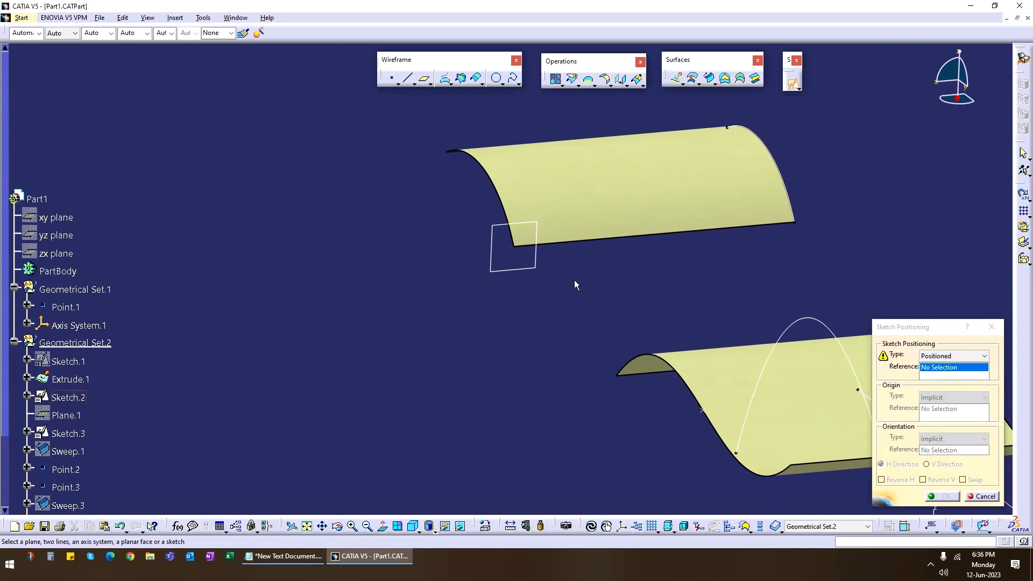
pyautogui.click(540, 270)
pyautogui.click(958, 399)
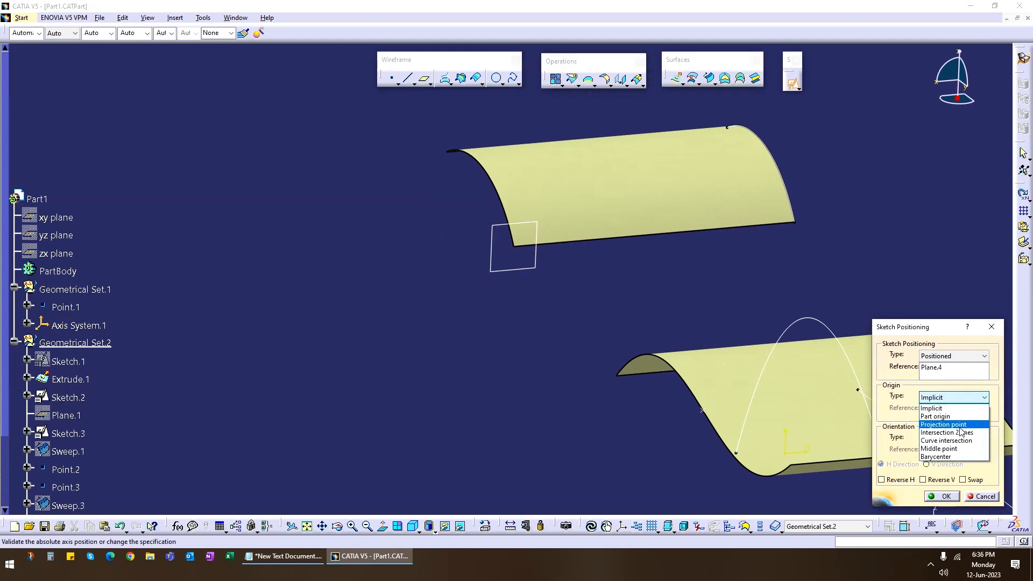
pyautogui.click(961, 429)
pyautogui.click(516, 247)
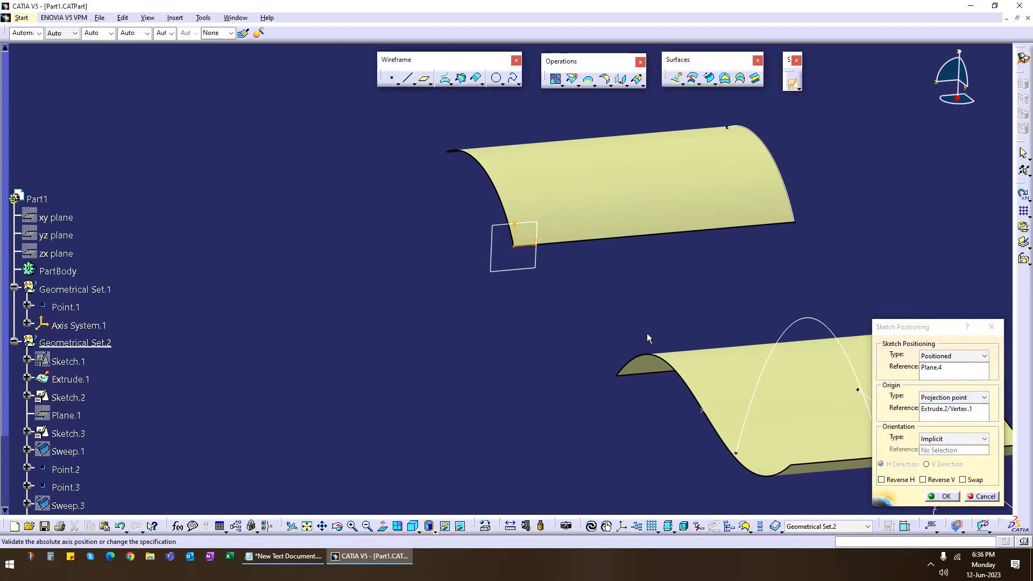
pyautogui.click(943, 496)
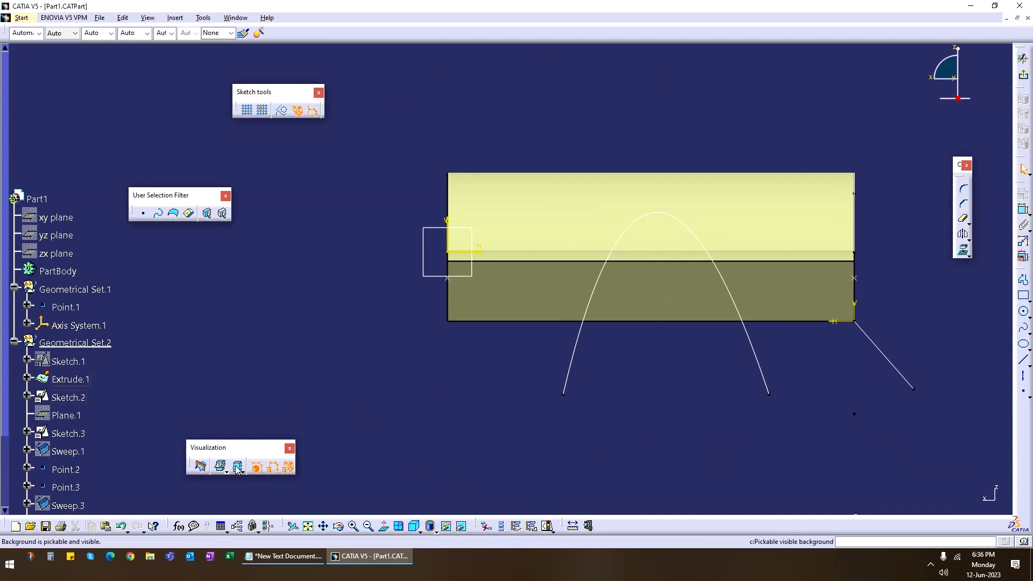
# Sketch a wavy spline just above Extrude.2's lower edge, overhanging both ends, with the part cut by the sketch plane, and exit the sketch
pyautogui.click(201, 466)
pyautogui.moveTo(470, 317)
pyautogui.mouseDown(button='middle')
pyautogui.moveTo(421, 350)
pyautogui.moveTo(467, 321)
pyautogui.mouseUp(button='middle')
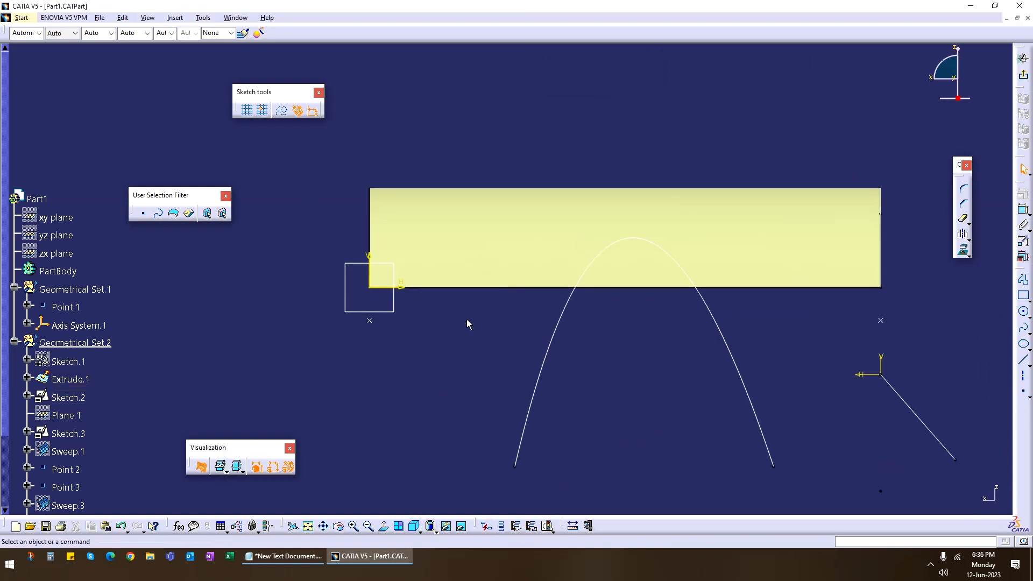
pyautogui.click(1023, 327)
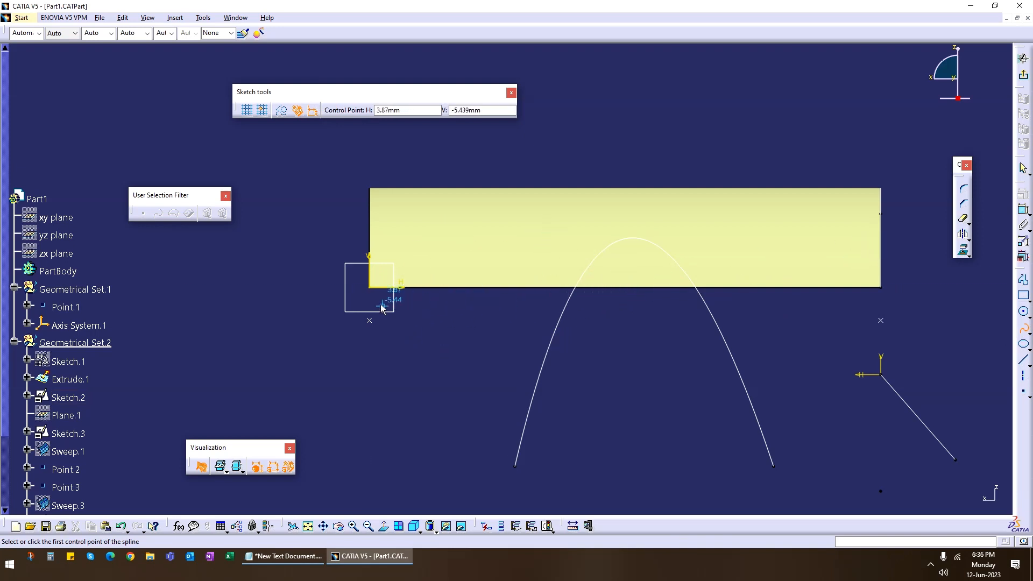
pyautogui.click(328, 272)
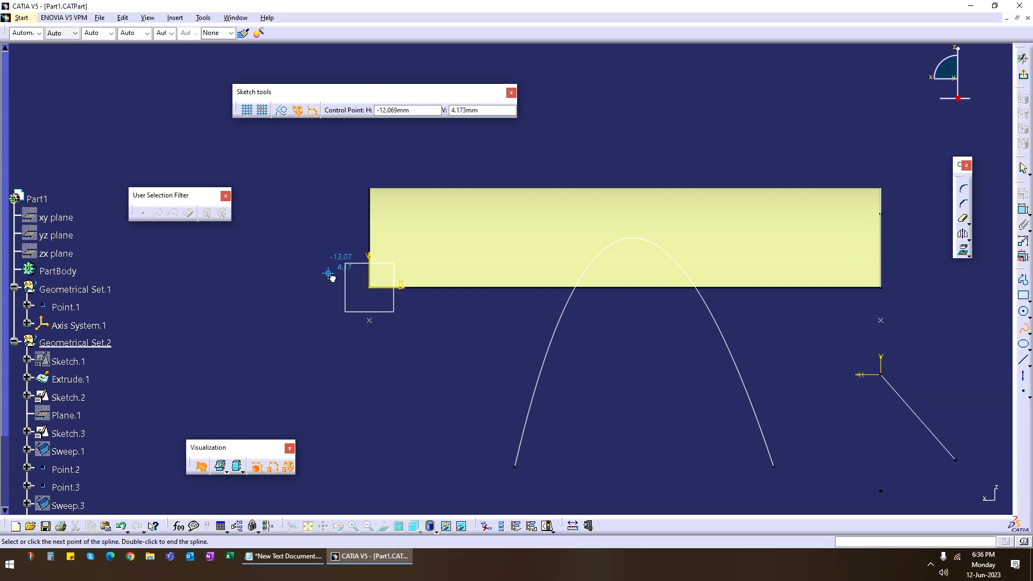
pyautogui.click(415, 266)
pyautogui.click(479, 278)
pyautogui.click(531, 266)
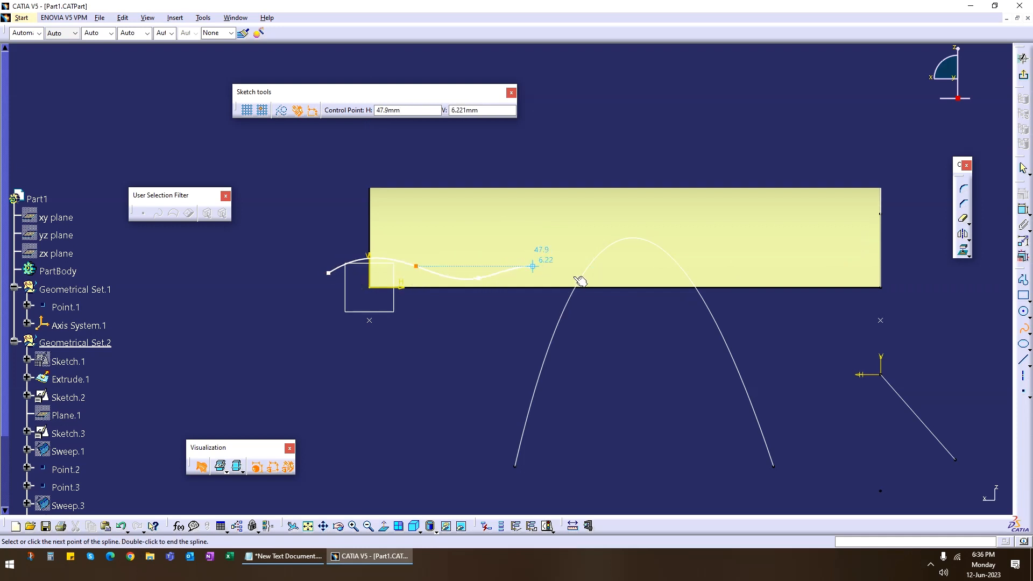
pyautogui.click(596, 278)
pyautogui.click(669, 273)
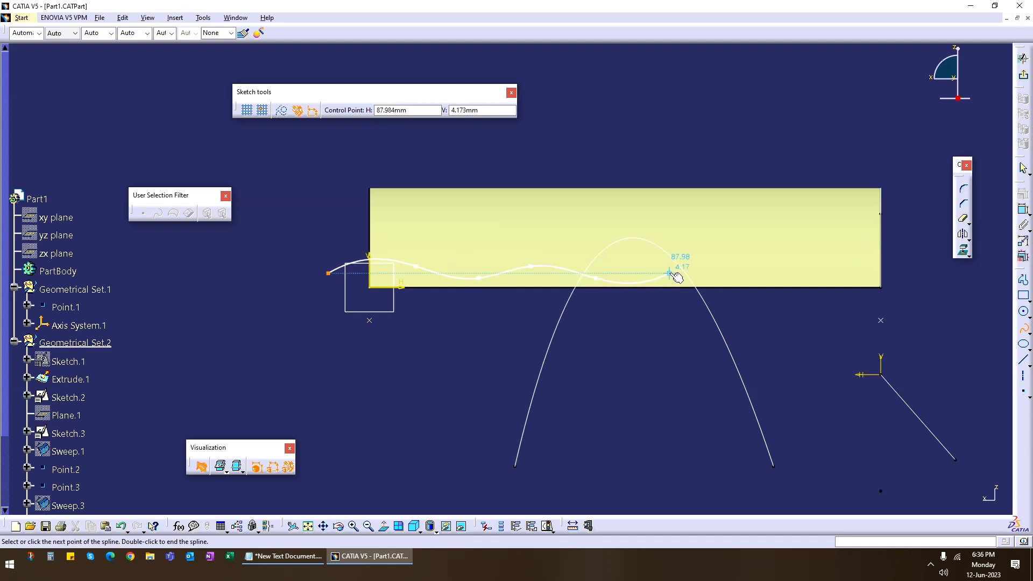
pyautogui.click(735, 278)
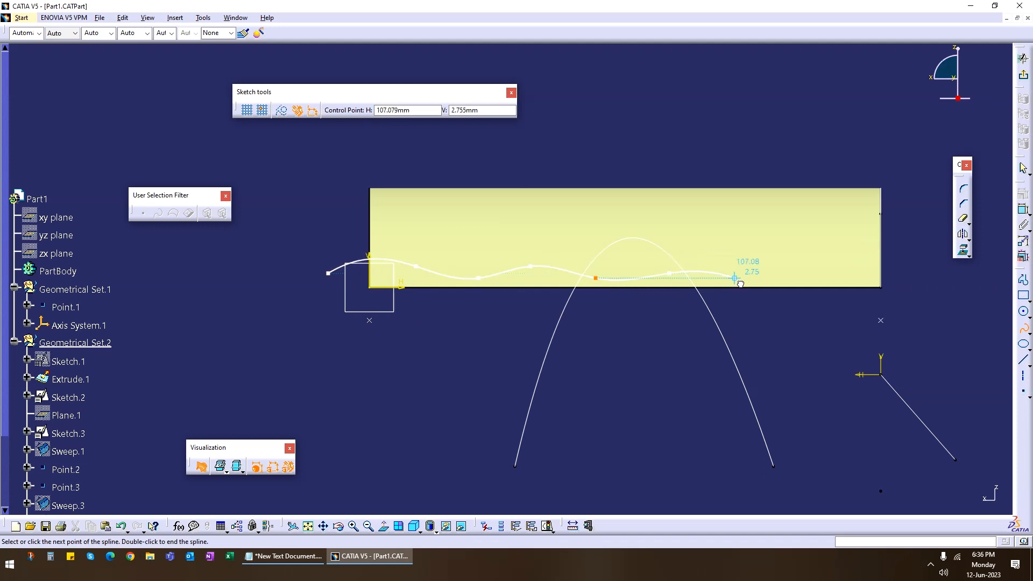
pyautogui.click(781, 268)
pyautogui.click(833, 280)
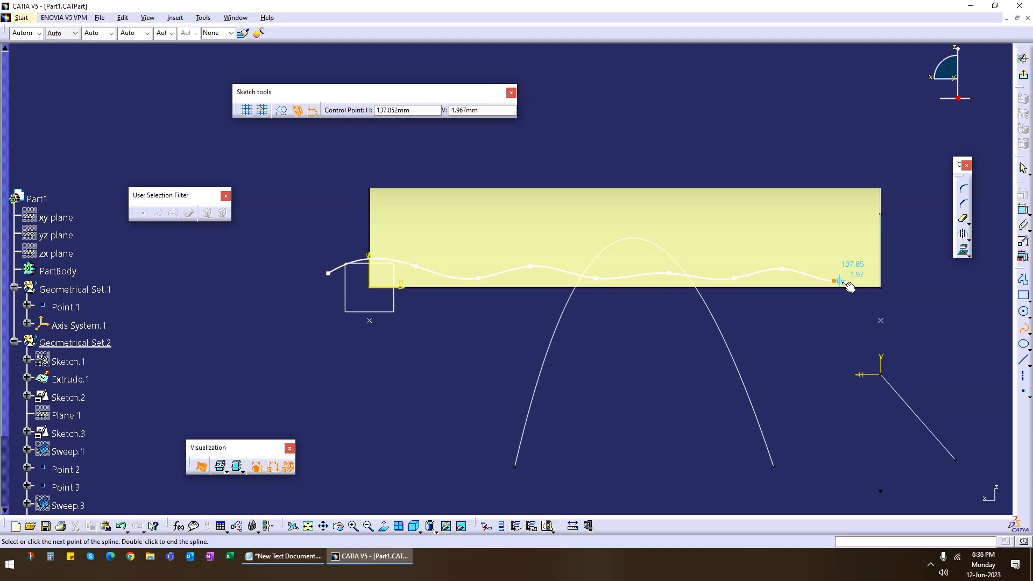
pyautogui.click(873, 268)
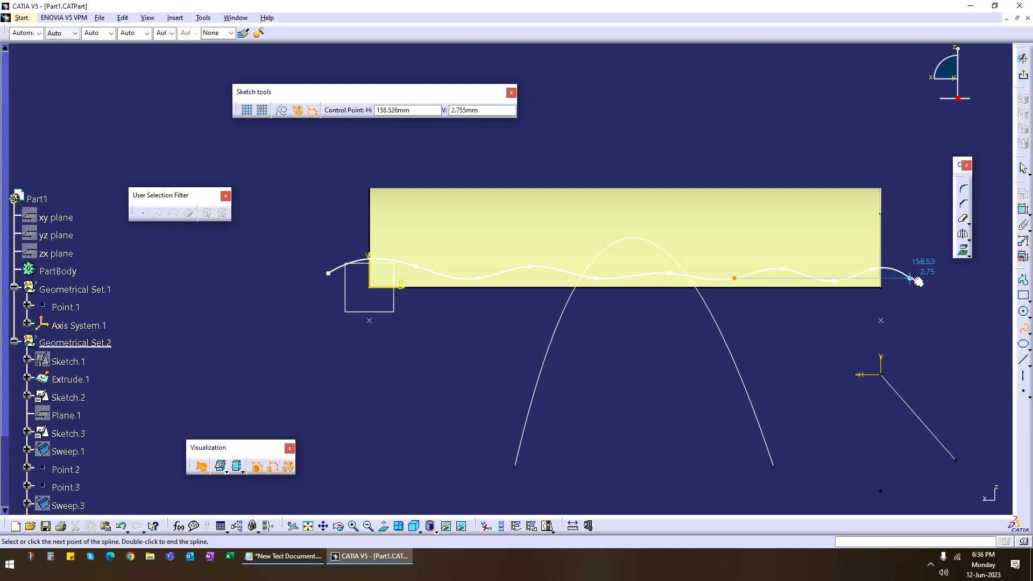
pyautogui.doubleClick(909, 279)
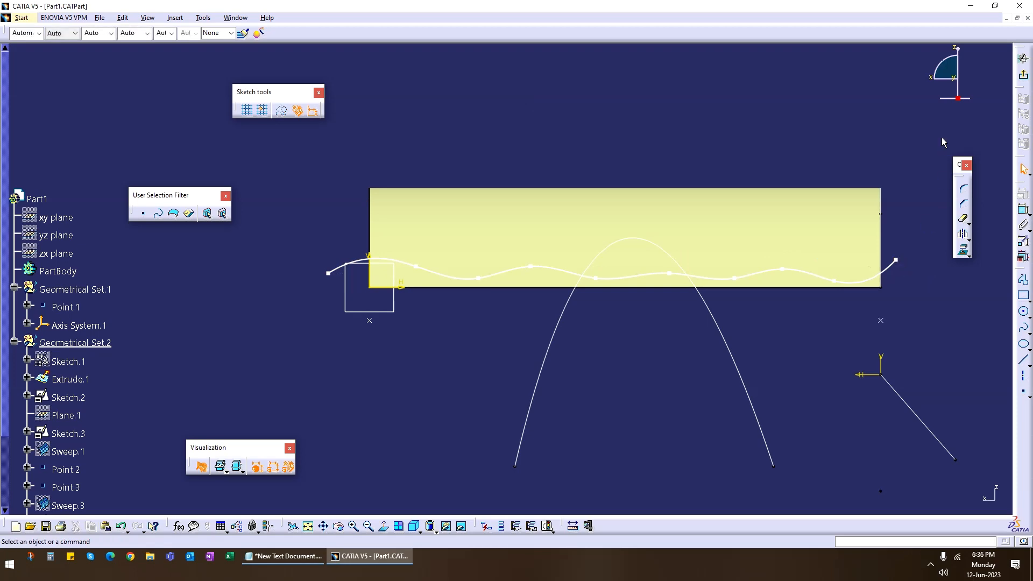
pyautogui.click(1023, 75)
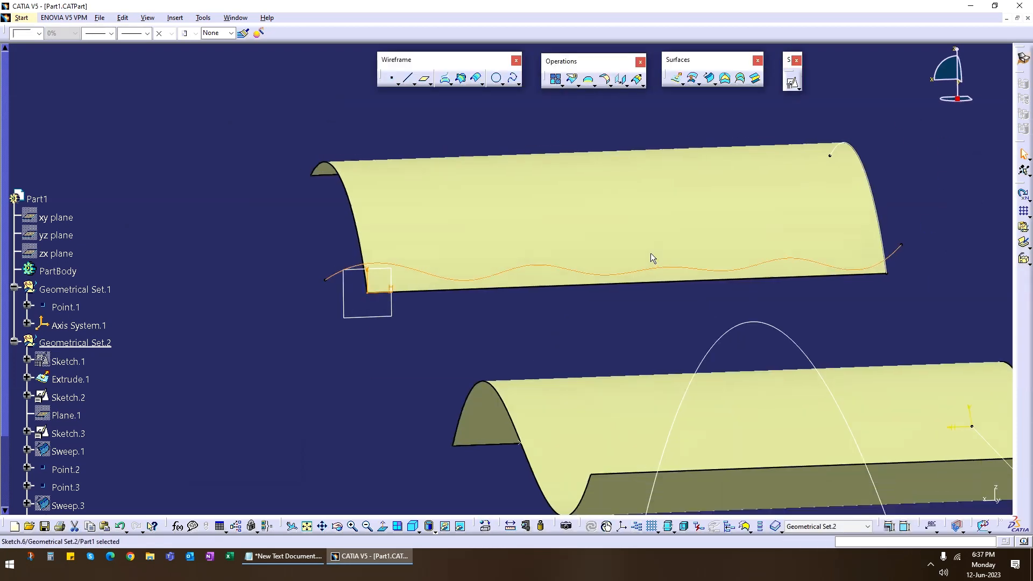
# Project Sketch.6 onto Extrude.2 with the Normal projection type and Curvature smoothing
pyautogui.moveTo(537, 338)
pyautogui.mouseDown(button='middle')
pyautogui.moveTo(651, 334)
pyautogui.moveTo(726, 273)
pyautogui.mouseUp(button='middle')
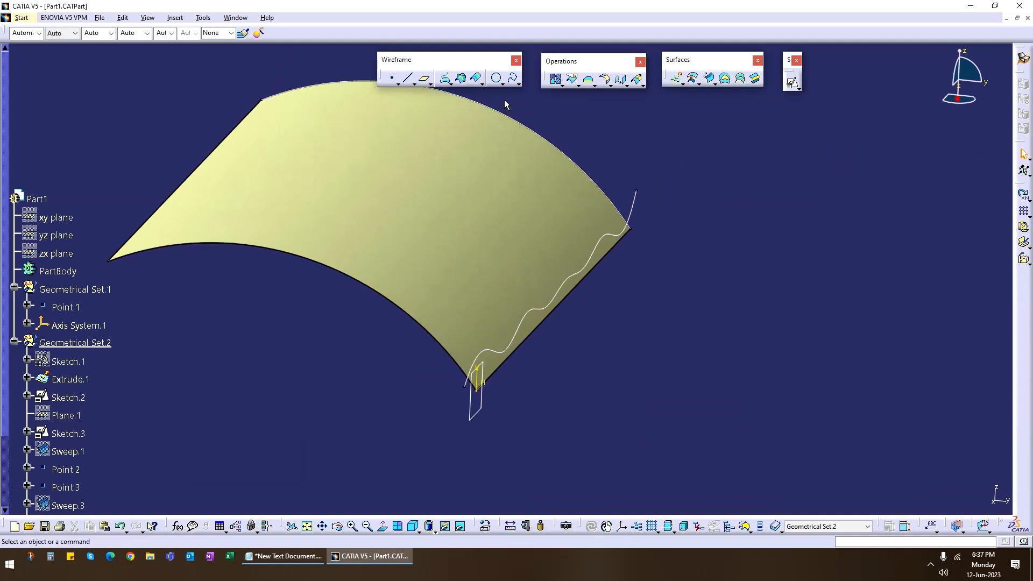
pyautogui.click(451, 86)
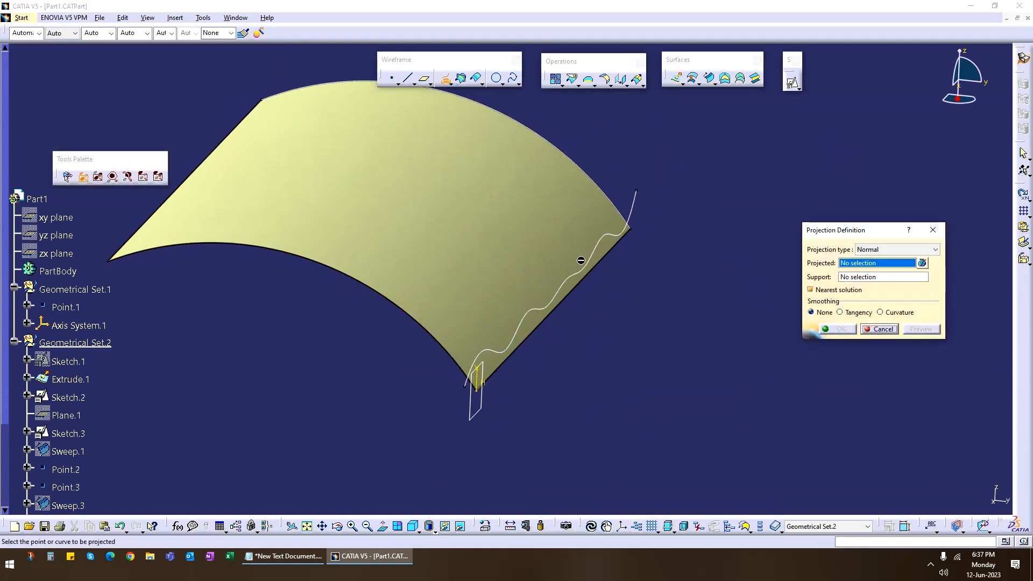
pyautogui.click(586, 268)
pyautogui.click(541, 274)
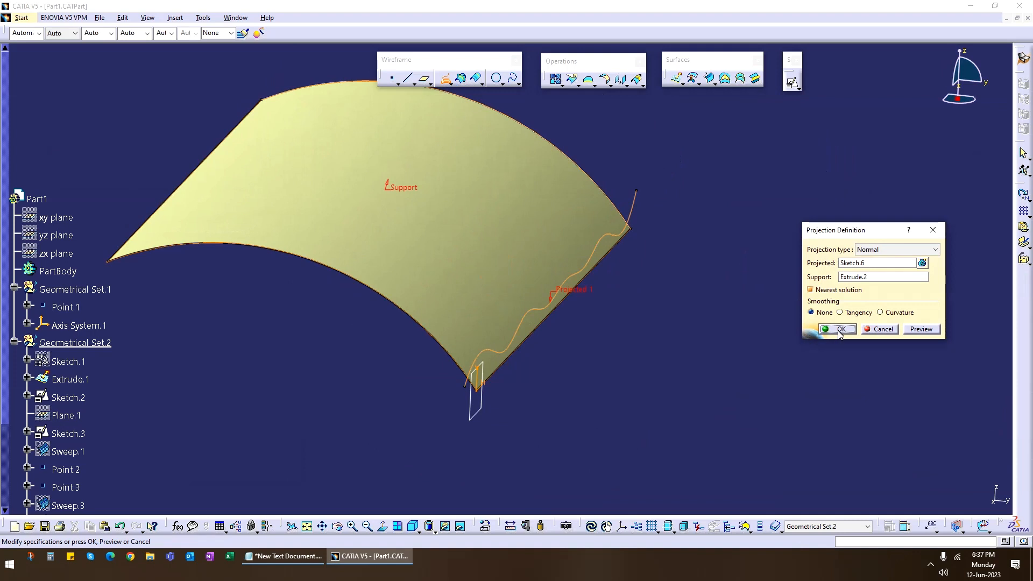
pyautogui.click(898, 312)
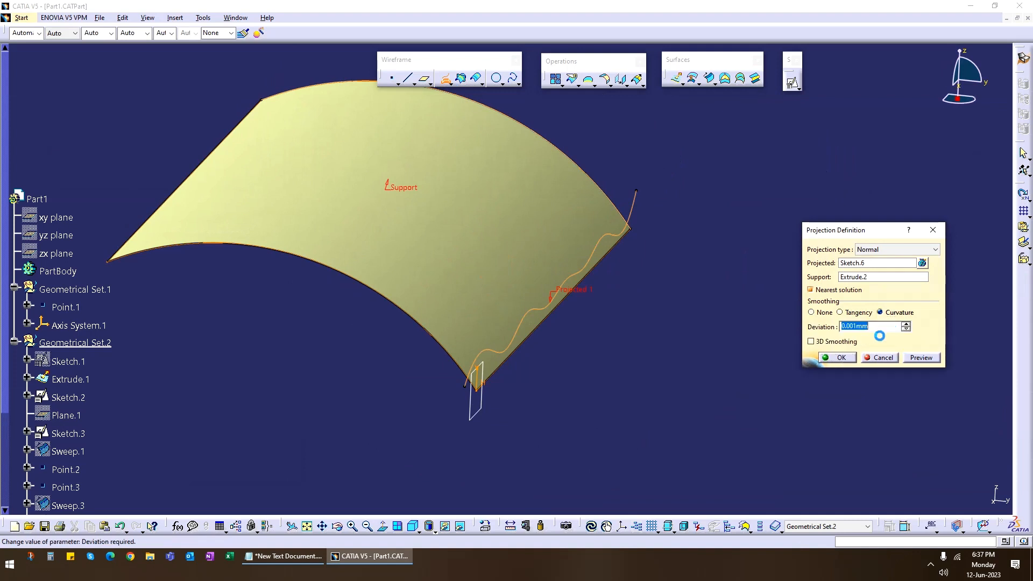
pyautogui.click(836, 358)
# Hide the source spline sketch and Plane.4 at the corner of Extrude.2
pyautogui.moveTo(596, 351); pyautogui.dragTo(567, 332, button='middle')
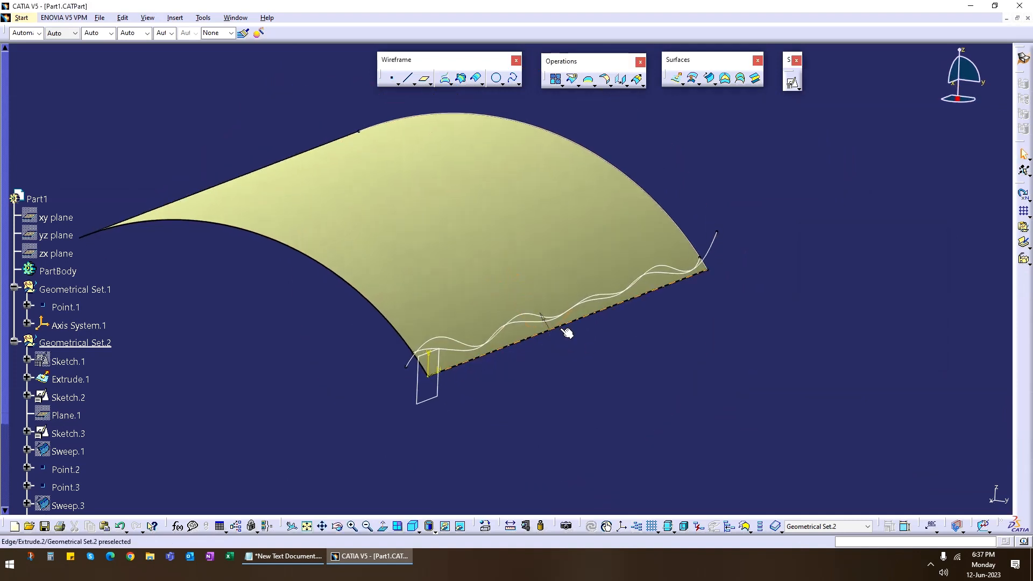
pyautogui.rightClick(719, 252)
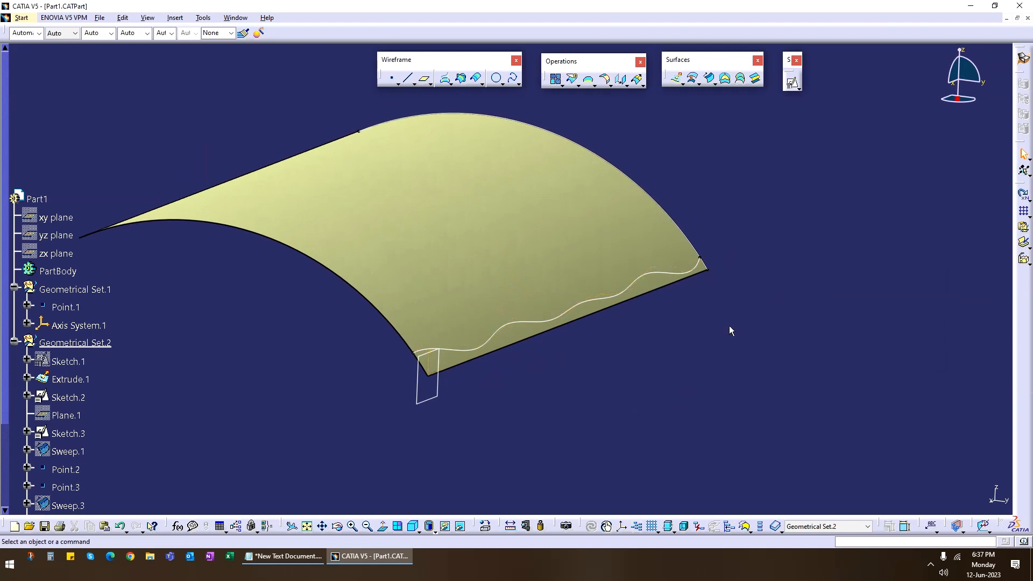
pyautogui.moveTo(728, 325); pyautogui.dragTo(532, 252, button='middle')
pyautogui.rightClick(430, 377)
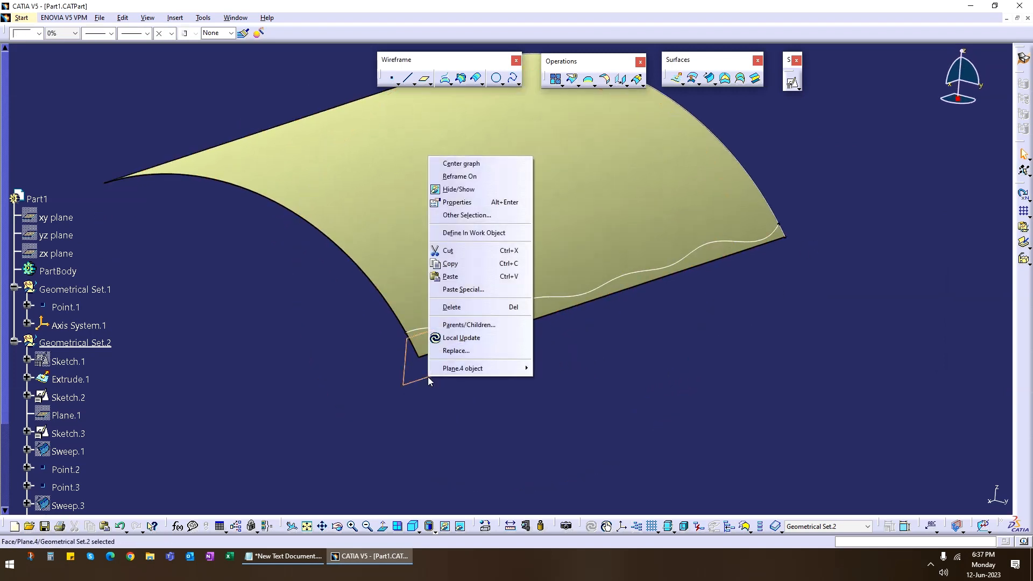
pyautogui.press('h')
# Split Extrude.2 with Project.1, keeping the larger upper portion, and hide the leftover arc sketch and the projected curve
pyautogui.click(571, 80)
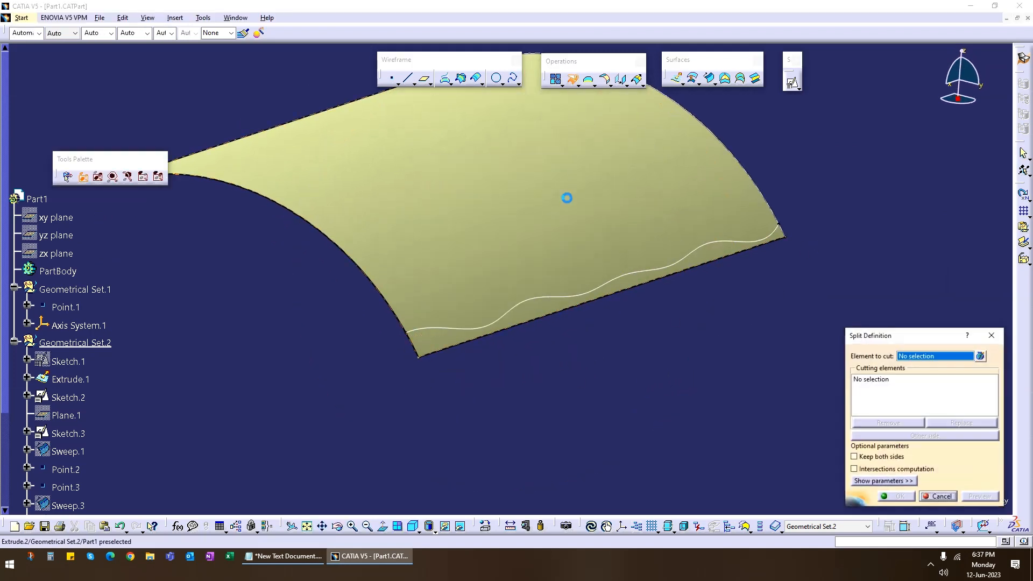
pyautogui.click(568, 300)
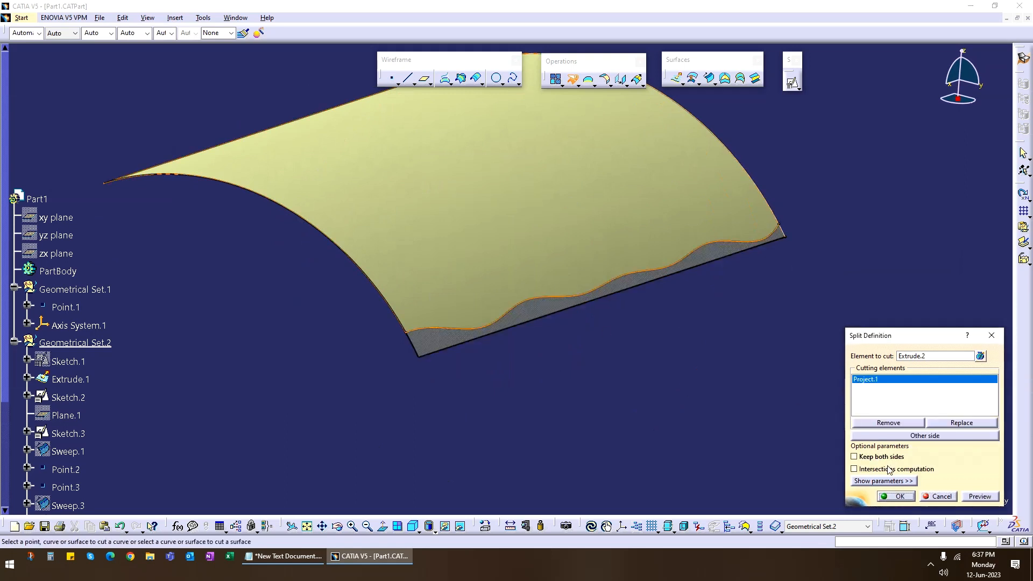
pyautogui.click(896, 496)
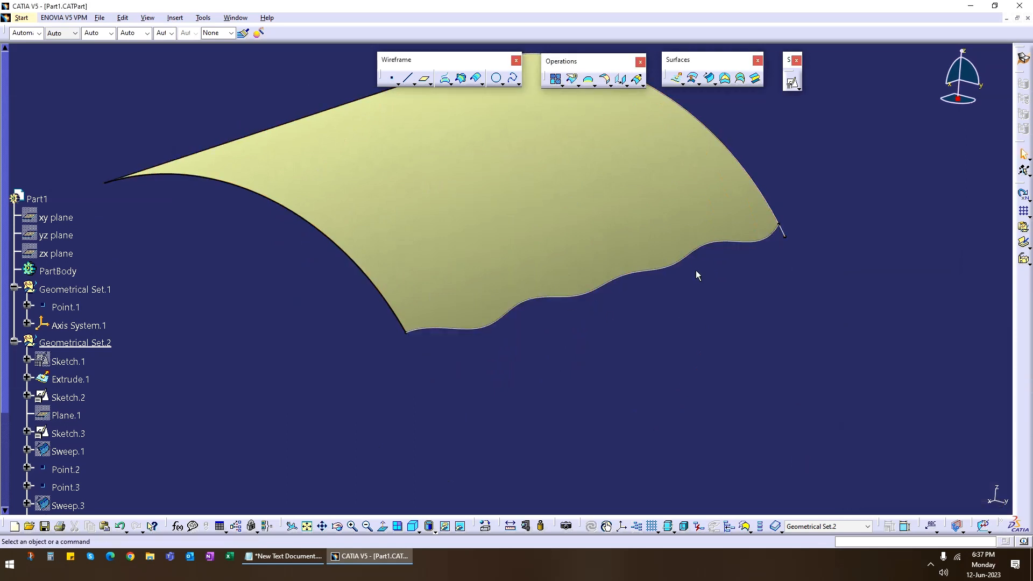
pyautogui.rightClick(785, 235)
pyautogui.click(719, 331)
pyautogui.rightClick(633, 277)
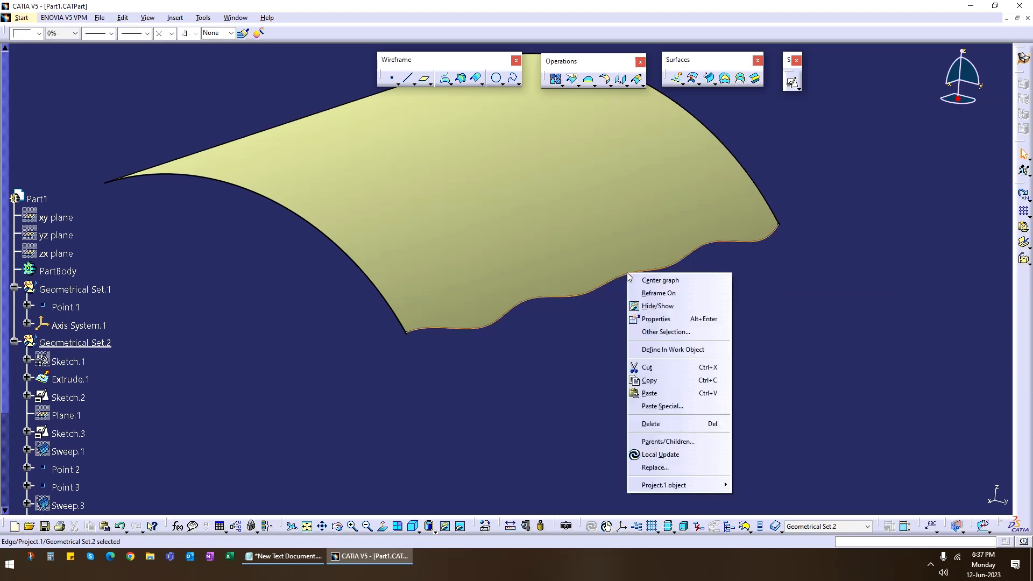
# Create a linear With tangency surface sweep using Split.1's wavy edge as guide curve and Extrude.1 as tangency surface
pyautogui.moveTo(638, 292); pyautogui.dragTo(570, 312, button='middle')
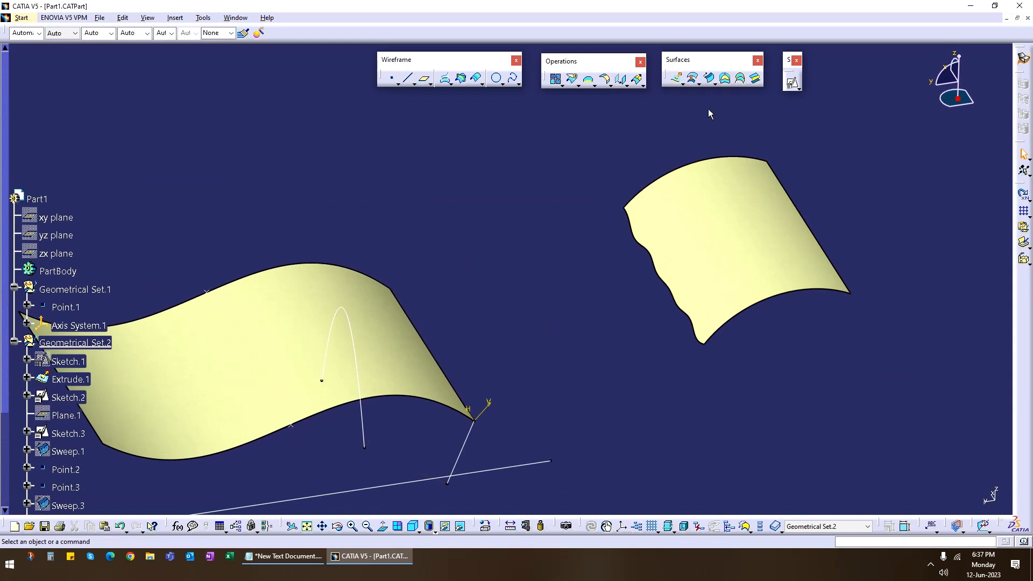
pyautogui.click(709, 78)
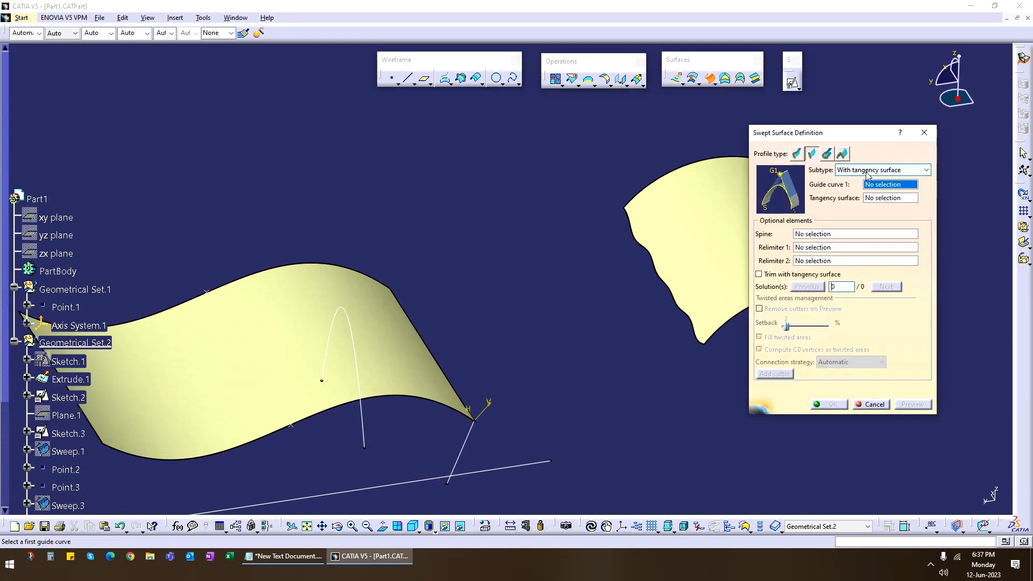
pyautogui.click(673, 293)
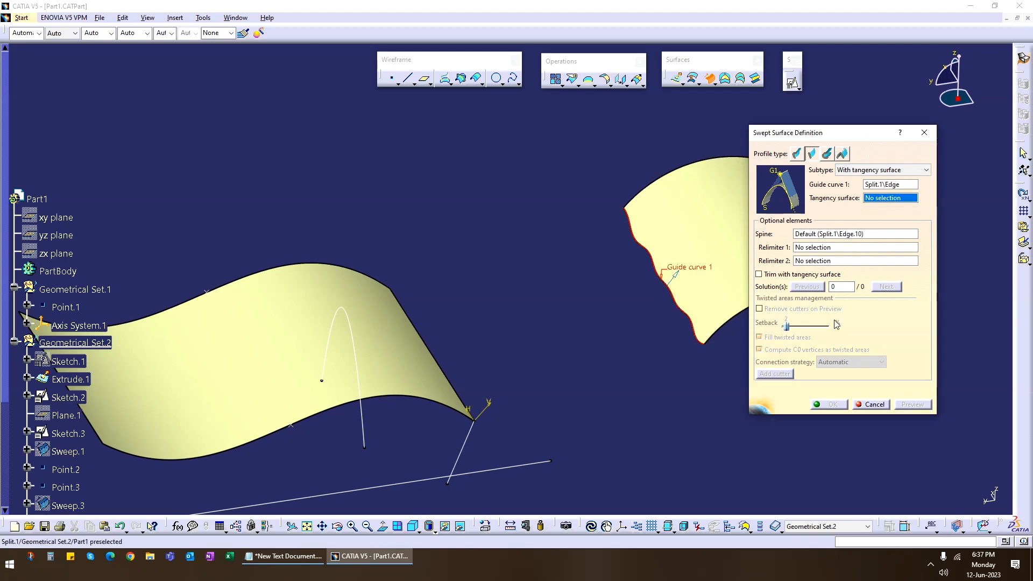
pyautogui.click(402, 343)
pyautogui.click(913, 405)
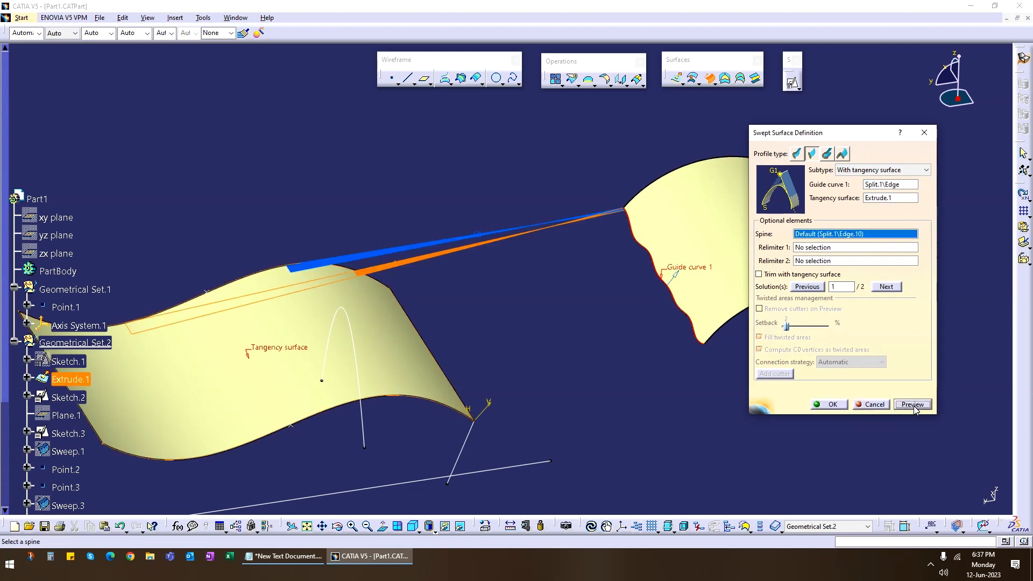
pyautogui.moveTo(497, 297); pyautogui.dragTo(519, 318, button='middle')
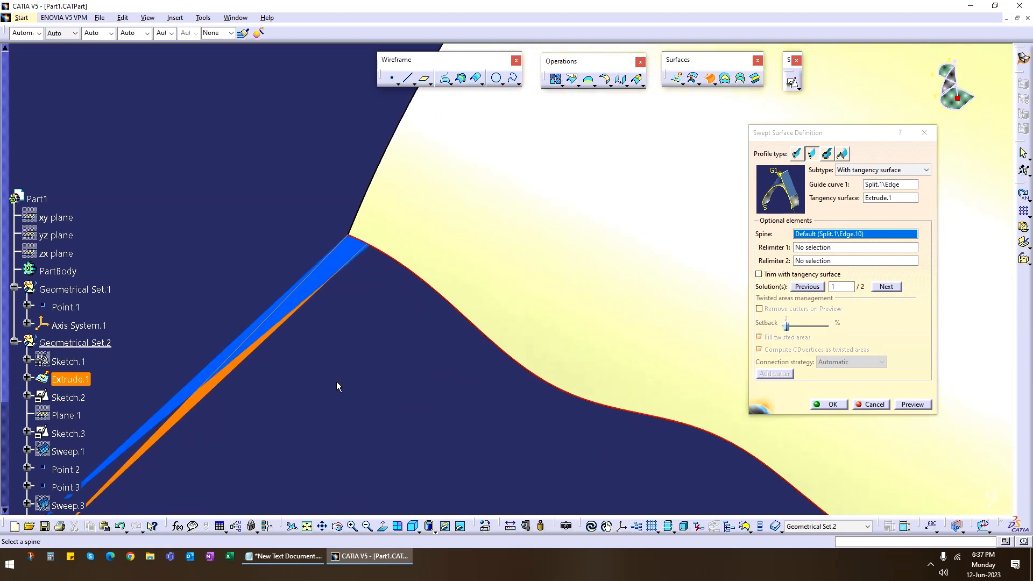
pyautogui.moveTo(336, 386); pyautogui.dragTo(514, 412, button='middle')
pyautogui.click(829, 404)
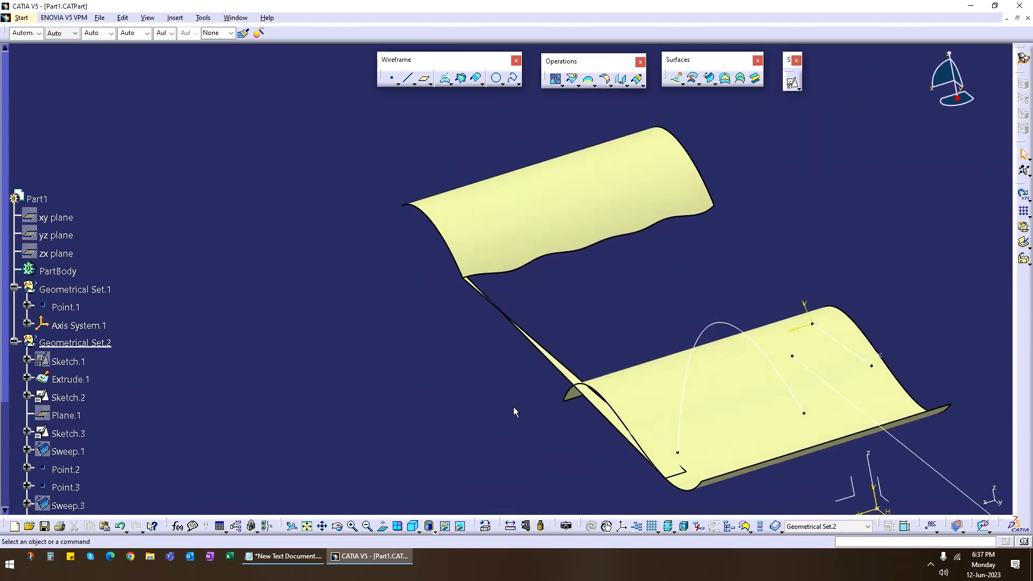
# Edit the new swept surface to use the next tangency solution and view the result
pyautogui.doubleClick(572, 378)
pyautogui.click(885, 286)
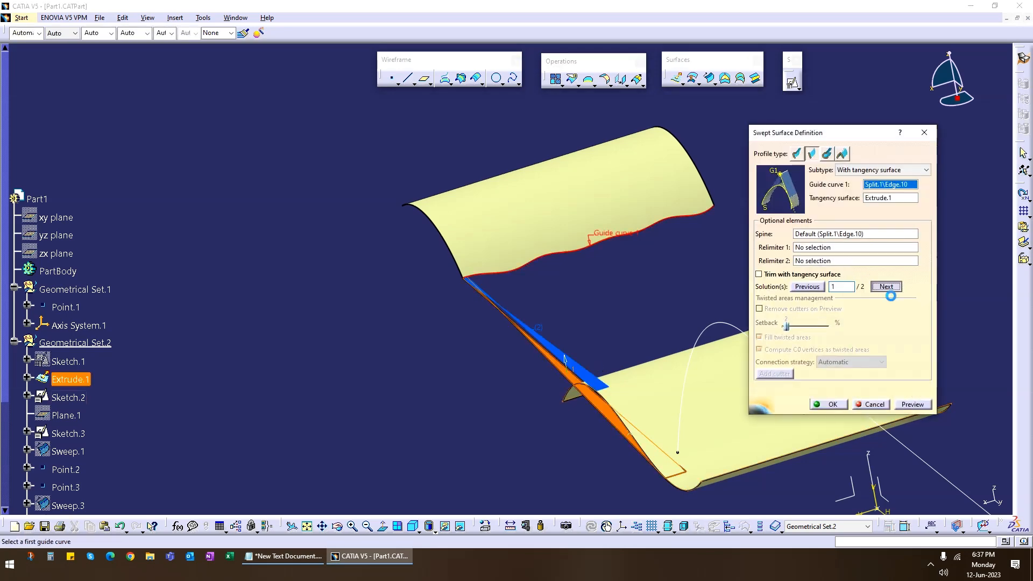
pyautogui.click(828, 404)
pyautogui.moveTo(601, 312); pyautogui.dragTo(553, 380, button='middle')
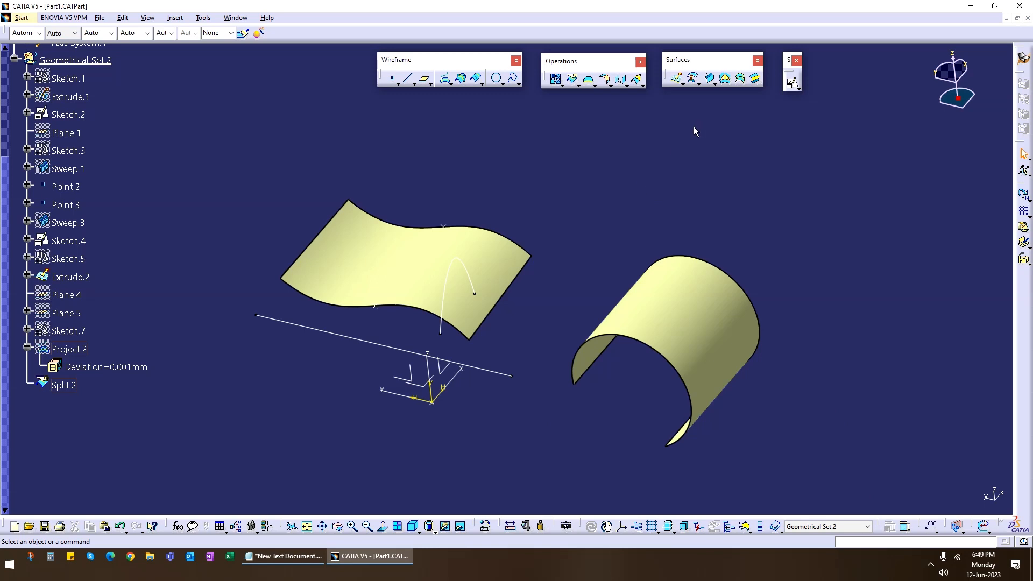
# Create a linear With tangency surface sweep using Split.2's straight edge facing Extrude.2 as guide curve and Extrude.2 as tangency surface
pyautogui.click(710, 78)
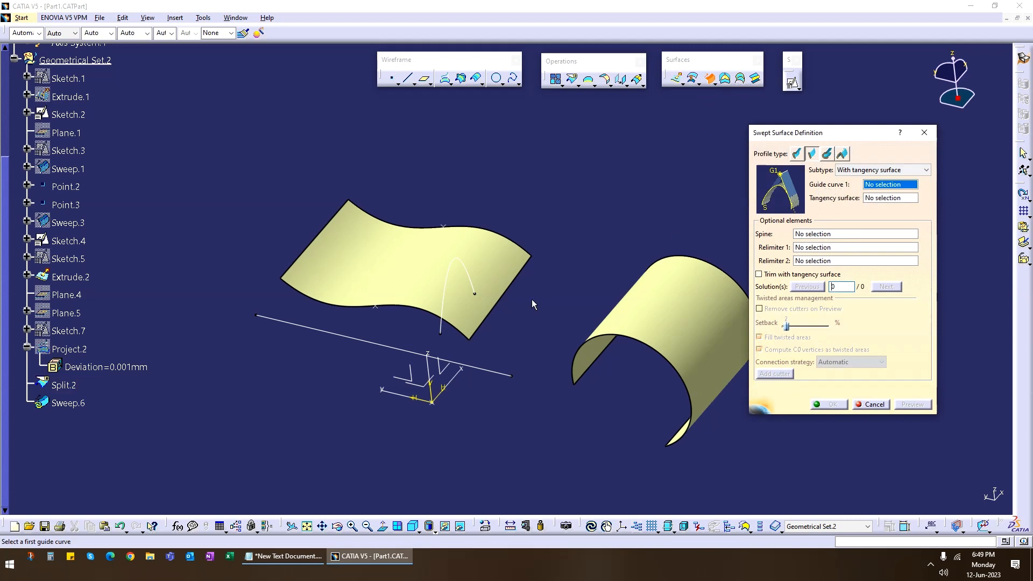
pyautogui.click(524, 277)
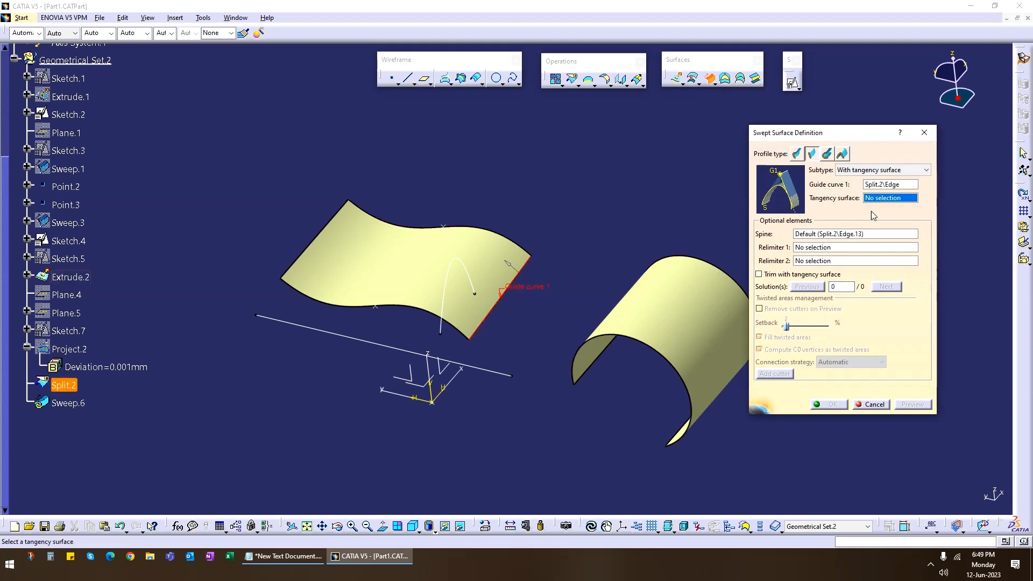
pyautogui.click(697, 303)
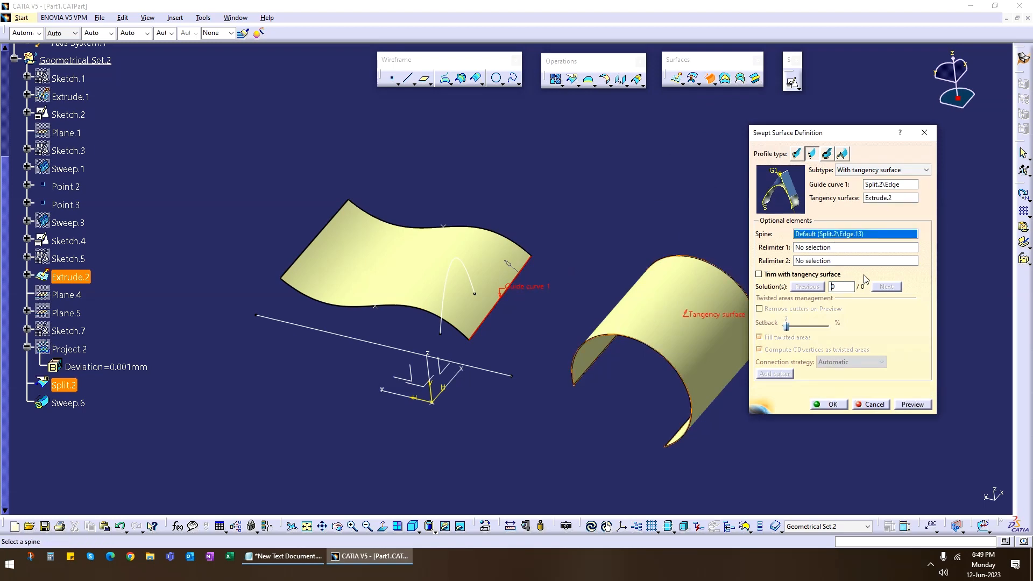
pyautogui.click(917, 407)
pyautogui.moveTo(530, 388); pyautogui.dragTo(622, 359, button='middle')
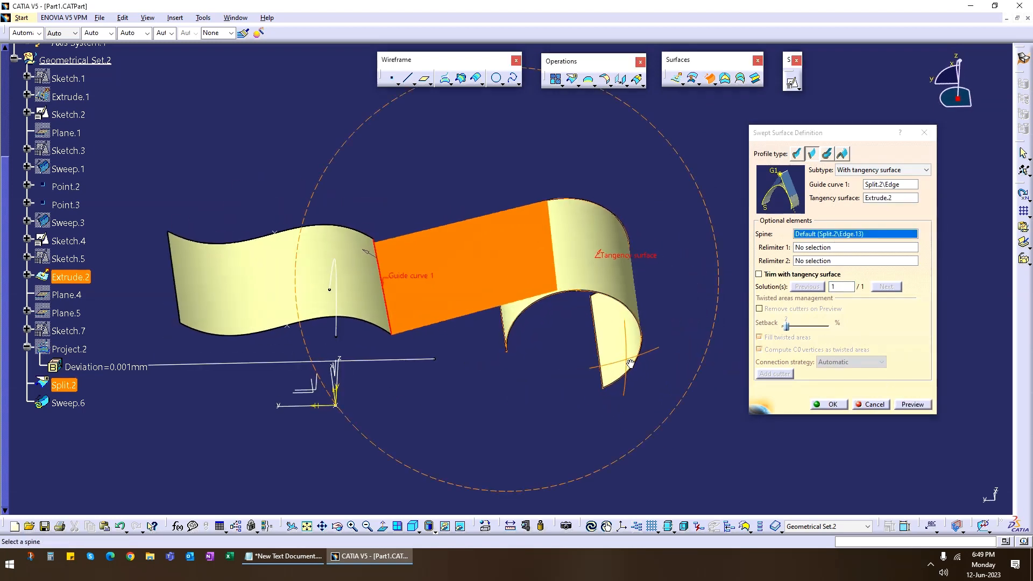
pyautogui.click(837, 403)
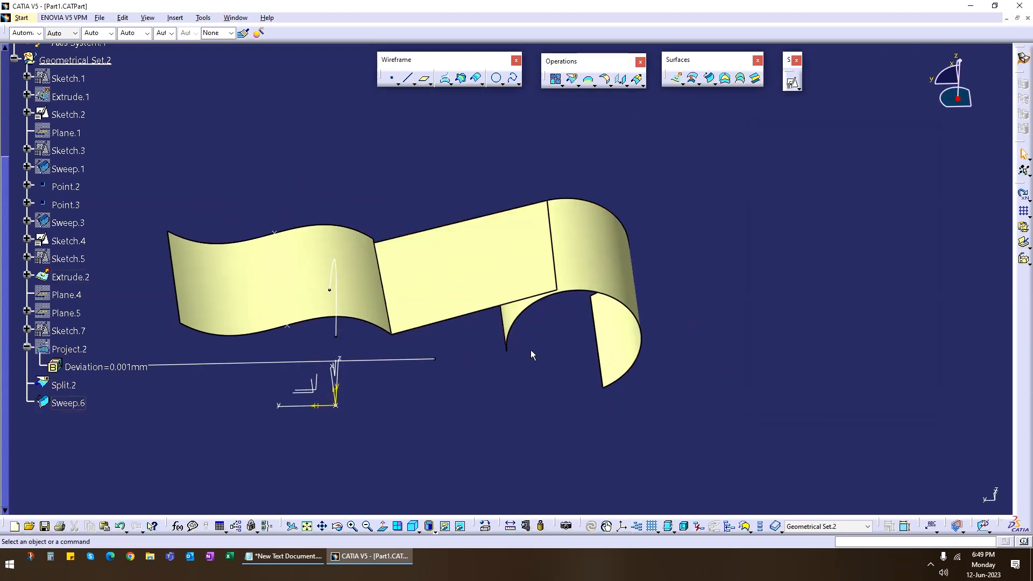
pyautogui.moveTo(531, 352); pyautogui.dragTo(619, 170, button='middle')
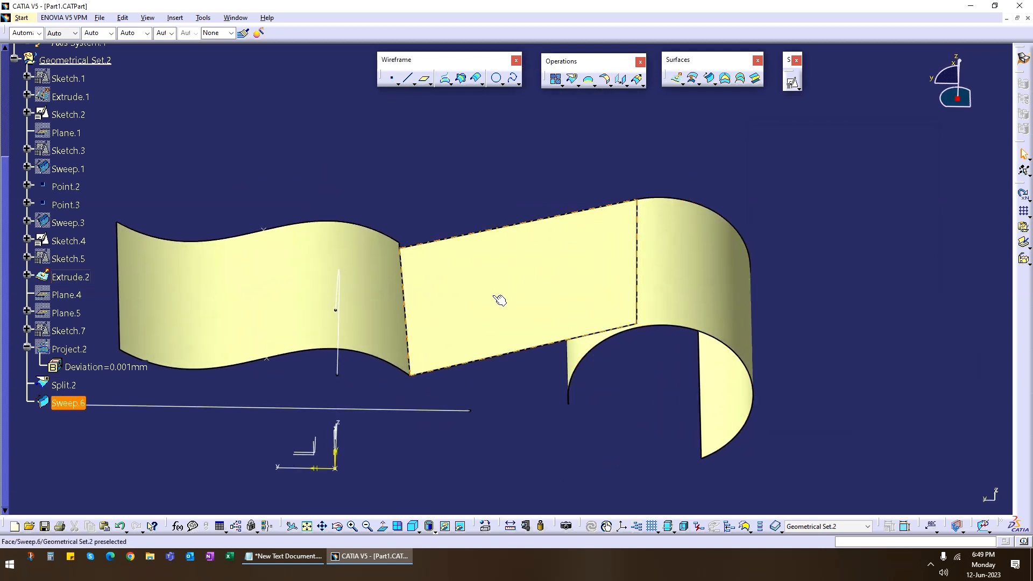
# Hide the Sweep.6 surface joining the wavy and arched surfaces
pyautogui.rightClick(499, 300)
pyautogui.click(524, 330)
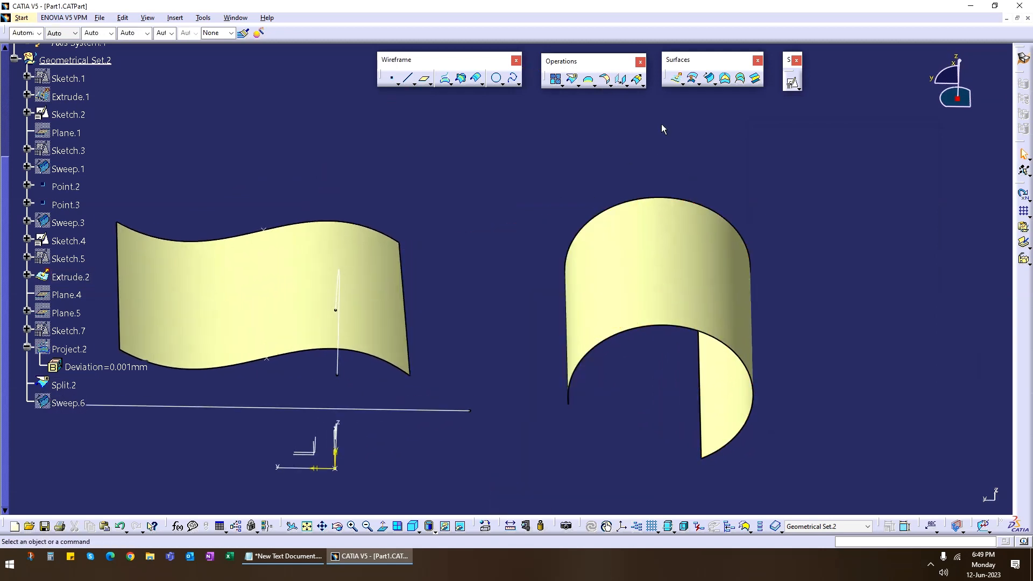
# Start a linear With draft direction sweep using Split.2's straight edge farthest from Extrude.2 as guide curve and the Z axis as draft direction
pyautogui.click(714, 85)
pyautogui.click(738, 96)
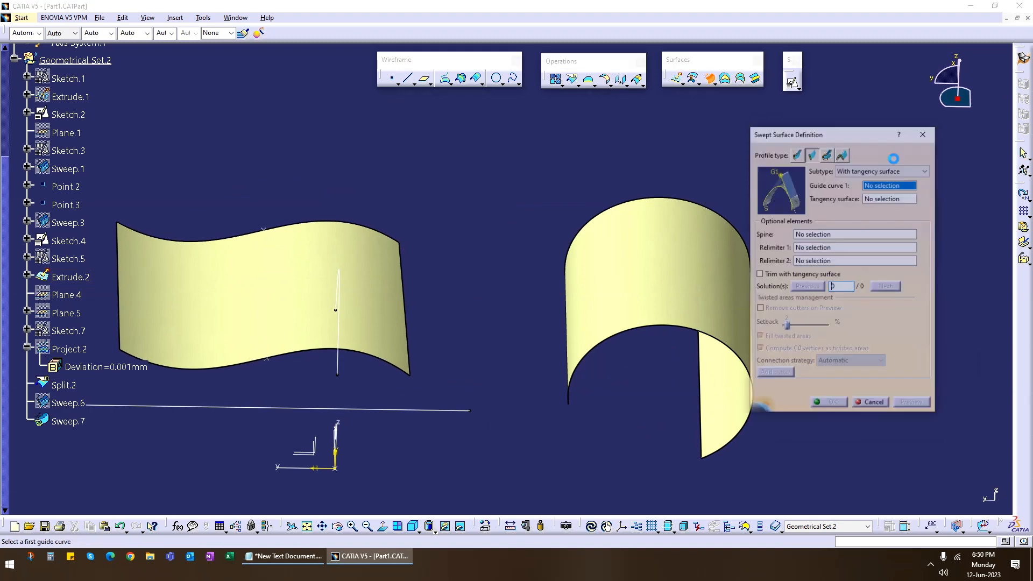
pyautogui.click(890, 171)
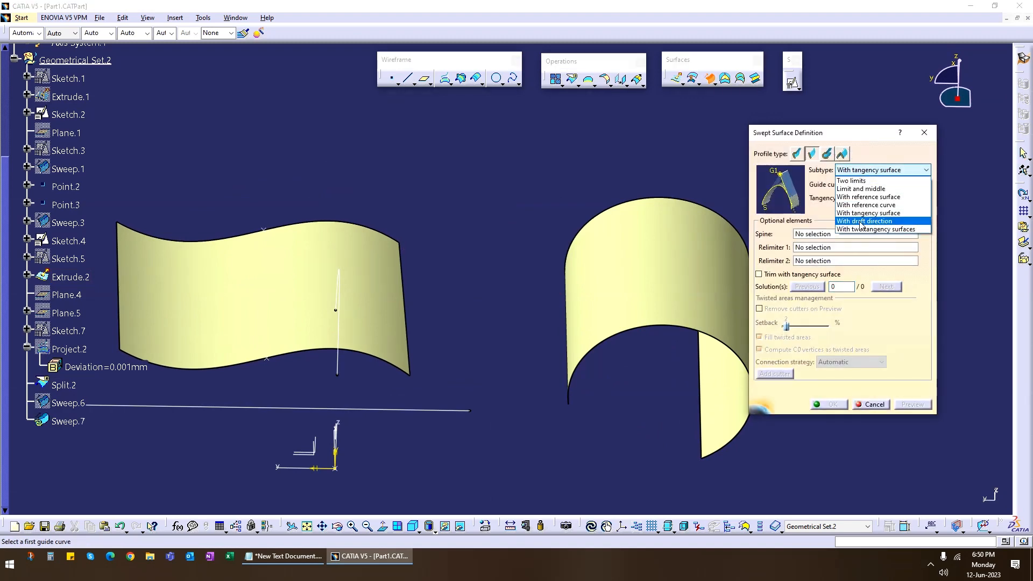
pyautogui.click(878, 221)
pyautogui.moveTo(560, 277); pyautogui.dragTo(761, 166, button='middle')
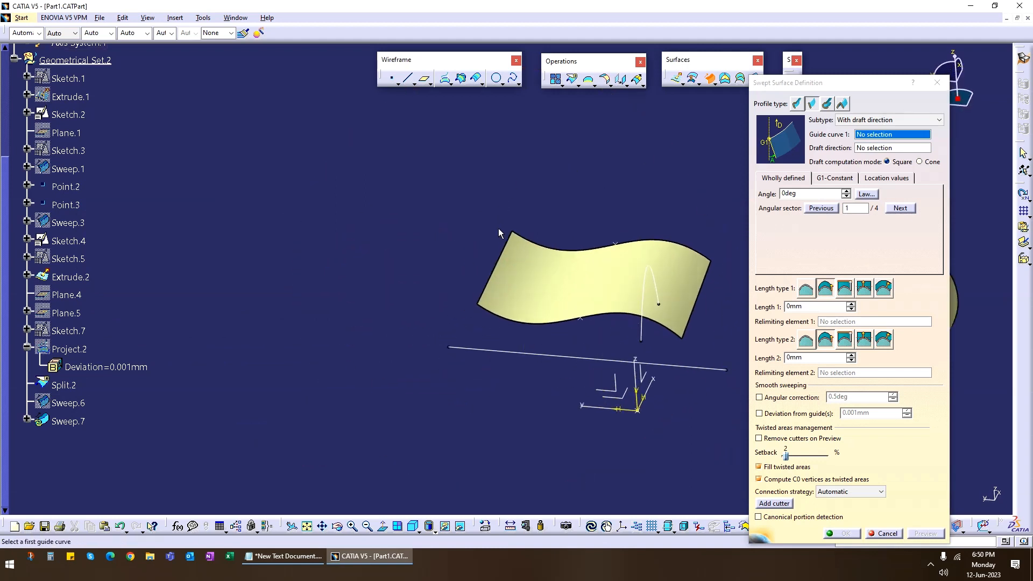
pyautogui.click(501, 253)
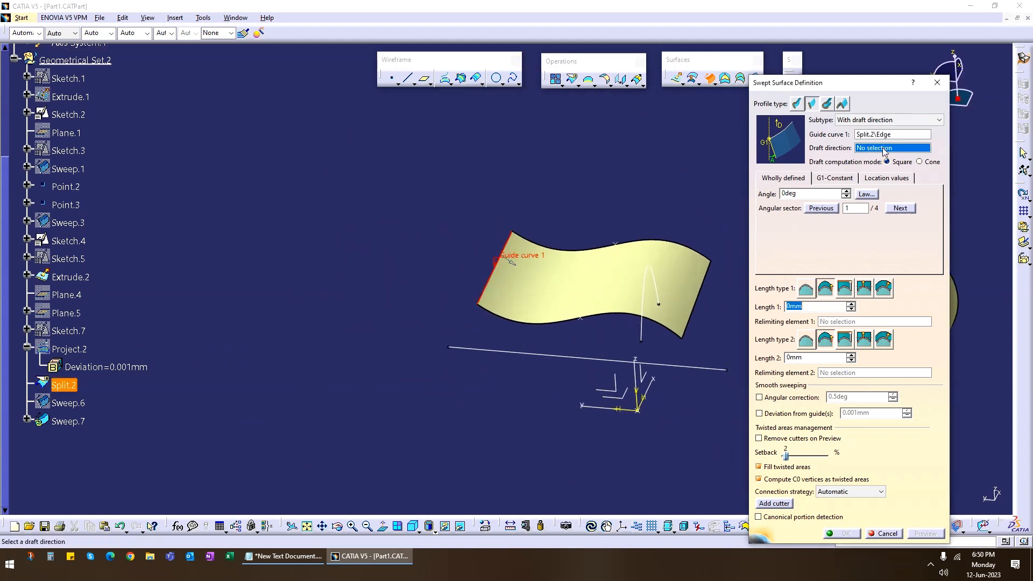
pyautogui.click(640, 375)
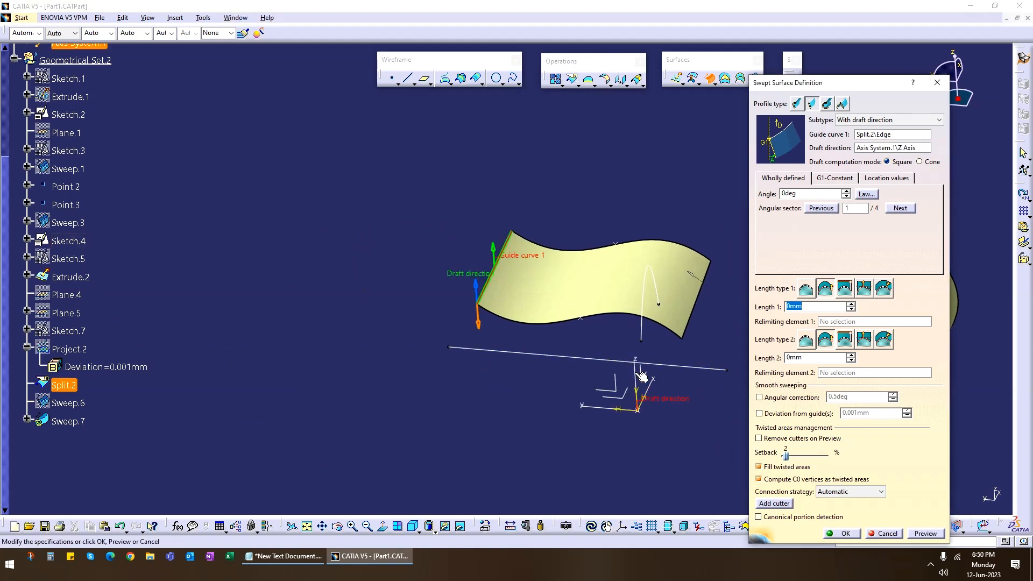
# Try a 10 deg draft angle with length 1 of 10 mm, preview the surface, and cancel the sweep
pyautogui.moveTo(809, 195); pyautogui.dragTo(734, 209)
pyautogui.write('10')
pyautogui.click(925, 533)
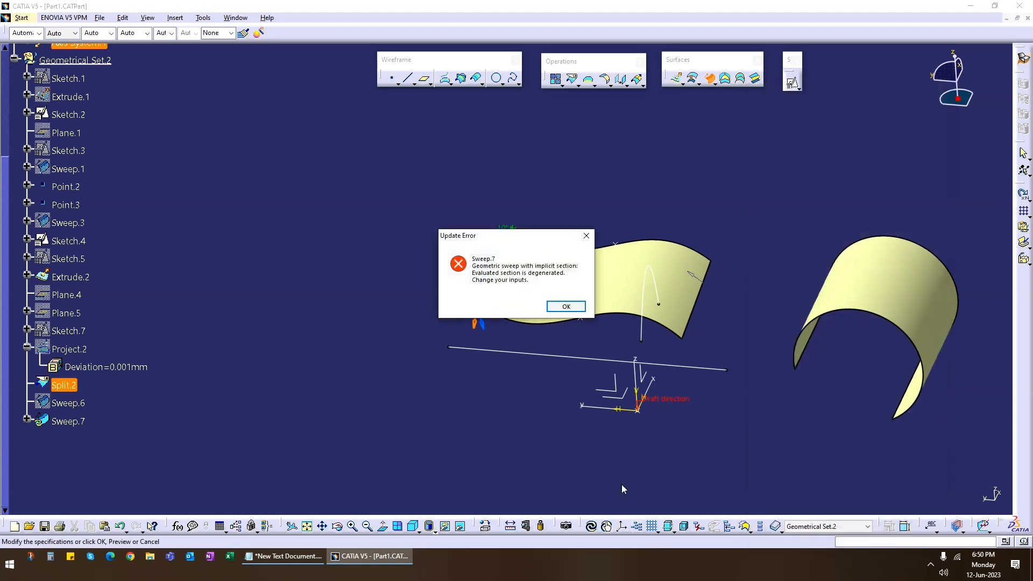
pyautogui.click(579, 309)
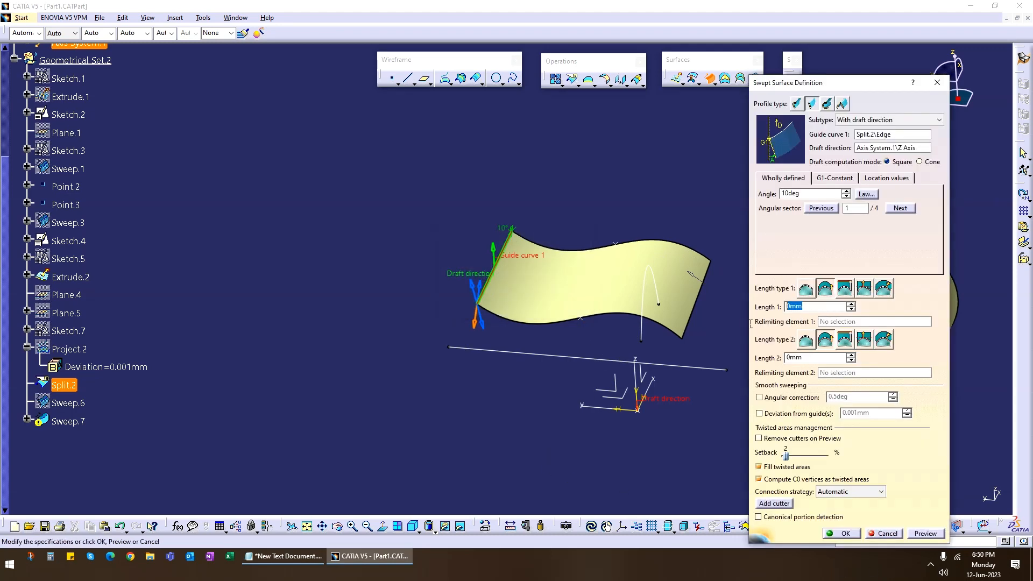
pyautogui.write('10')
pyautogui.click(926, 533)
pyautogui.moveTo(517, 376); pyautogui.dragTo(585, 308, button='middle')
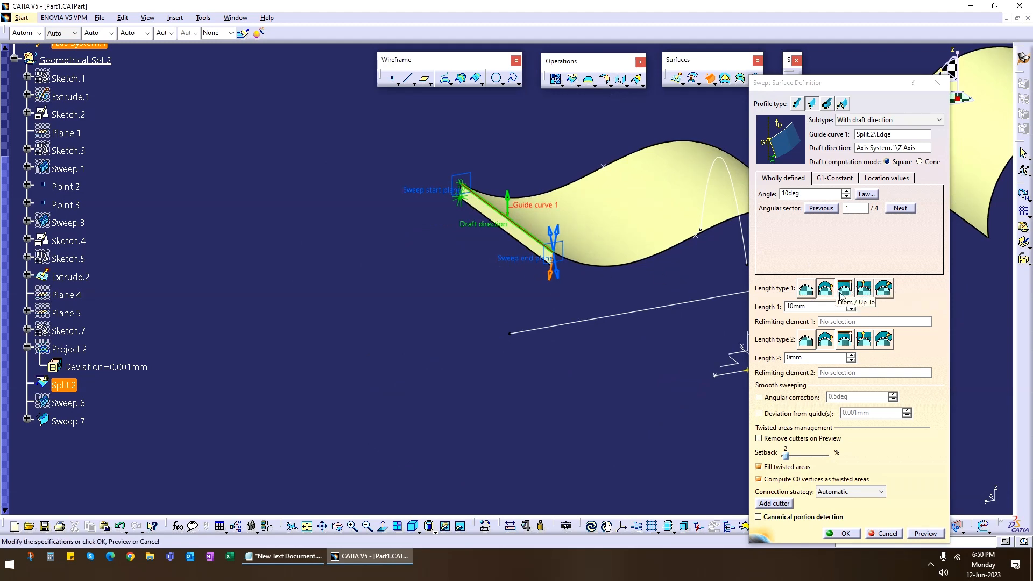
pyautogui.click(879, 532)
# Start another linear With draft direction sweep using Split.2's wavy edge as guide curve and the Z axis as draft direction
pyautogui.moveTo(460, 287); pyautogui.dragTo(505, 253, button='middle')
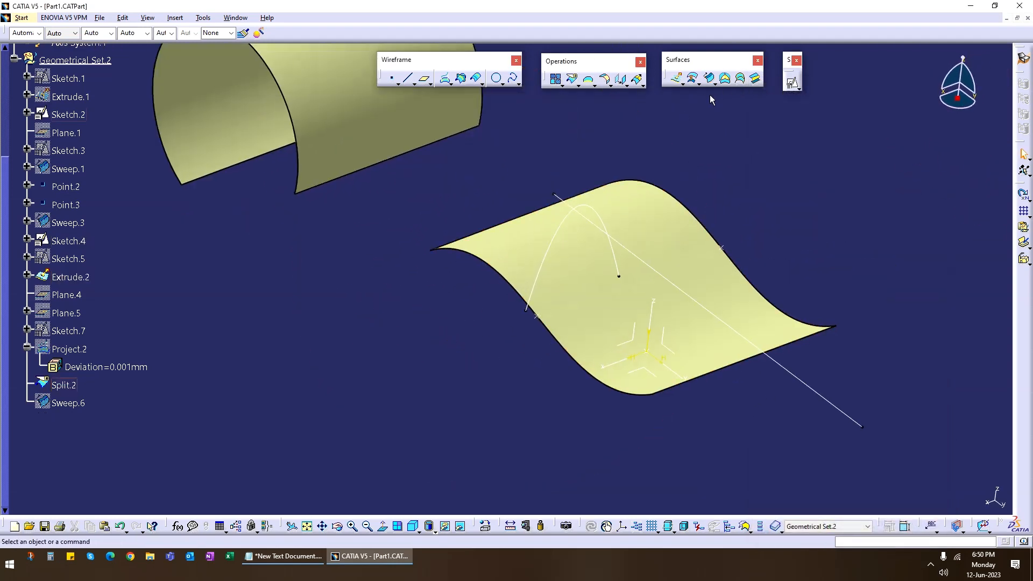
pyautogui.click(709, 78)
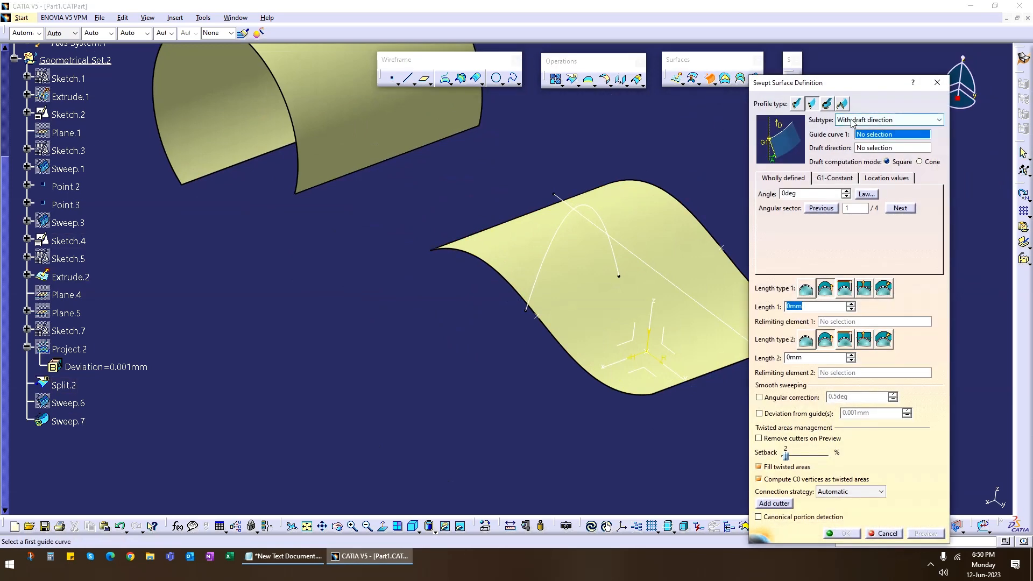
pyautogui.click(501, 270)
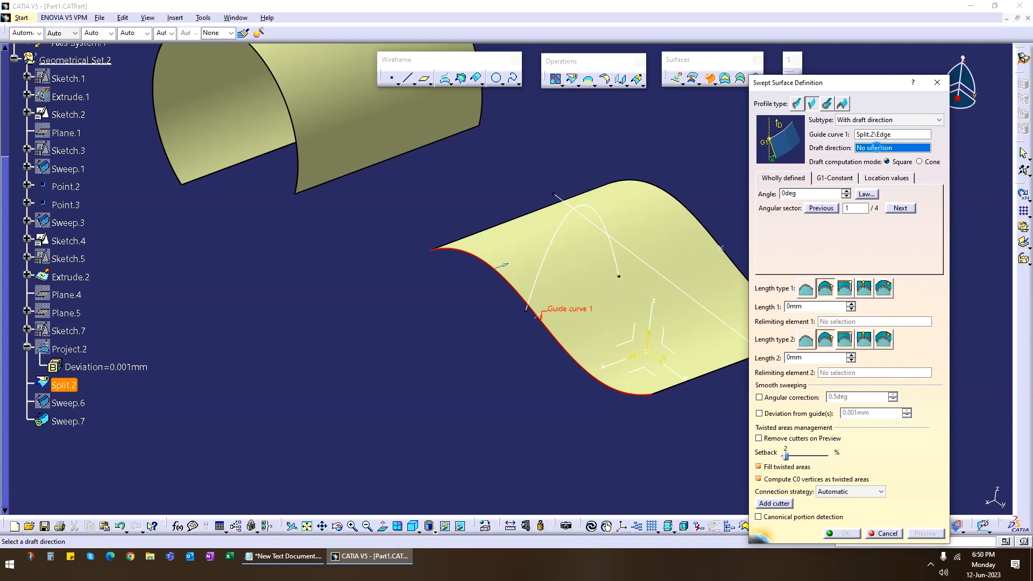
pyautogui.moveTo(482, 373); pyautogui.dragTo(363, 300, button='middle')
pyautogui.click(400, 189)
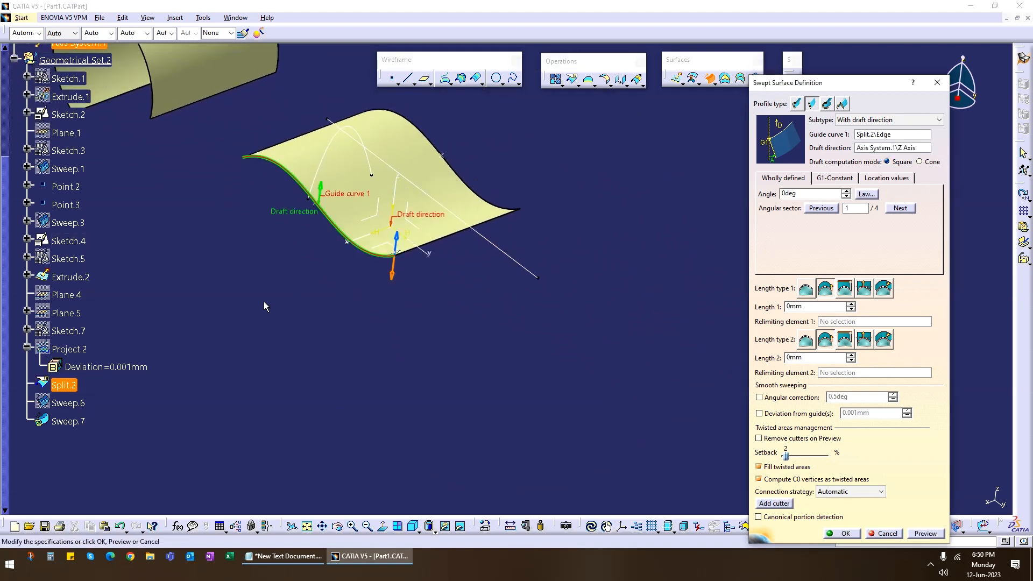
# Set the draft angle to 10 deg and preview the swept surface with length 1 at 20 mm and at 100 mm
pyautogui.moveTo(265, 303); pyautogui.dragTo(364, 294, button='middle')
pyautogui.doubleClick(807, 193)
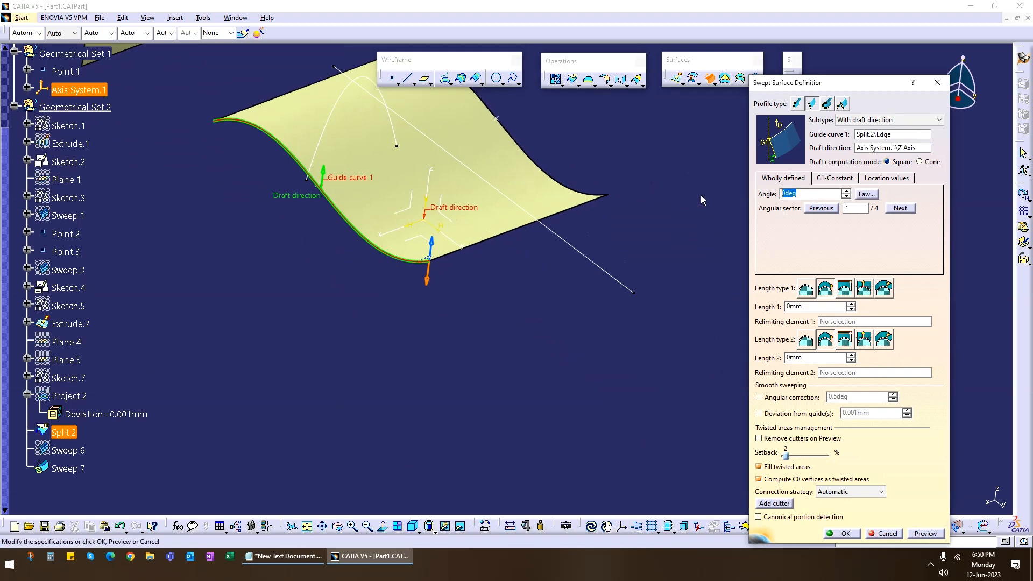
pyautogui.write('10')
pyautogui.press('Tab')
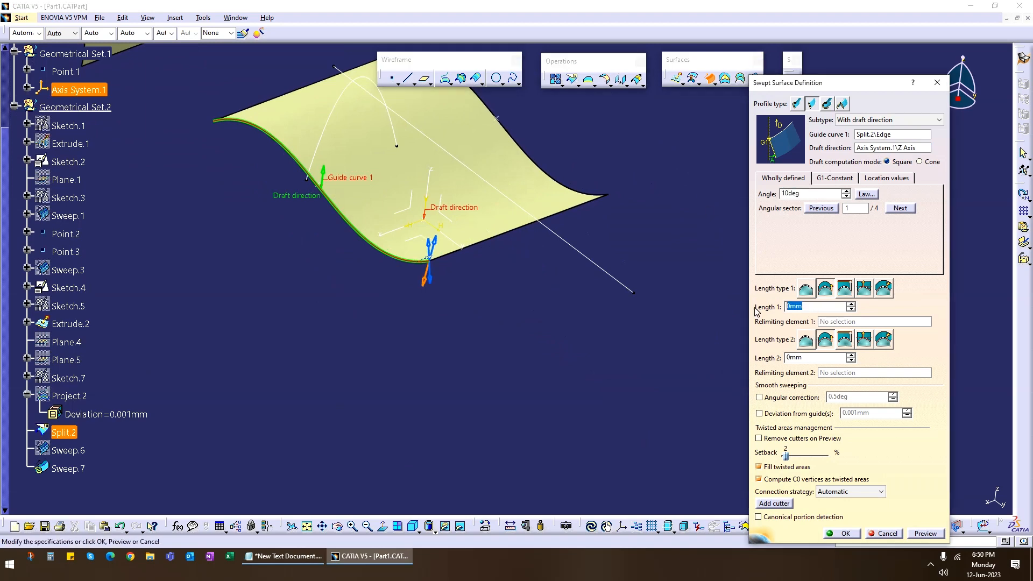
pyautogui.write('20')
pyautogui.click(925, 533)
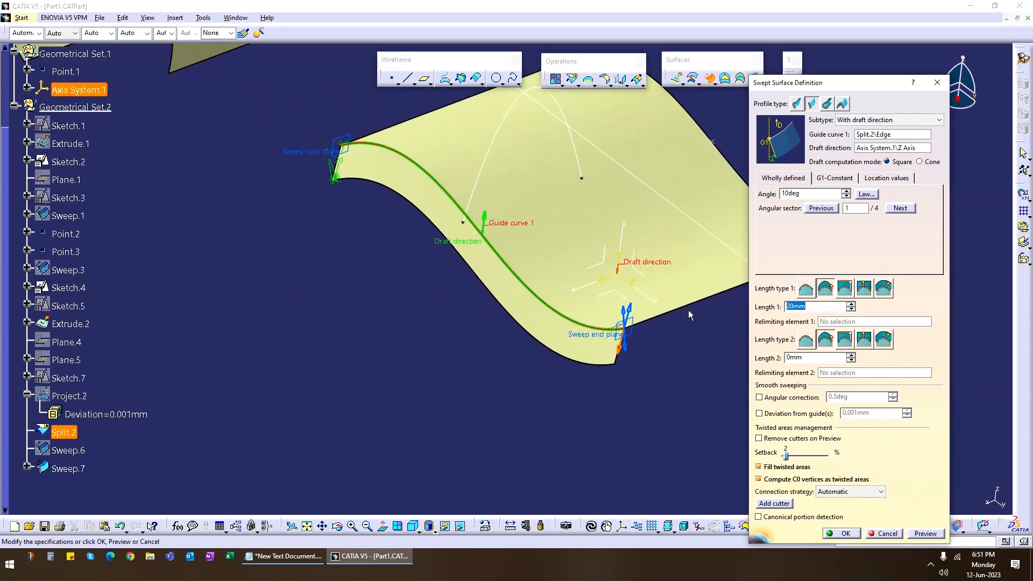
pyautogui.write('100')
pyautogui.click(925, 533)
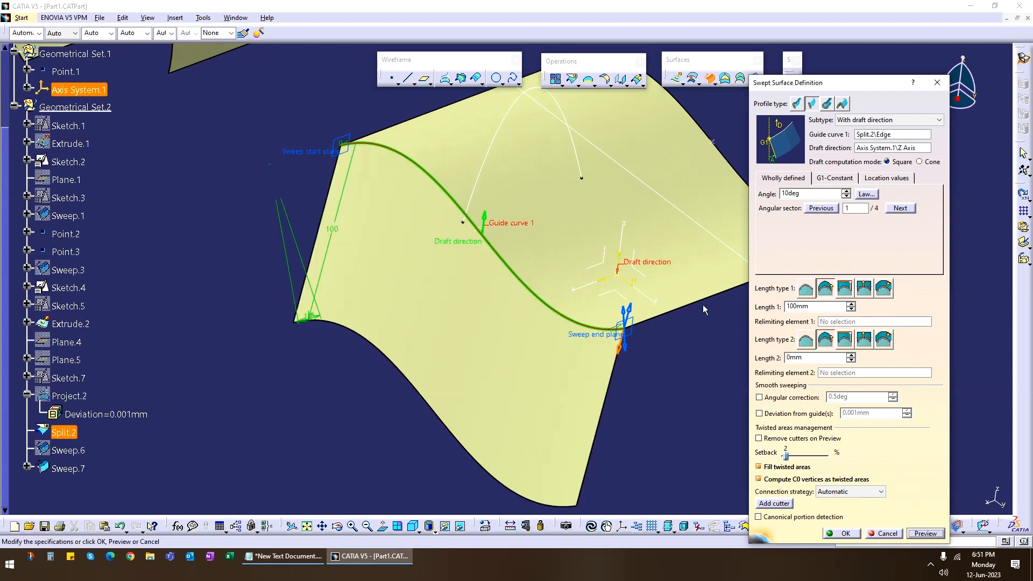
# Preview length type 1 as From/Up To with Split.2's corner vertex as relimiting element, and switch back to the standard length type
pyautogui.click(852, 292)
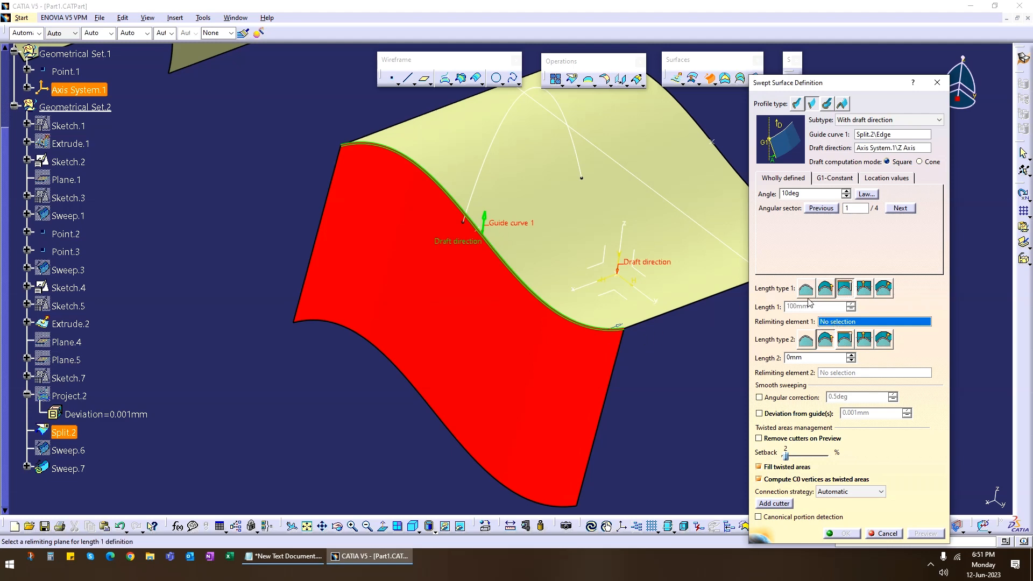
pyautogui.click(340, 147)
pyautogui.click(927, 534)
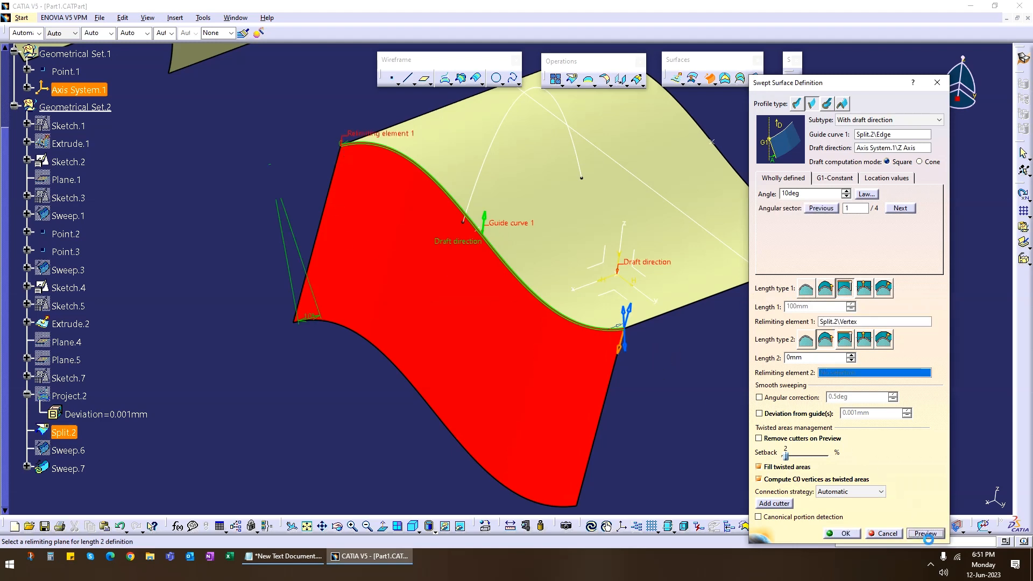
pyautogui.moveTo(538, 355); pyautogui.dragTo(436, 237, button='middle')
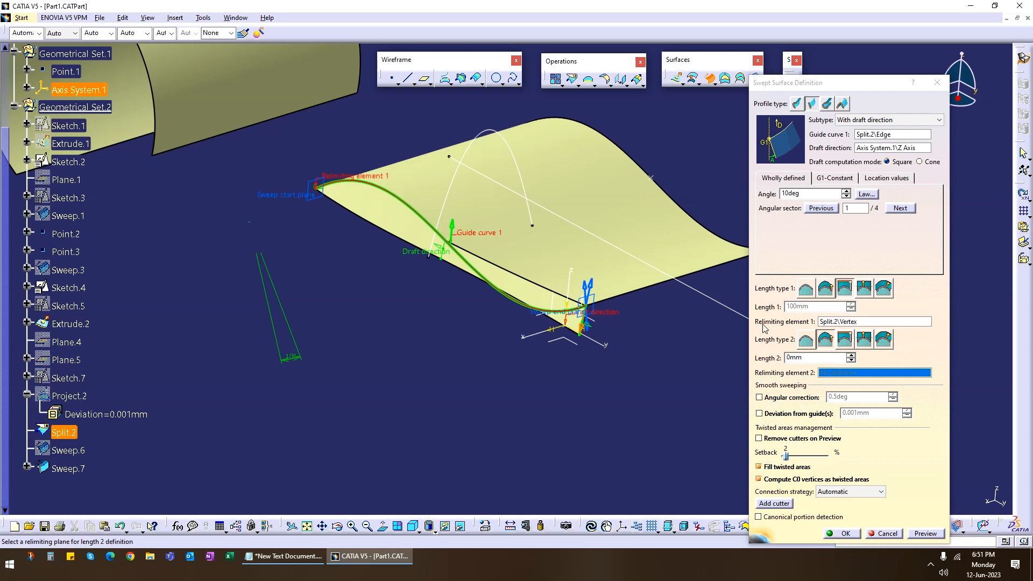
pyautogui.click(825, 290)
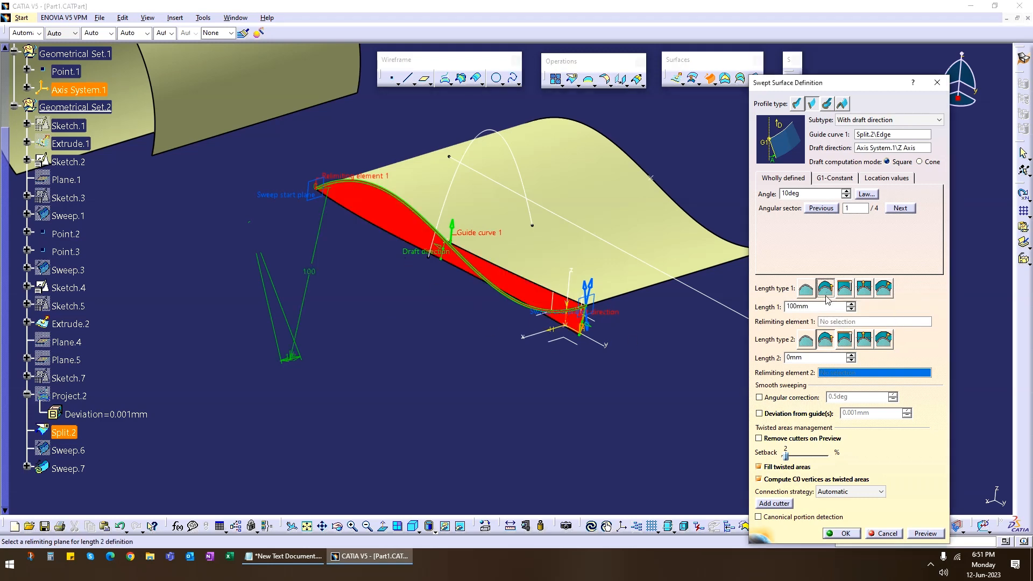
pyautogui.click(926, 533)
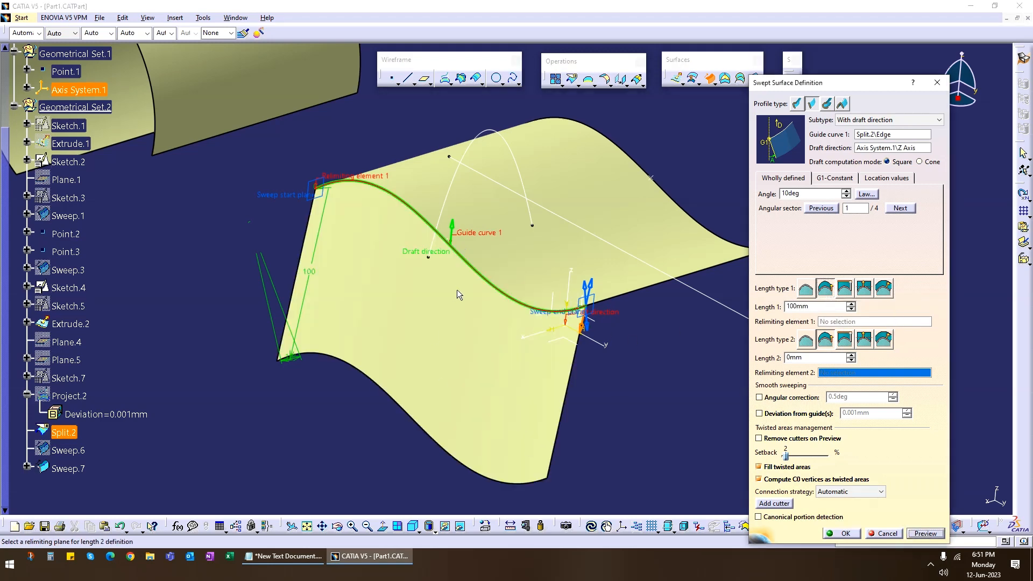
# Set length 1 to 50 mm and preview the shorter drafted surface
pyautogui.moveTo(456, 291); pyautogui.dragTo(338, 276, button='middle')
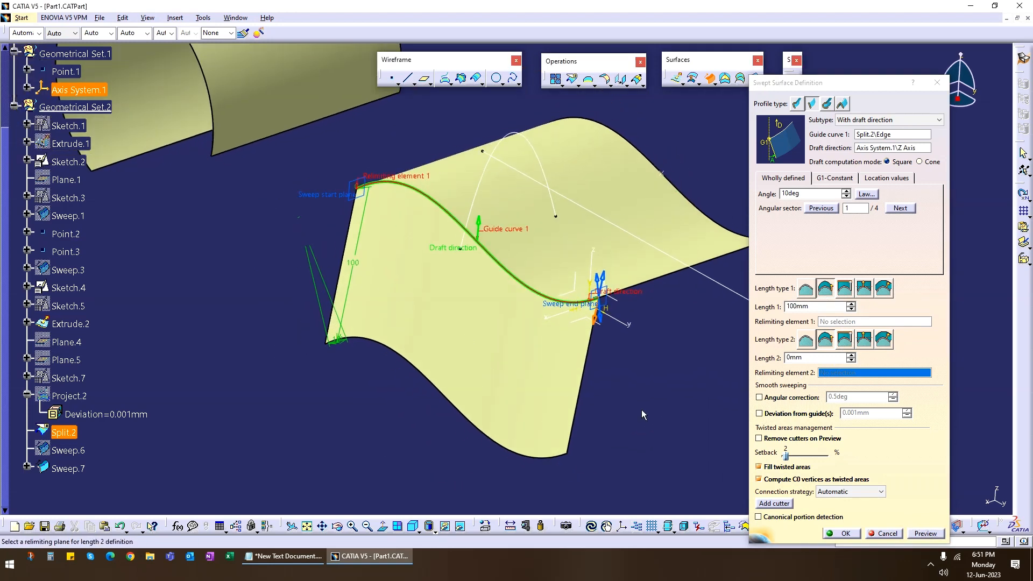
pyautogui.moveTo(829, 307); pyautogui.dragTo(709, 305)
pyautogui.write('50')
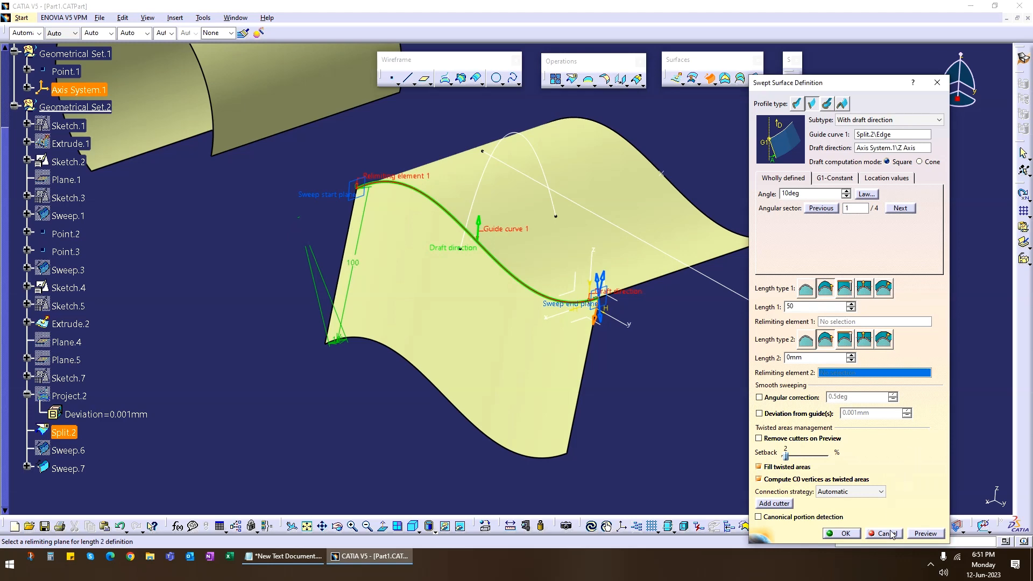
pyautogui.click(925, 533)
pyautogui.moveTo(521, 426); pyautogui.dragTo(546, 365, button='middle')
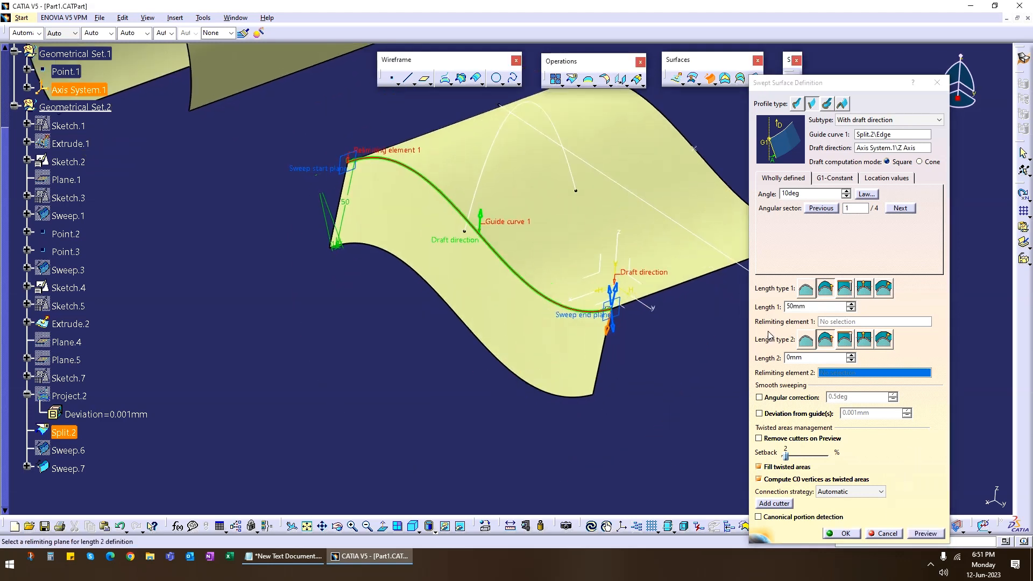
# Preview angular sectors 2, 3 and 4 of the drafted surface and cancel the sweep
pyautogui.moveTo(619, 376); pyautogui.dragTo(594, 344, button='middle')
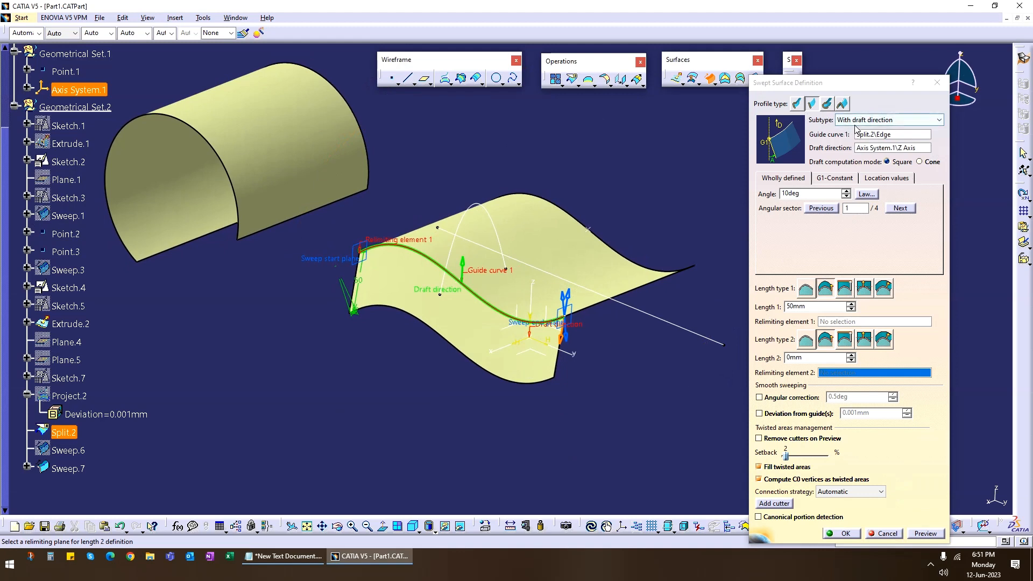
pyautogui.moveTo(559, 371); pyautogui.dragTo(572, 325, button='middle')
pyautogui.moveTo(524, 354); pyautogui.dragTo(573, 325, button='middle')
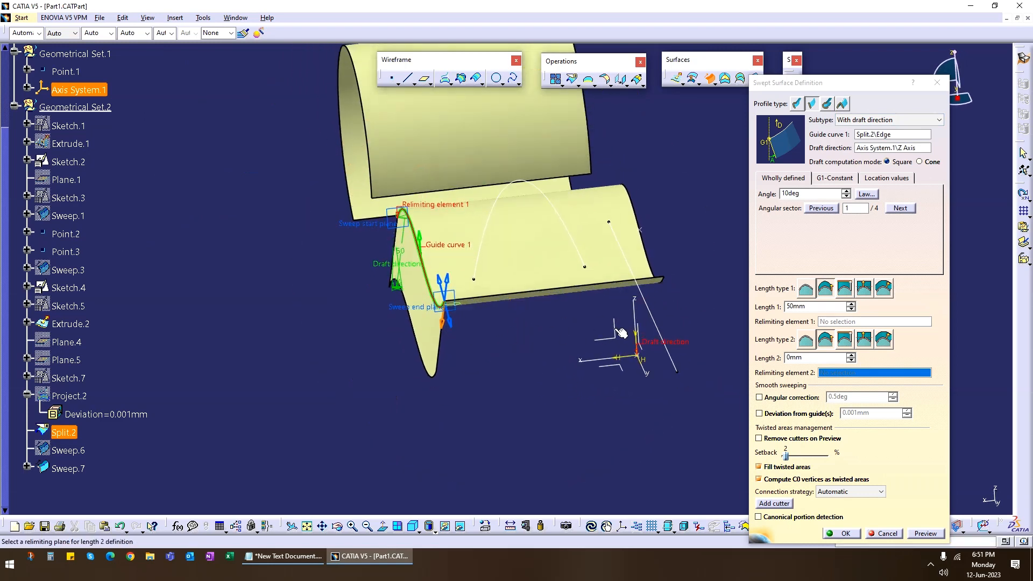
pyautogui.click(900, 209)
pyautogui.click(926, 533)
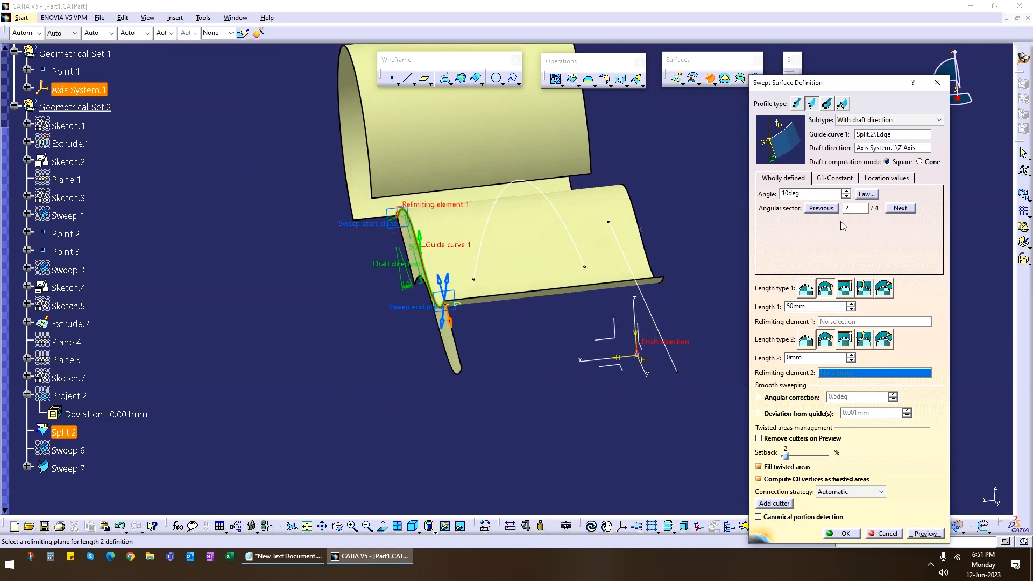
pyautogui.click(900, 208)
pyautogui.click(925, 531)
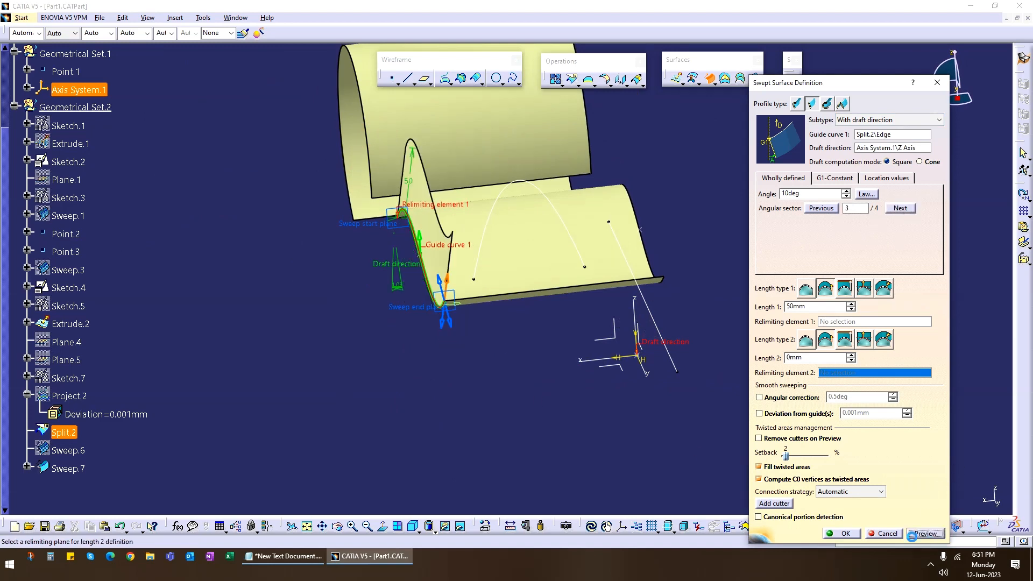
pyautogui.moveTo(468, 262); pyautogui.dragTo(518, 323, button='middle')
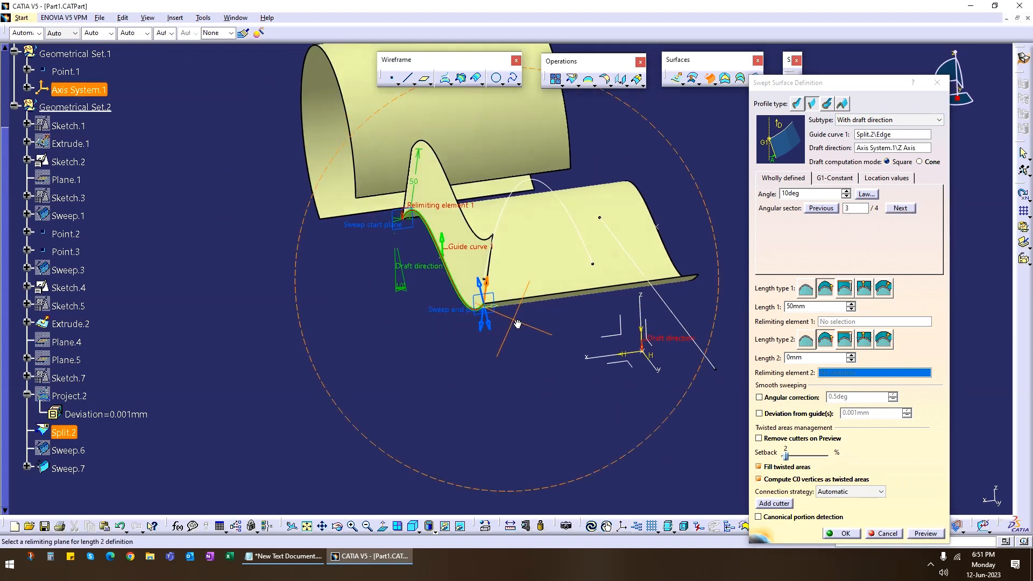
pyautogui.click(904, 209)
pyautogui.click(925, 532)
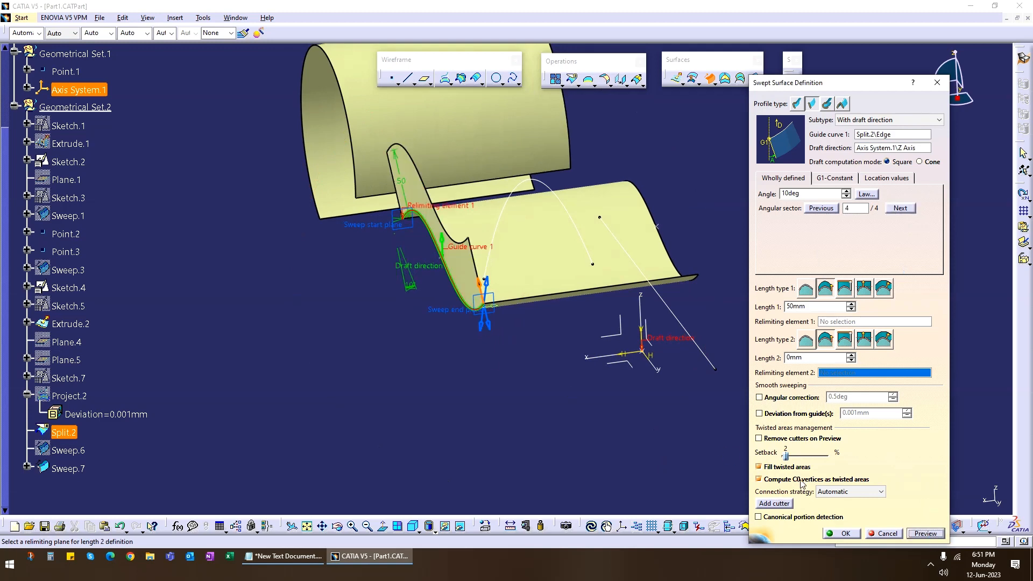
pyautogui.click(893, 119)
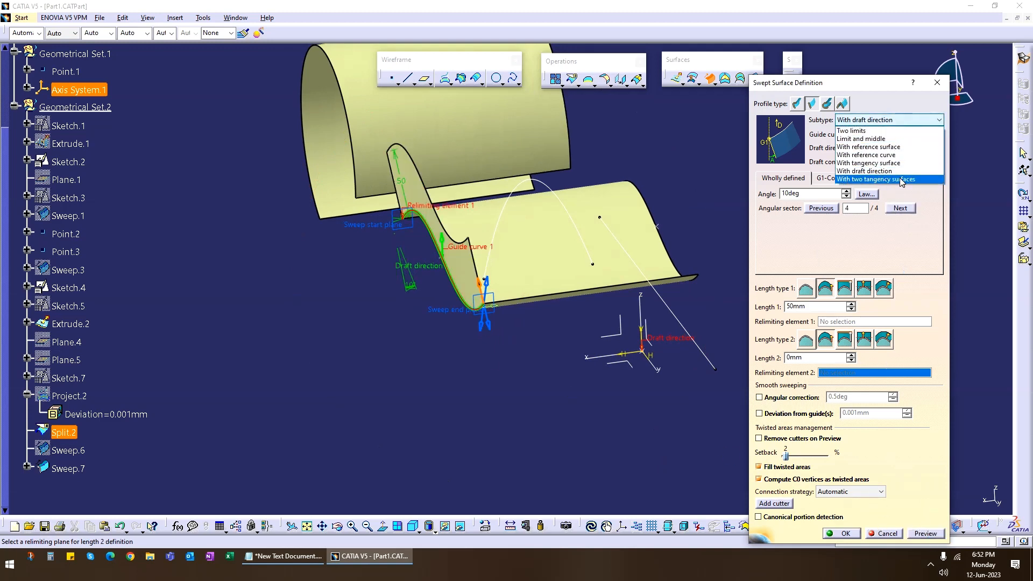
pyautogui.click(884, 536)
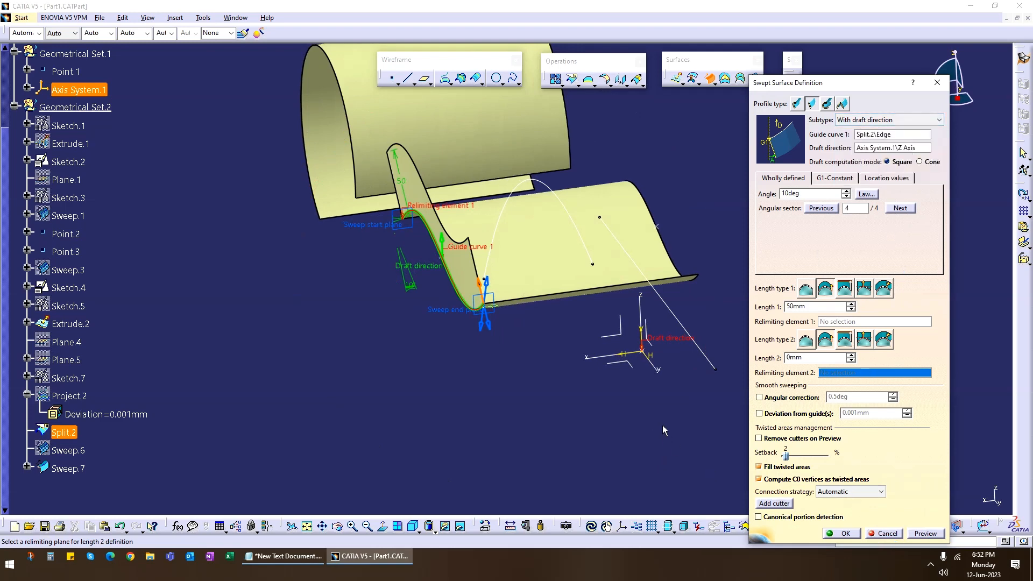
pyautogui.click(889, 533)
pyautogui.moveTo(608, 390); pyautogui.dragTo(611, 430, button='middle')
pyautogui.moveTo(720, 218); pyautogui.dragTo(646, 245, button='middle')
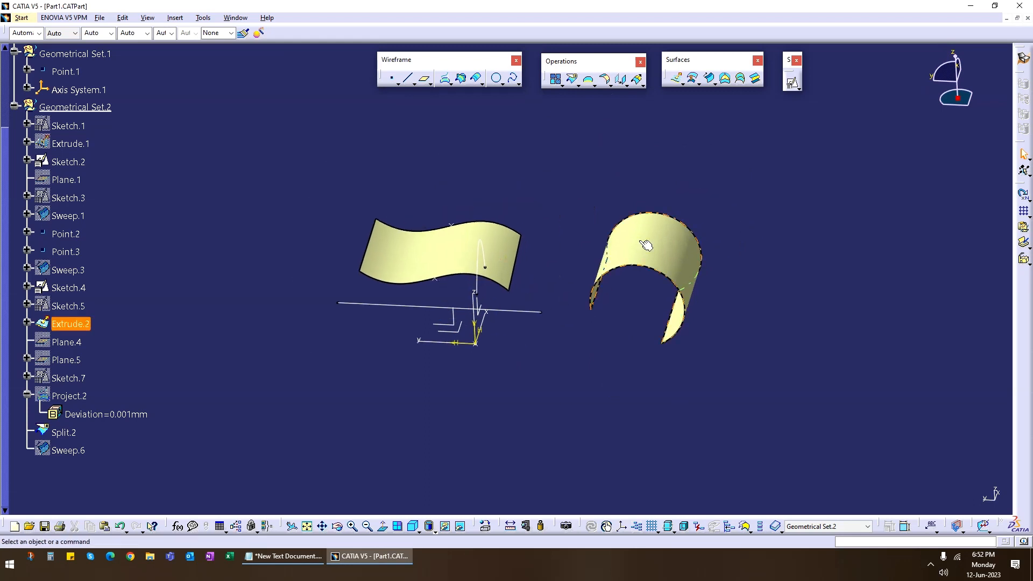
pyautogui.moveTo(586, 281); pyautogui.dragTo(592, 270, button='middle')
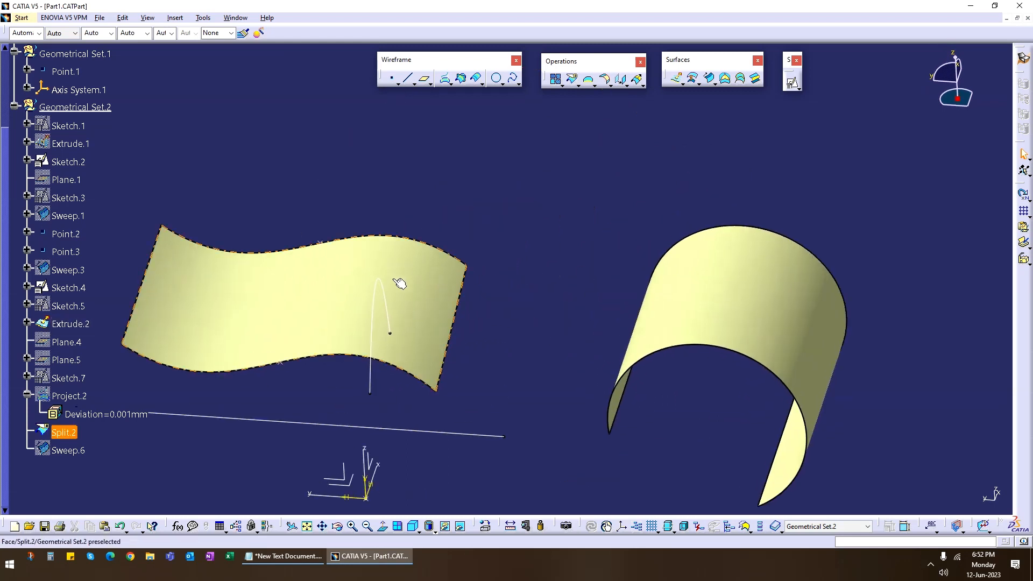
# Start a positioned sketch on the YZ plane of Axis System.1
pyautogui.moveTo(542, 331); pyautogui.dragTo(603, 314, button='middle')
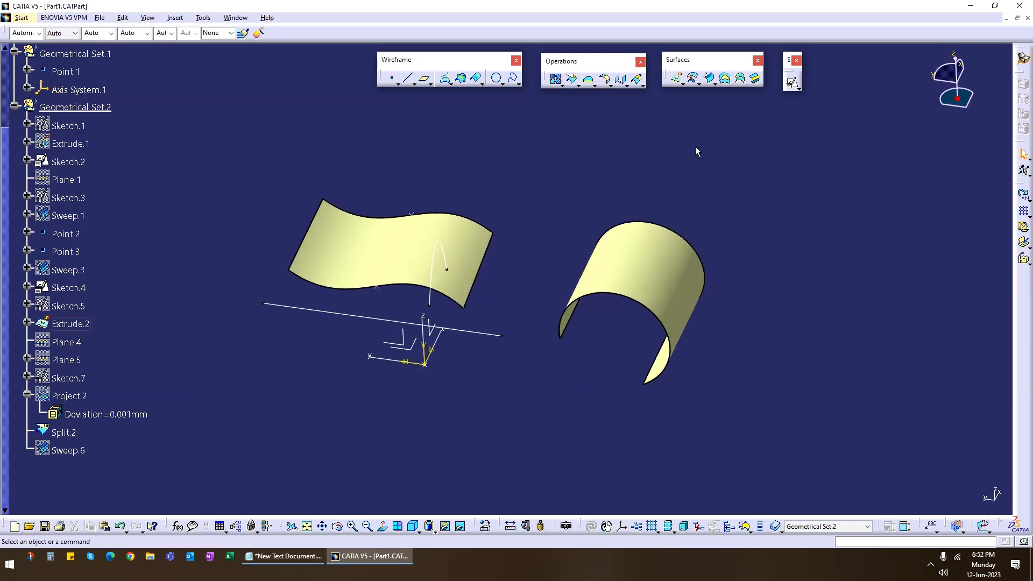
pyautogui.moveTo(605, 390); pyautogui.dragTo(631, 254, button='middle')
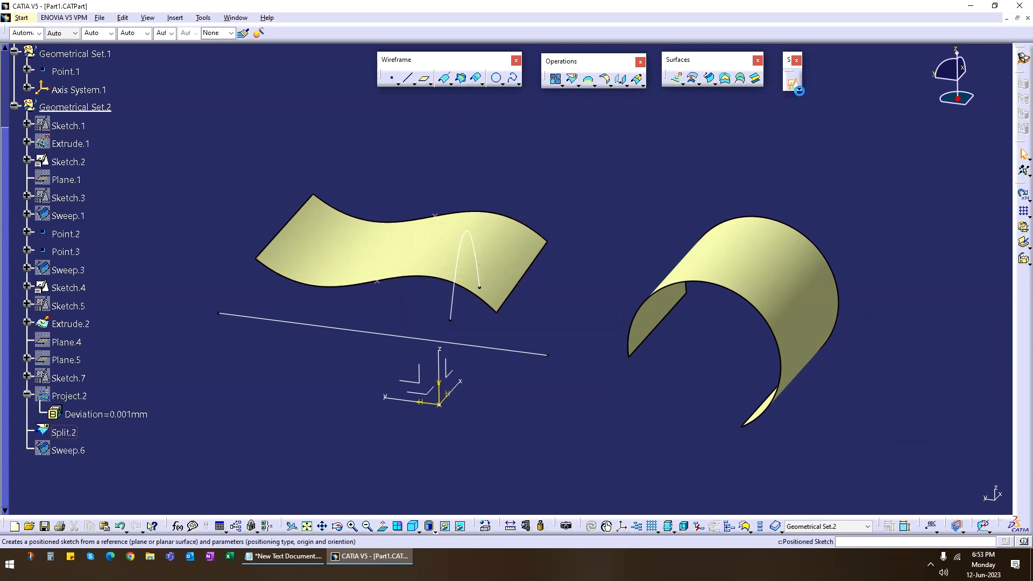
pyautogui.click(793, 84)
pyautogui.click(420, 379)
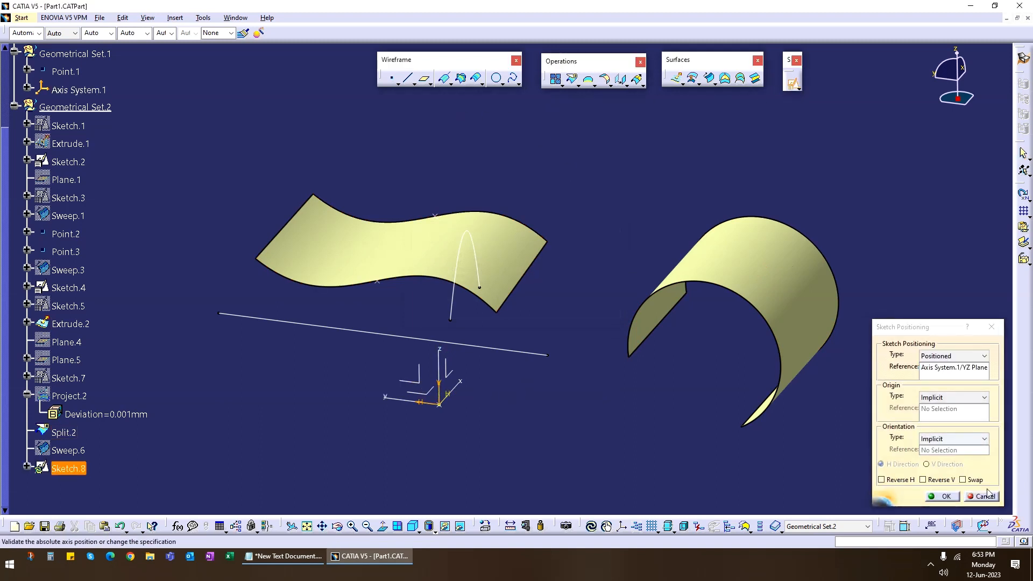
pyautogui.click(941, 496)
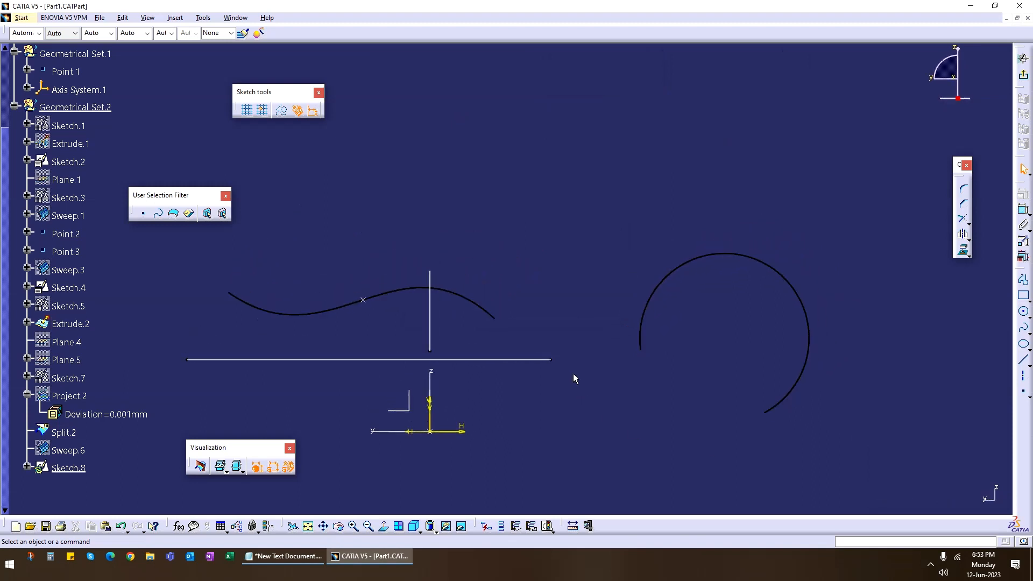
# Sketch a slanted line spanning from the wavy curve to just above the top of the circular arc
pyautogui.moveTo(590, 331); pyautogui.dragTo(606, 312, button='middle')
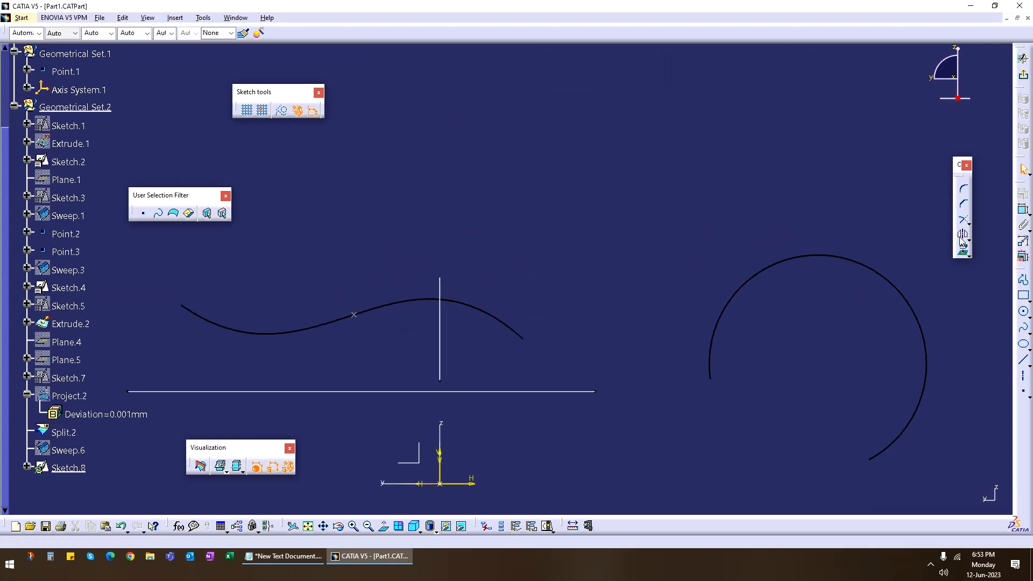
pyautogui.click(1022, 359)
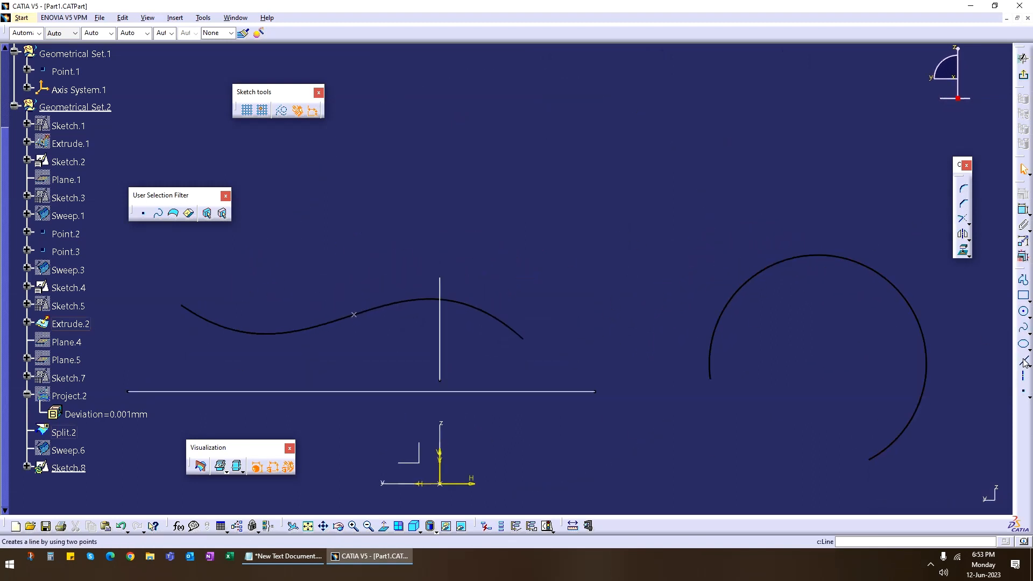
pyautogui.click(310, 320)
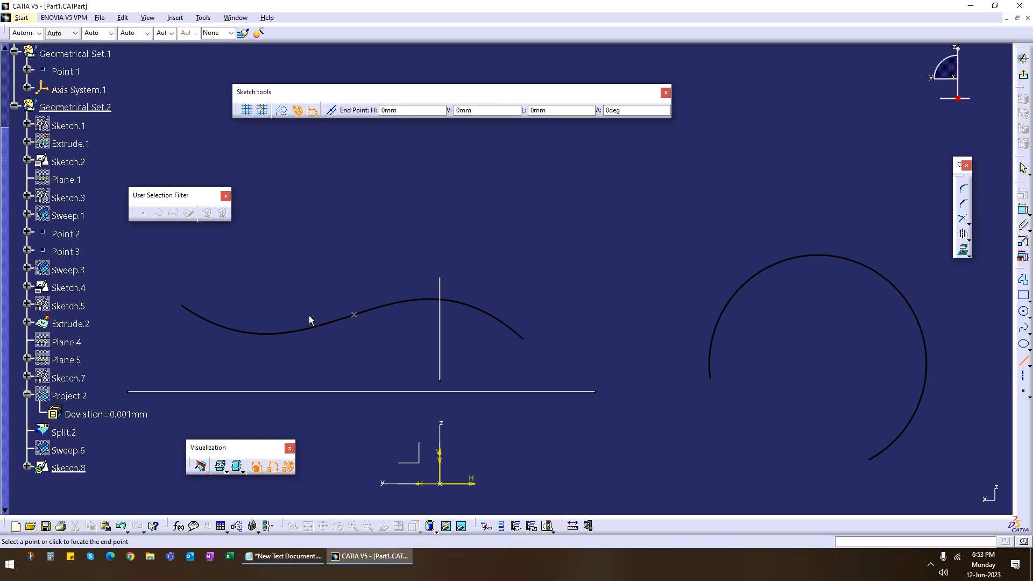
pyautogui.click(859, 248)
pyautogui.click(522, 202)
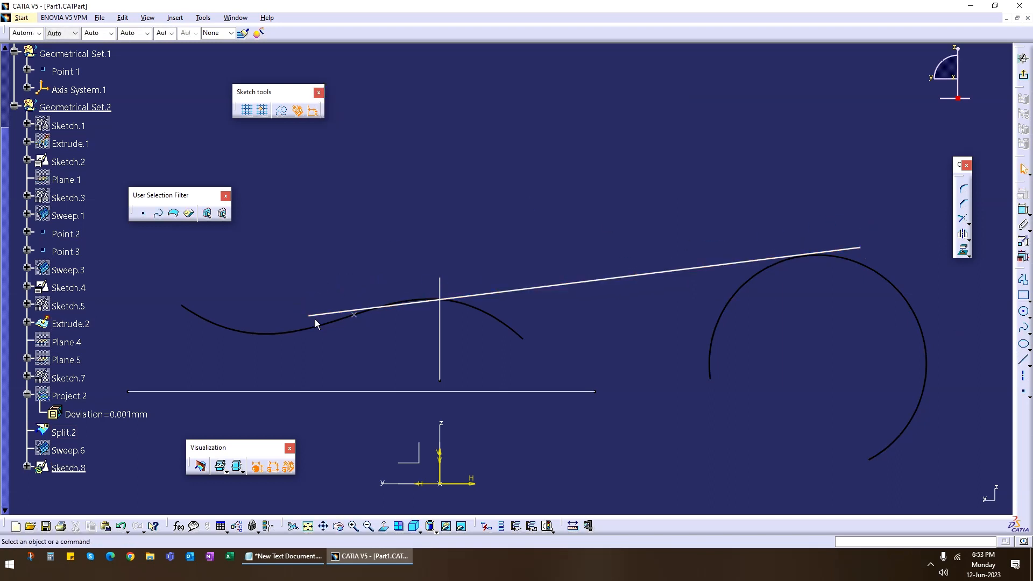
# Adjust the line so it grazes the crest of the wavy curve and the top of the arc, and exit the sketch
pyautogui.moveTo(309, 317)
pyautogui.mouseDown()
pyautogui.moveTo(316, 302)
pyautogui.moveTo(313, 314)
pyautogui.mouseUp()
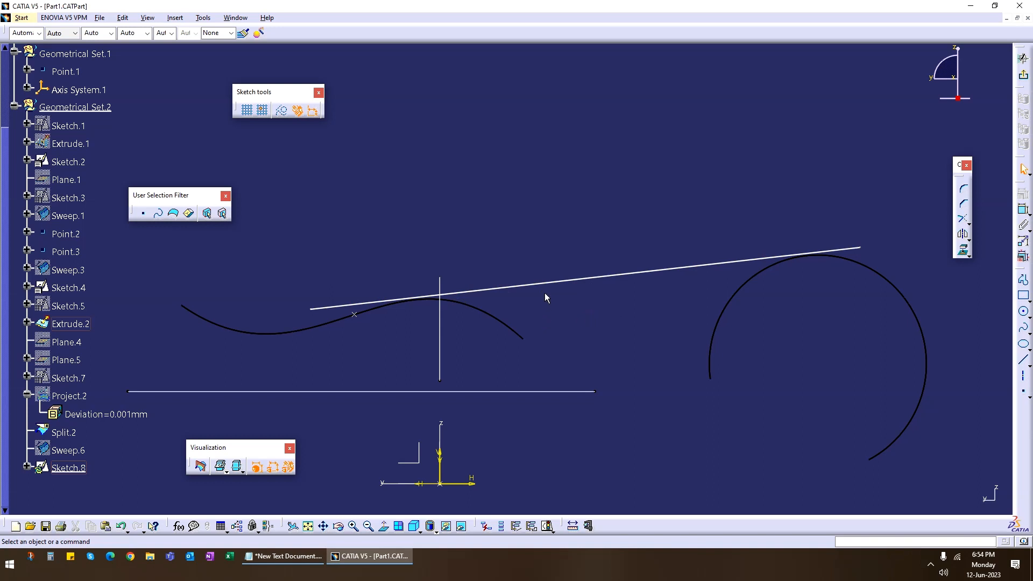
pyautogui.moveTo(560, 283); pyautogui.dragTo(569, 289)
pyautogui.click(565, 287)
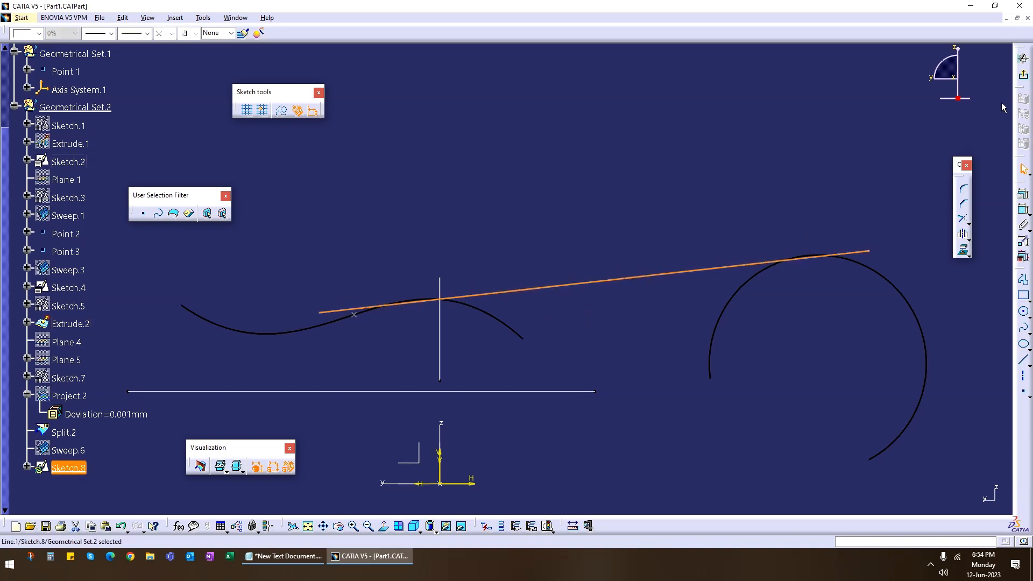
pyautogui.click(1023, 74)
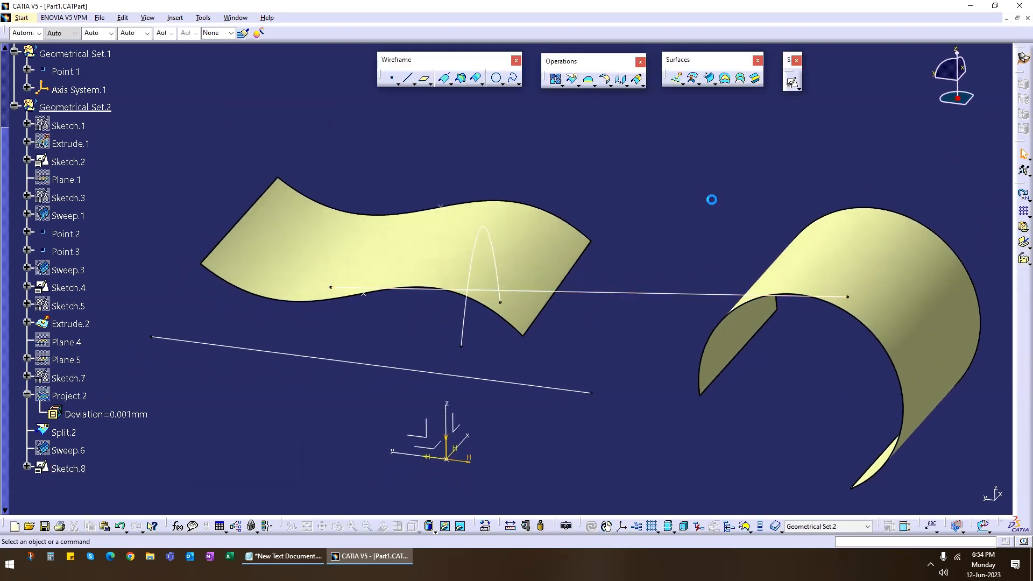
# Extrude Sketch.8 along its normal across both surfaces, with limit 1 at about -171 mm
pyautogui.moveTo(671, 344); pyautogui.dragTo(545, 405, button='middle')
pyautogui.moveTo(508, 359)
pyautogui.mouseDown(button='middle')
pyautogui.moveTo(487, 349)
pyautogui.moveTo(491, 362)
pyautogui.moveTo(500, 355)
pyautogui.mouseUp(button='middle')
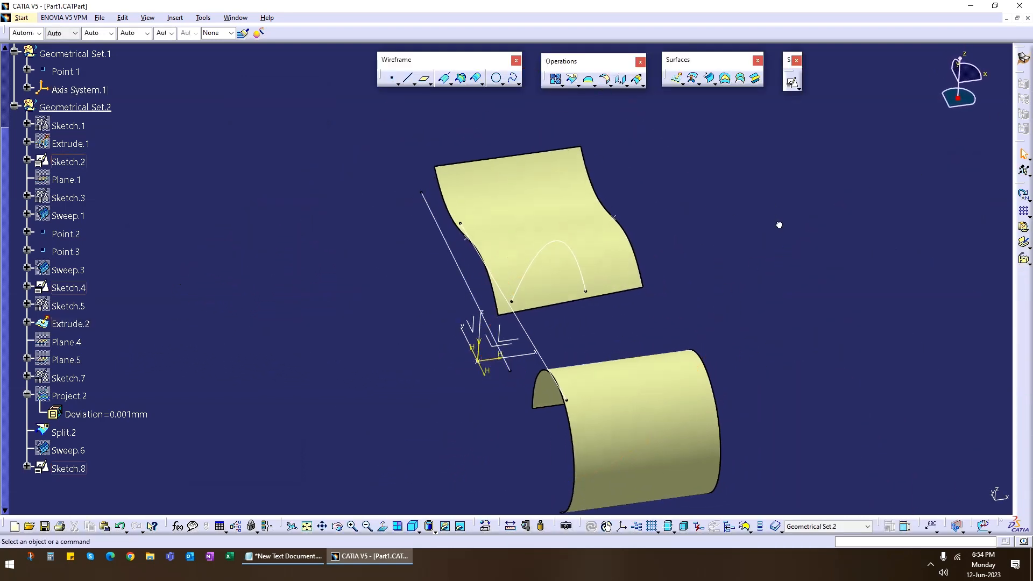
pyautogui.click(678, 80)
pyautogui.click(530, 342)
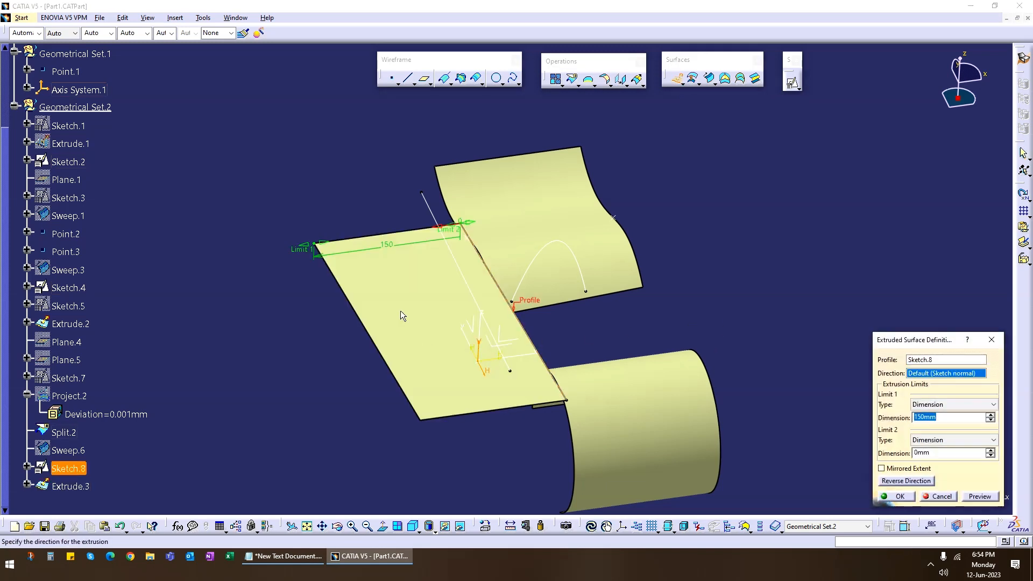
pyautogui.moveTo(316, 261); pyautogui.dragTo(629, 249)
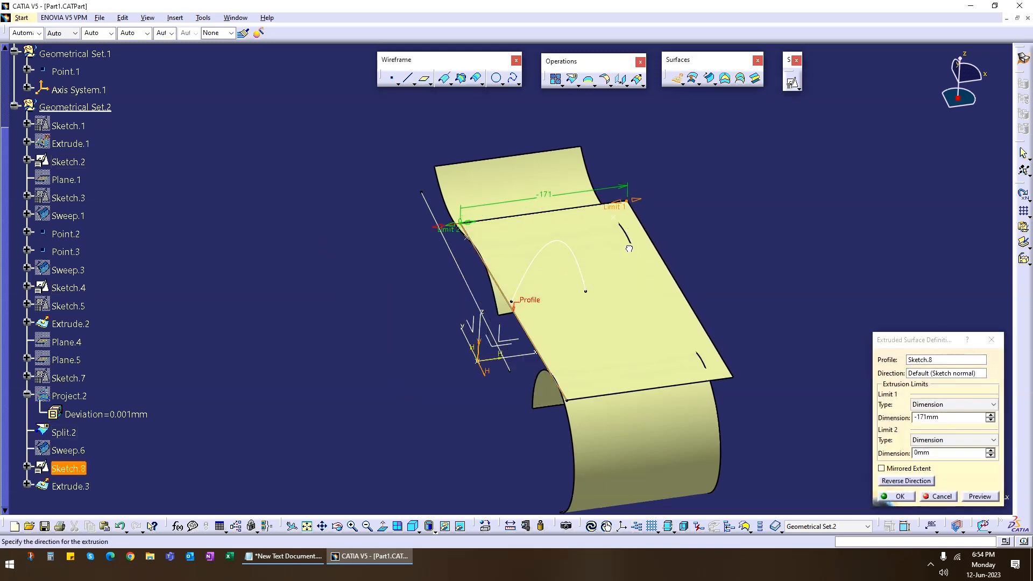
pyautogui.click(880, 501)
pyautogui.moveTo(587, 430); pyautogui.dragTo(721, 304, button='middle')
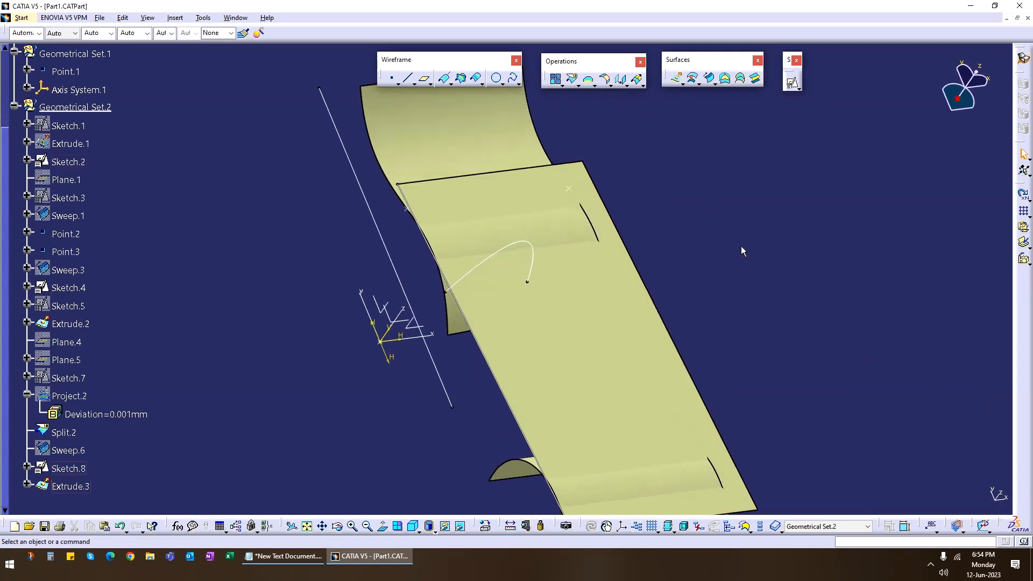
pyautogui.click(407, 78)
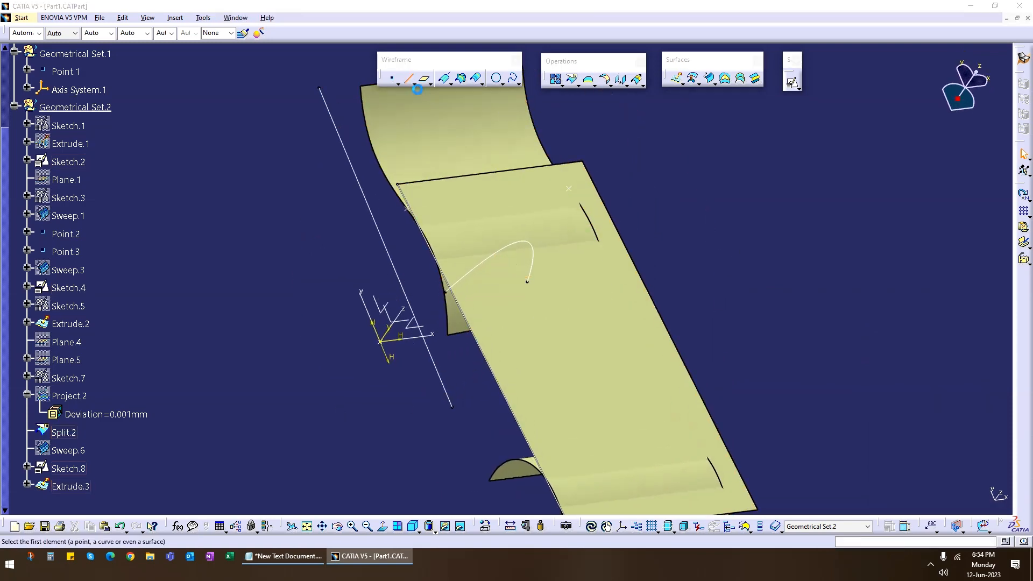
pyautogui.click(678, 341)
pyautogui.click(942, 495)
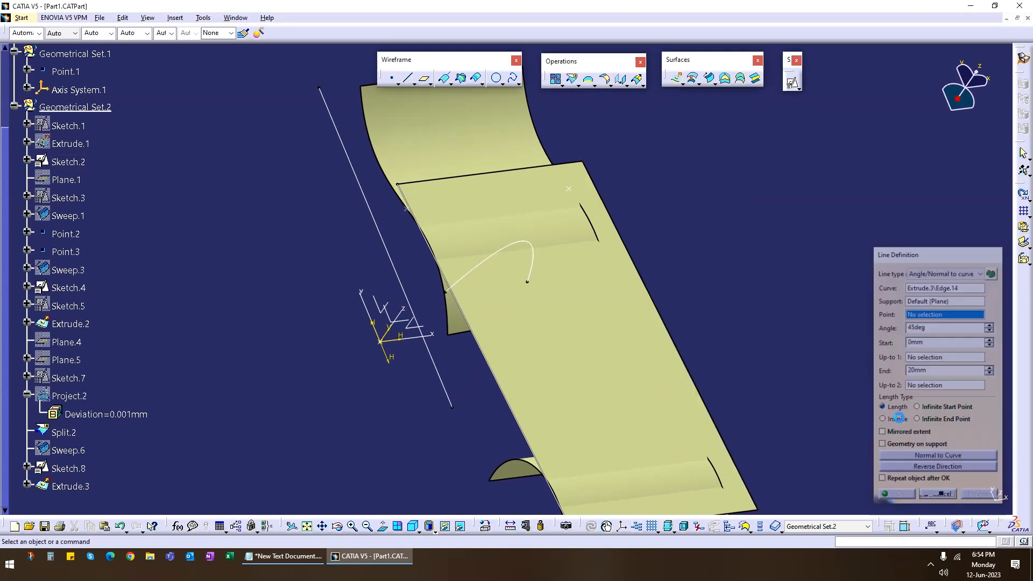
# Create points at the middle of the two opposite long edges of the extruded surface
pyautogui.click(396, 85)
pyautogui.click(669, 331)
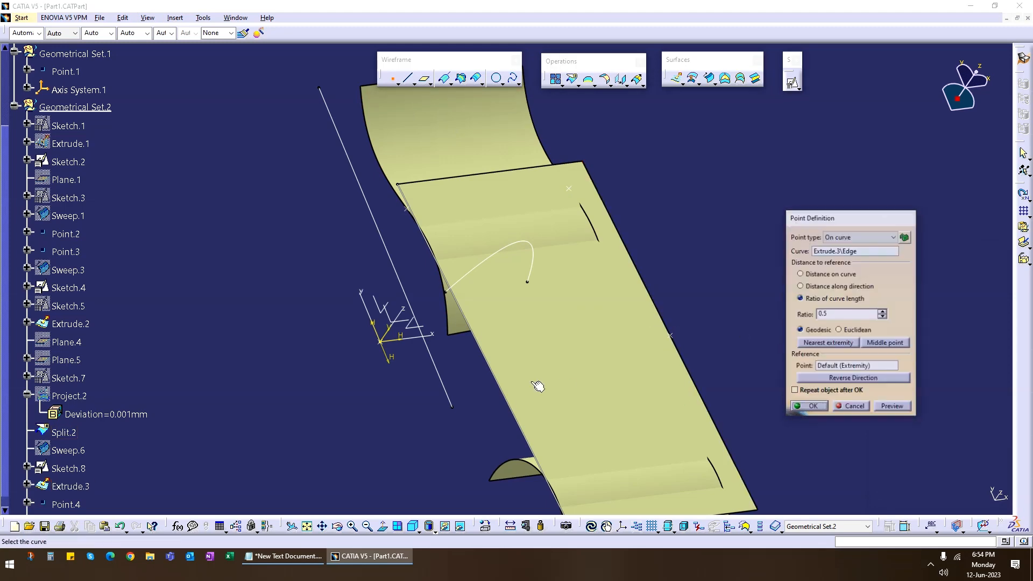
pyautogui.click(498, 380)
pyautogui.click(886, 346)
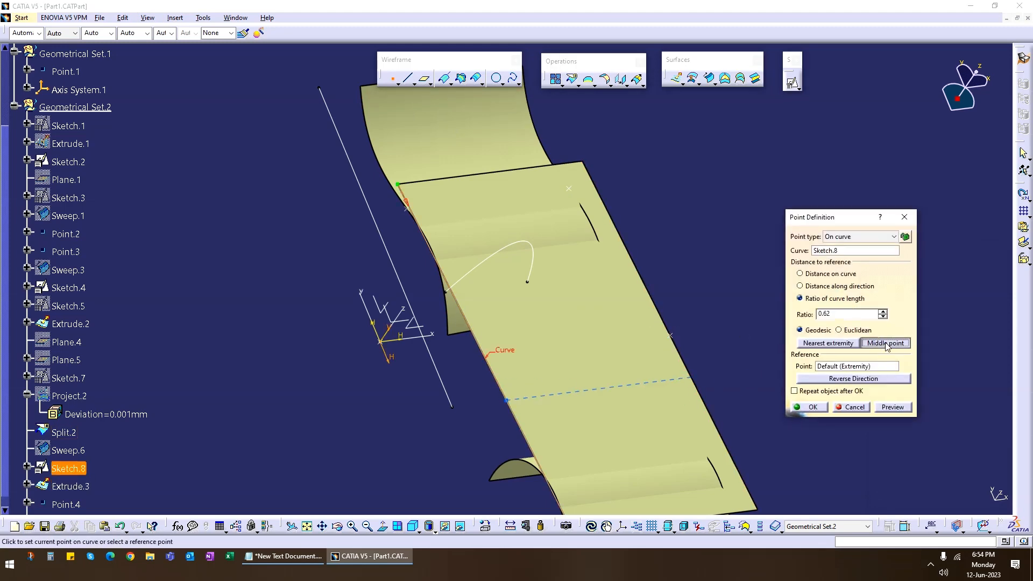
pyautogui.click(813, 407)
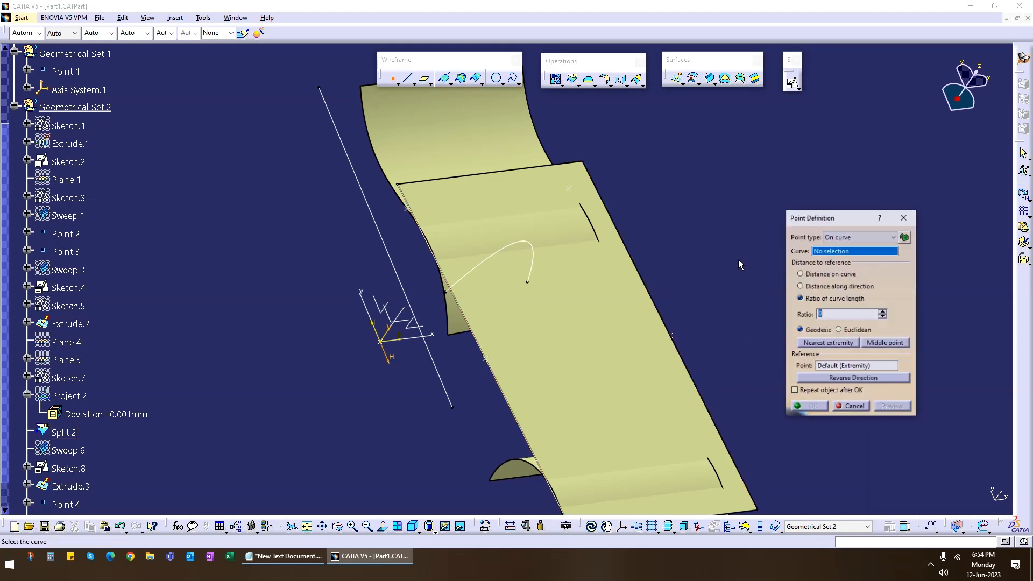
# Create a Point-Point line across the extruded surface from Point.5 to Point.4
pyautogui.click(409, 81)
pyautogui.click(492, 362)
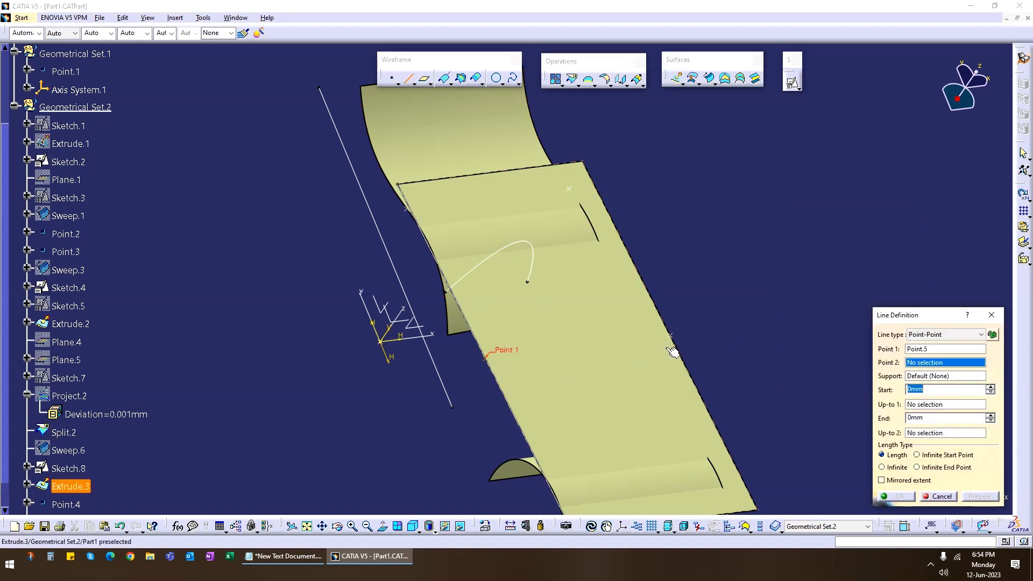
pyautogui.click(680, 343)
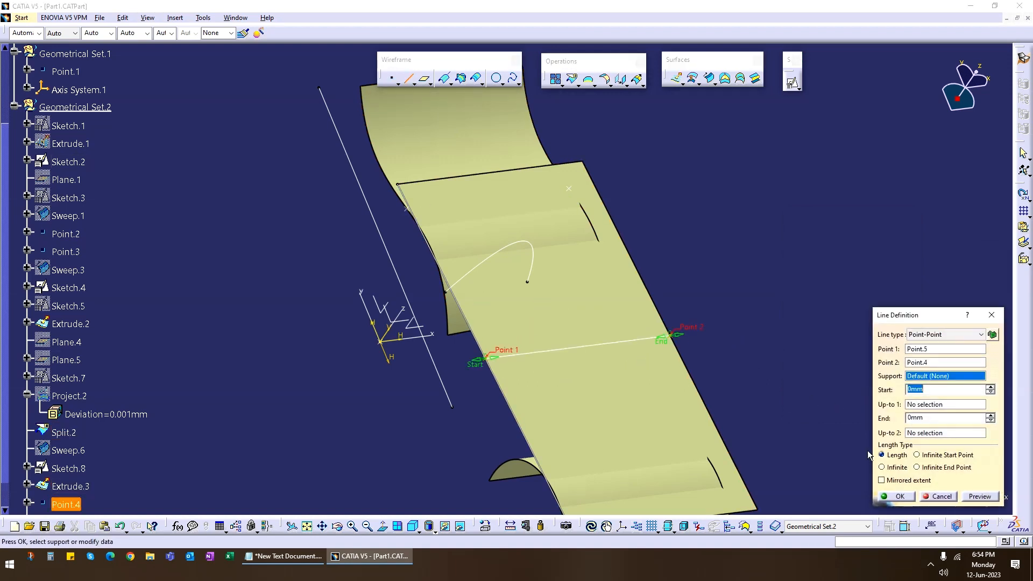
pyautogui.click(891, 500)
pyautogui.moveTo(467, 396); pyautogui.dragTo(492, 315, button='middle')
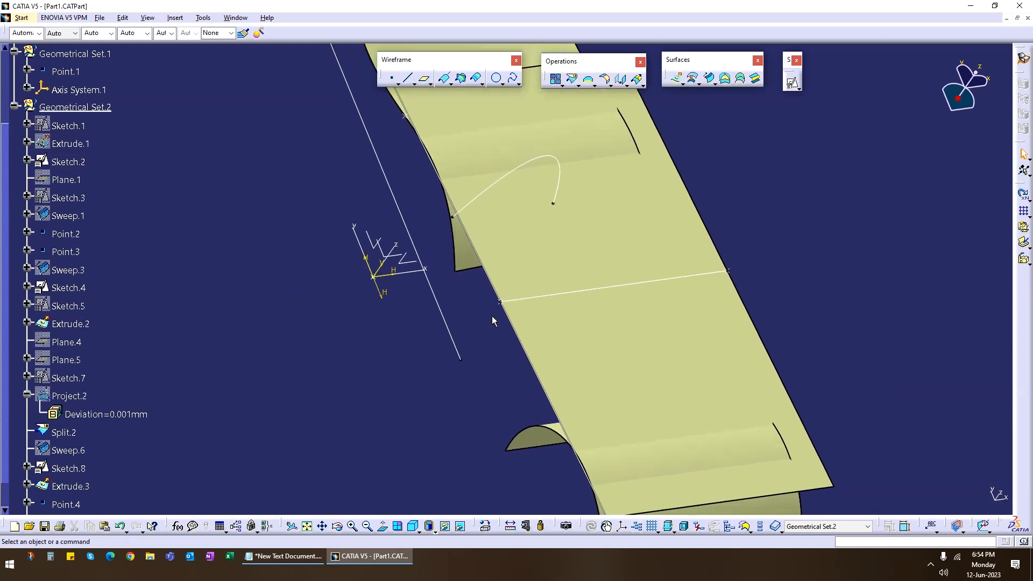
# Hide the flat extruded surface, its profile Sketch.8 and the arched curve on the wavy surface
pyautogui.rightClick(570, 243)
pyautogui.click(592, 273)
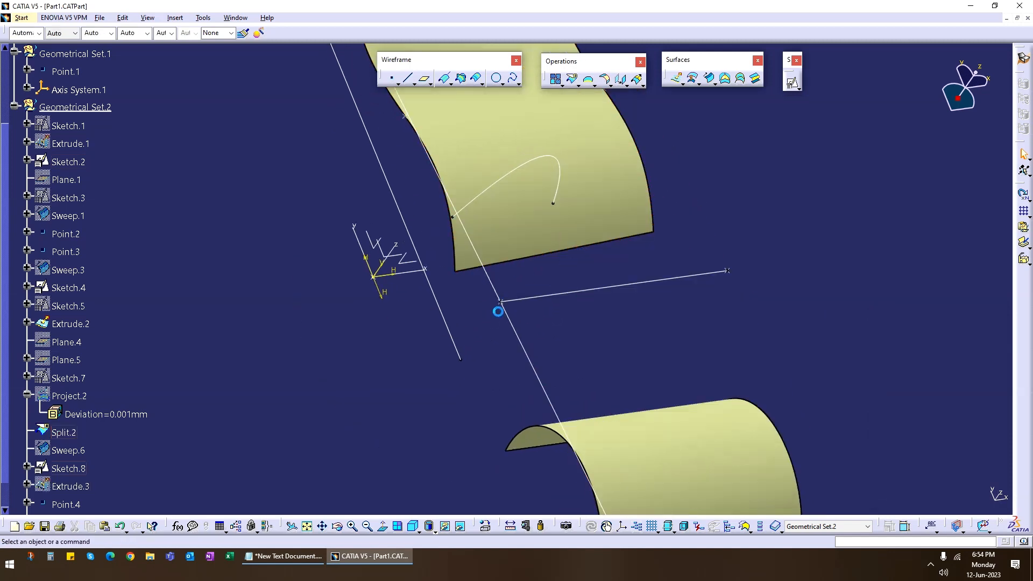
pyautogui.rightClick(491, 280)
pyautogui.click(521, 314)
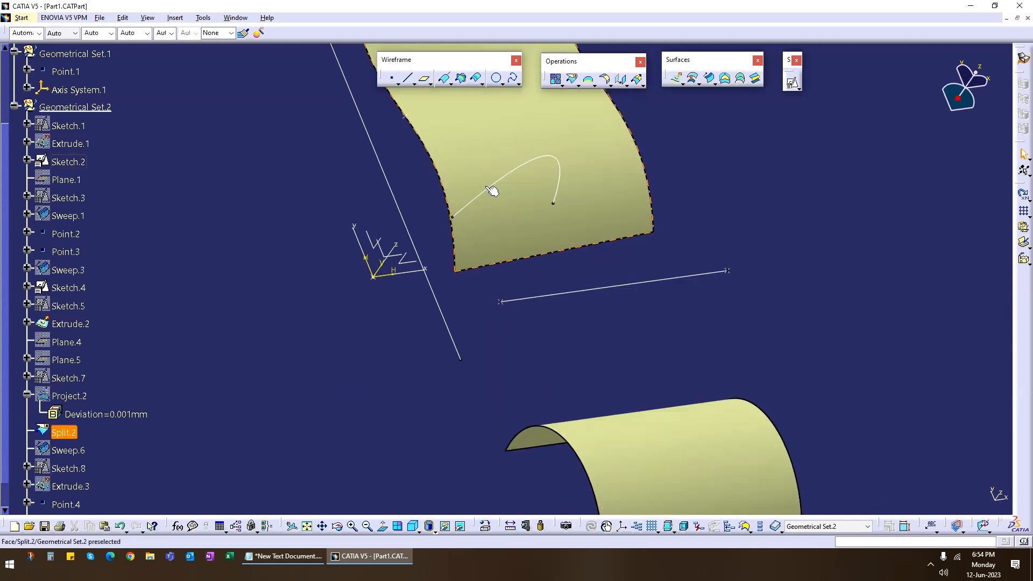
pyautogui.rightClick(489, 186)
pyautogui.click(519, 220)
pyautogui.moveTo(456, 374)
pyautogui.mouseDown(button='middle')
pyautogui.moveTo(394, 408)
pyautogui.moveTo(528, 416)
pyautogui.moveTo(461, 342)
pyautogui.moveTo(597, 308)
pyautogui.mouseUp(button='middle')
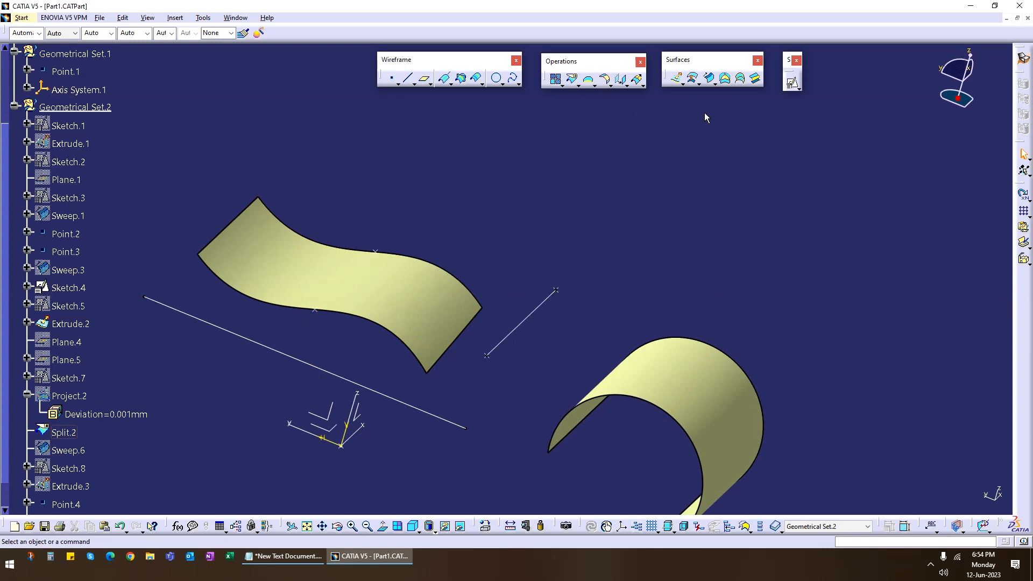
# Set up a linear sweep With two tangency surfaces, using Line.1 as spine, Extrude.2 as first and Split.2 as second tangency surface
pyautogui.click(710, 78)
pyautogui.click(838, 119)
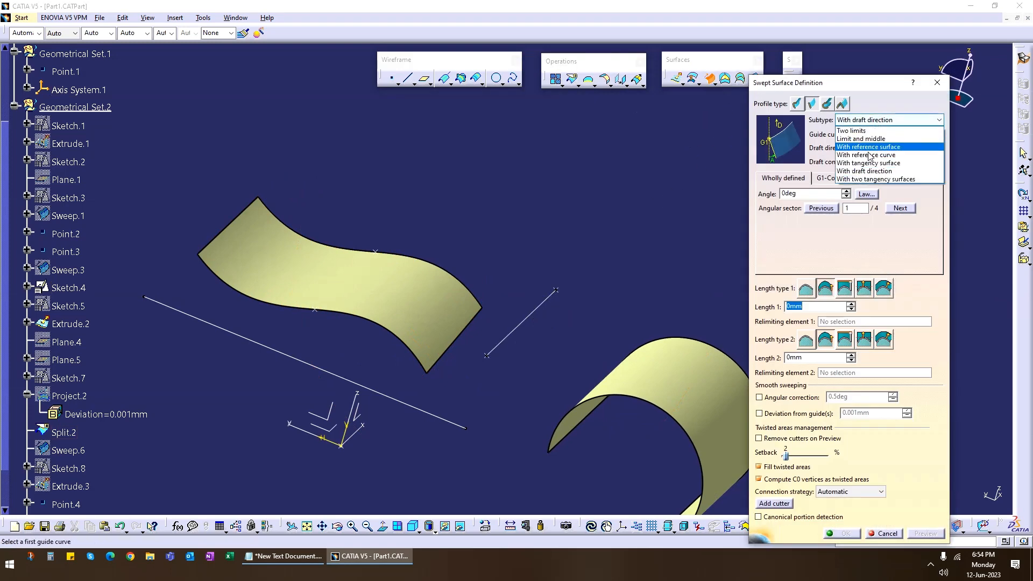
pyautogui.click(885, 180)
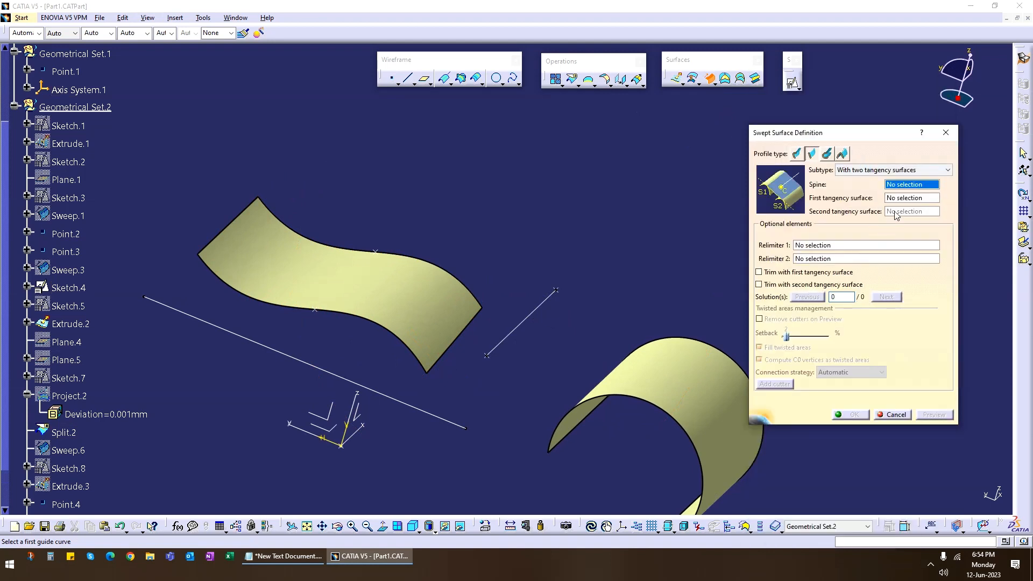
pyautogui.click(549, 296)
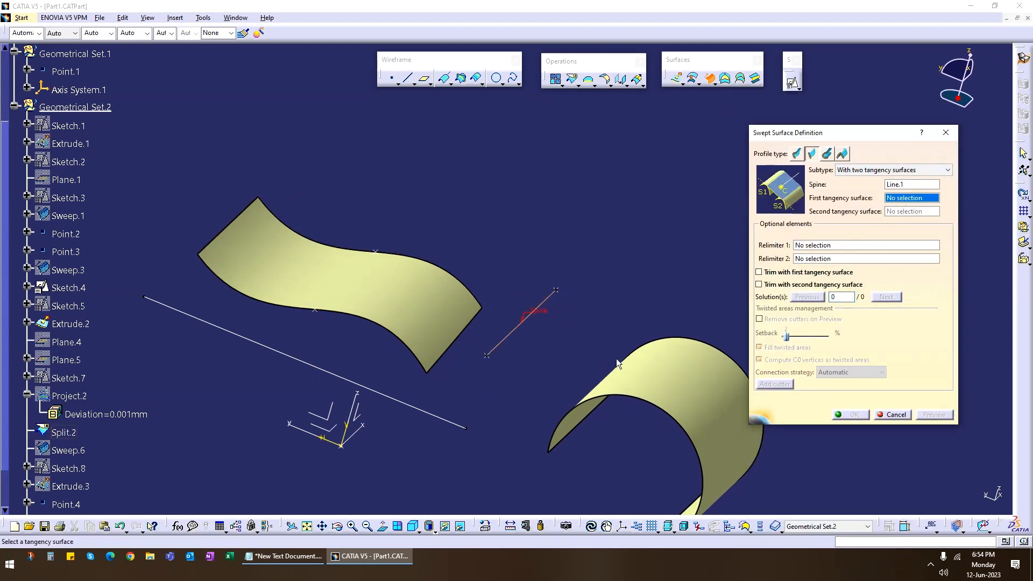
pyautogui.click(669, 431)
pyautogui.click(404, 295)
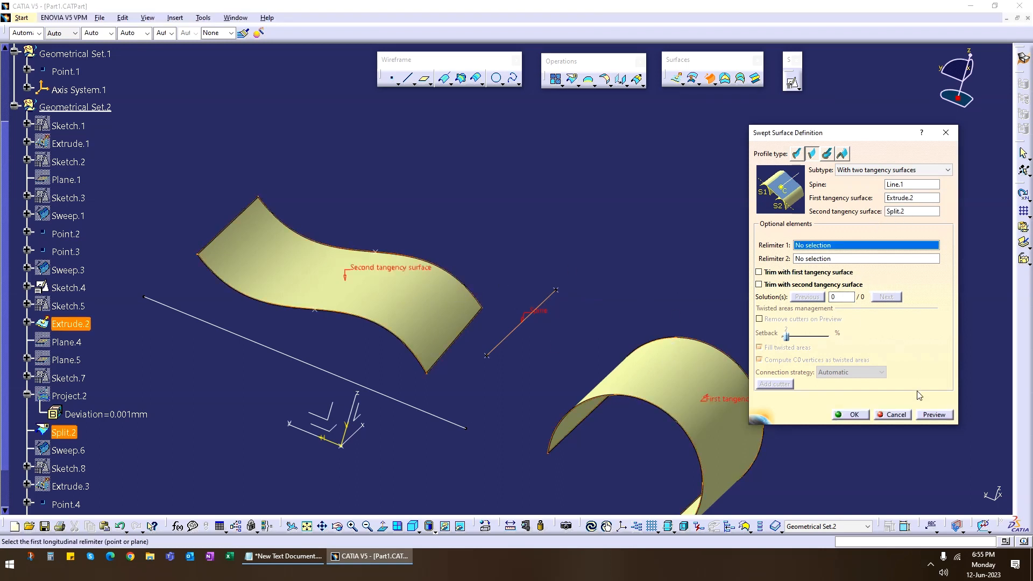
# Preview the swept surface, choose solution 2 and create it
pyautogui.click(933, 413)
pyautogui.moveTo(500, 385); pyautogui.dragTo(458, 261, button='middle')
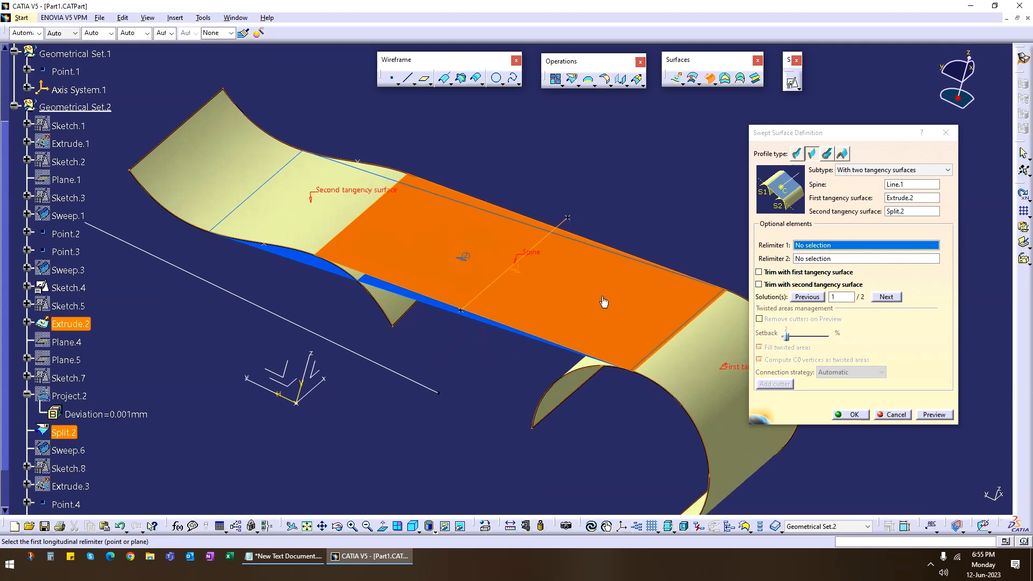
pyautogui.click(885, 296)
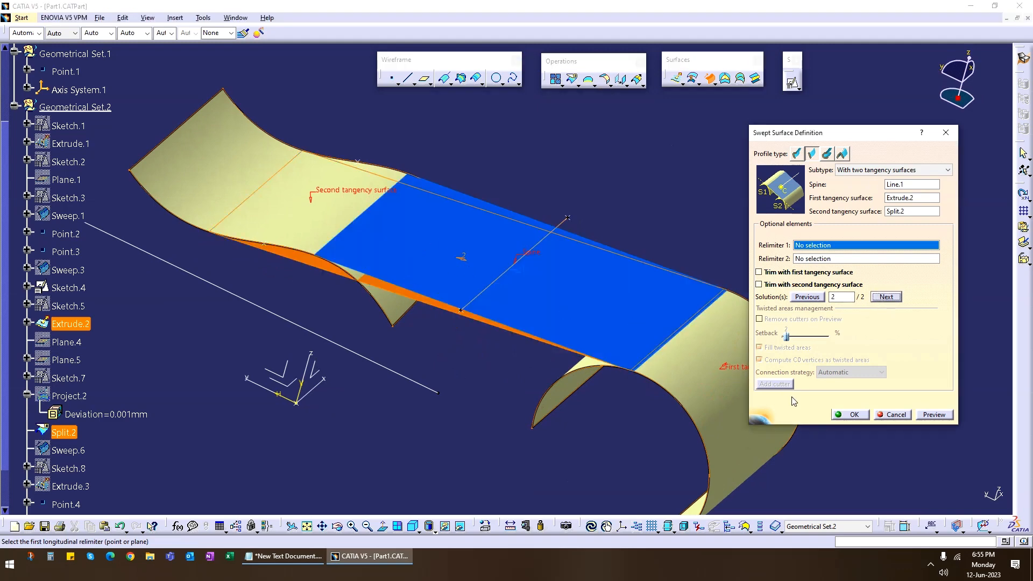
pyautogui.click(849, 414)
# Edit the swept surface to use solution 1, bridging the upper sides of the wavy and arched surfaces
pyautogui.doubleClick(486, 305)
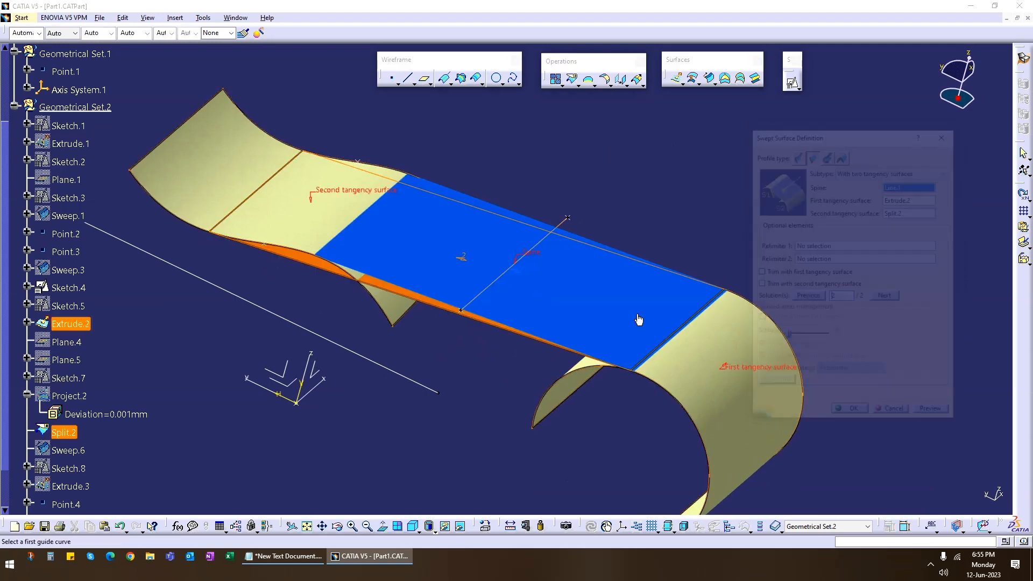
pyautogui.click(886, 297)
pyautogui.click(849, 416)
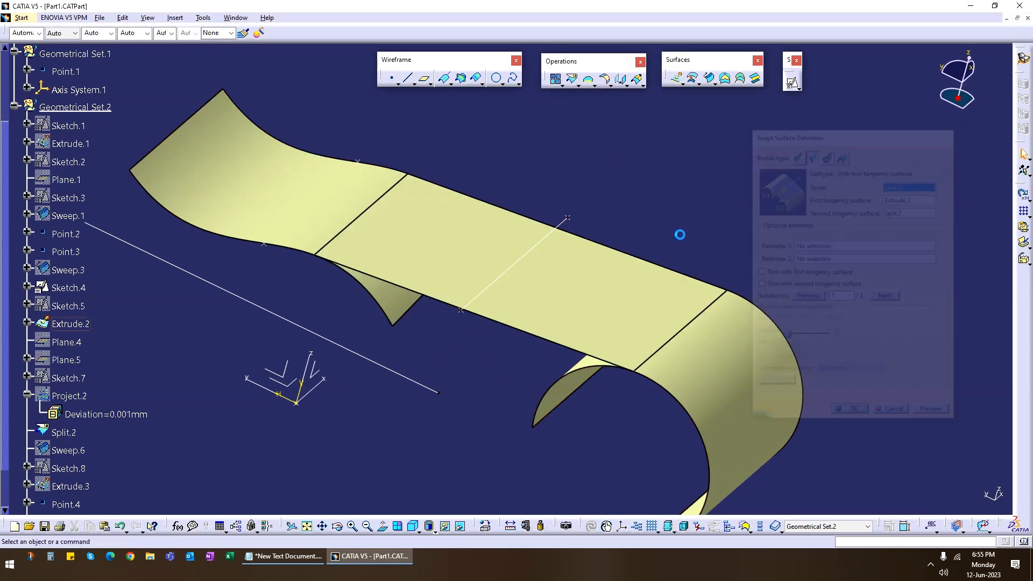
pyautogui.moveTo(408, 399); pyautogui.dragTo(511, 341, button='middle')
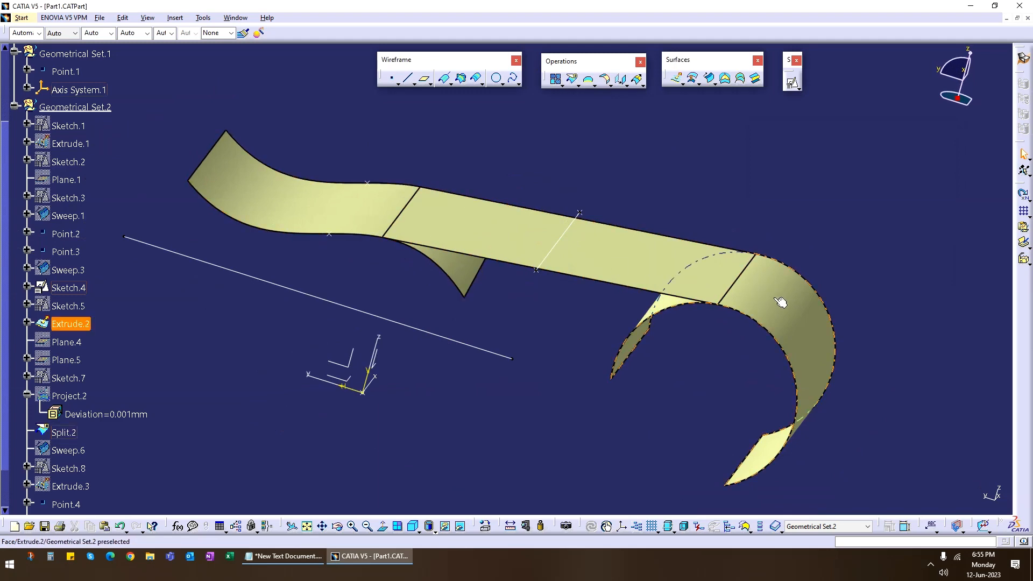
# Open Sketch.8 to examine its line against the tangent sweep, exit the sketch and inspect the bridging surface from several angles
pyautogui.scroll(-4, 93, 412)
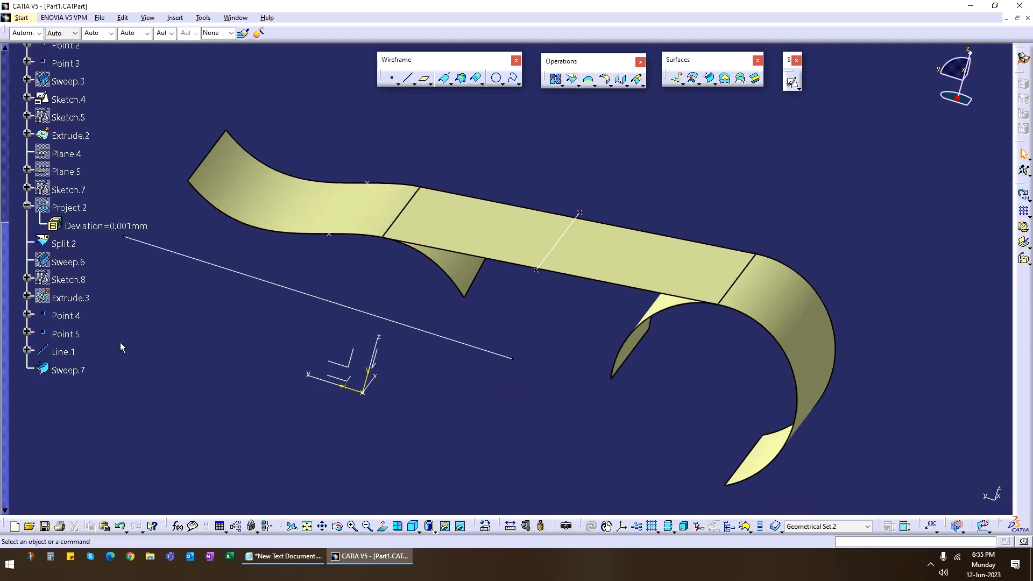
pyautogui.doubleClick(77, 284)
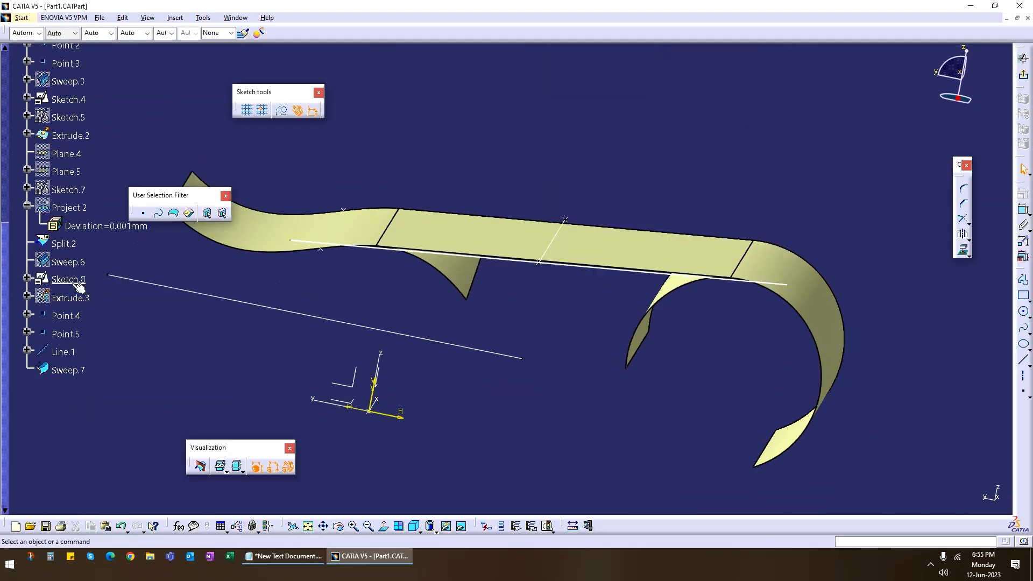
pyautogui.click(526, 270)
pyautogui.moveTo(523, 267)
pyautogui.mouseDown()
pyautogui.moveTo(525, 256)
pyautogui.moveTo(534, 273)
pyautogui.mouseUp()
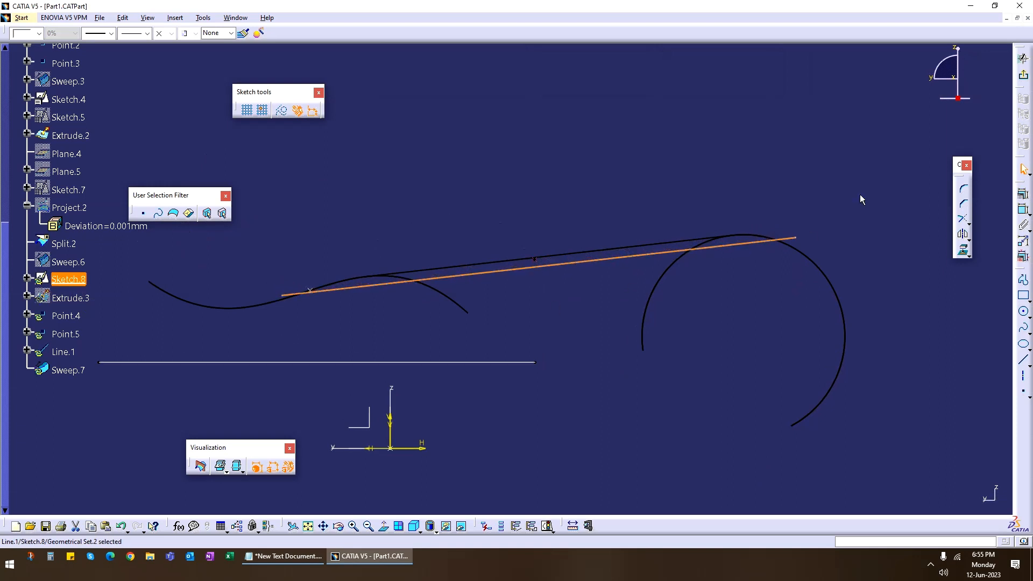
pyautogui.click(1023, 74)
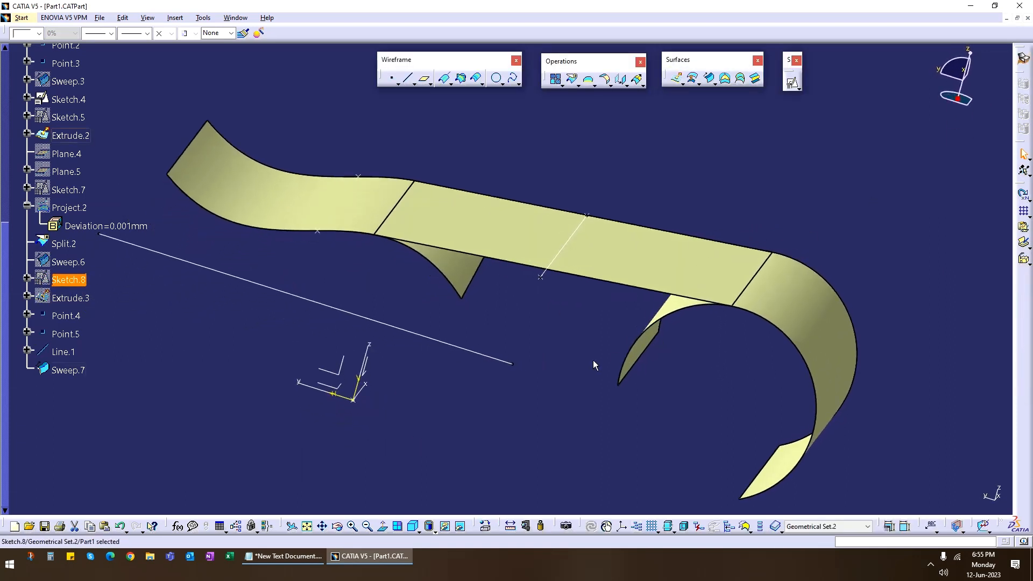
pyautogui.moveTo(488, 325); pyautogui.dragTo(557, 254, button='middle')
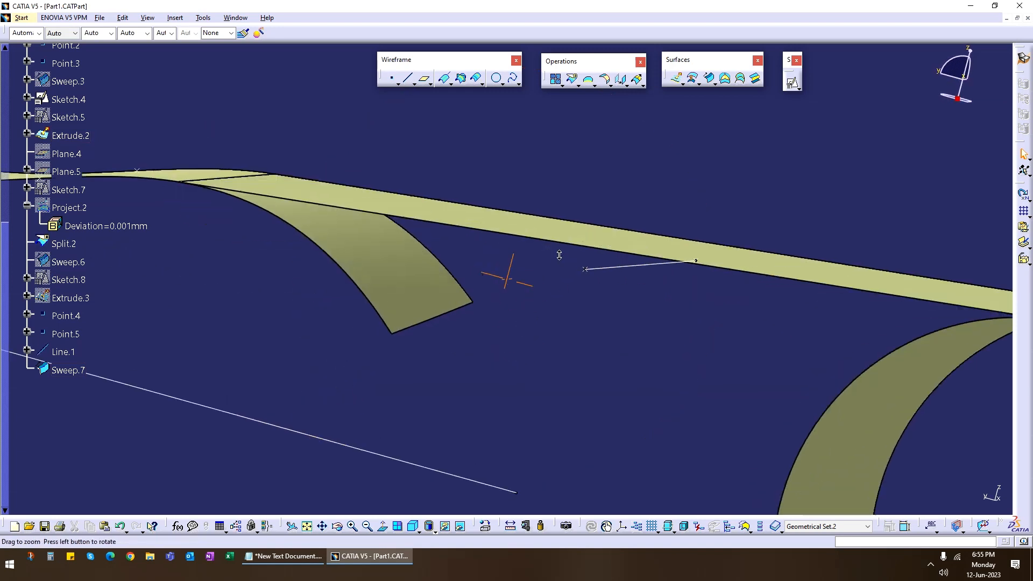
pyautogui.moveTo(554, 306); pyautogui.dragTo(472, 395, button='middle')
pyautogui.moveTo(430, 318); pyautogui.dragTo(459, 291, button='middle')
pyautogui.moveTo(452, 334)
pyautogui.mouseDown(button='middle')
pyautogui.moveTo(433, 353)
pyautogui.moveTo(473, 364)
pyautogui.moveTo(554, 323)
pyautogui.moveTo(511, 302)
pyautogui.moveTo(458, 325)
pyautogui.moveTo(499, 331)
pyautogui.mouseUp(button='middle')
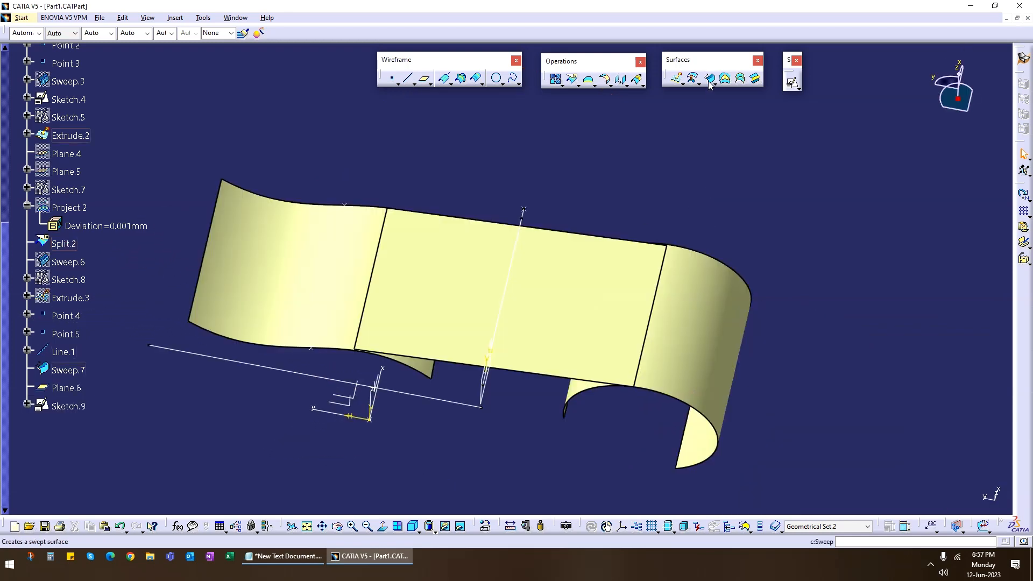
# Start a new swept surface, review the linear subtypes and switch to the circle profile type with the Three guides subtype
pyautogui.click(709, 80)
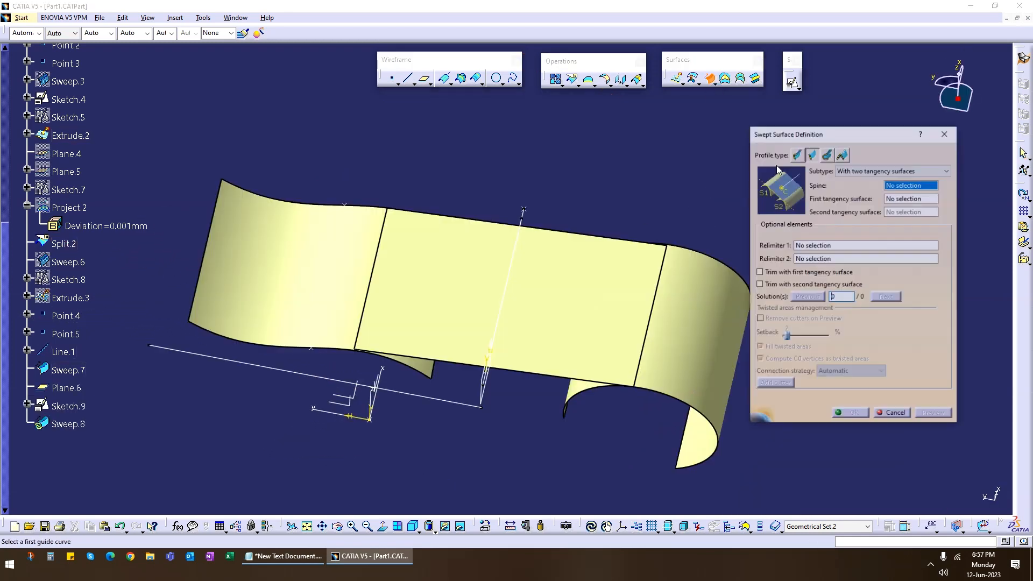
pyautogui.click(848, 171)
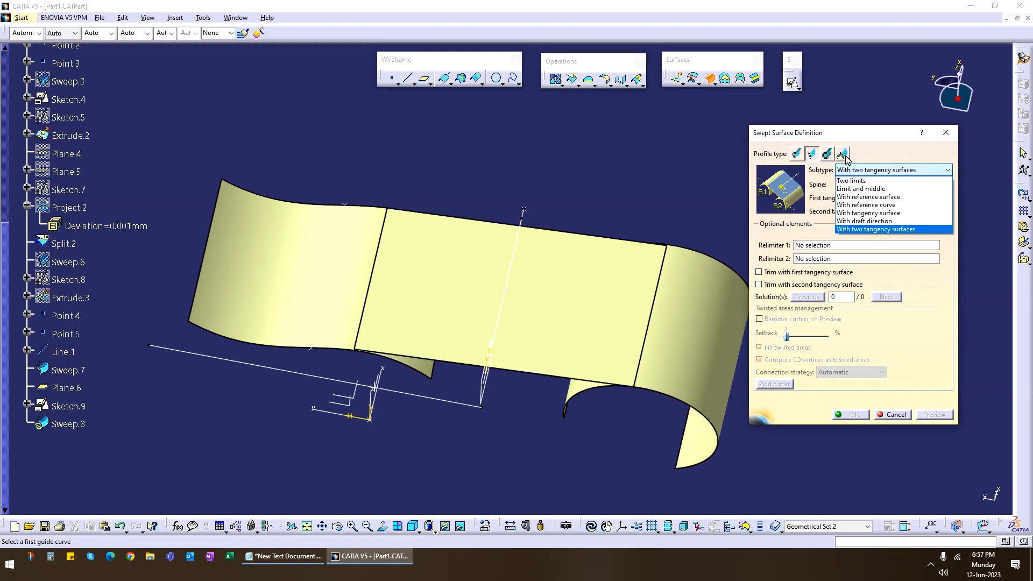
pyautogui.click(827, 157)
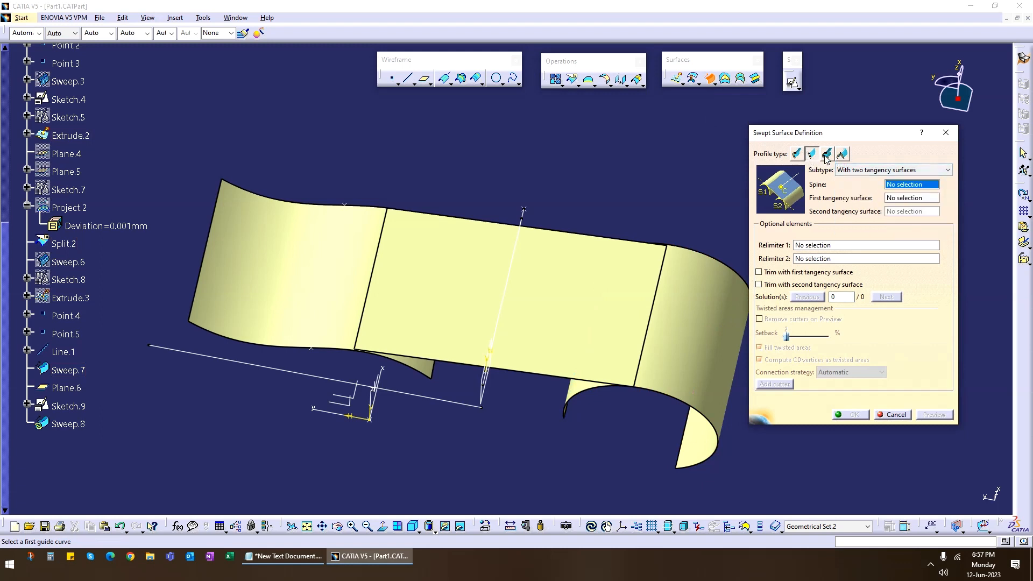
pyautogui.click(827, 155)
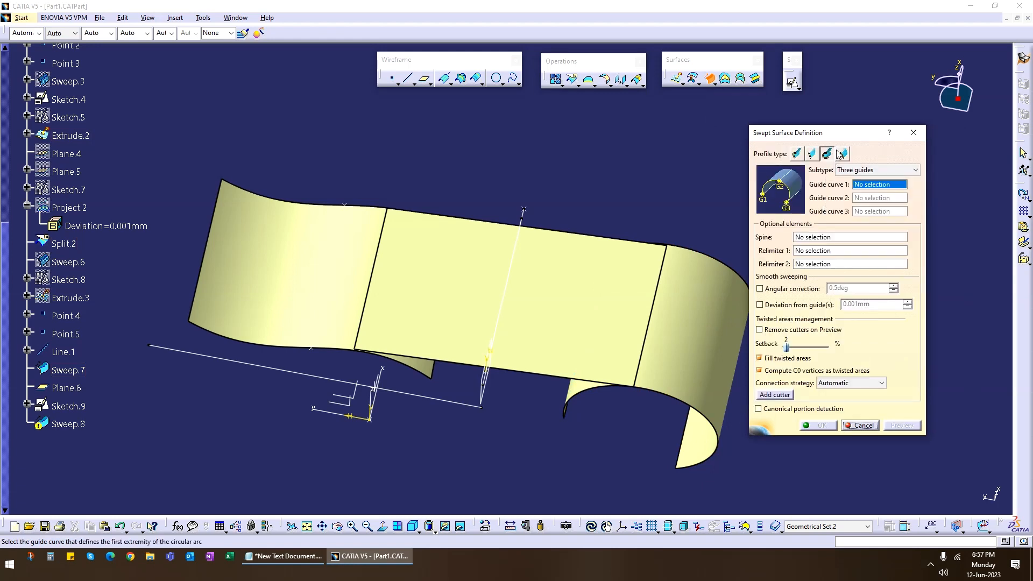